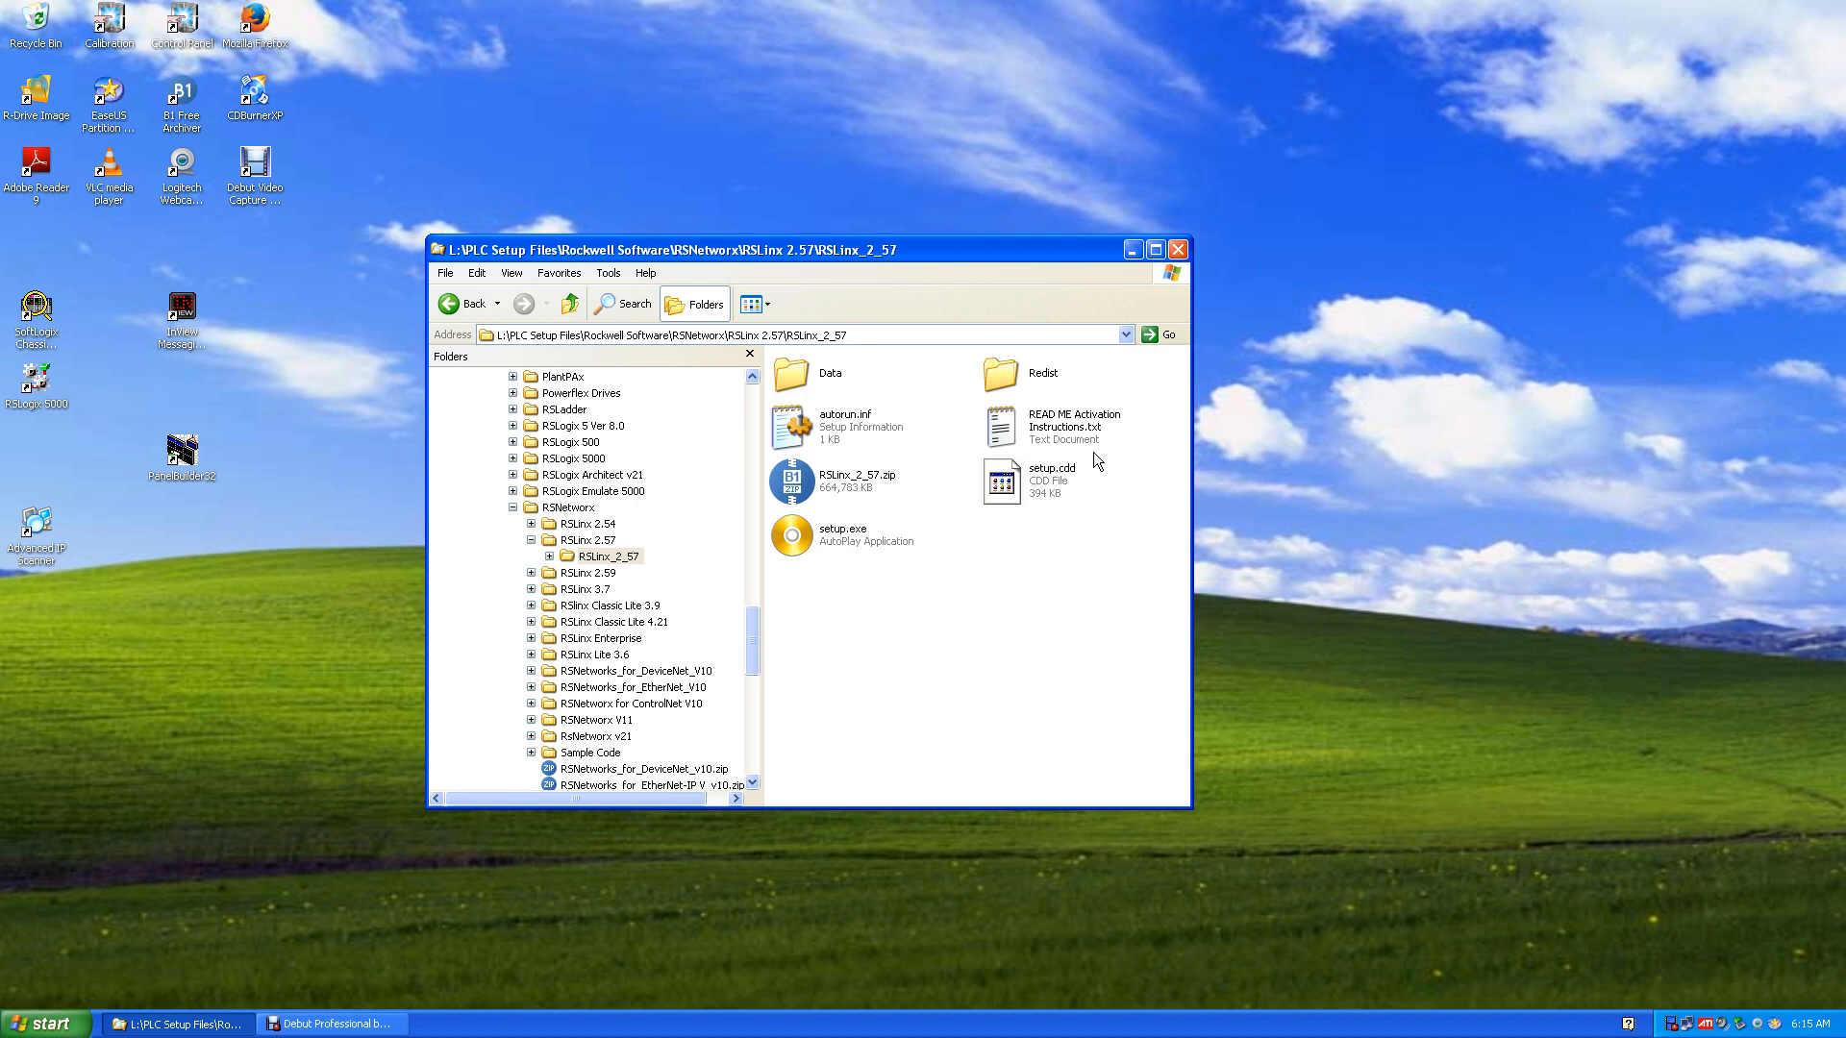
Try to run setup.exe in the RSLinx_2_57 folder as the Administrator account
right_click(794, 540)
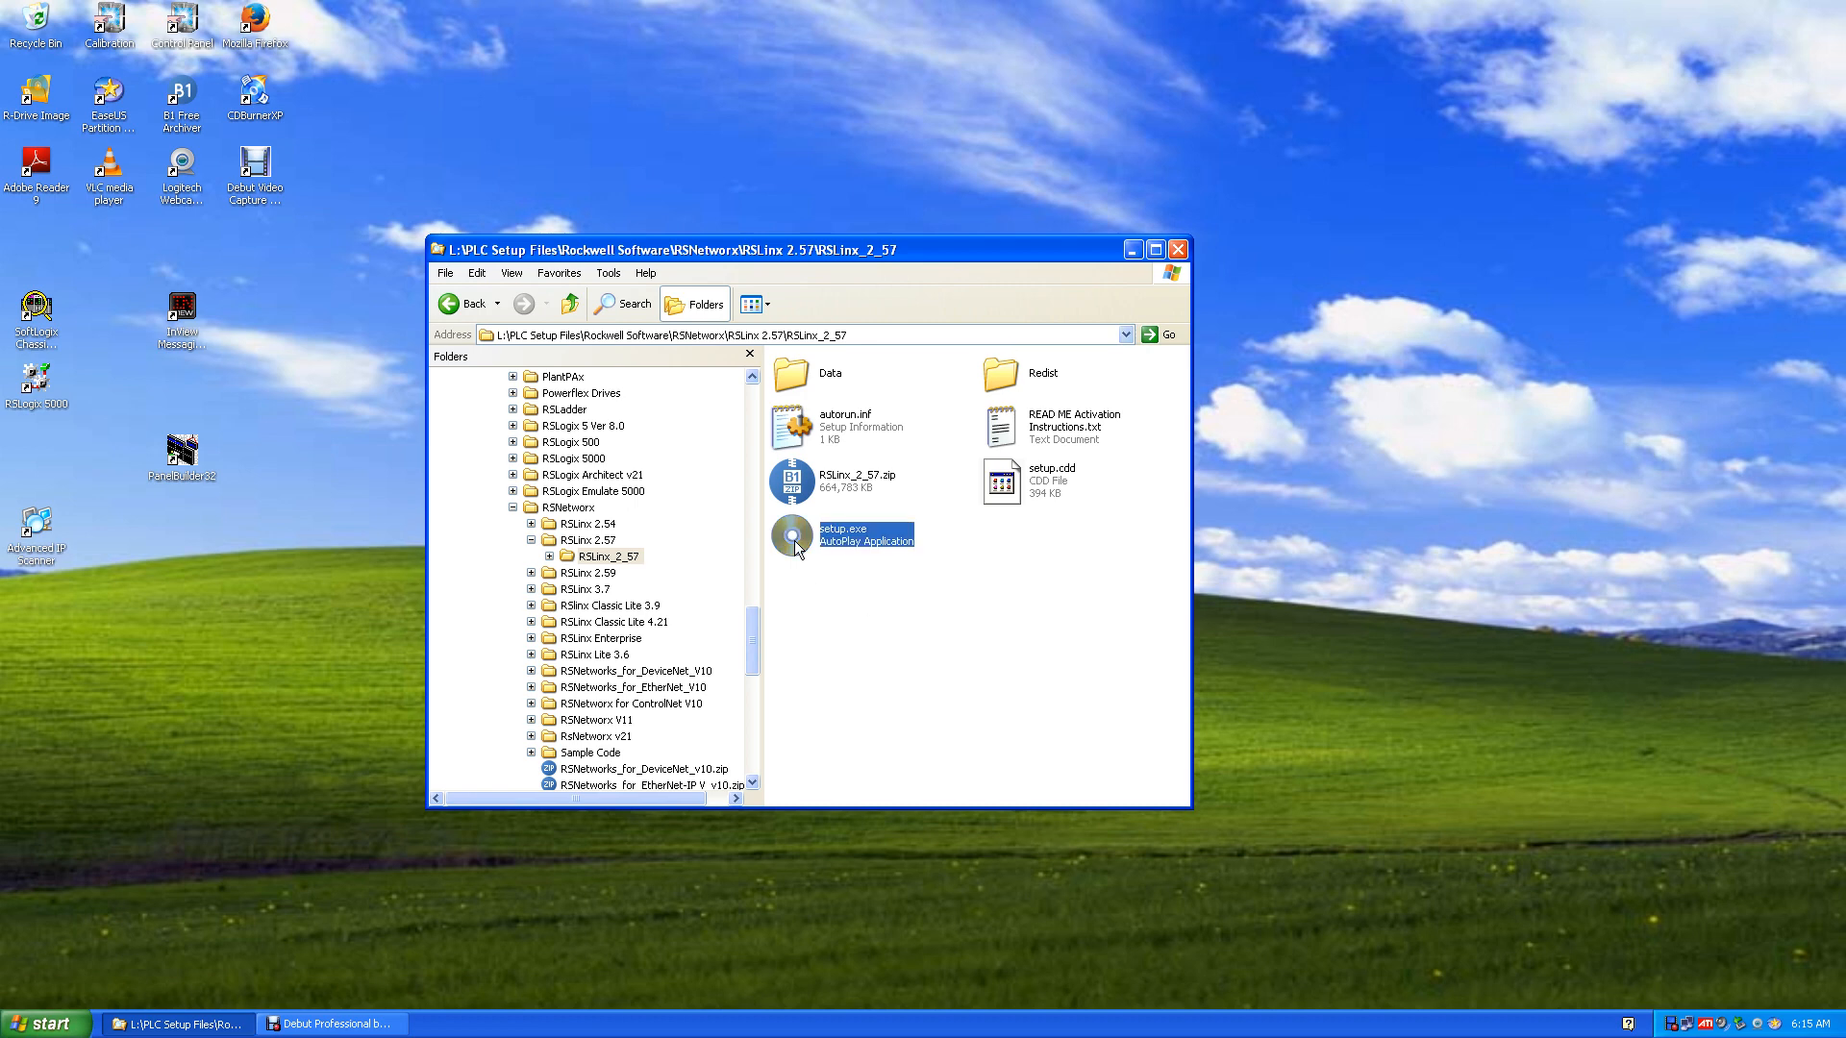
click(850, 568)
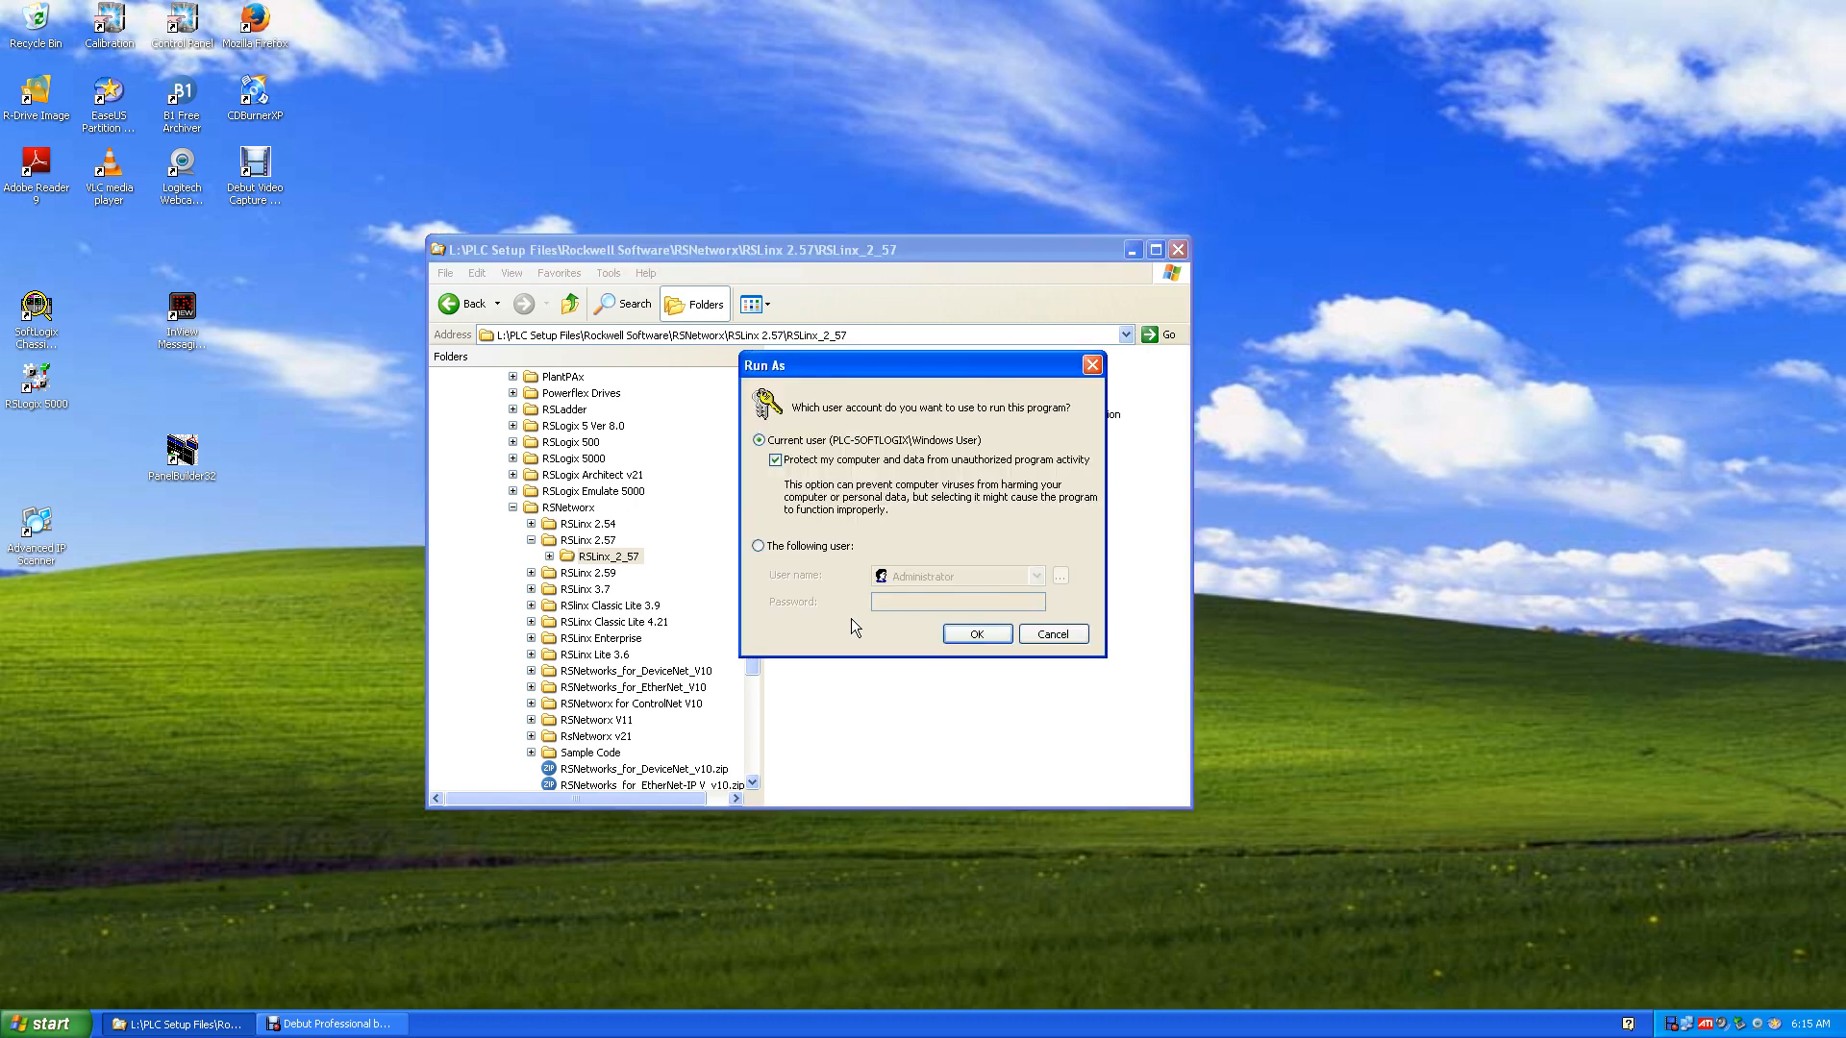
click(781, 548)
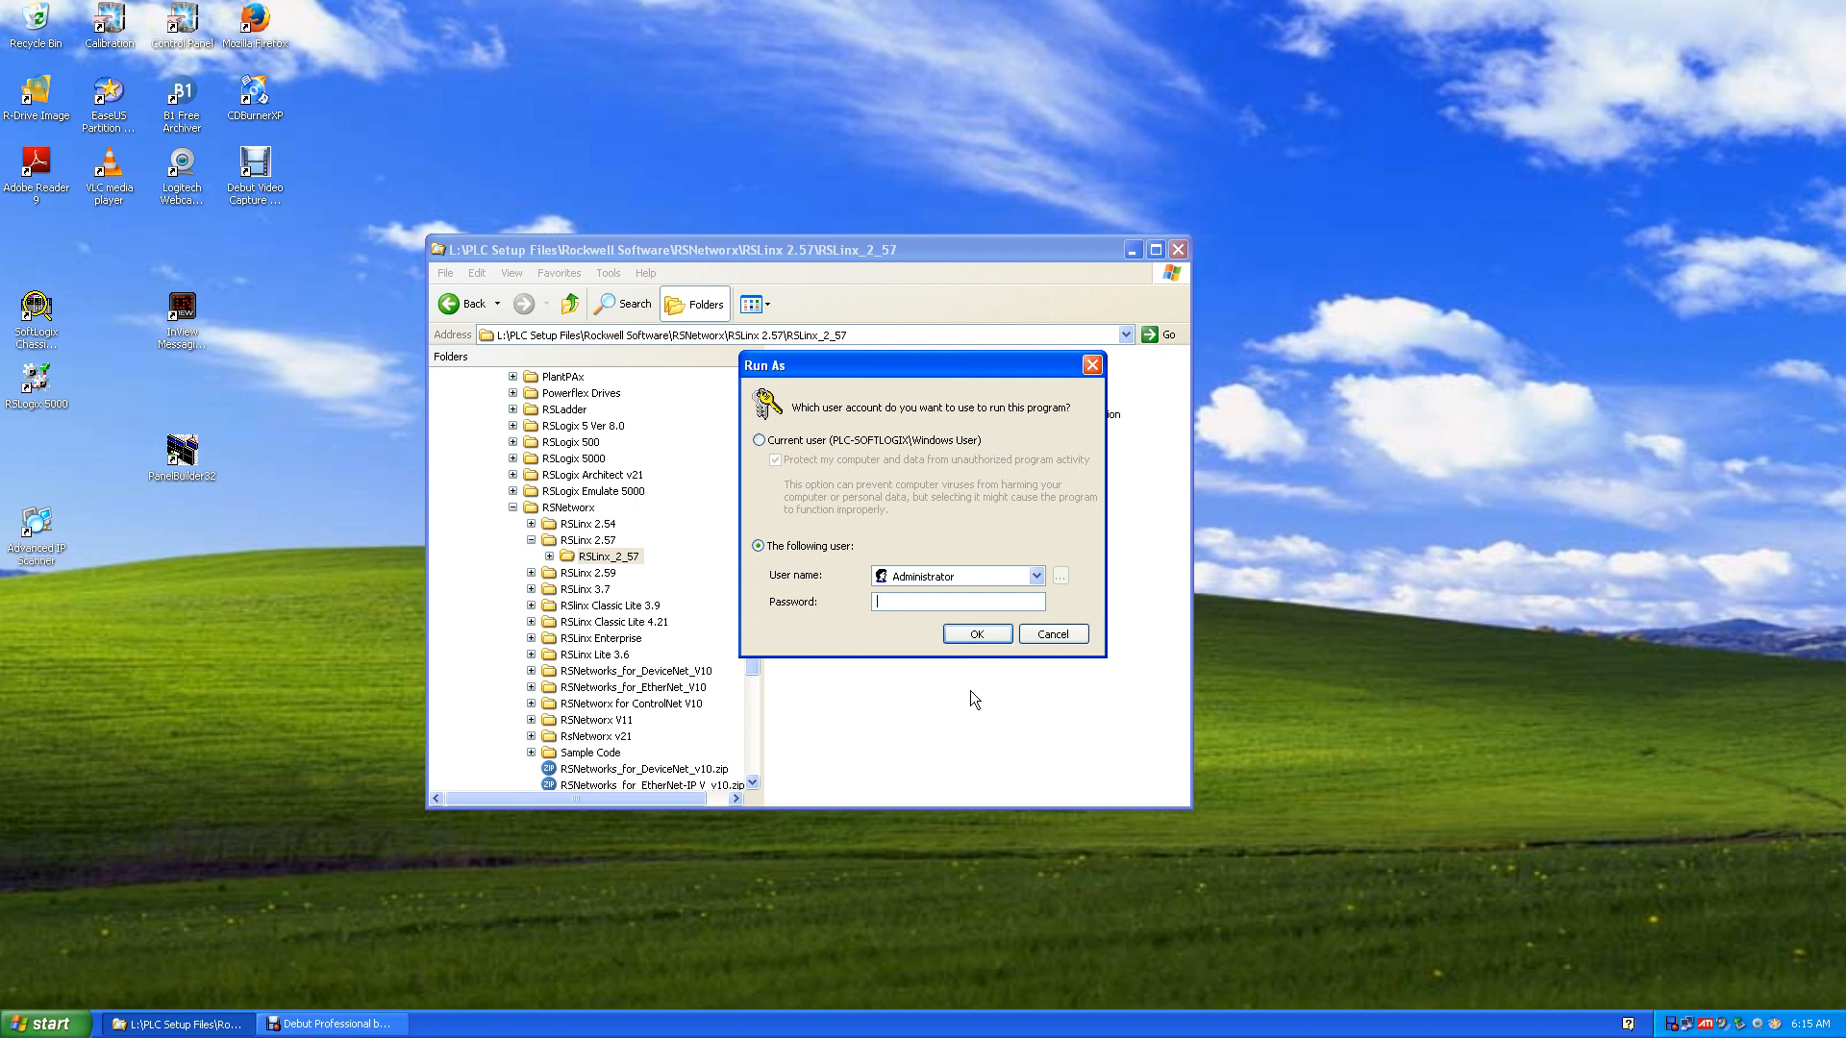
Check the running applications and logged-on users in Task Manager, declining to log off the current user
key(ctrl+shift+Escape)
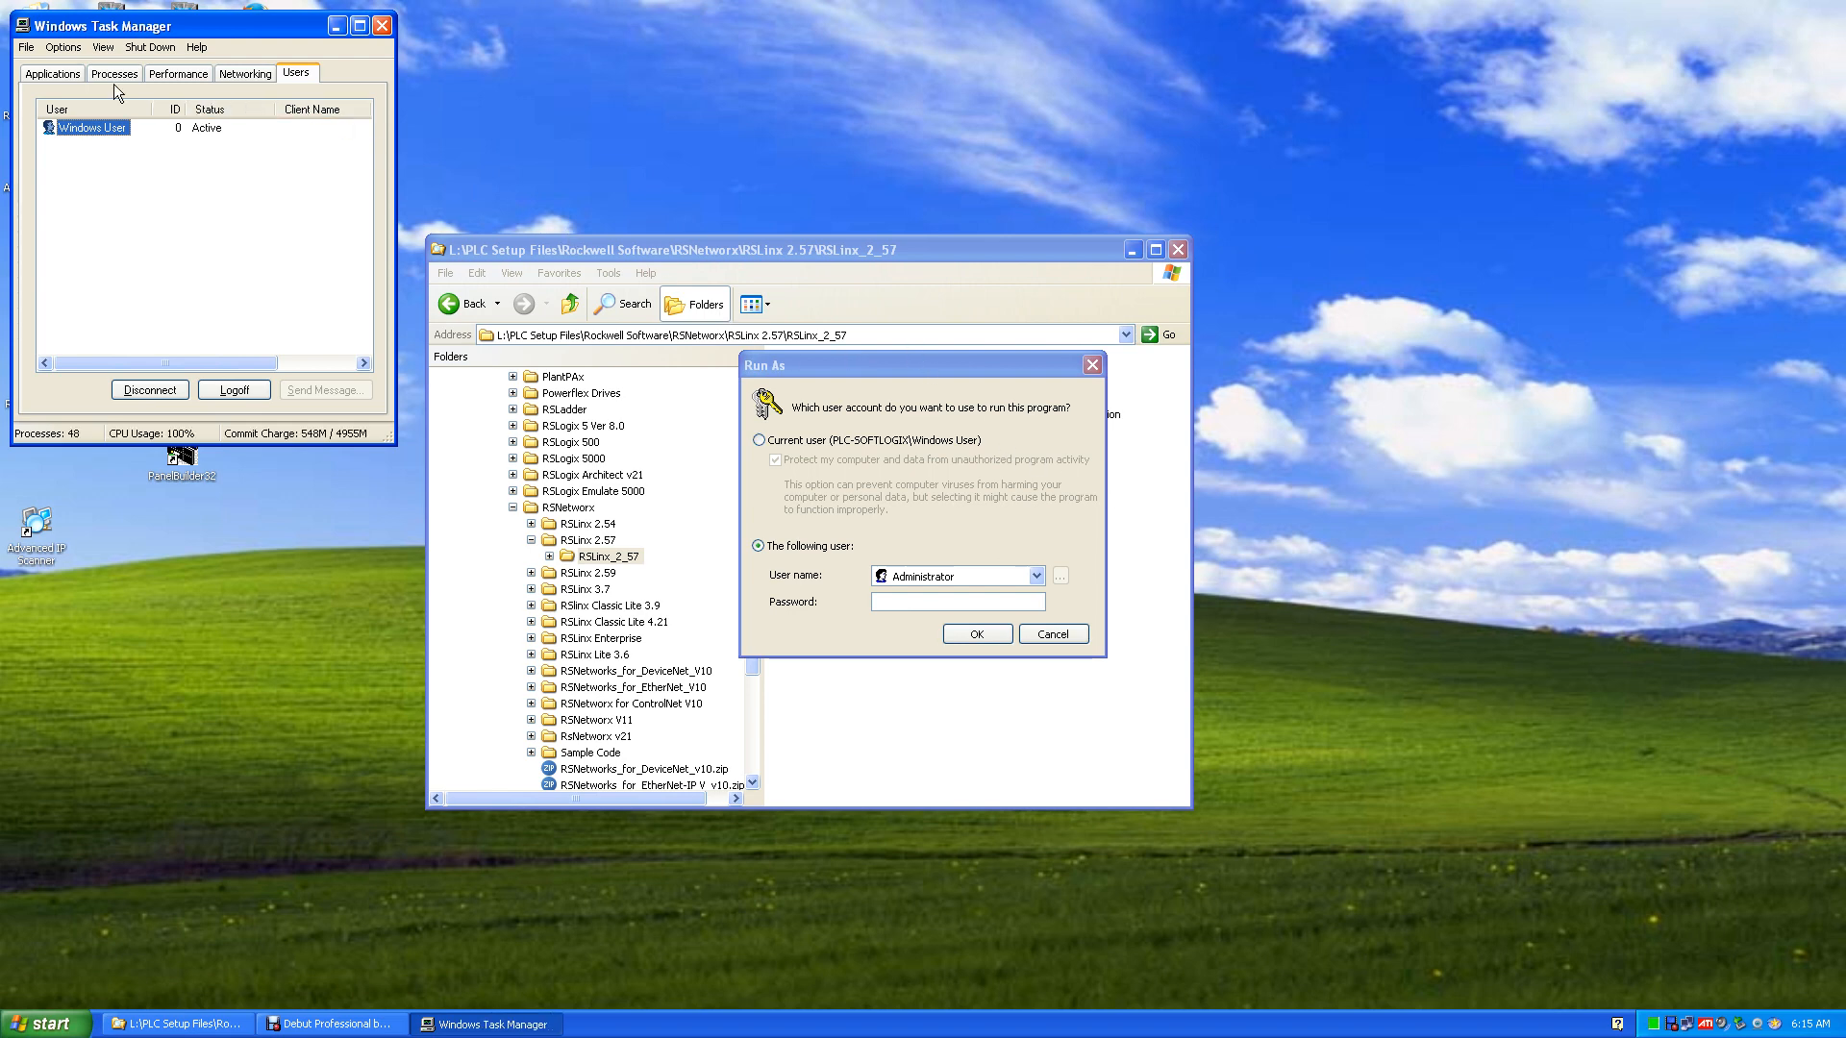
click(67, 77)
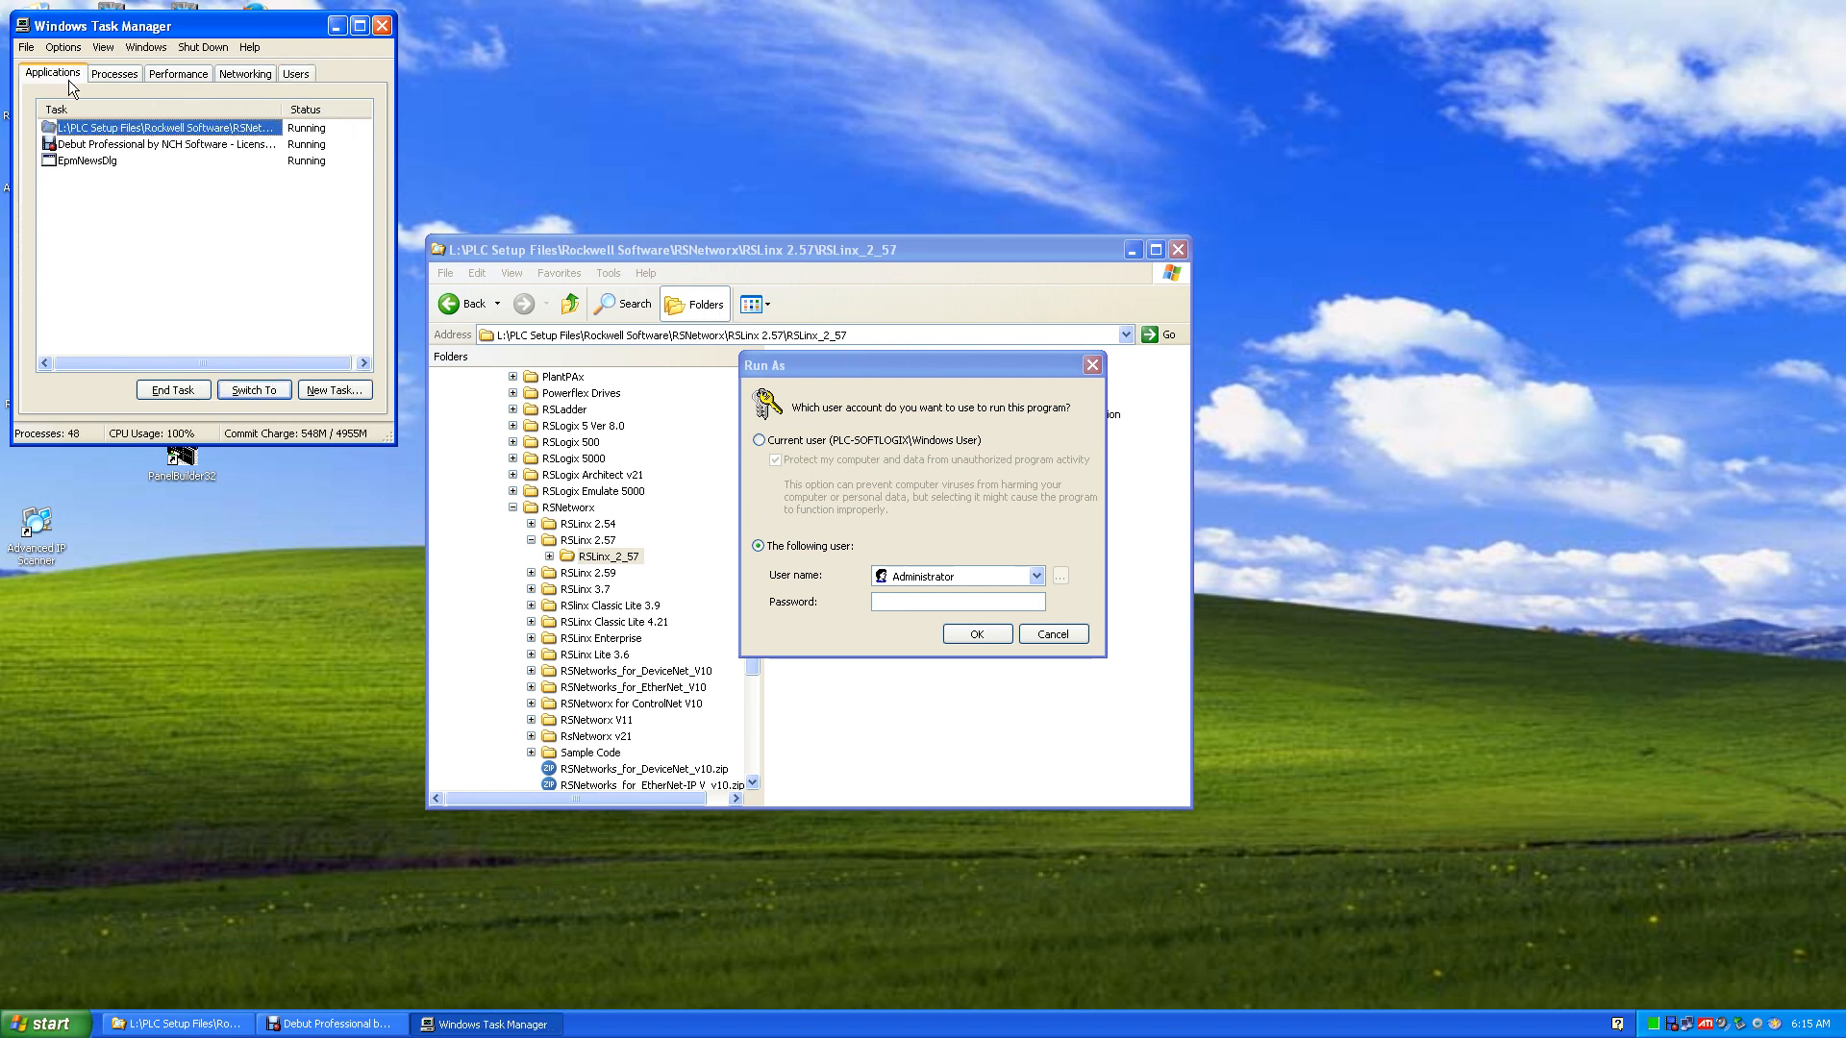
click(296, 75)
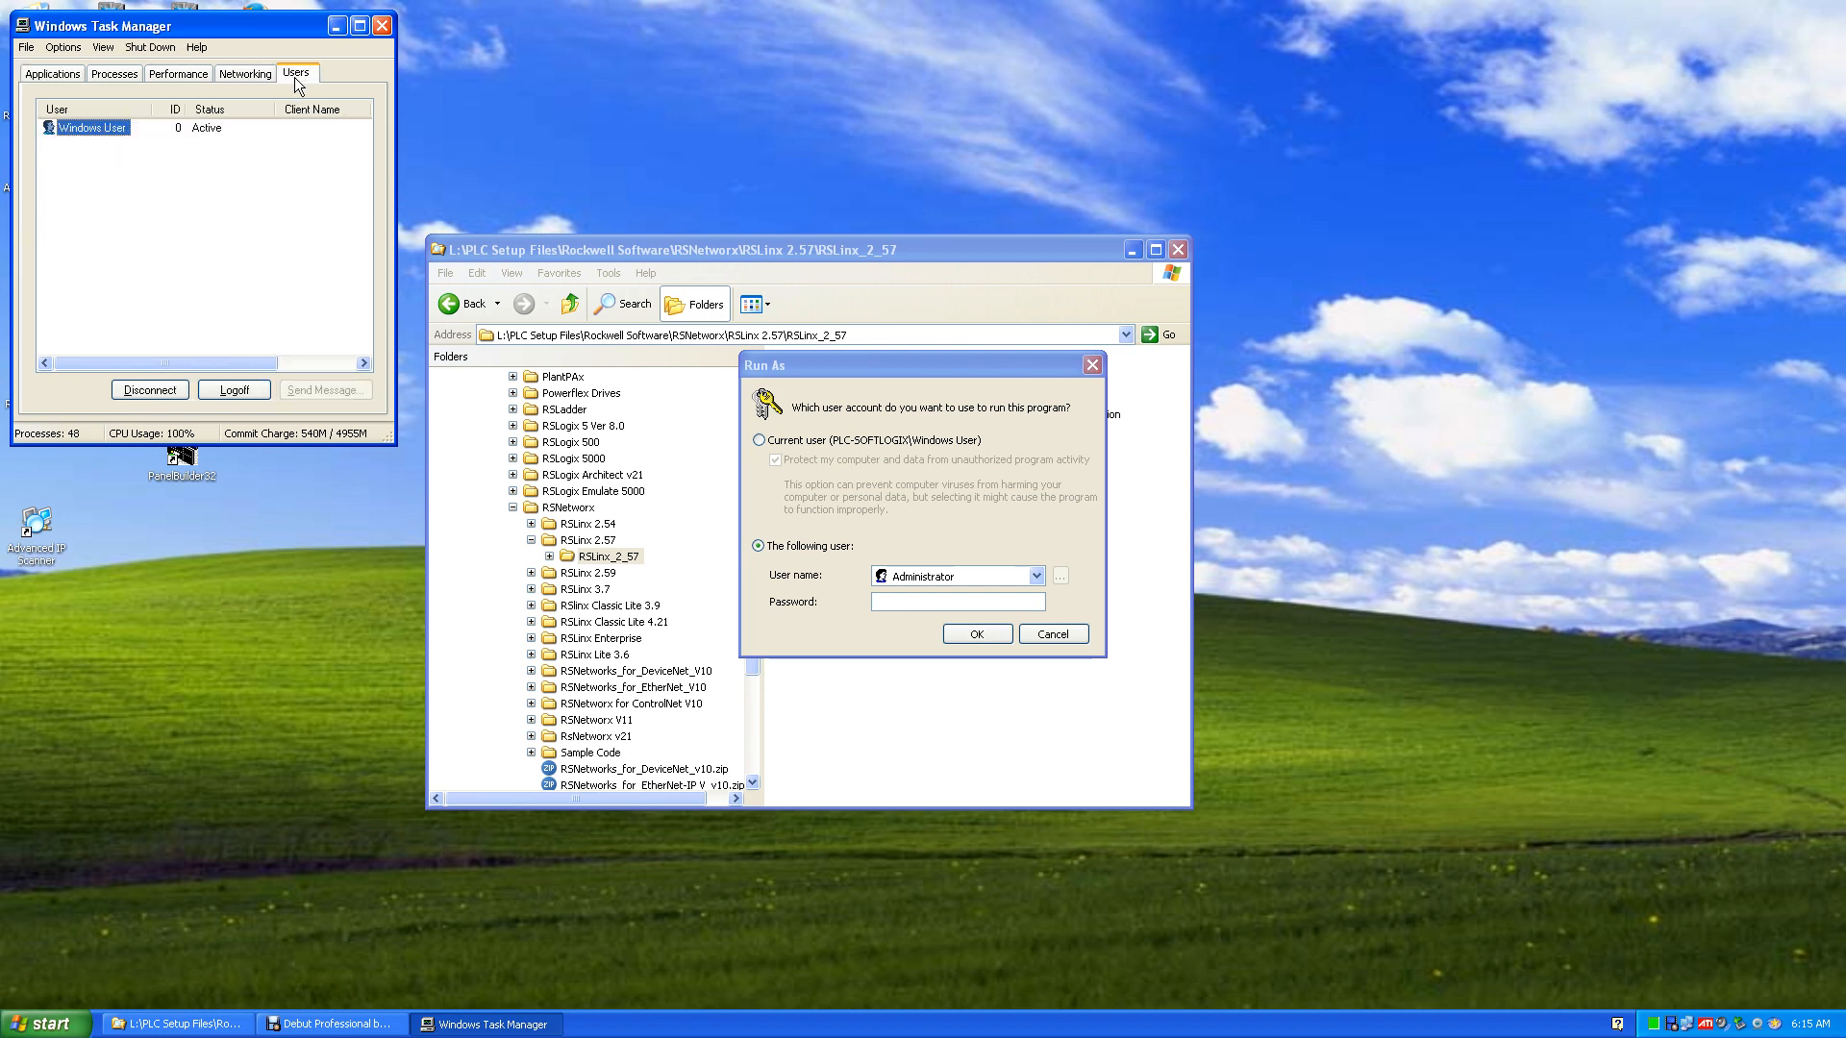
click(230, 390)
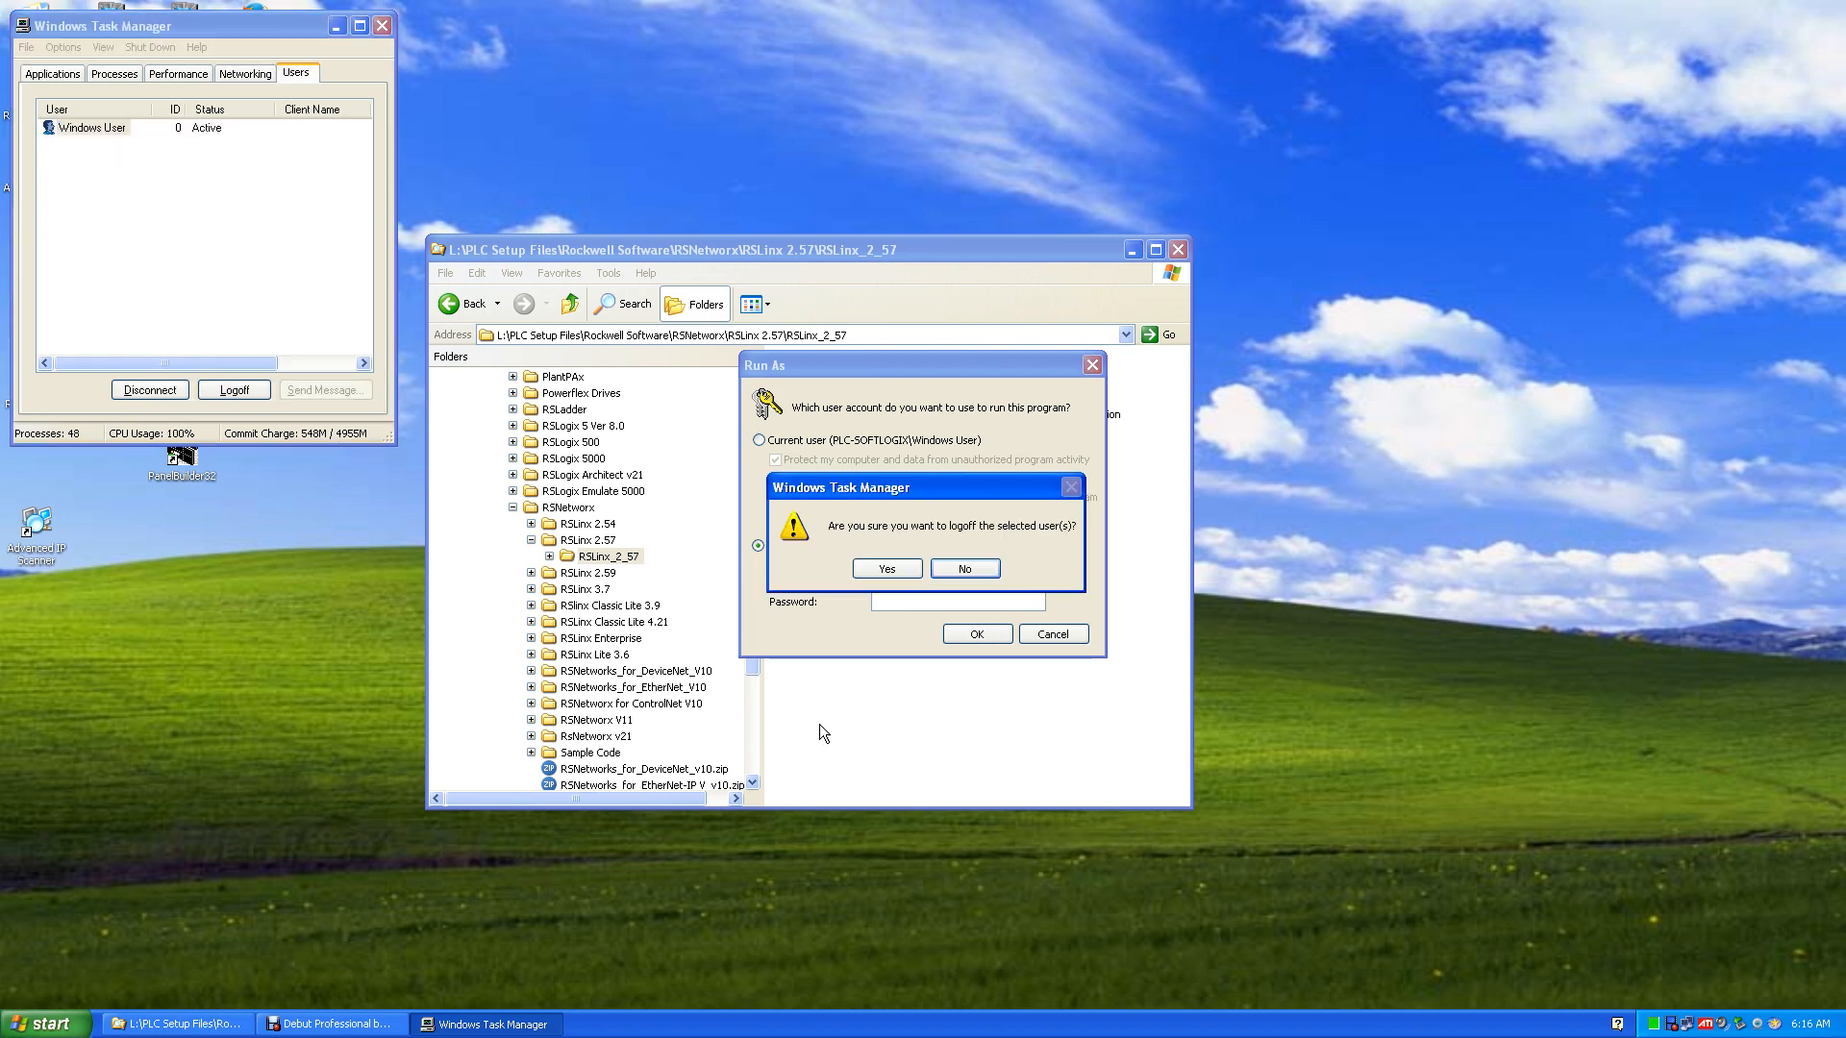
click(964, 570)
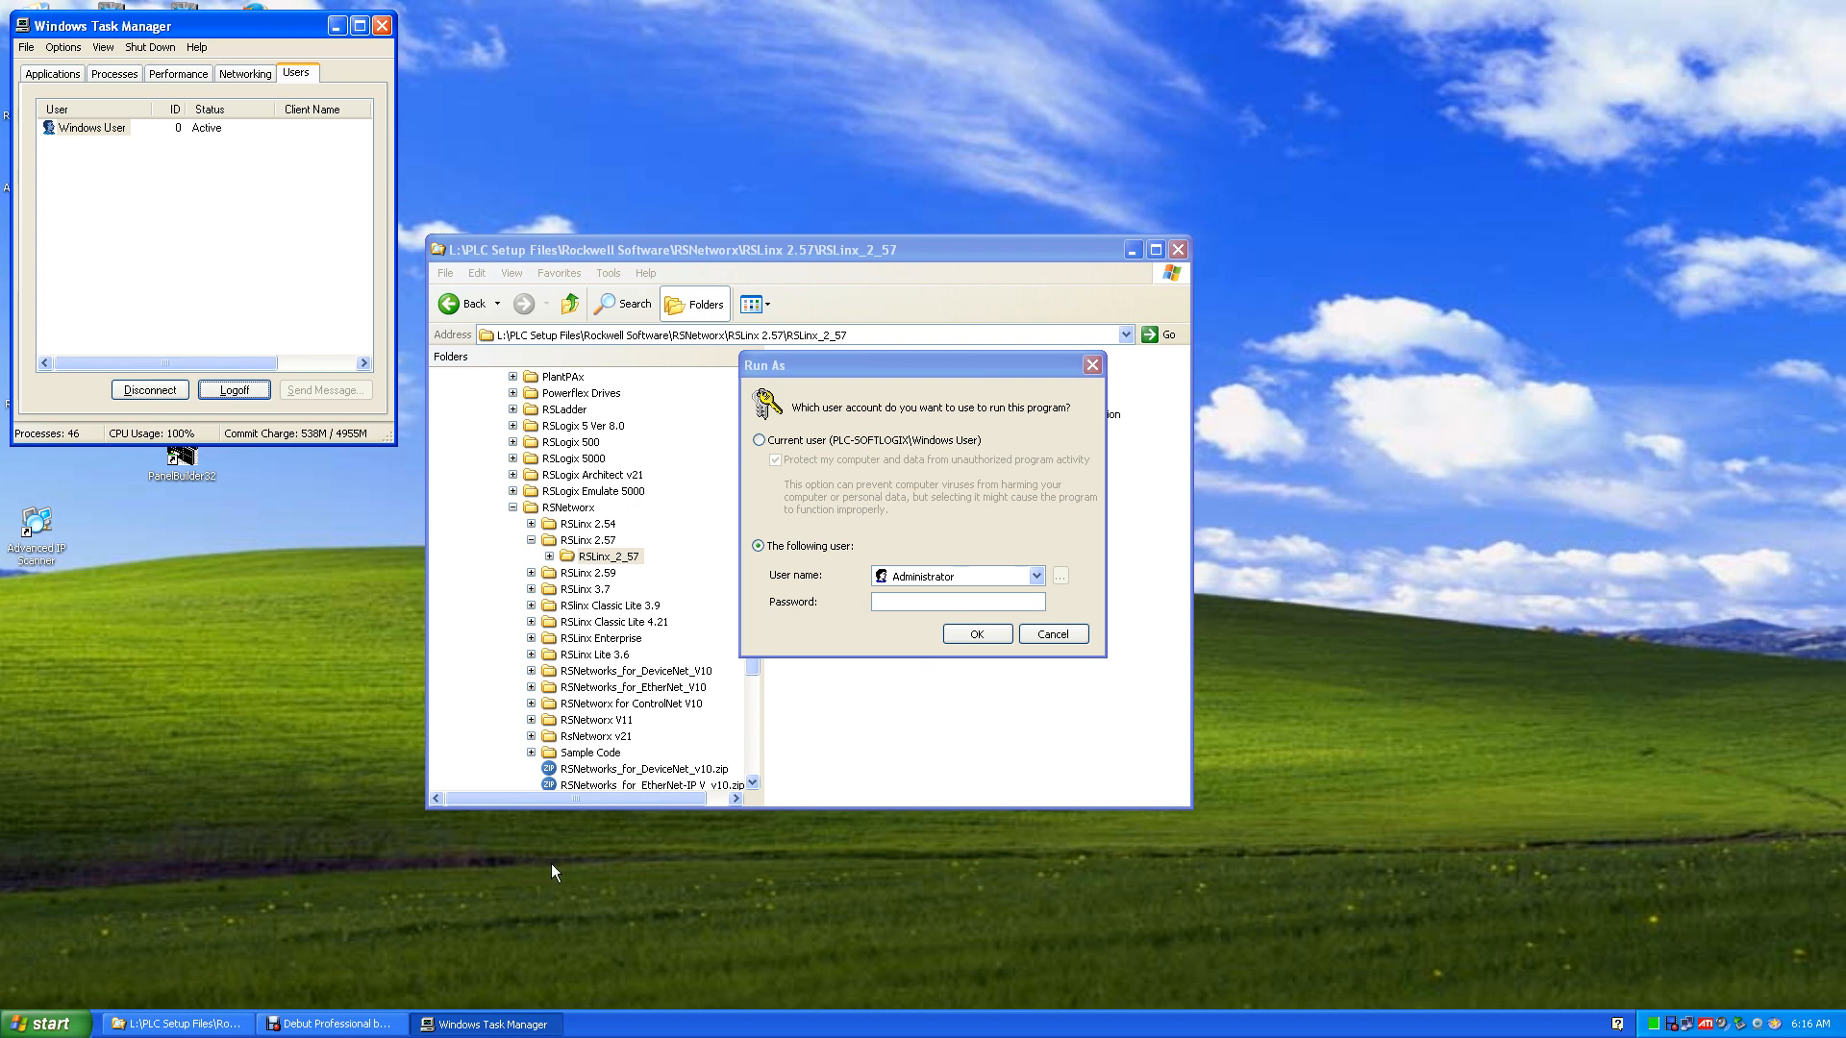
Open the Windows User account's settings in the Control Panel's User Accounts
click(39, 1024)
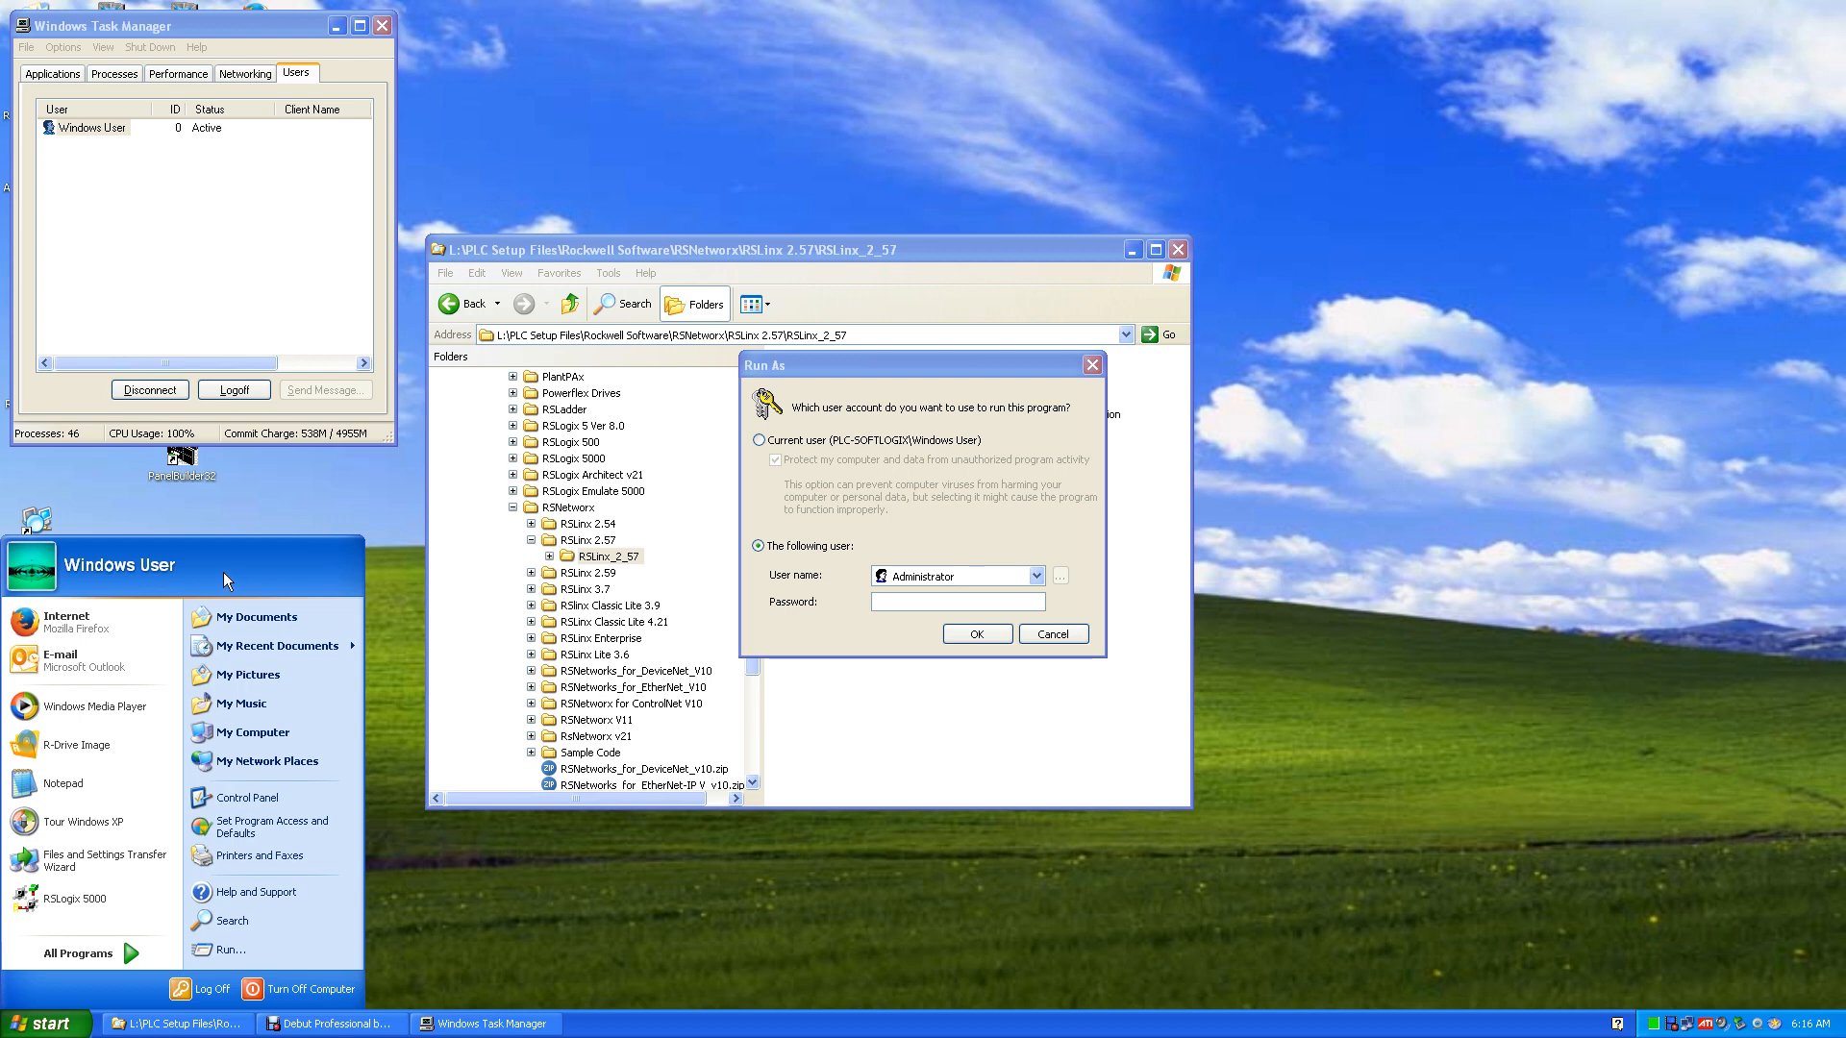
click(298, 798)
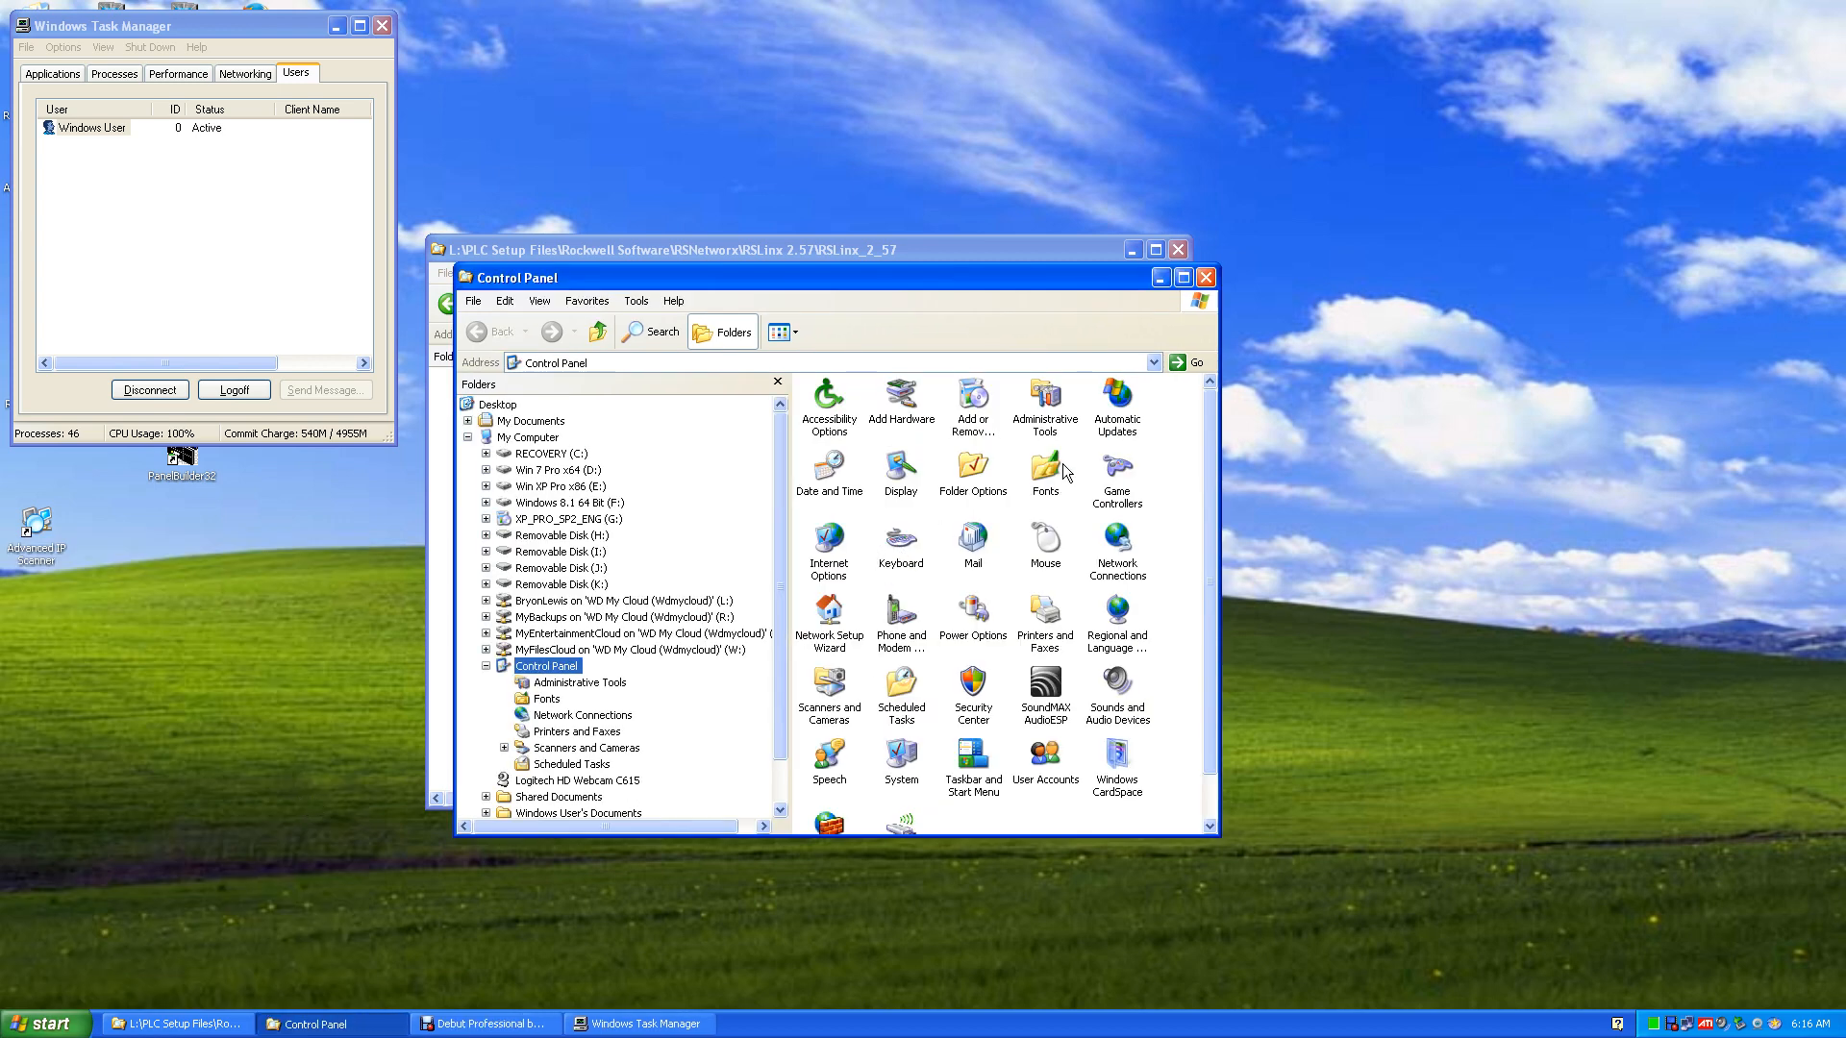
double_click(1046, 771)
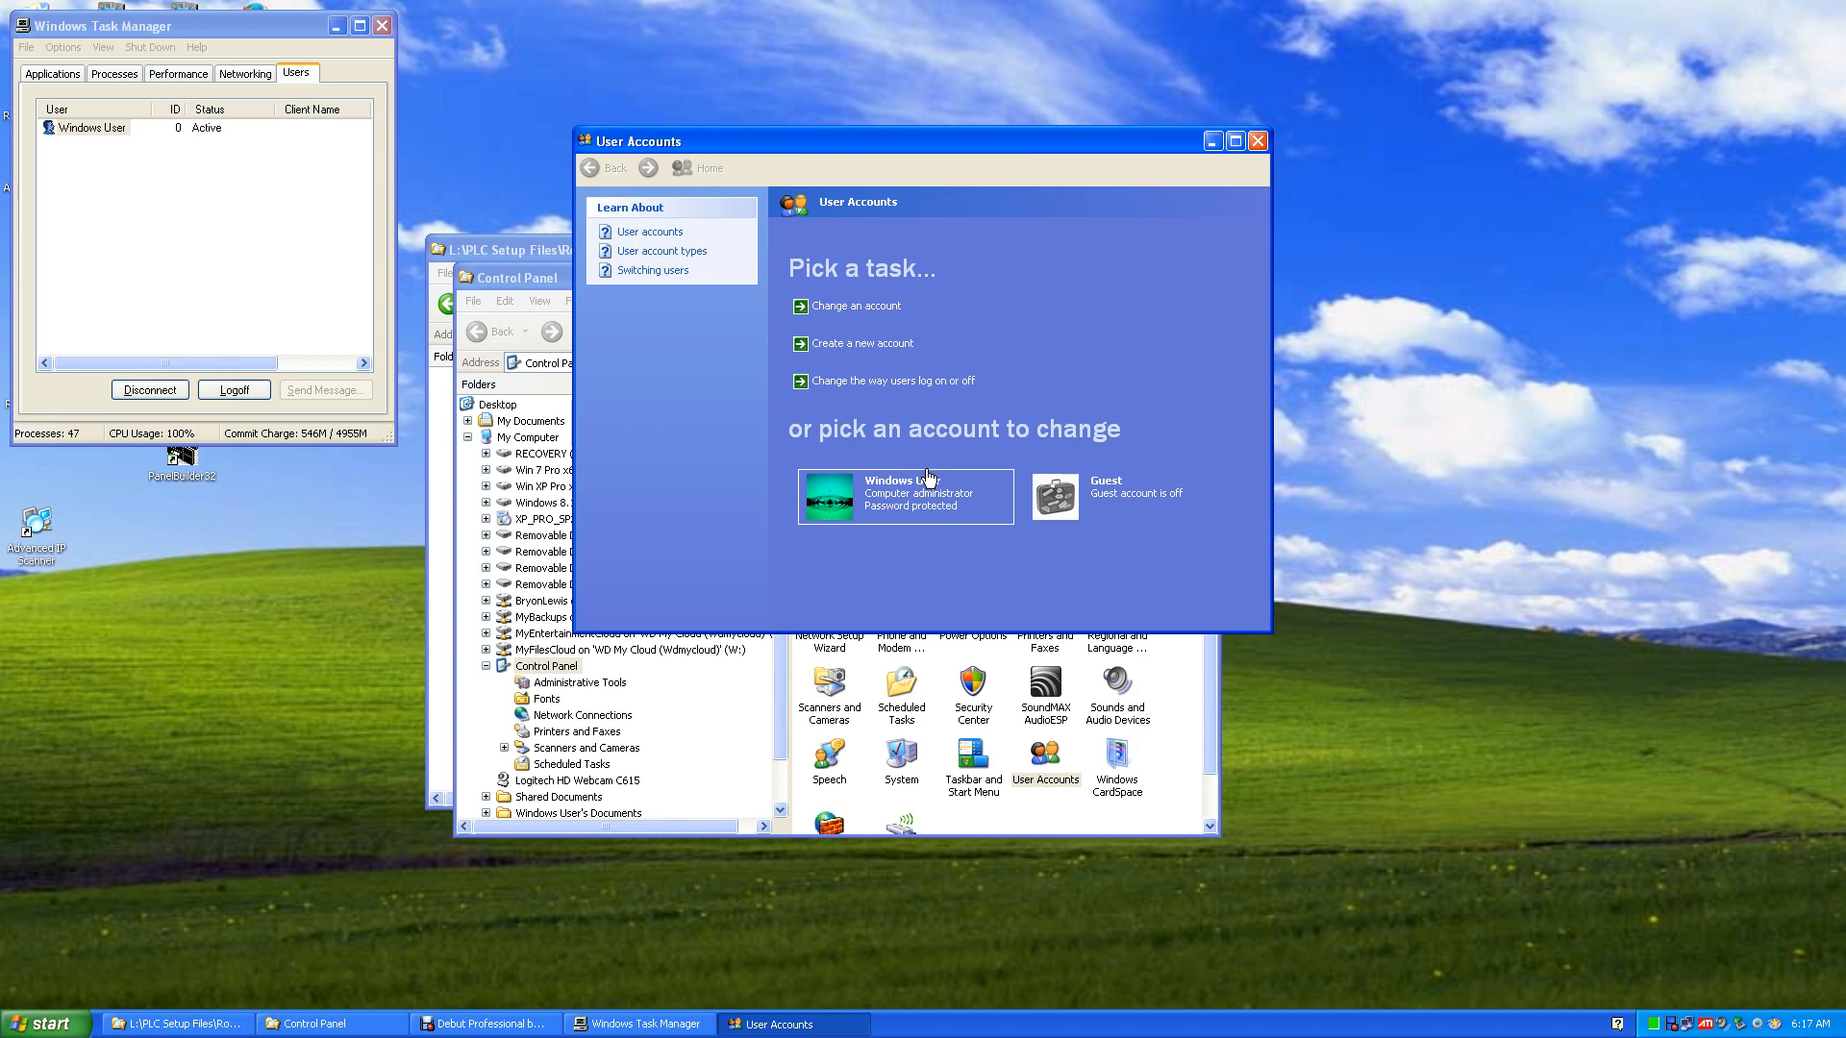
click(874, 501)
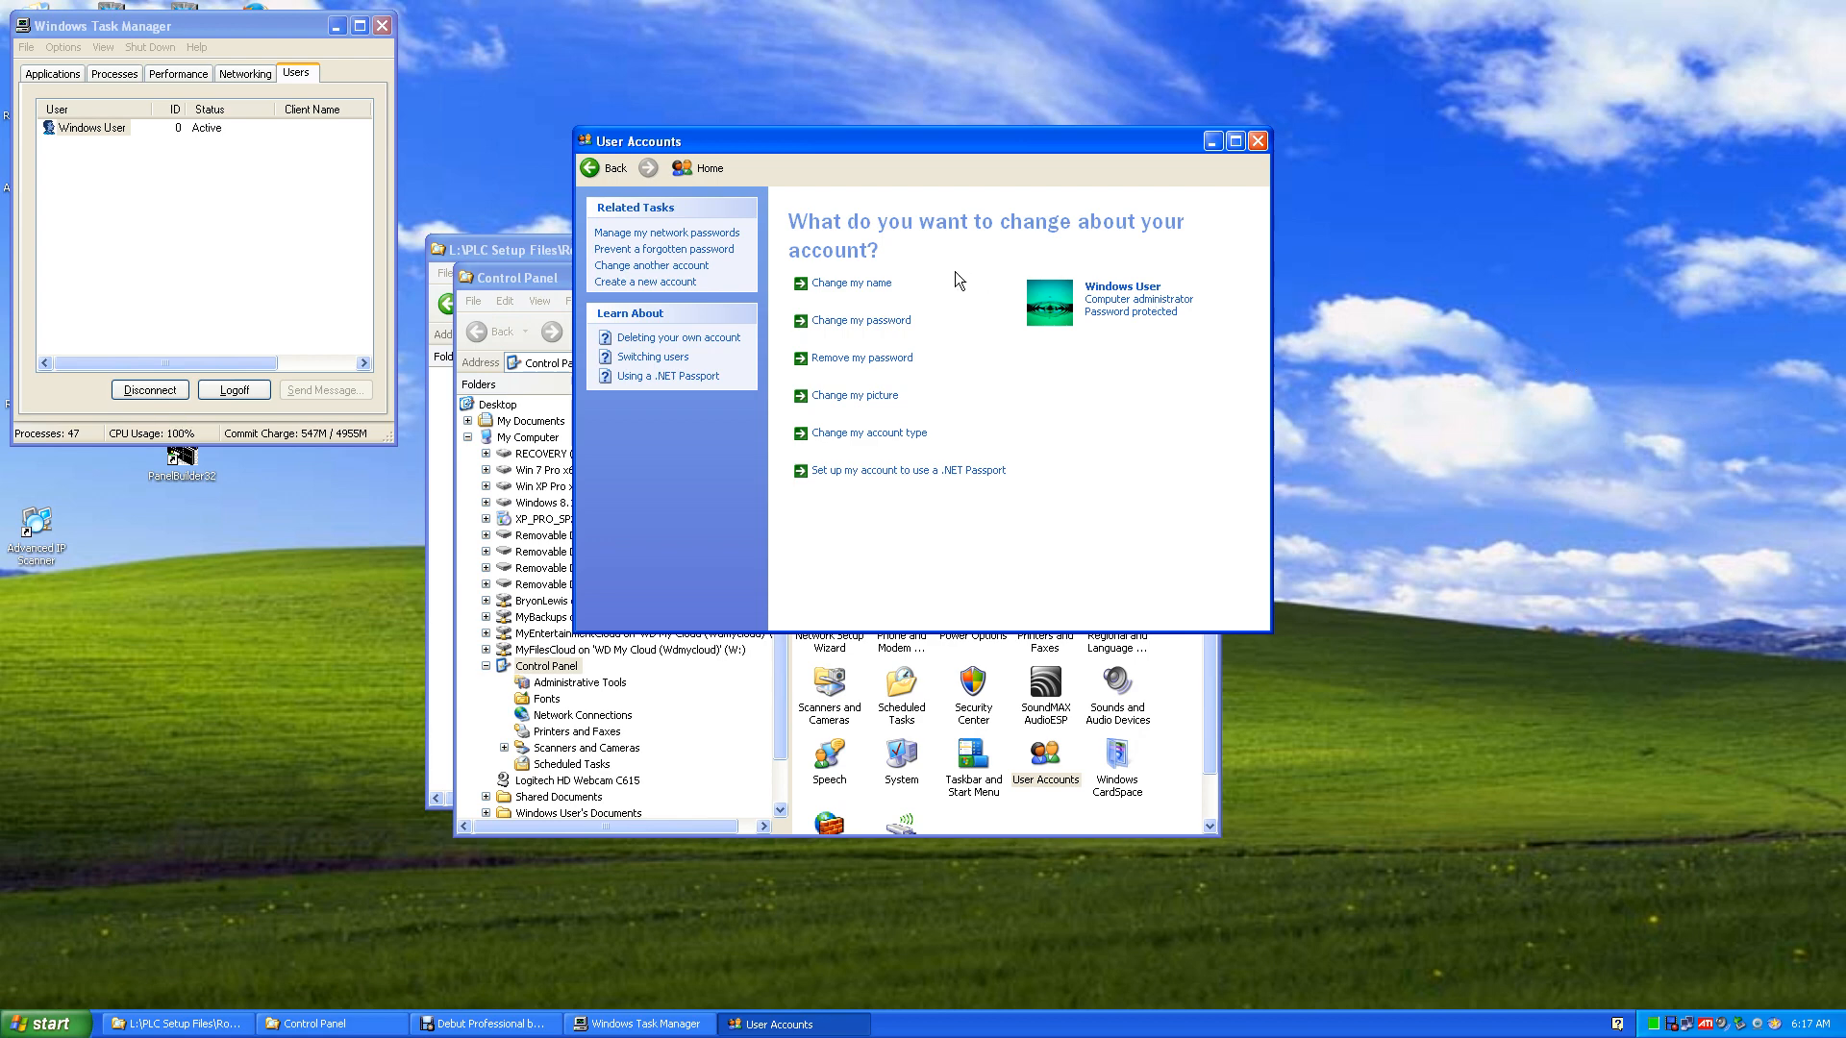
Change the Windows User account's password by entering the current password, the new password twice and a password hint
click(827, 323)
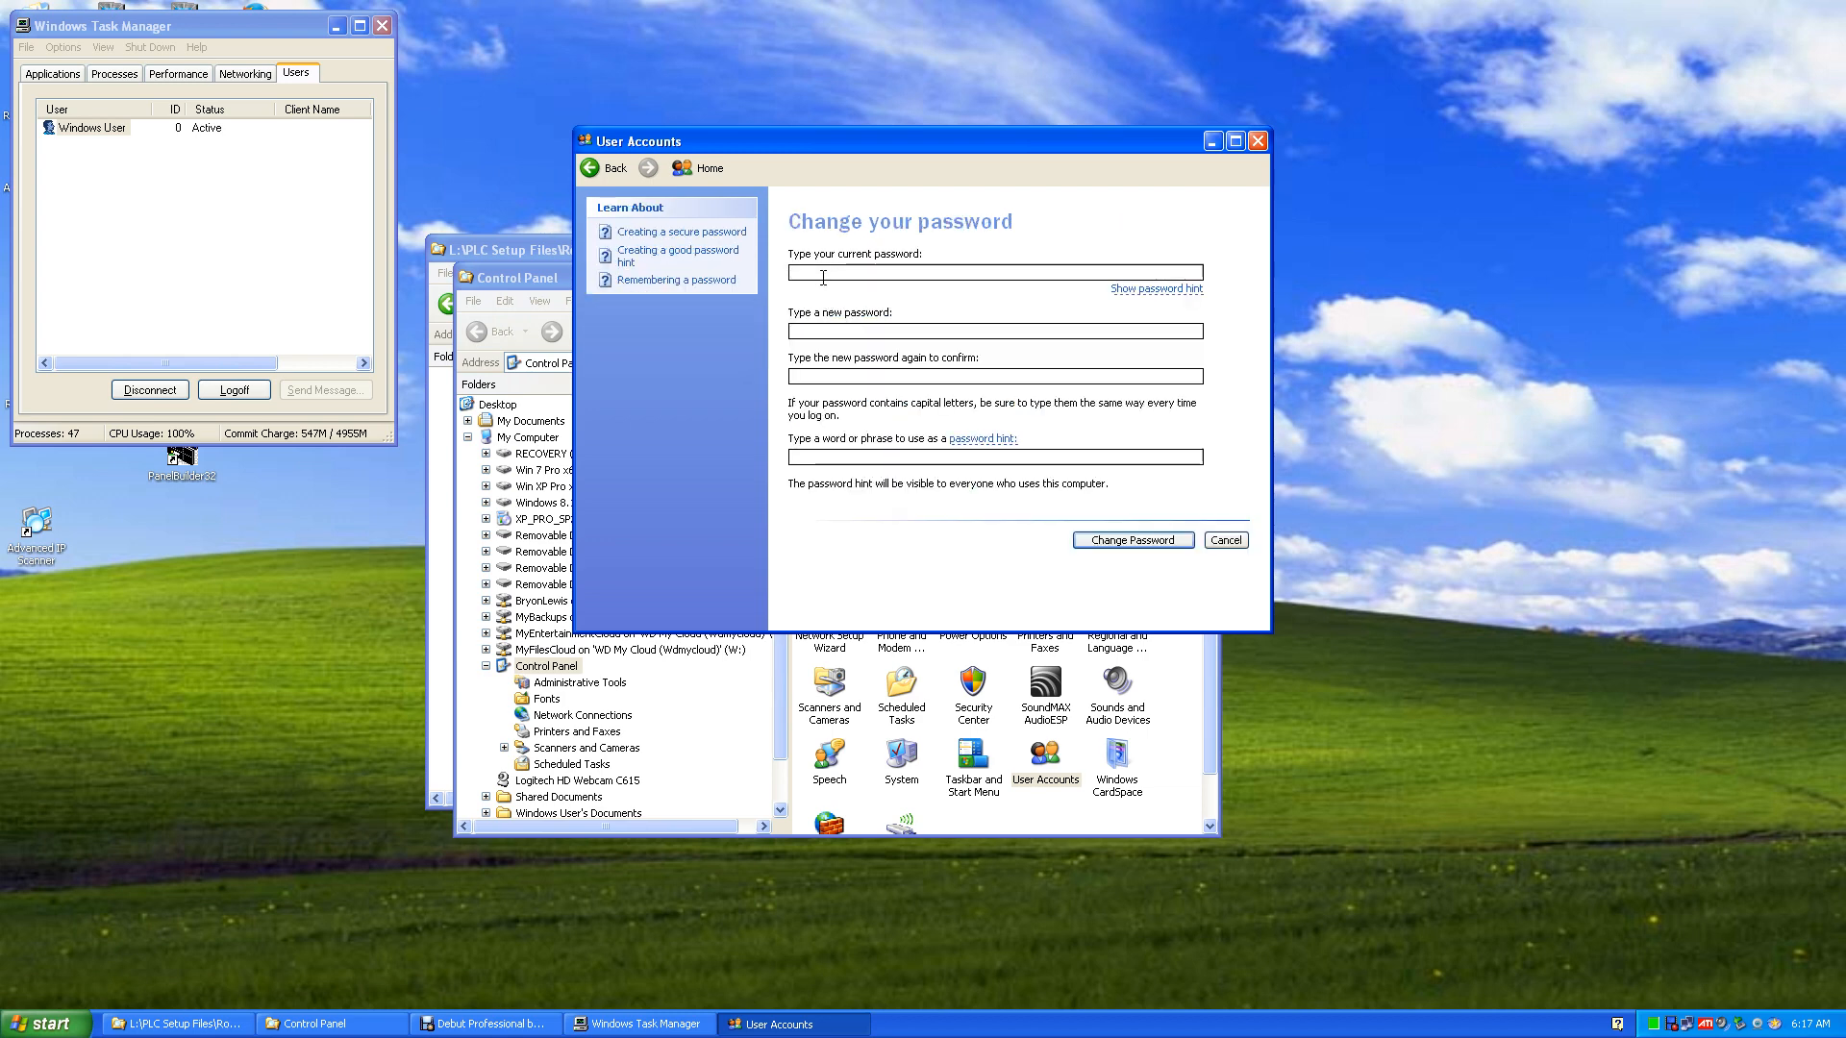
text(********)
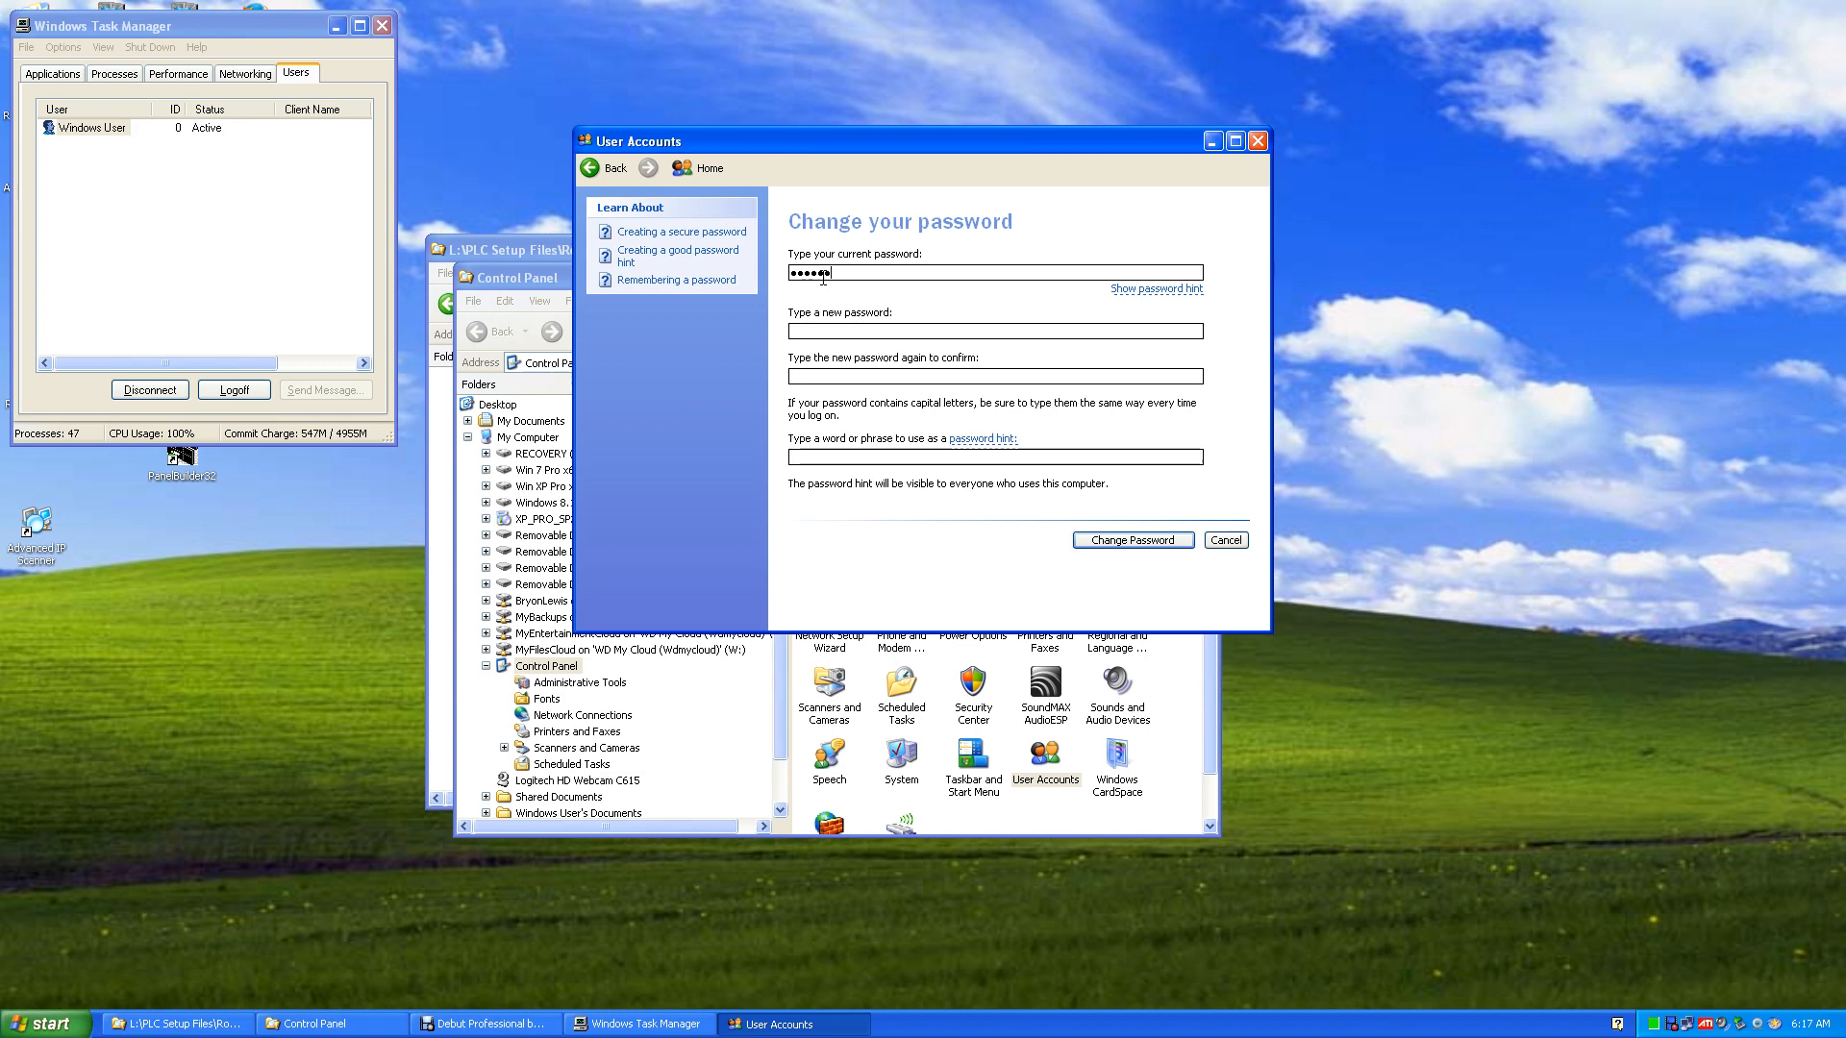
click(816, 329)
text(********)
click(823, 373)
text(********)
click(850, 457)
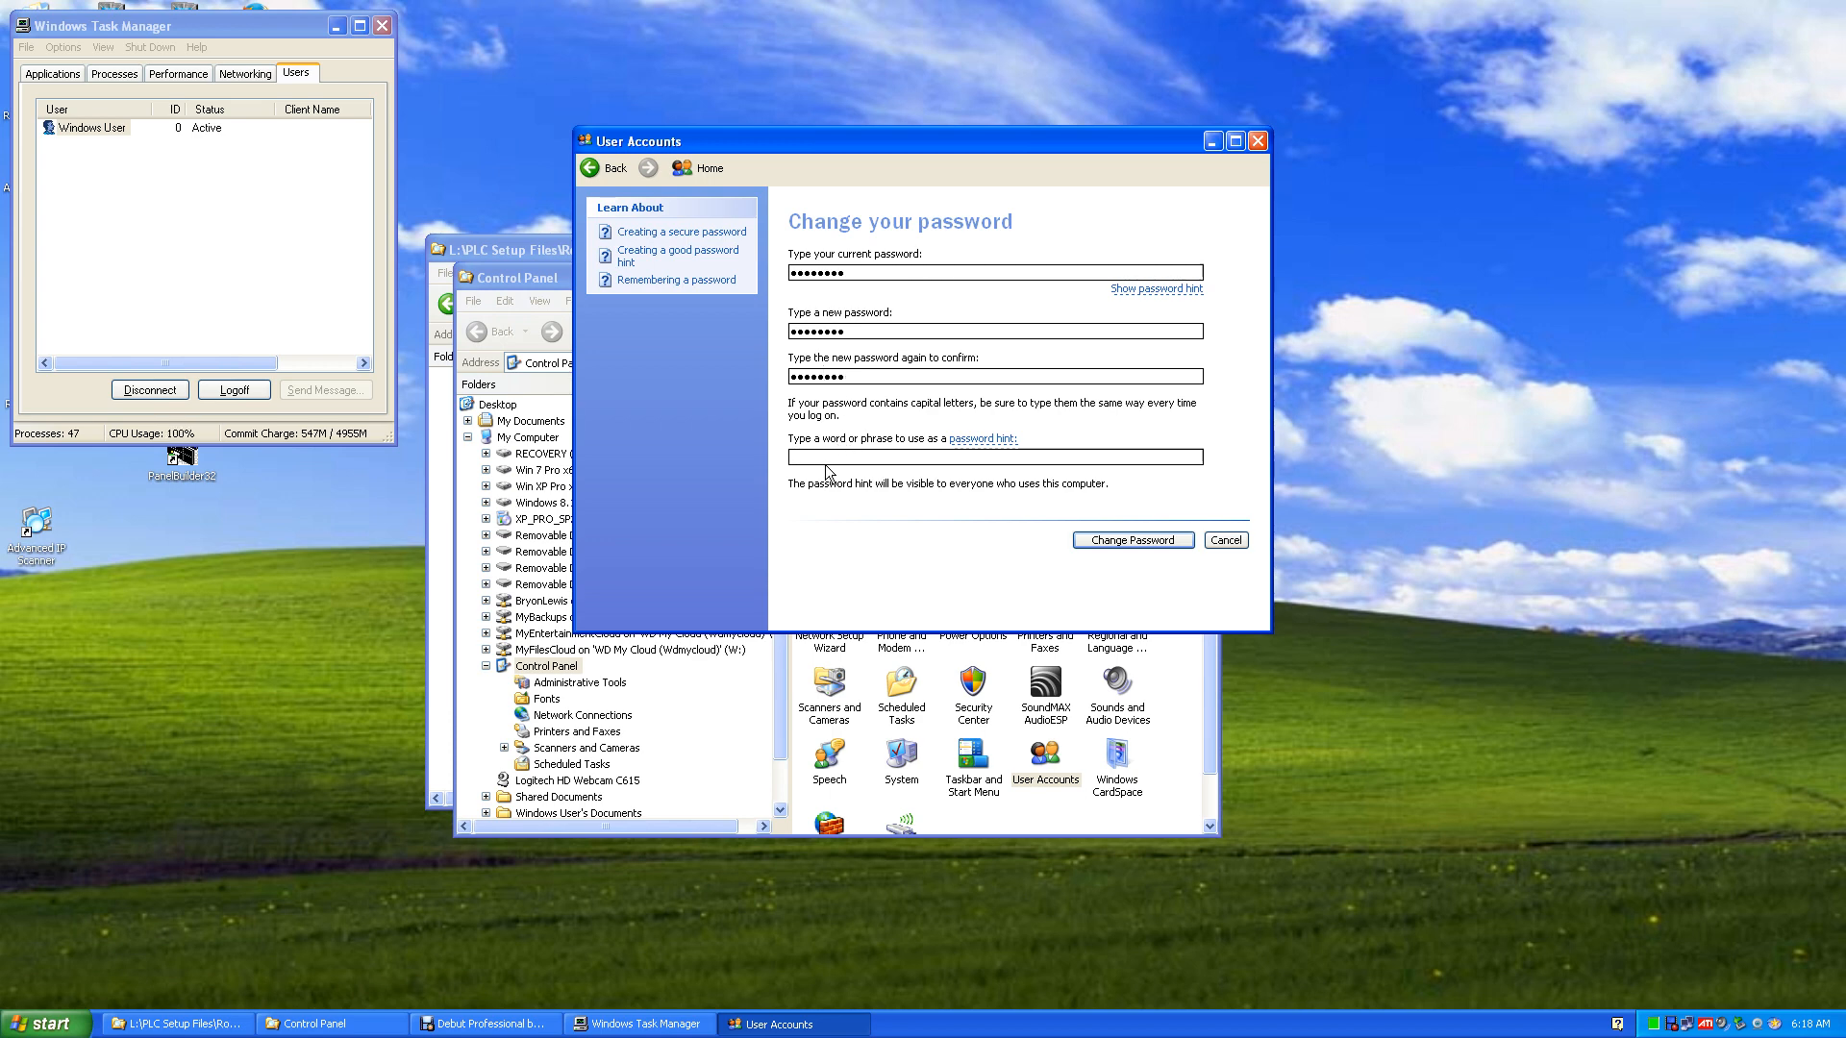
text(standard)
click(1127, 541)
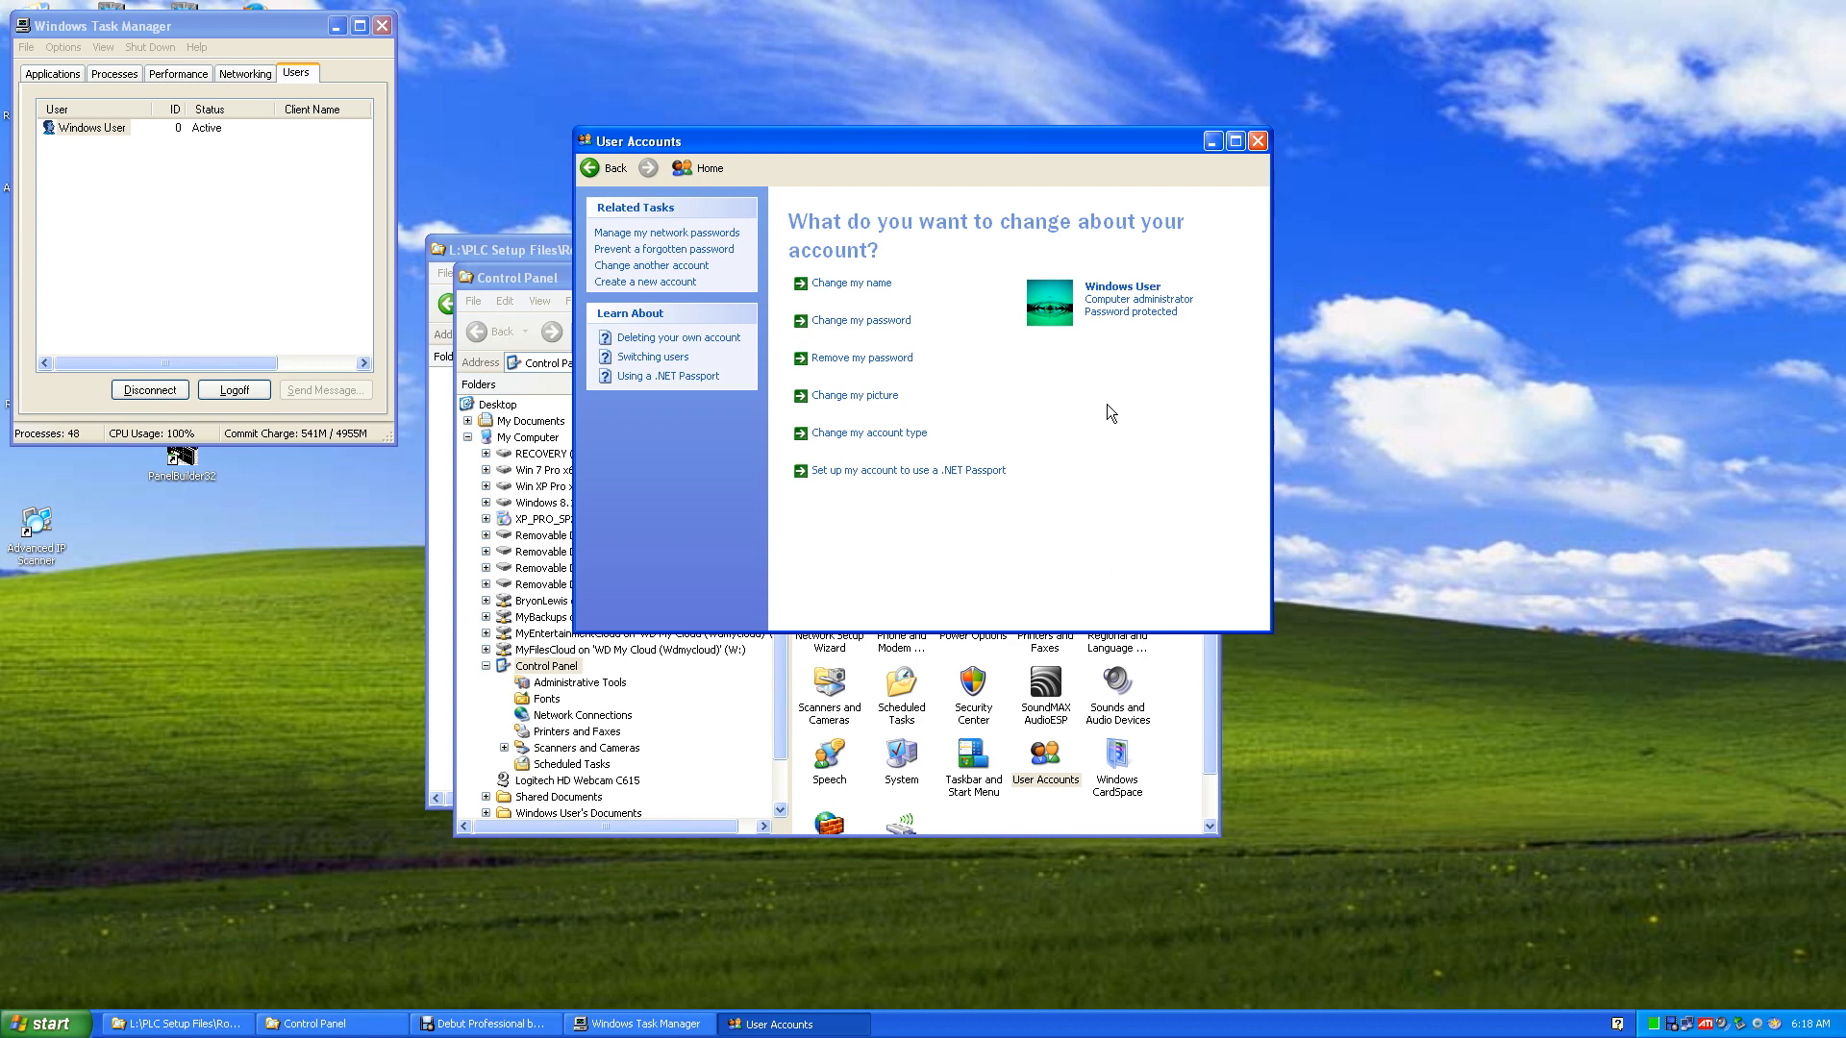
Close the User Accounts, Task Manager and Control Panel windows
click(1258, 141)
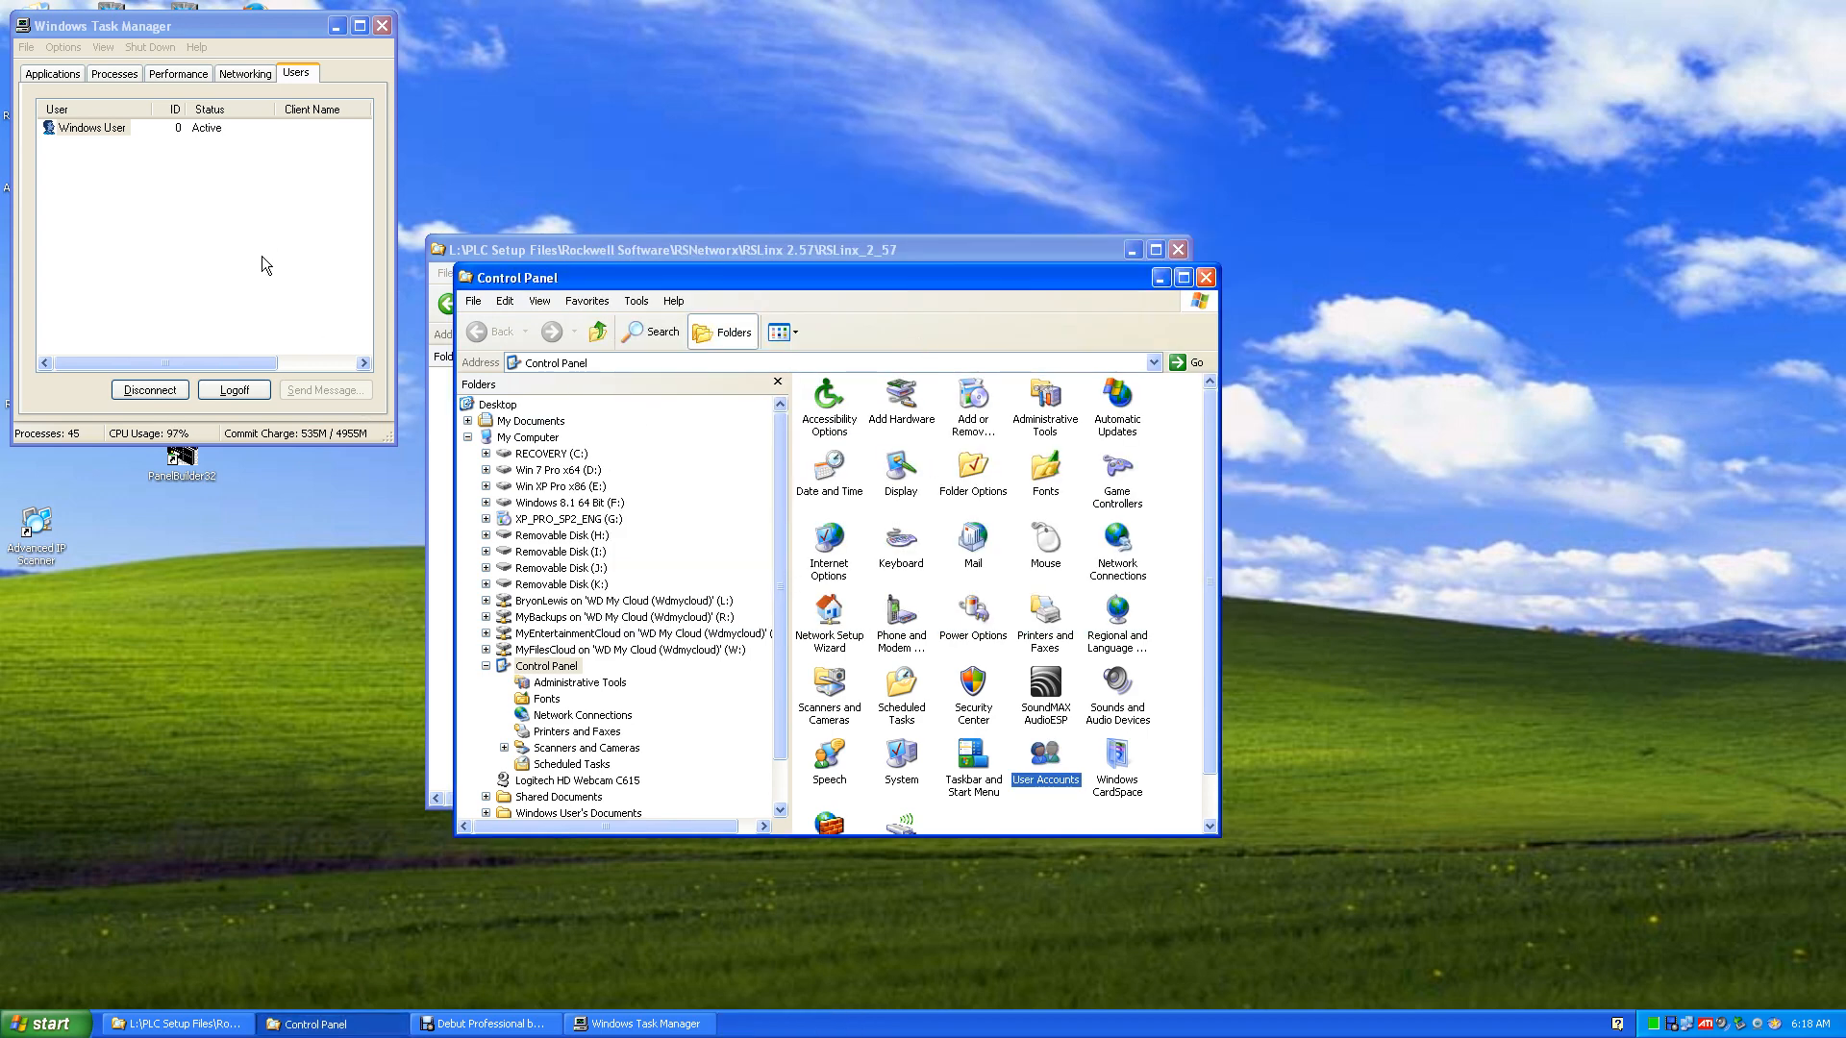
click(59, 76)
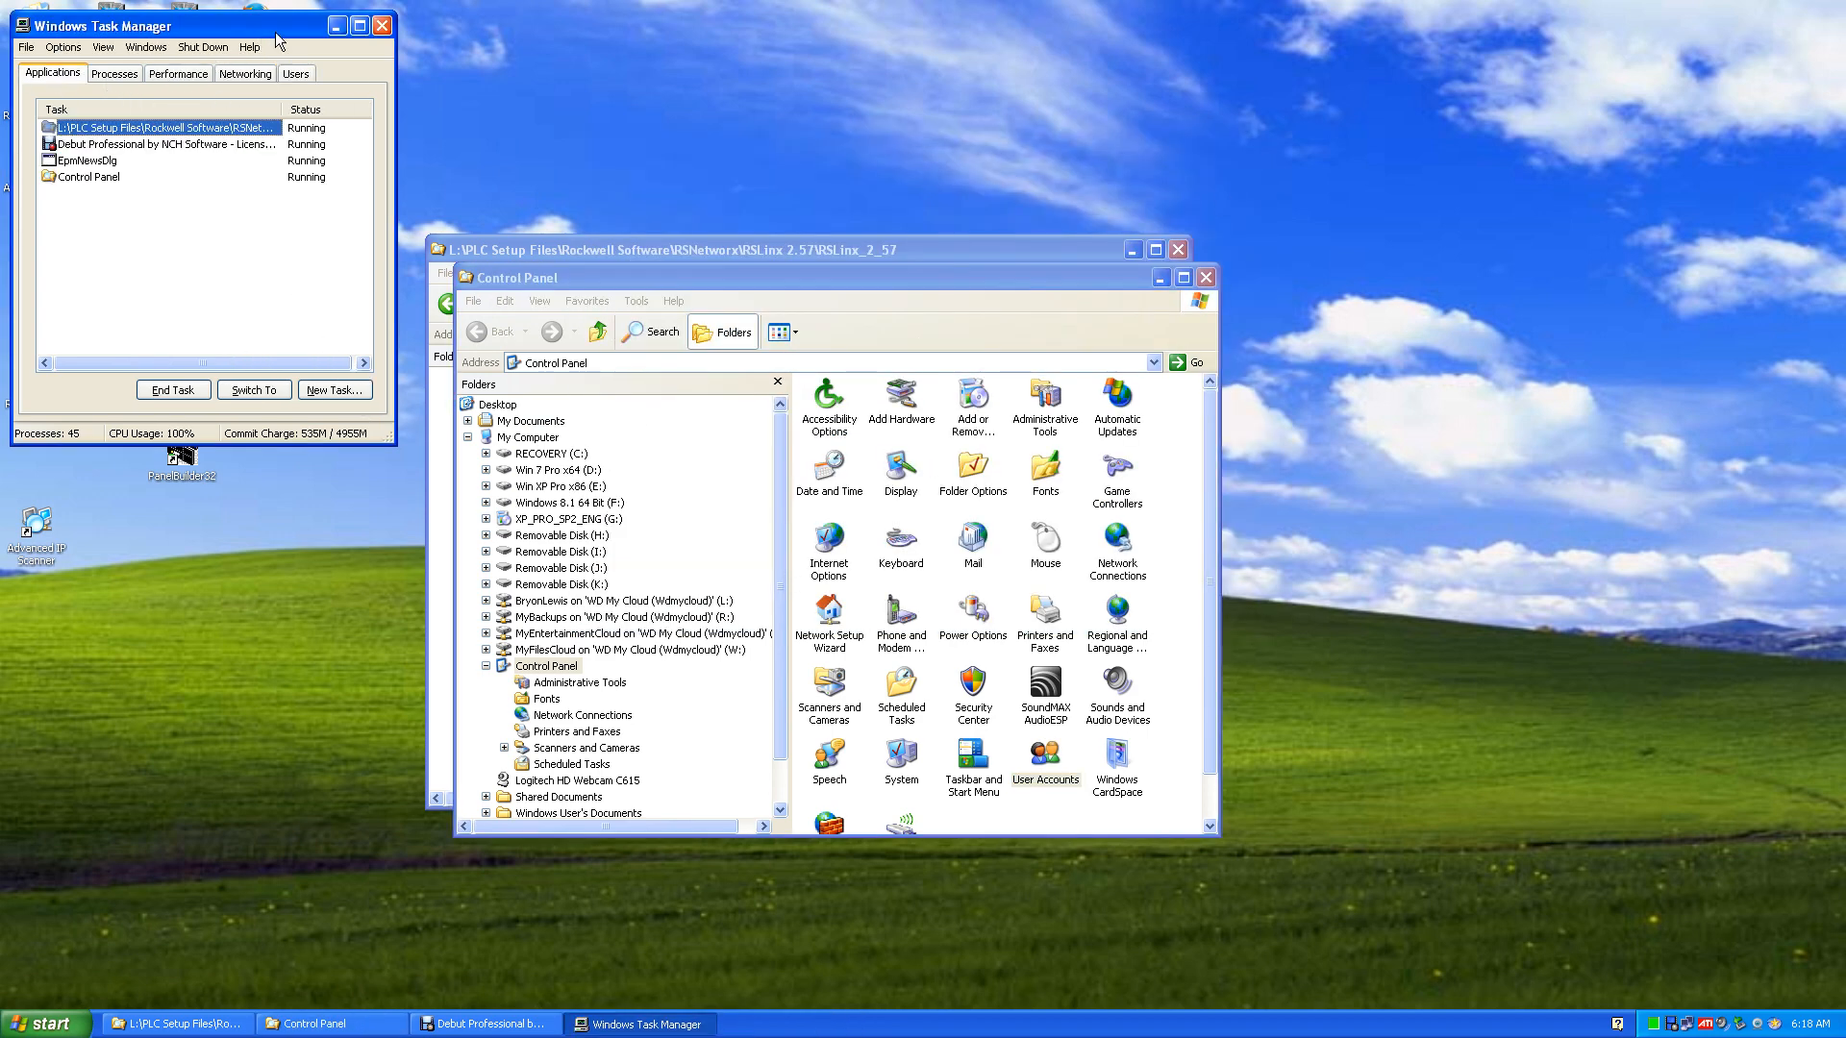
click(381, 26)
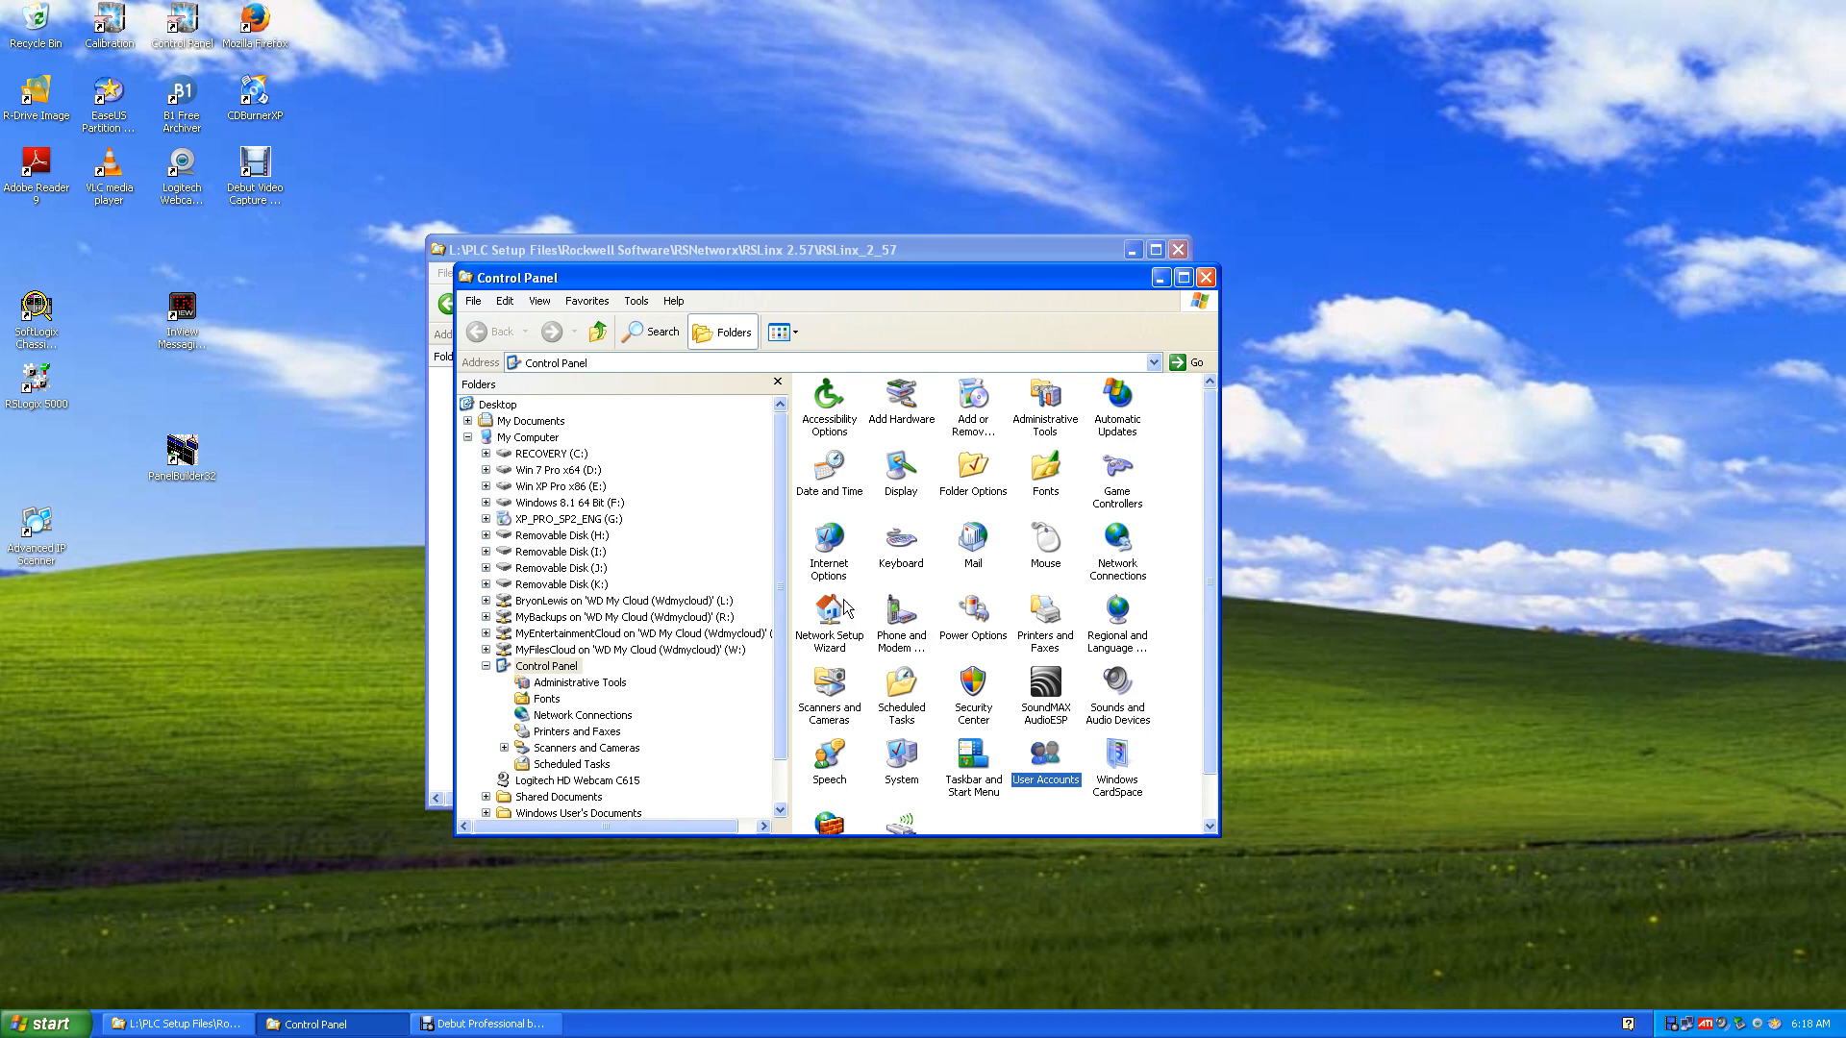
click(1205, 278)
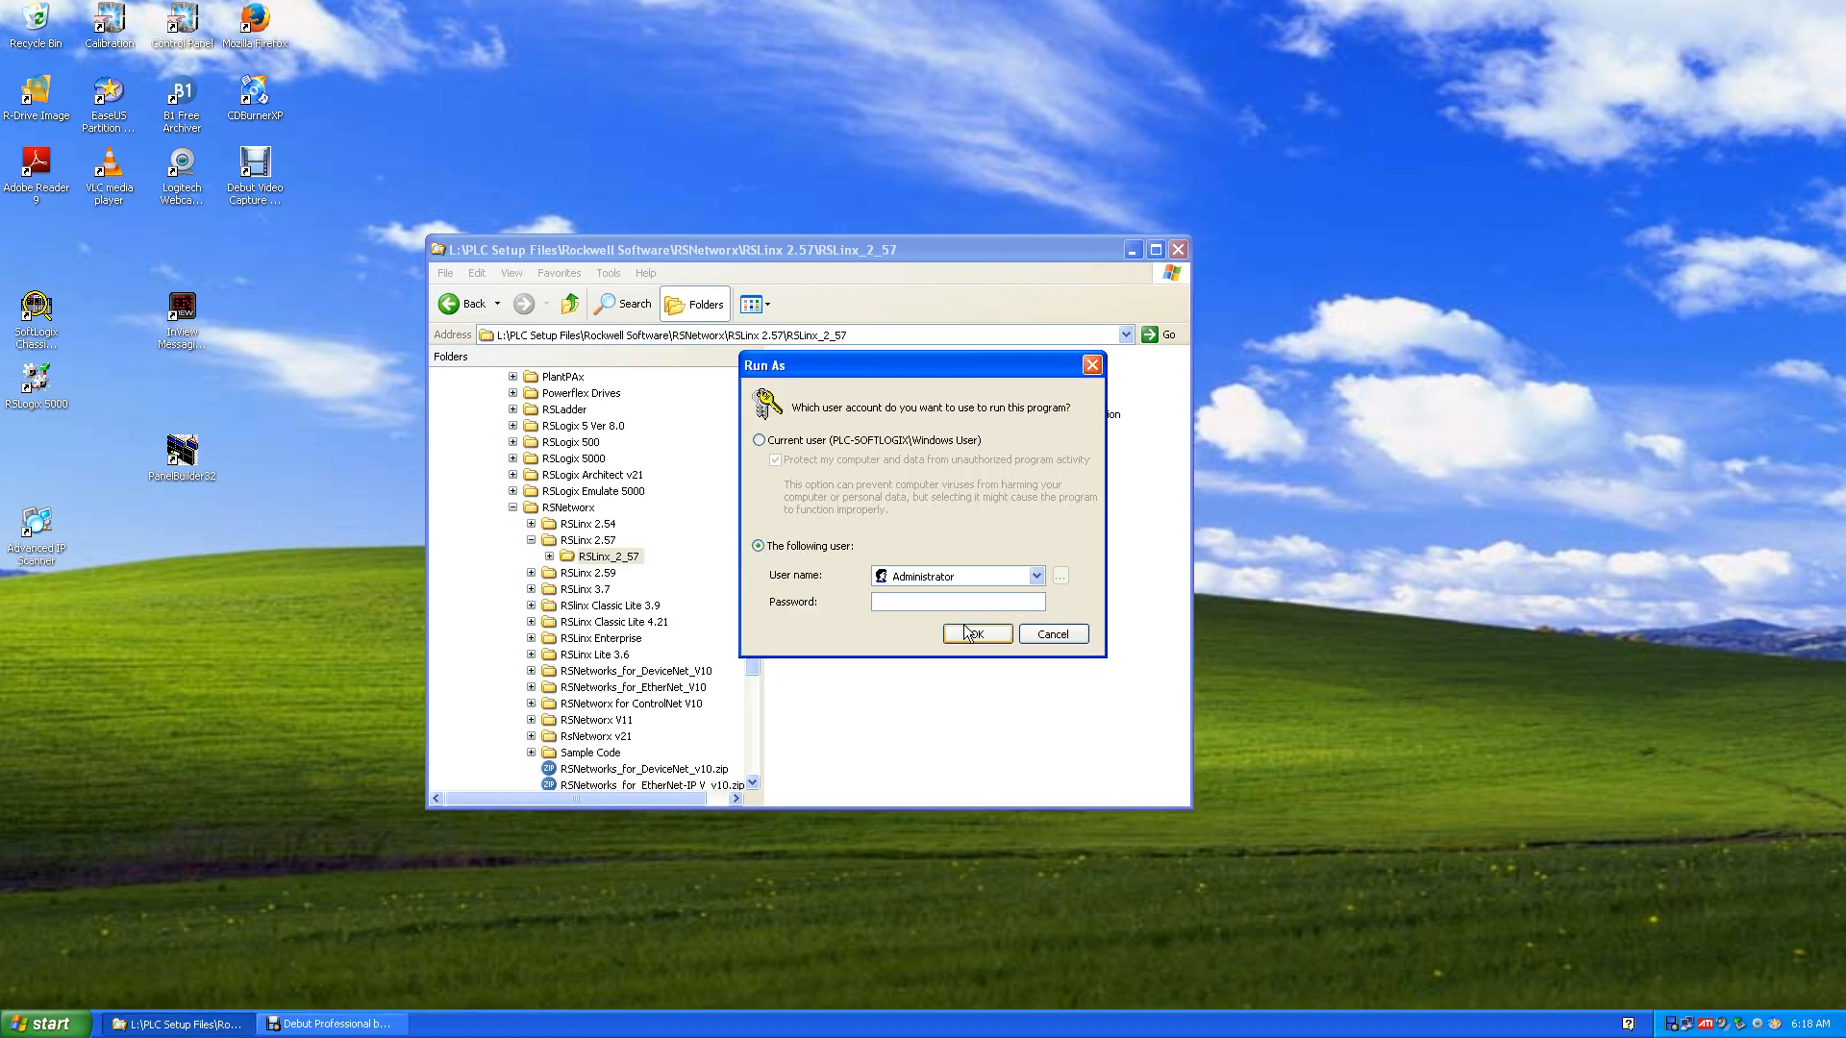
Dismiss the Run As prompt, launch setup.exe and start Install RSLinx Classic from the required steps
click(1046, 642)
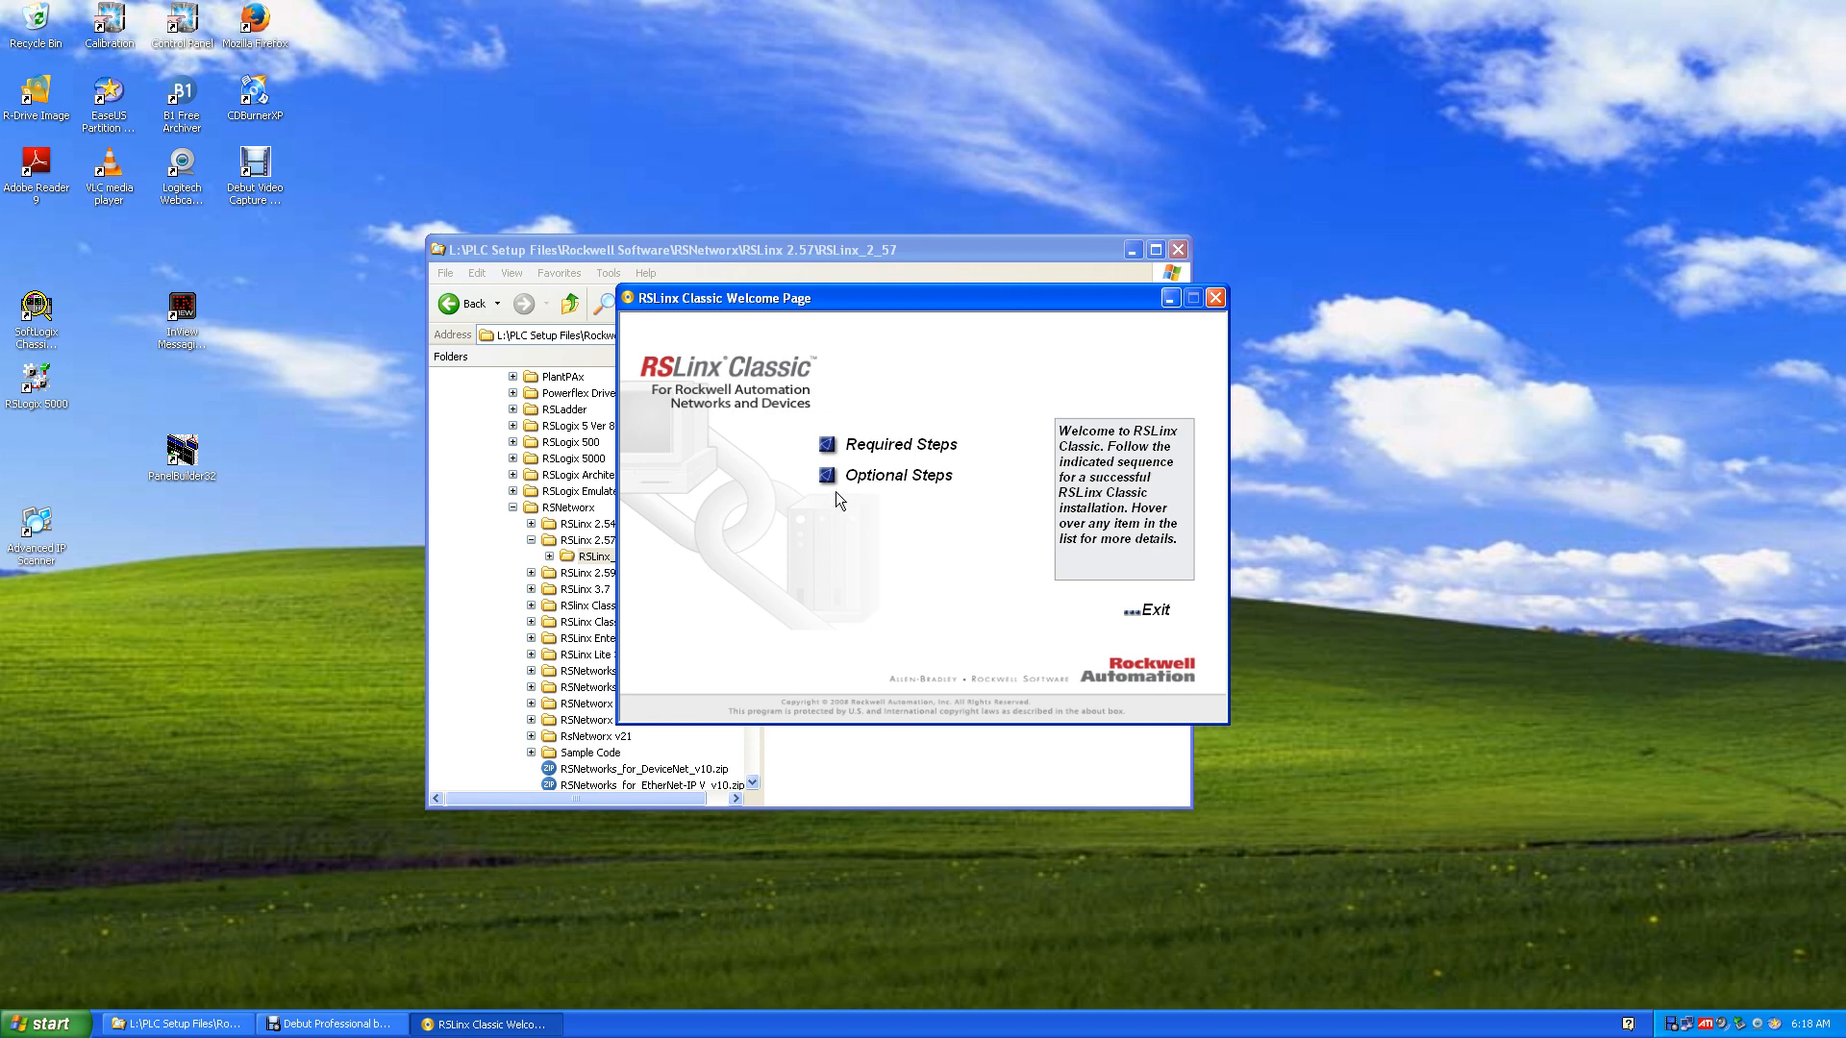
click(885, 446)
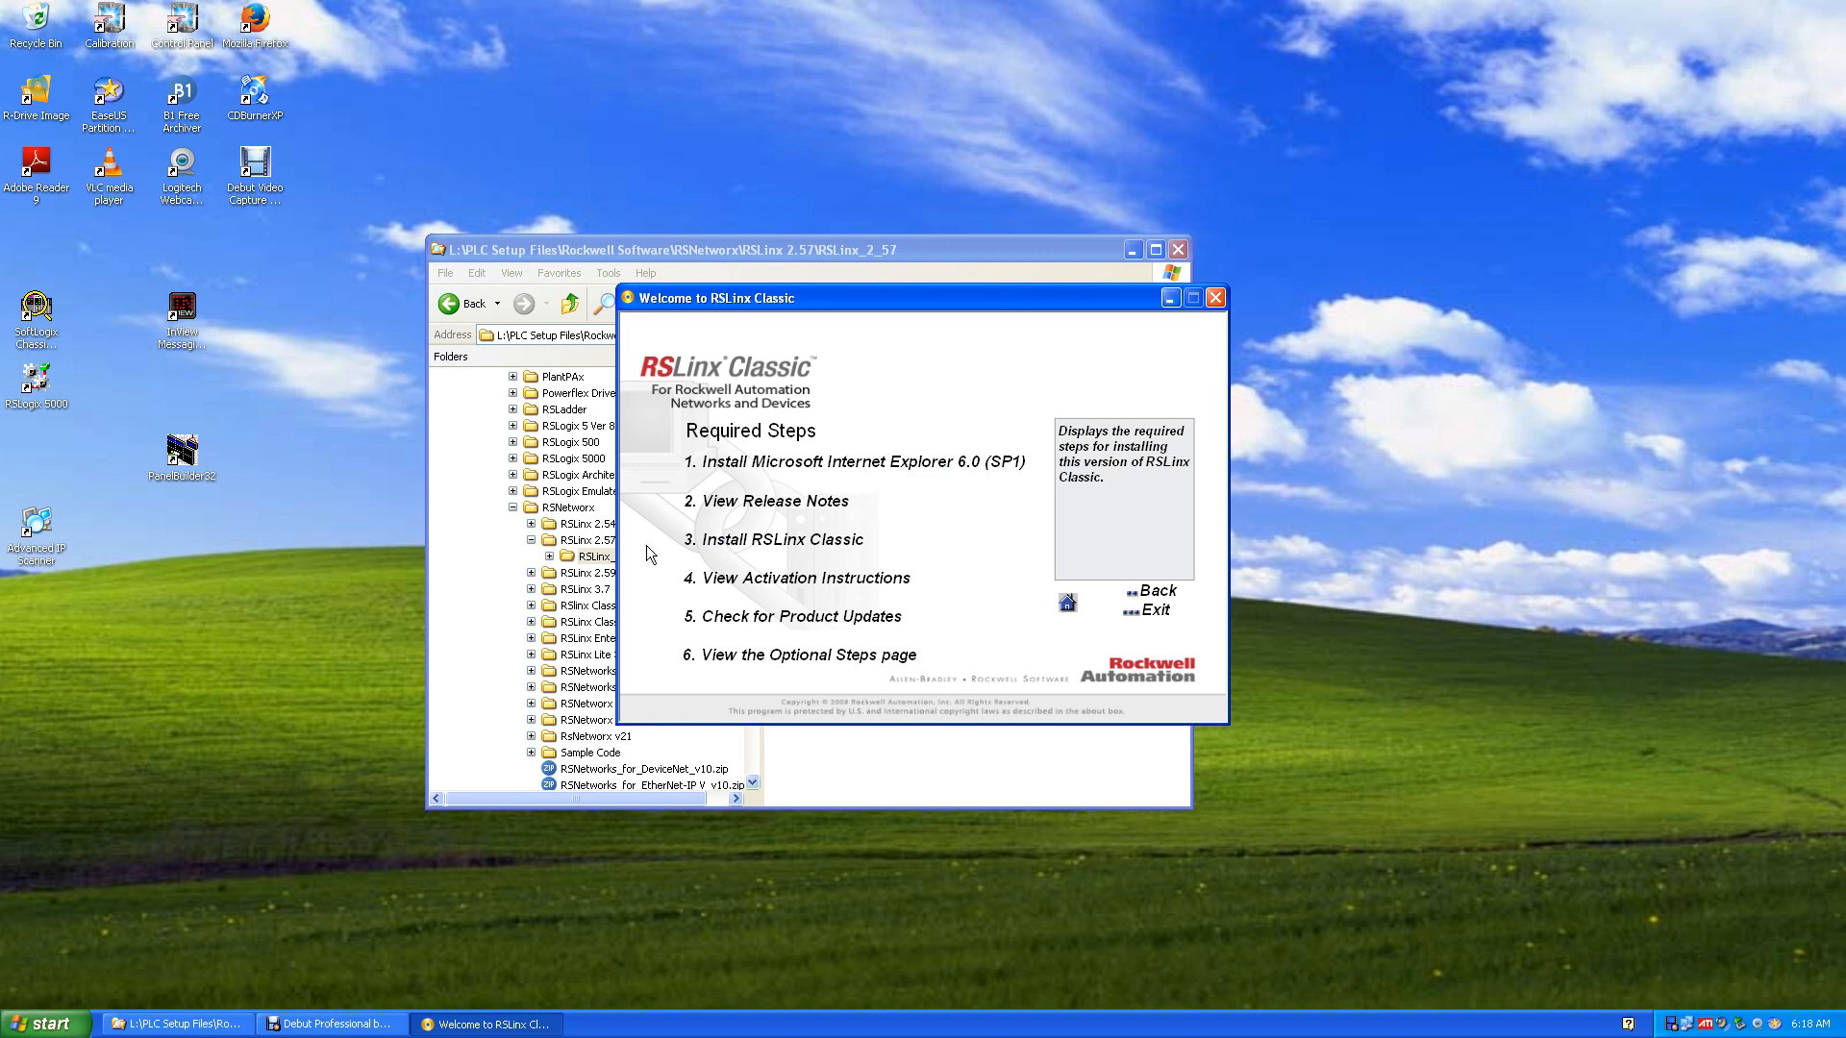
click(777, 552)
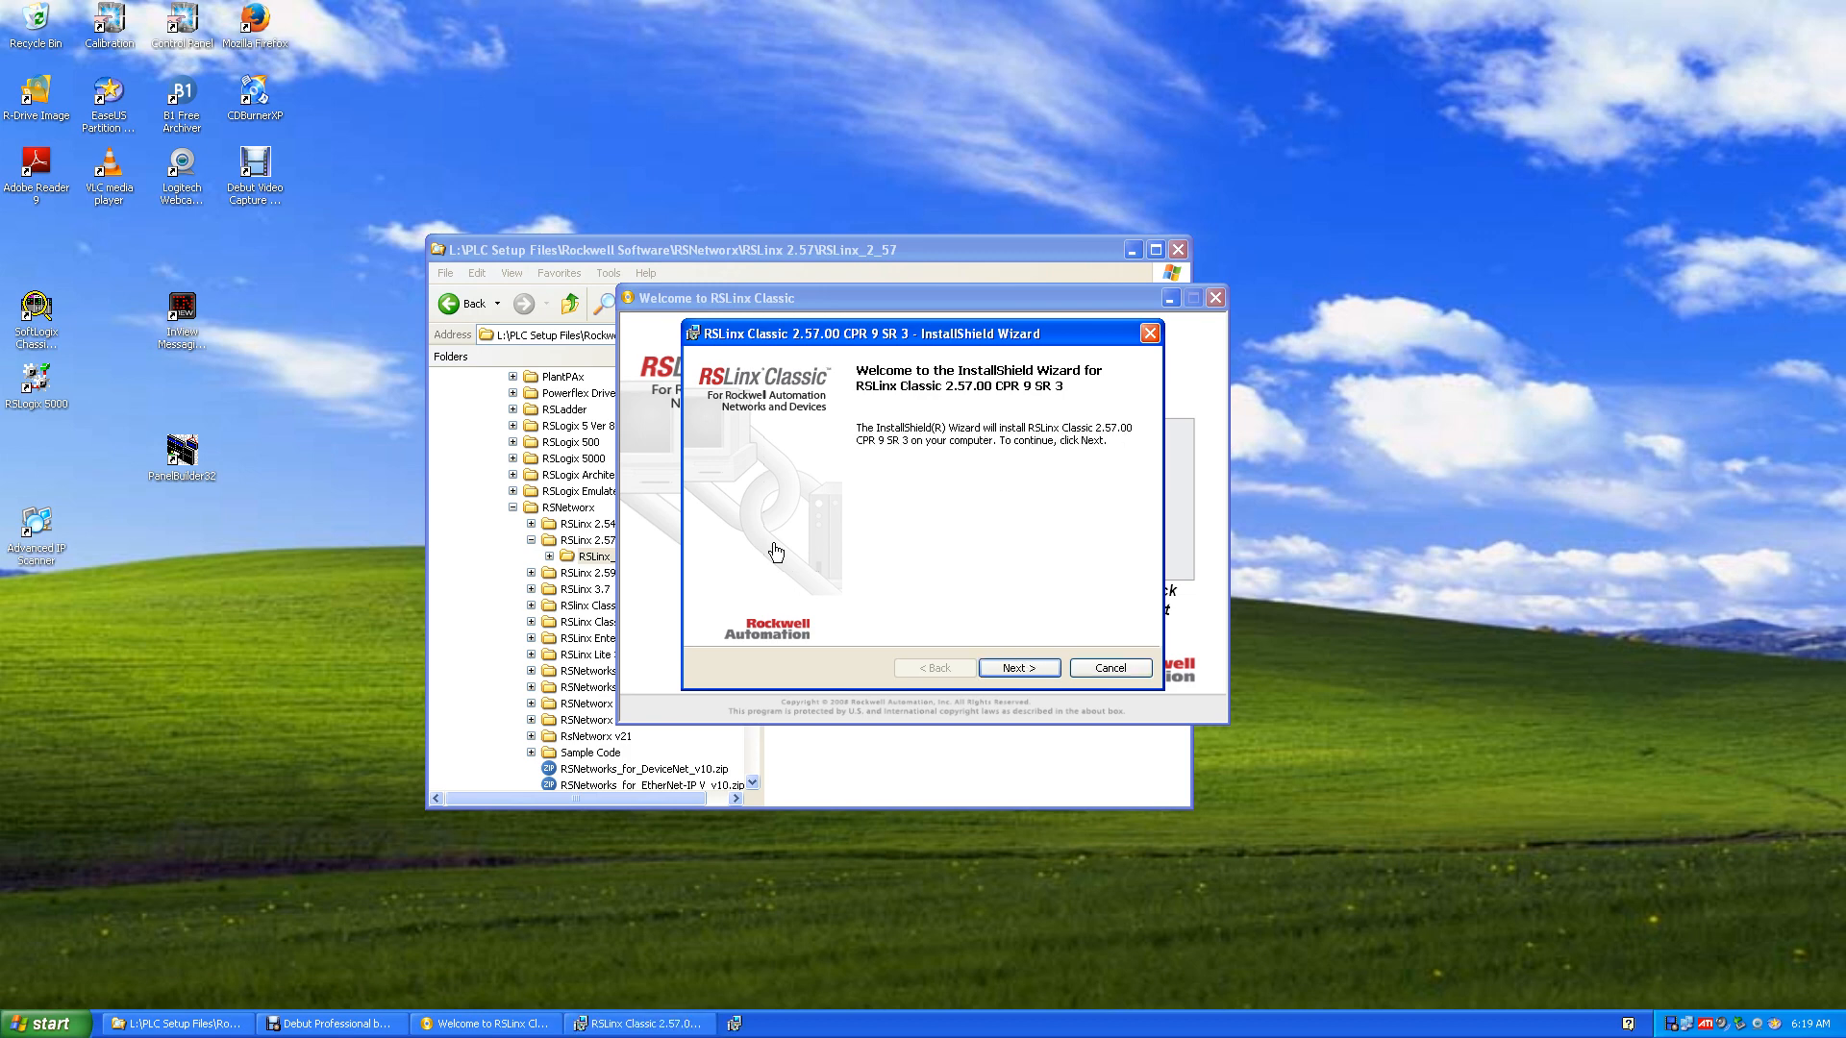
Accept the RSLinx Classic license agreement and continue to the customer information
click(1009, 669)
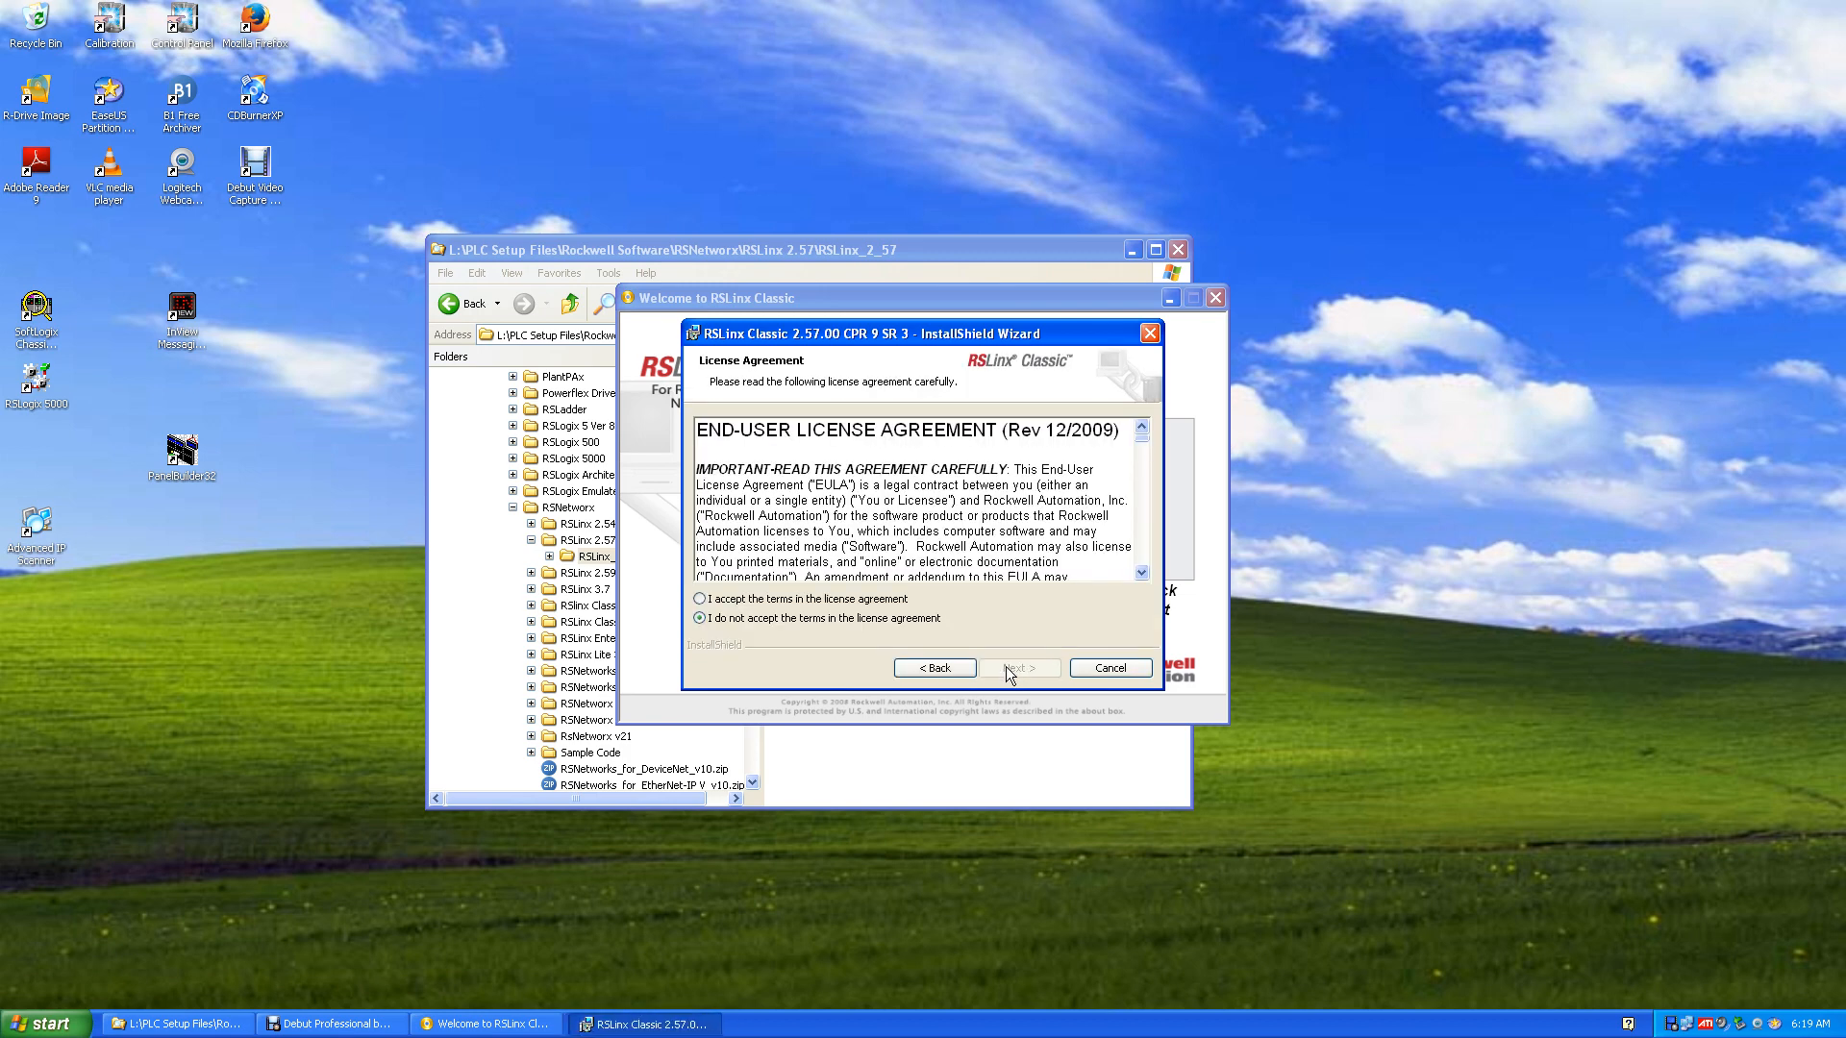
click(712, 600)
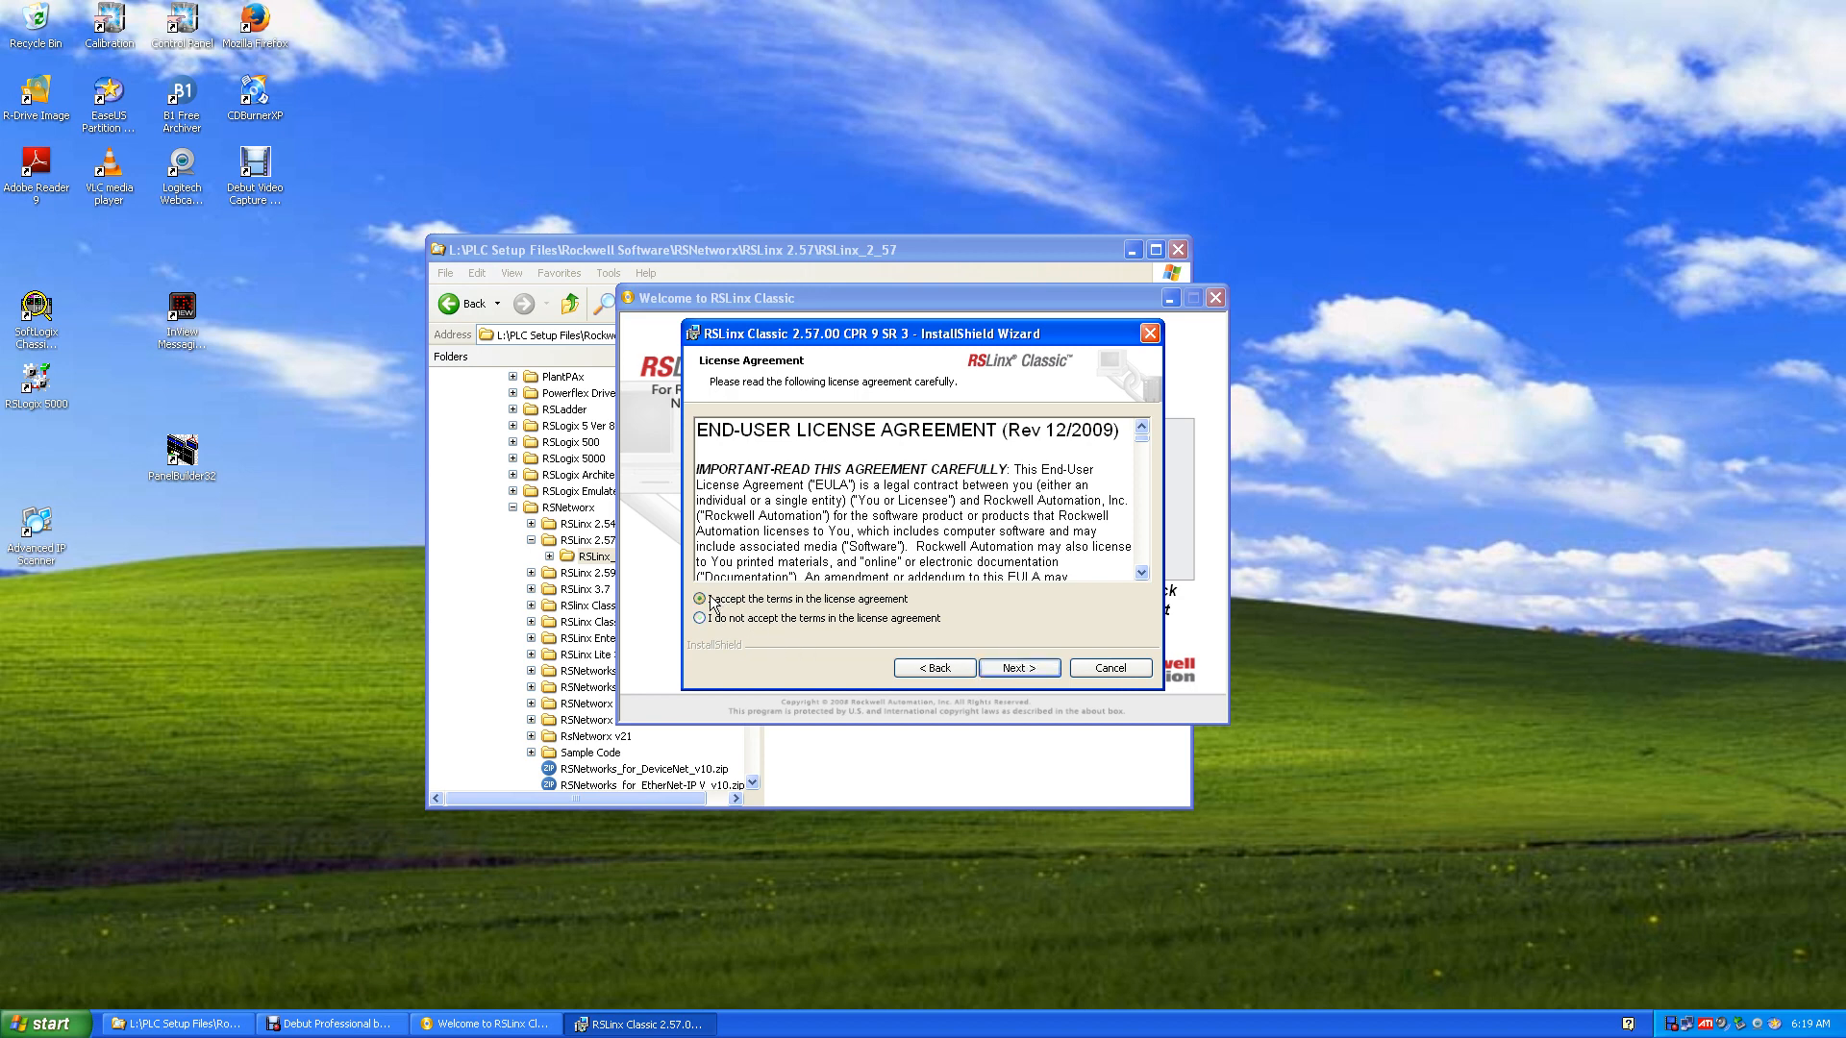
click(1025, 671)
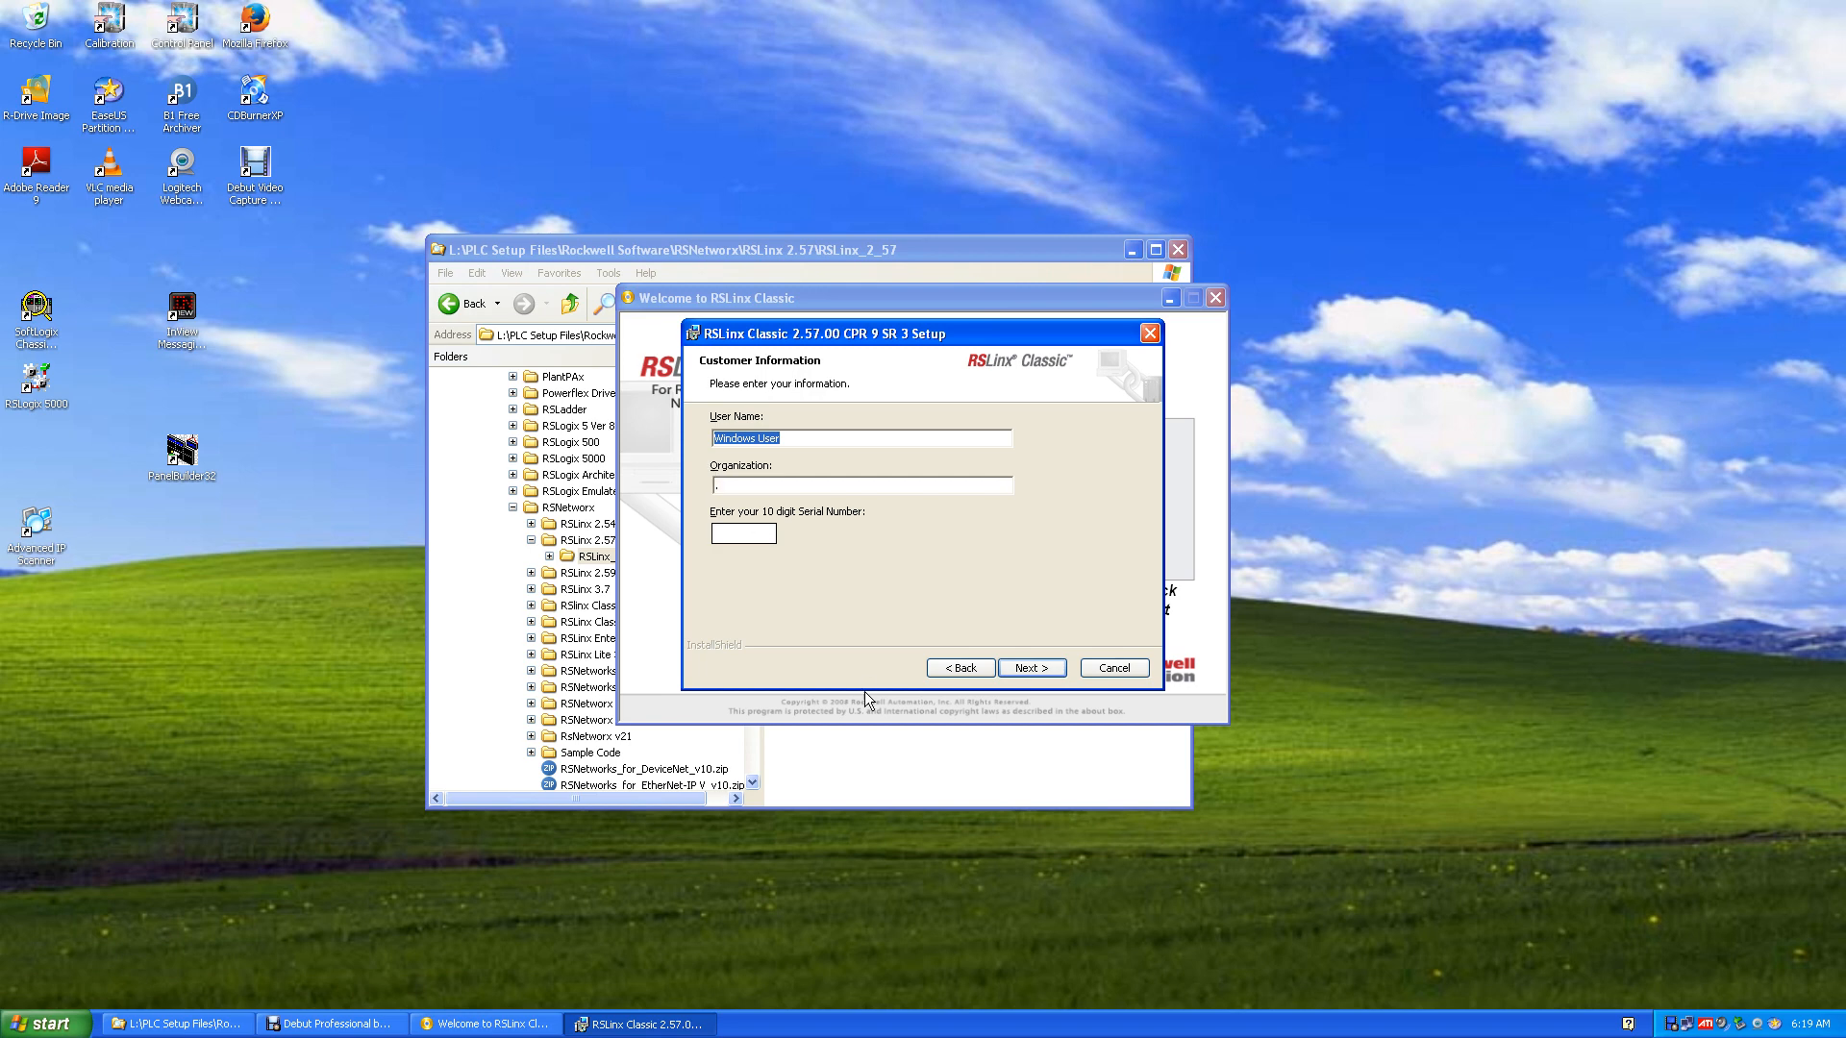
Copy the Rockwell activation number from READ ME Activation Instructions.txt and minimize the file
click(852, 748)
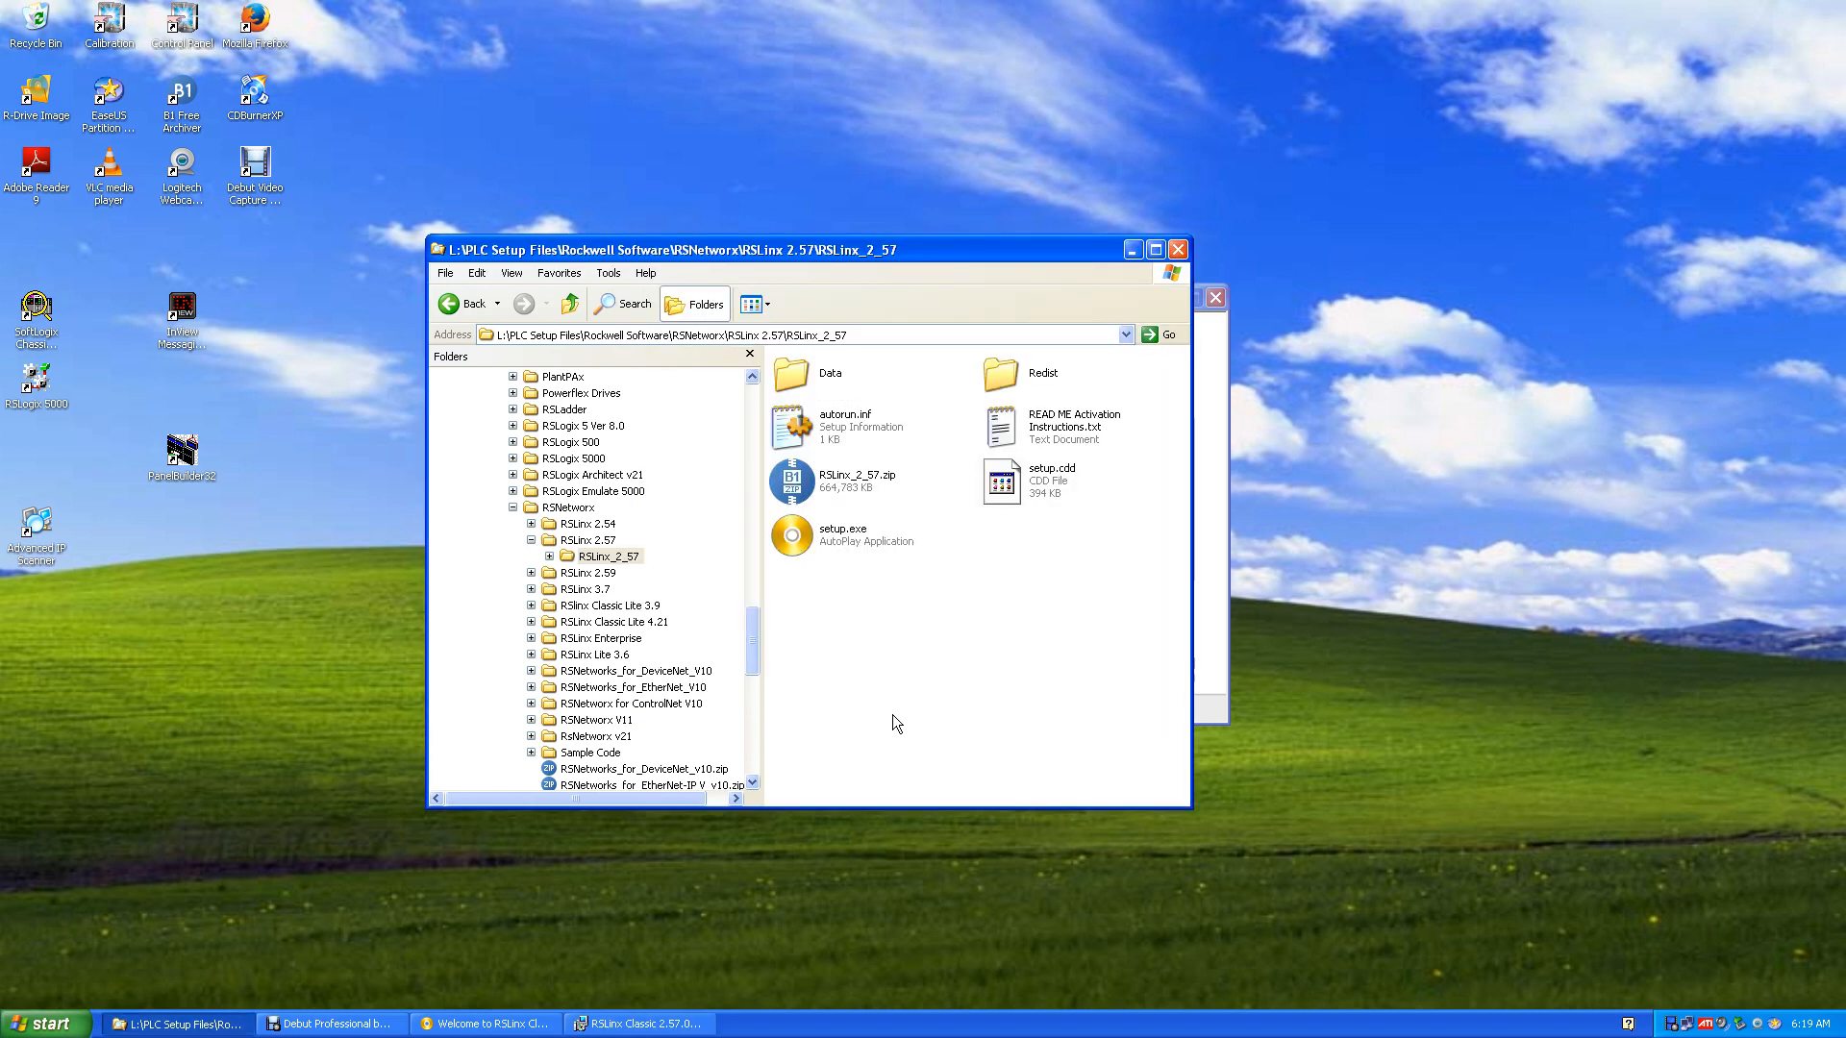
double_click(1004, 429)
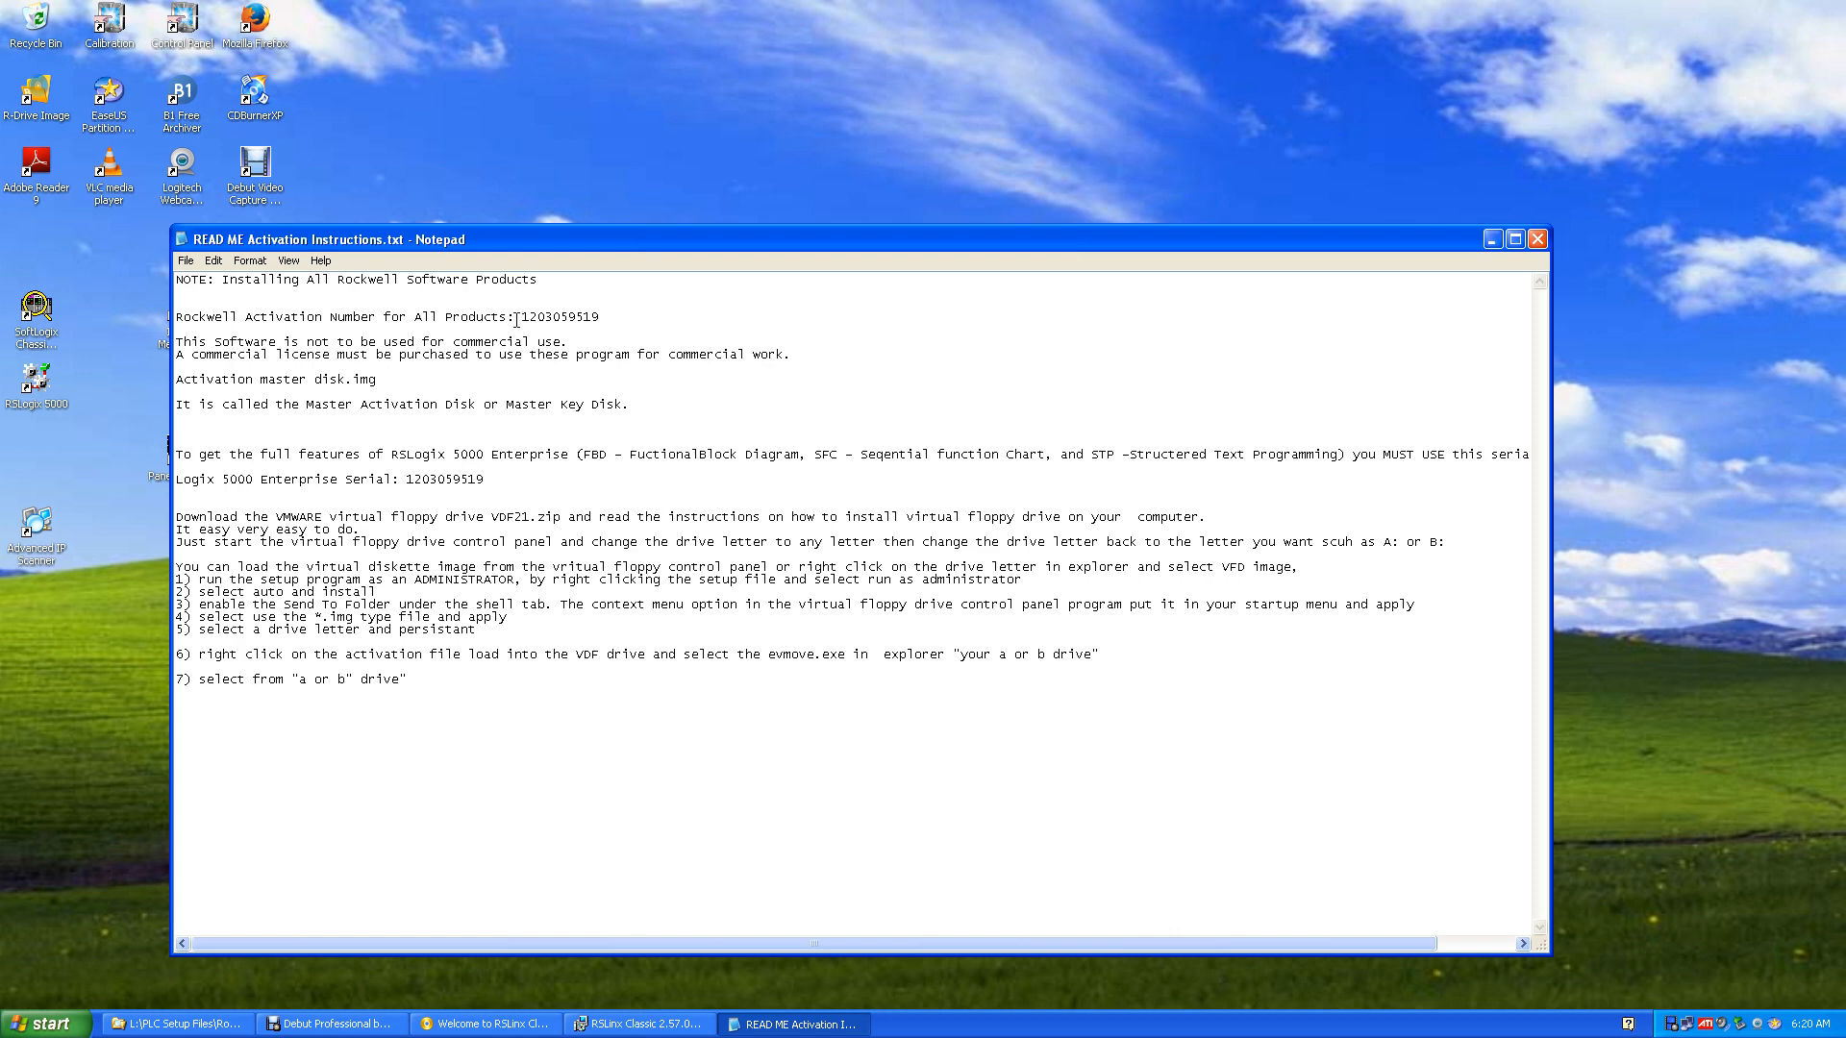
drag(521, 317, 602, 312)
right_click(596, 320)
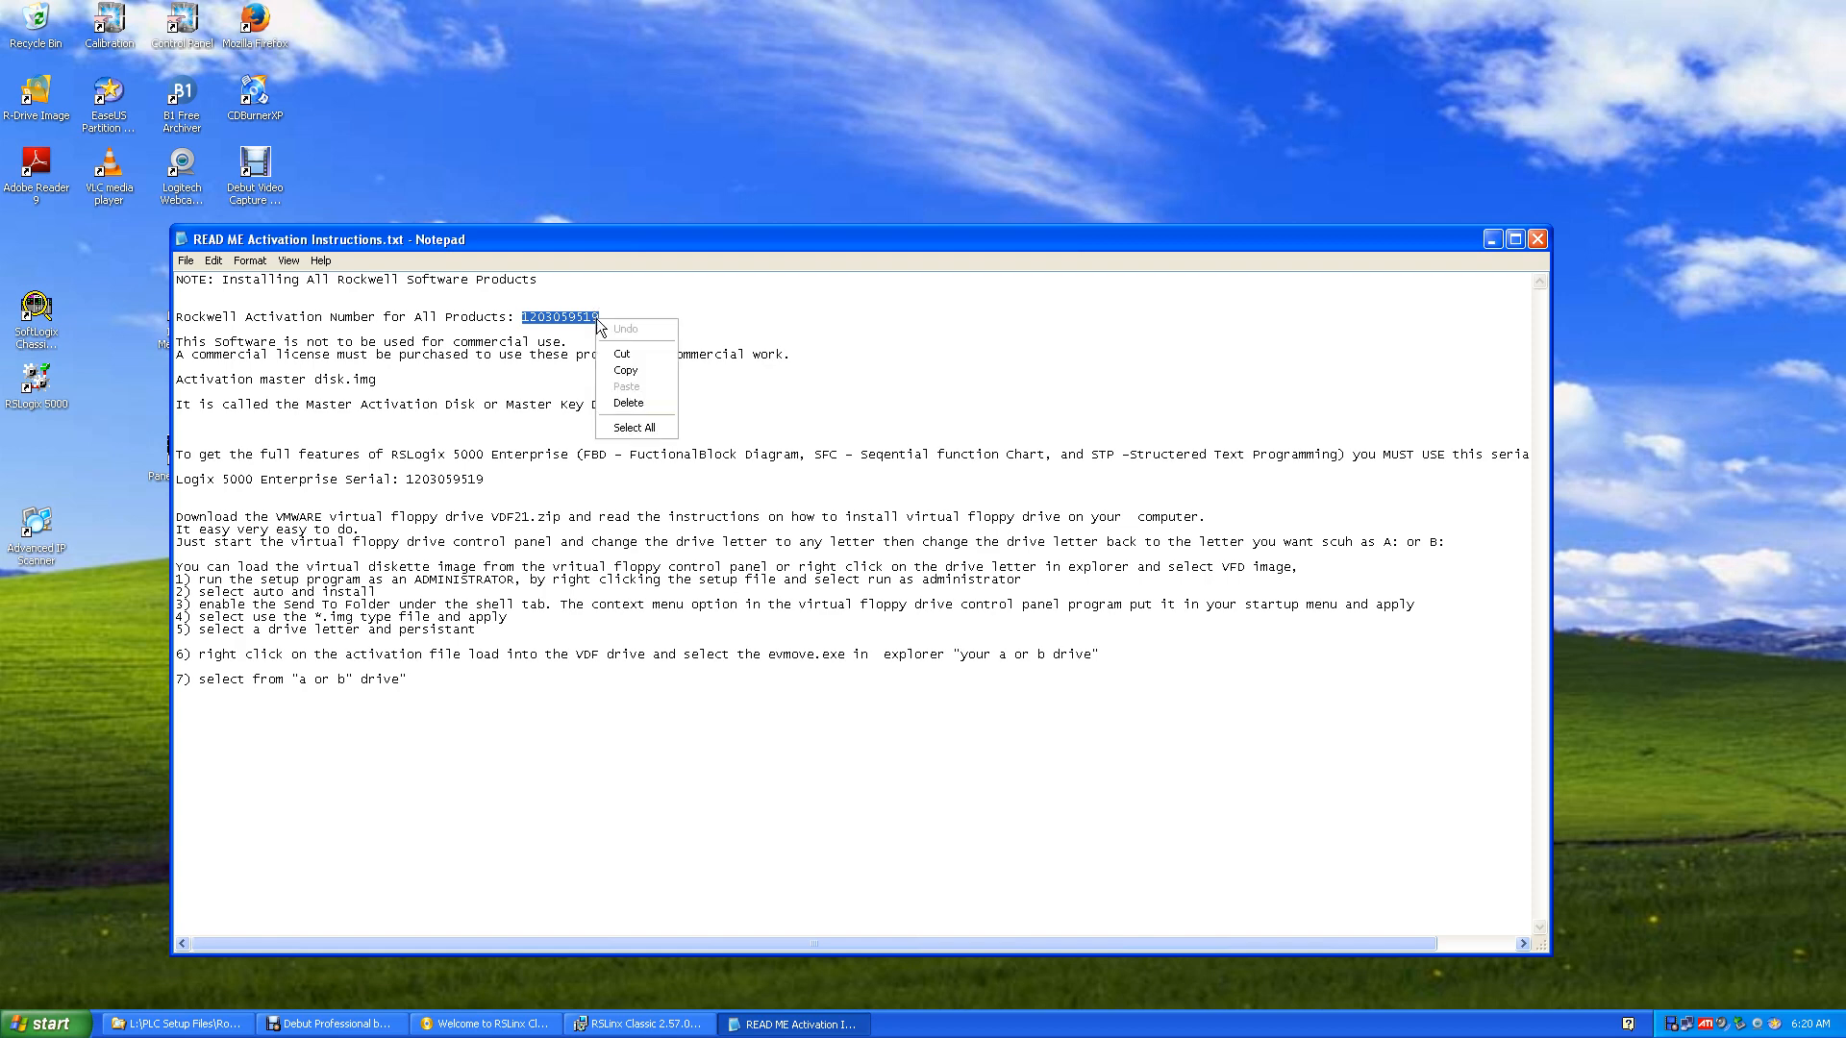
click(625, 371)
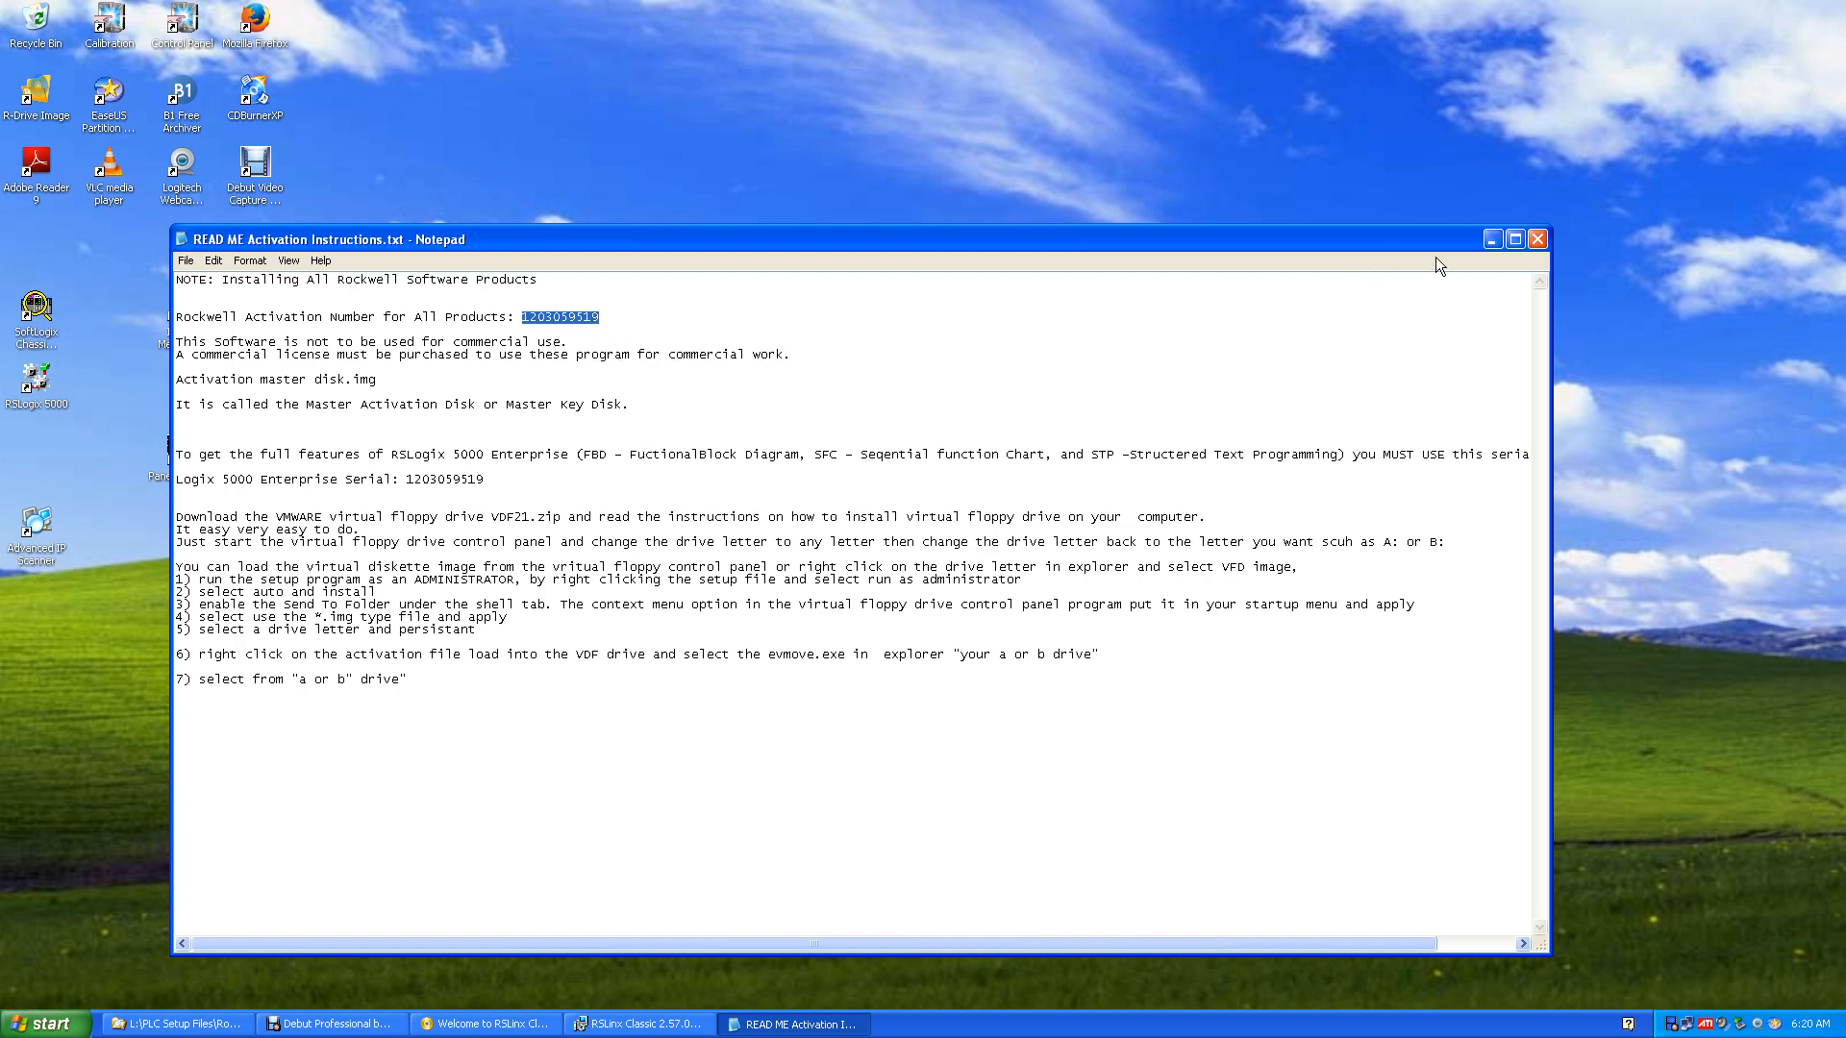
click(1491, 242)
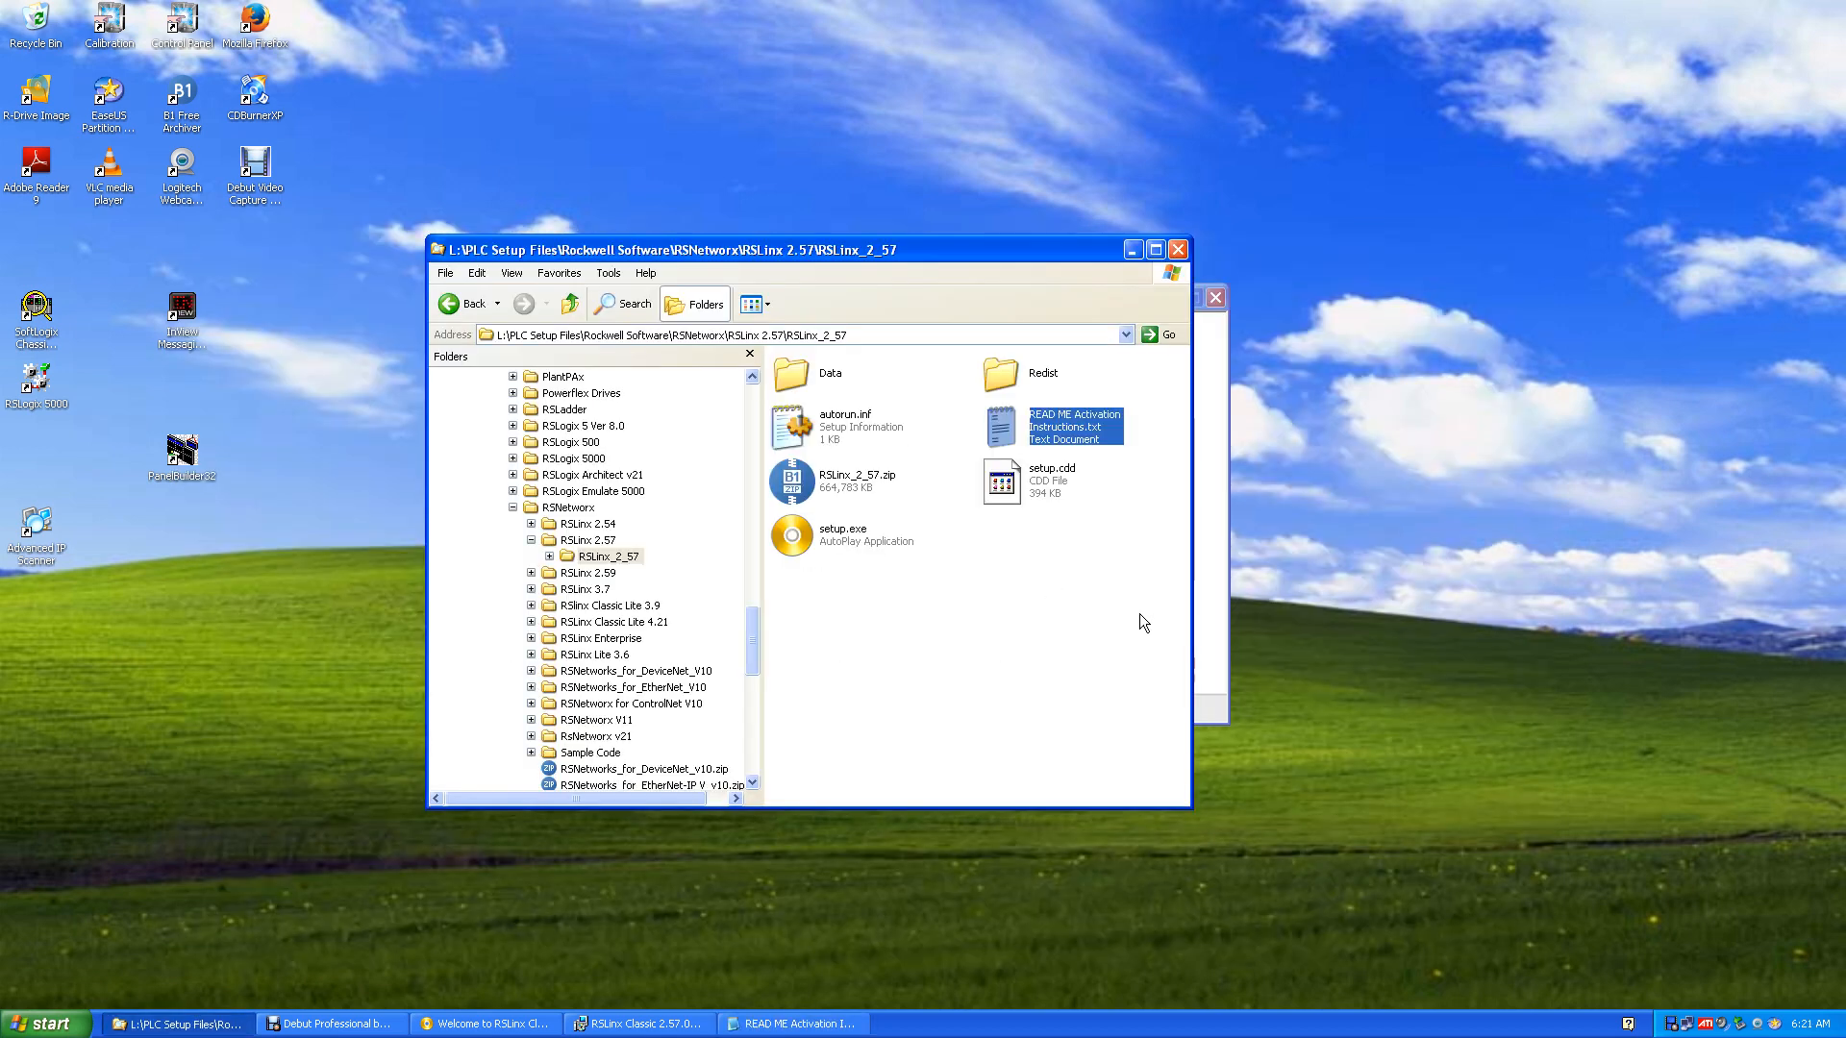
Return to the RSLinx Classic setup and paste the copied serial number into the customer information
click(1213, 601)
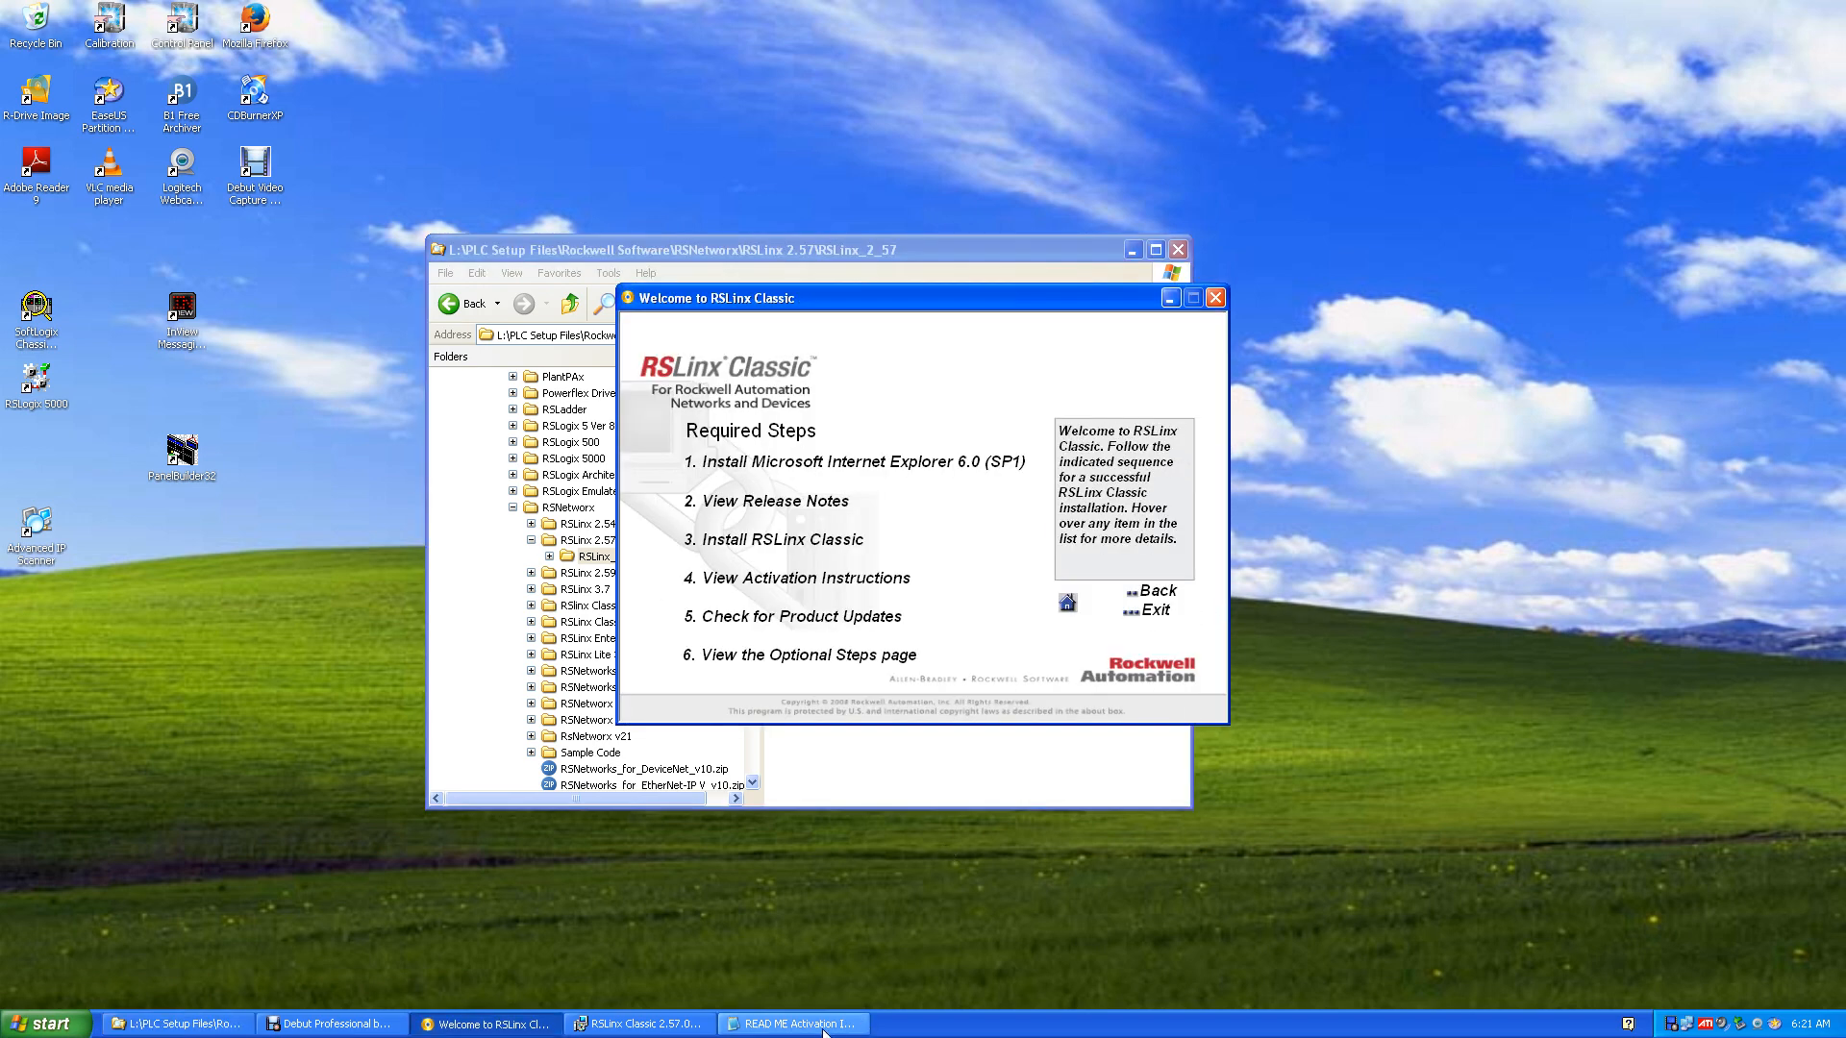
click(630, 1028)
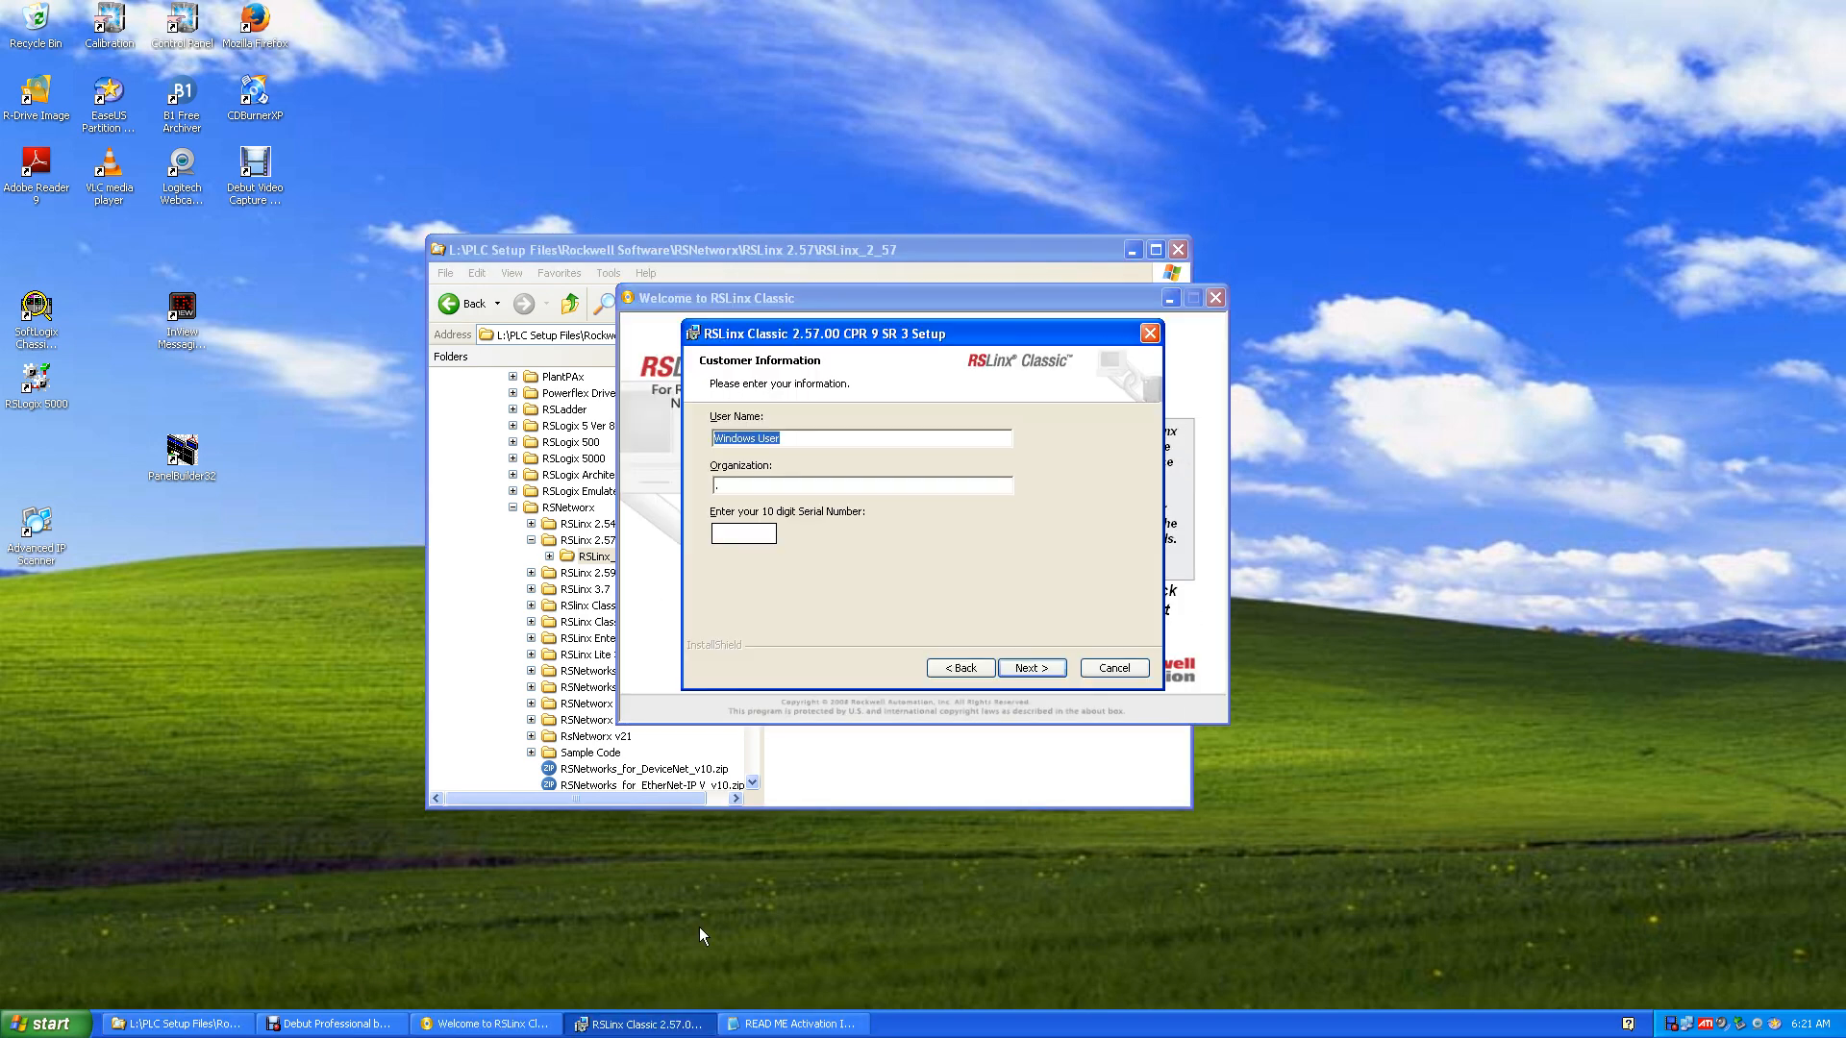
click(738, 529)
right_click(738, 529)
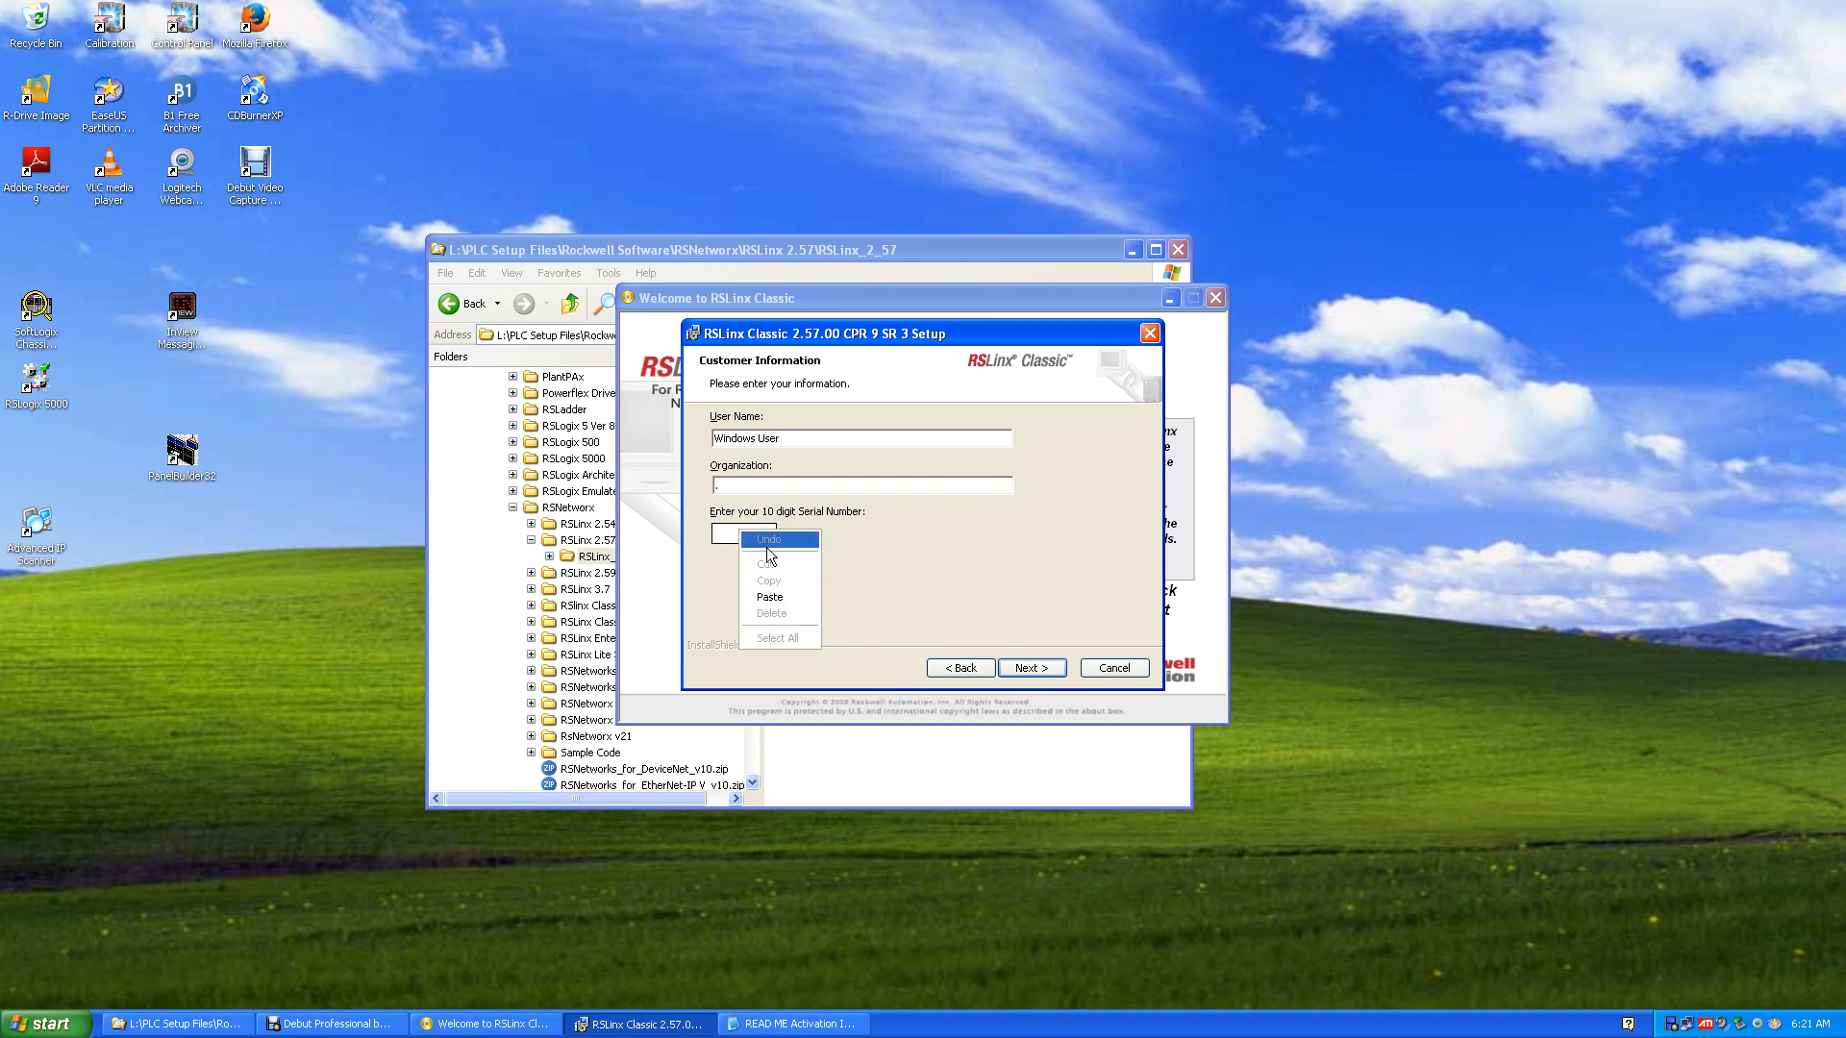
click(777, 597)
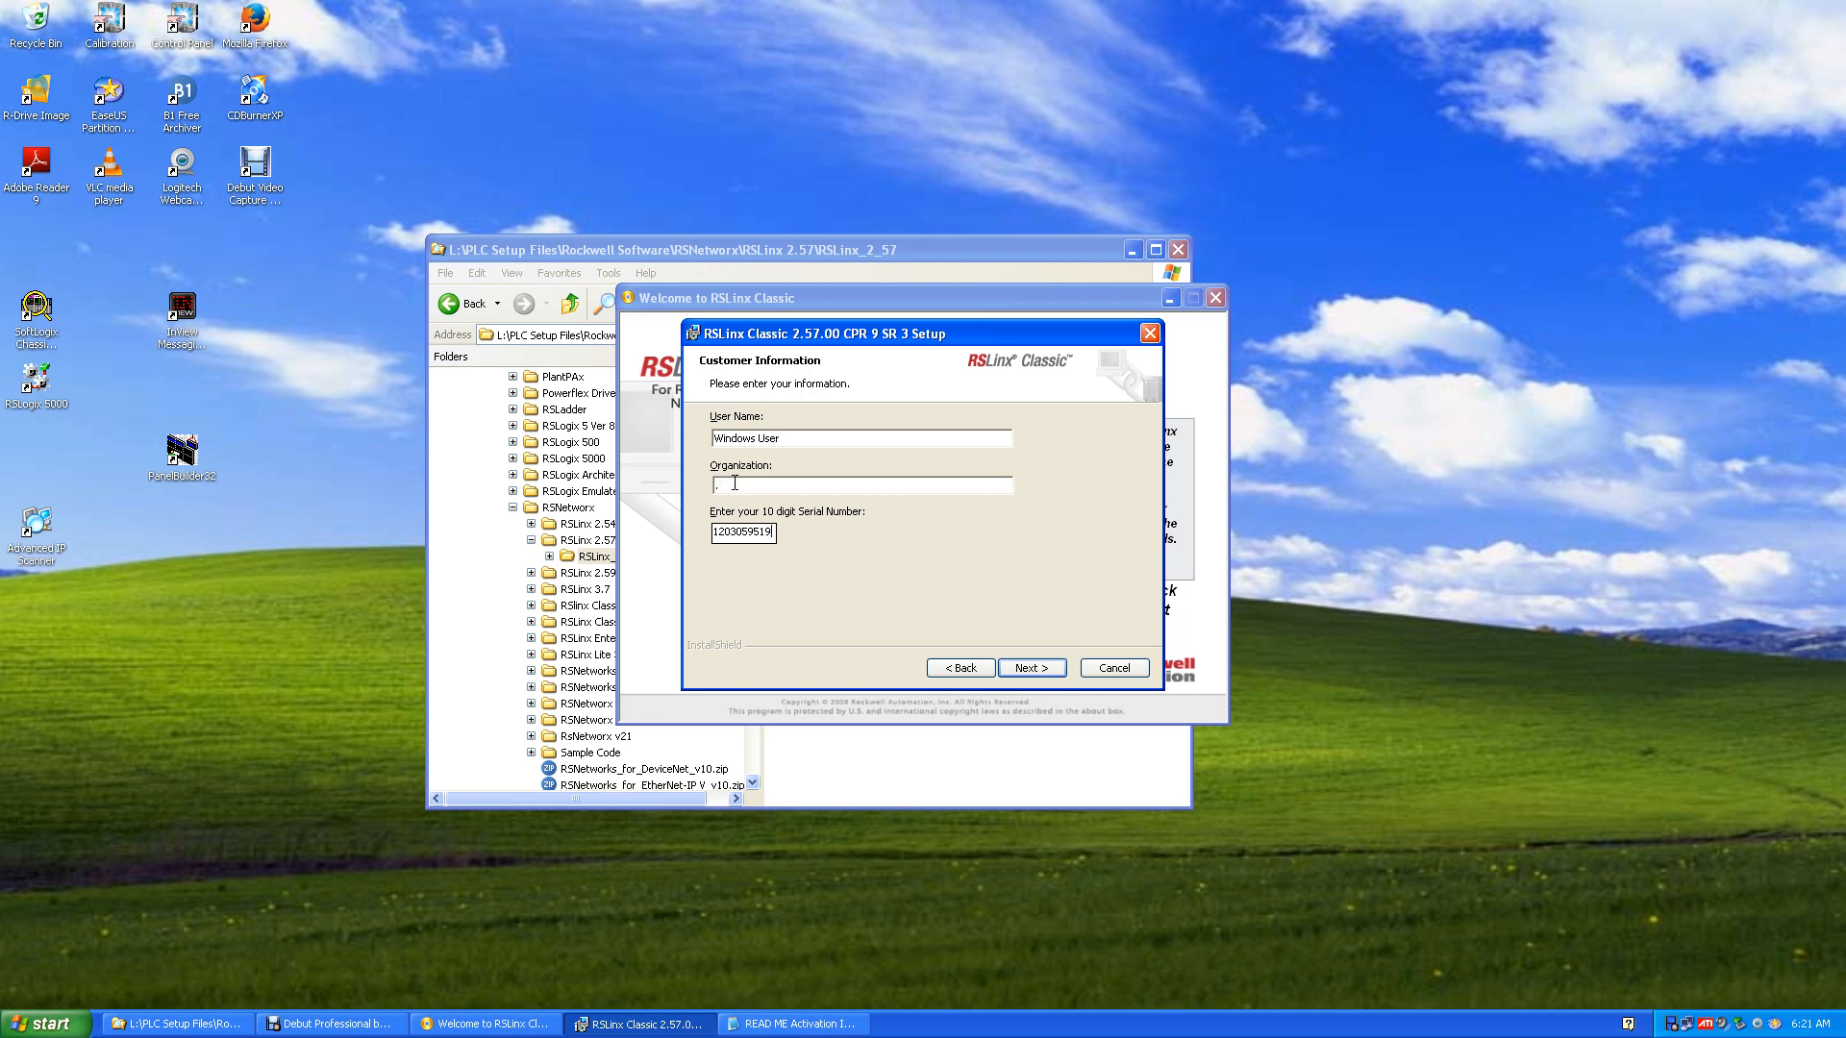
Continue past the customer information and exclude the Standard ControlNet Group from the installation by making it unavailable
click(1040, 667)
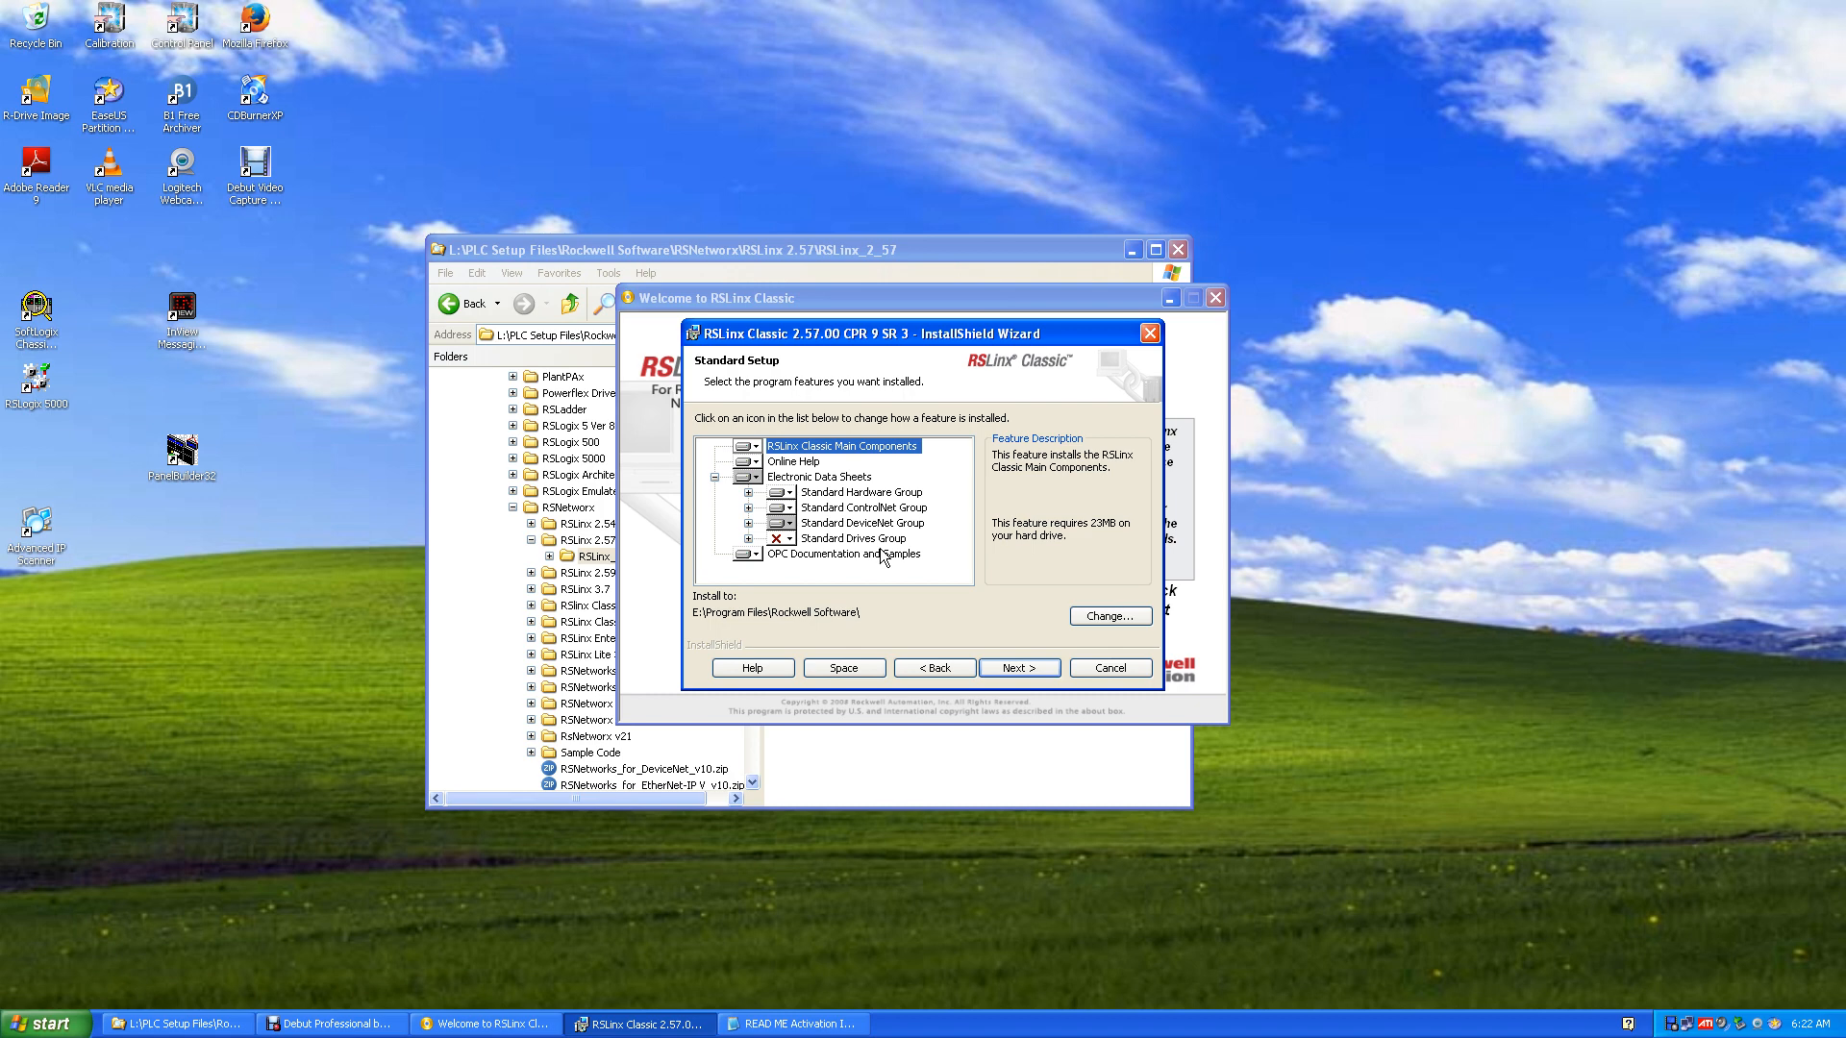
click(790, 509)
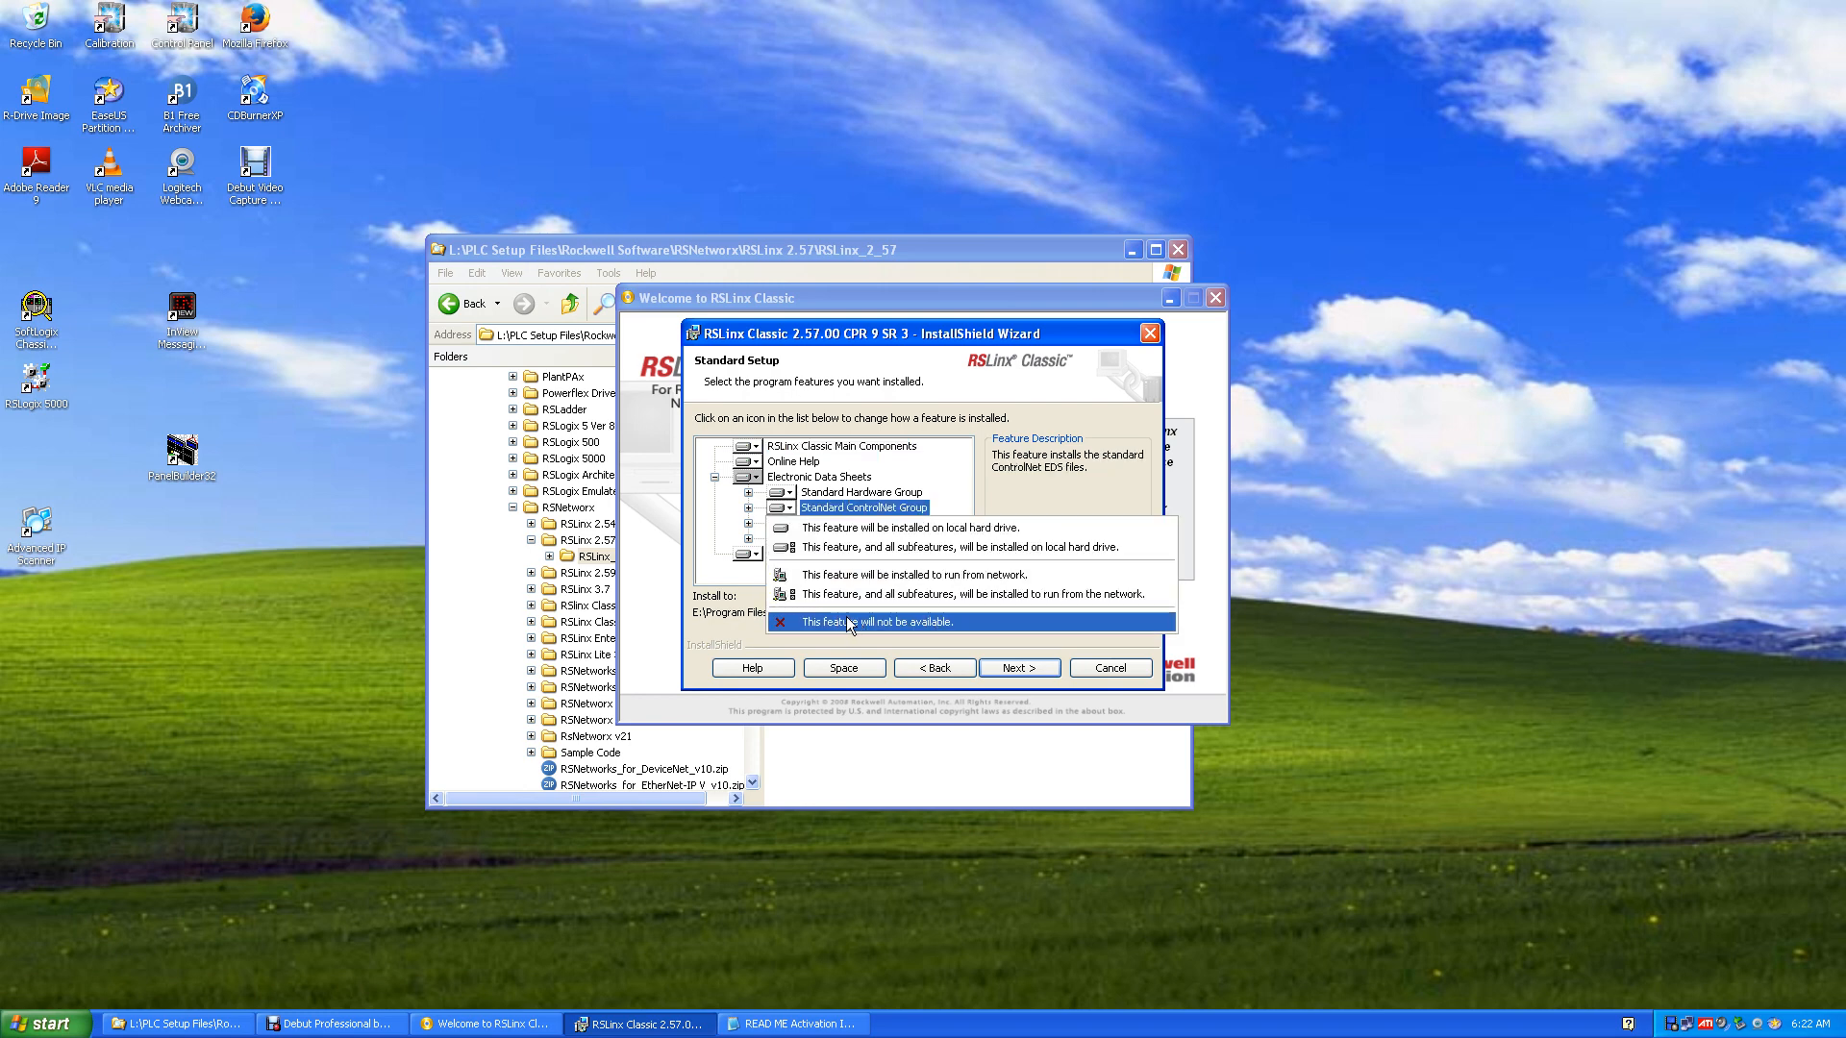
click(817, 526)
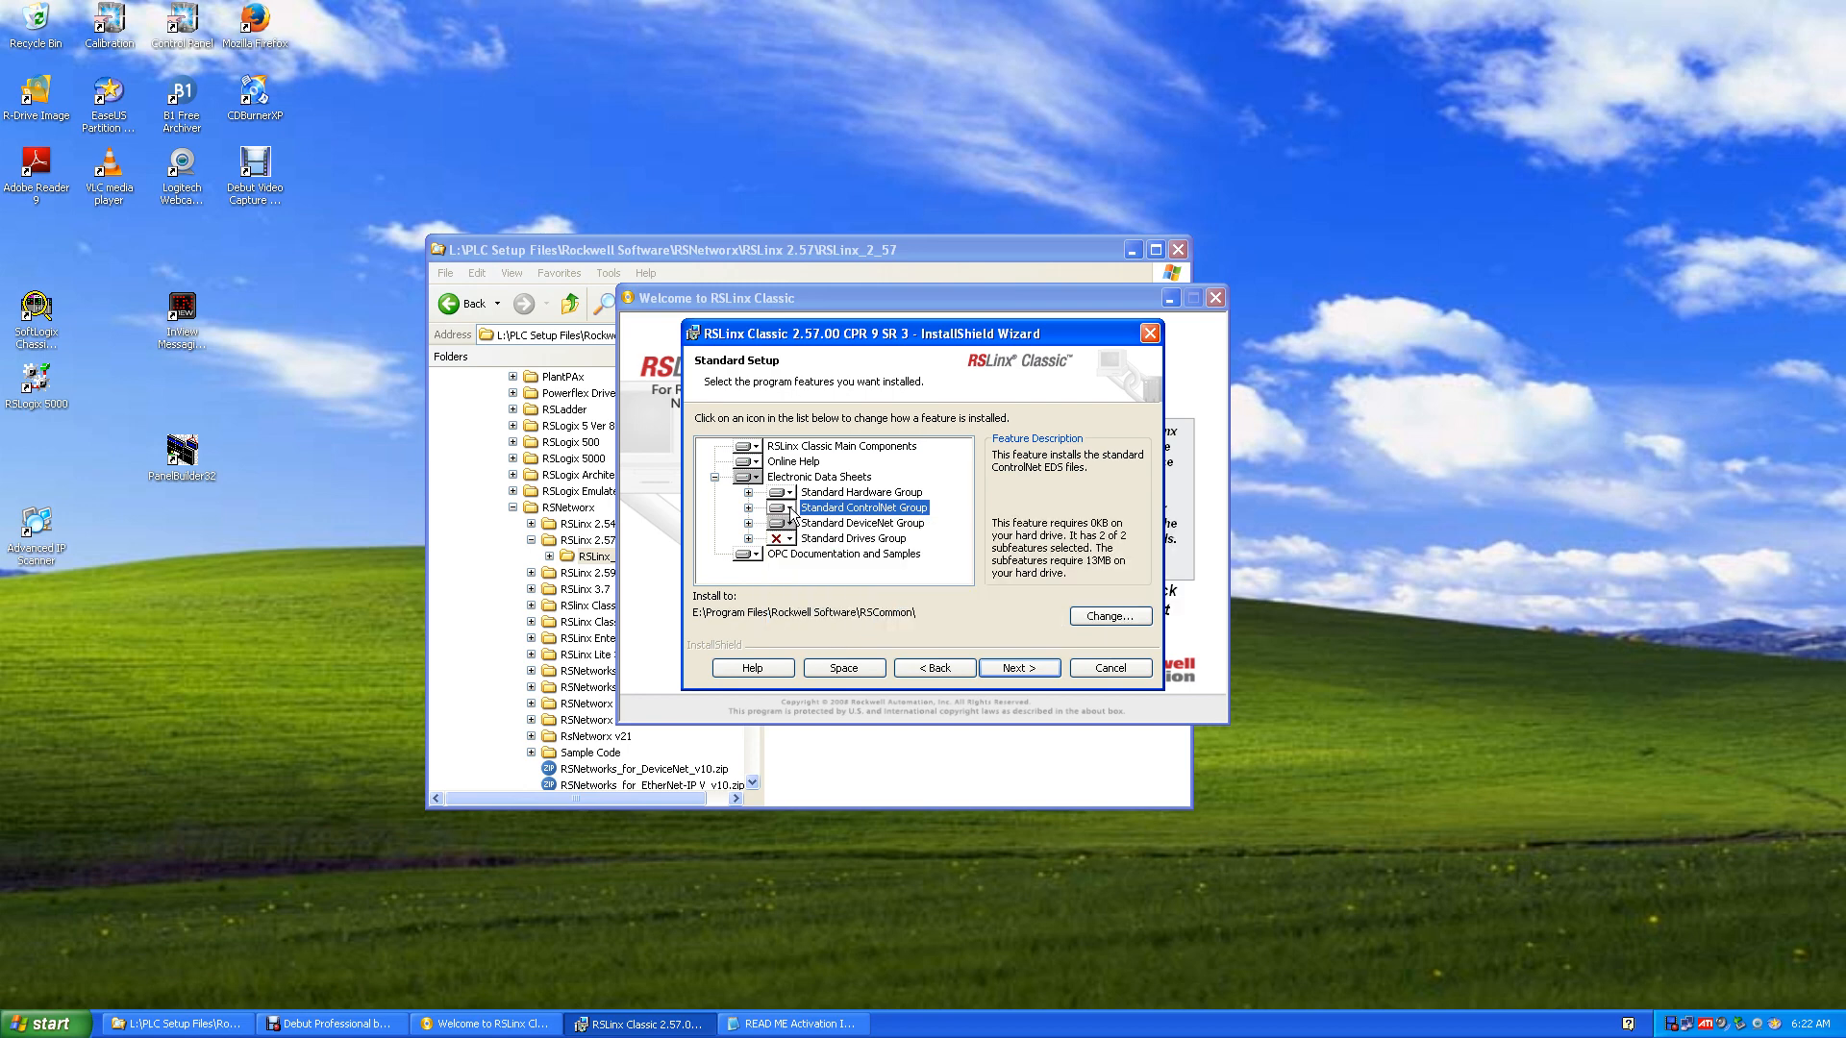
click(788, 511)
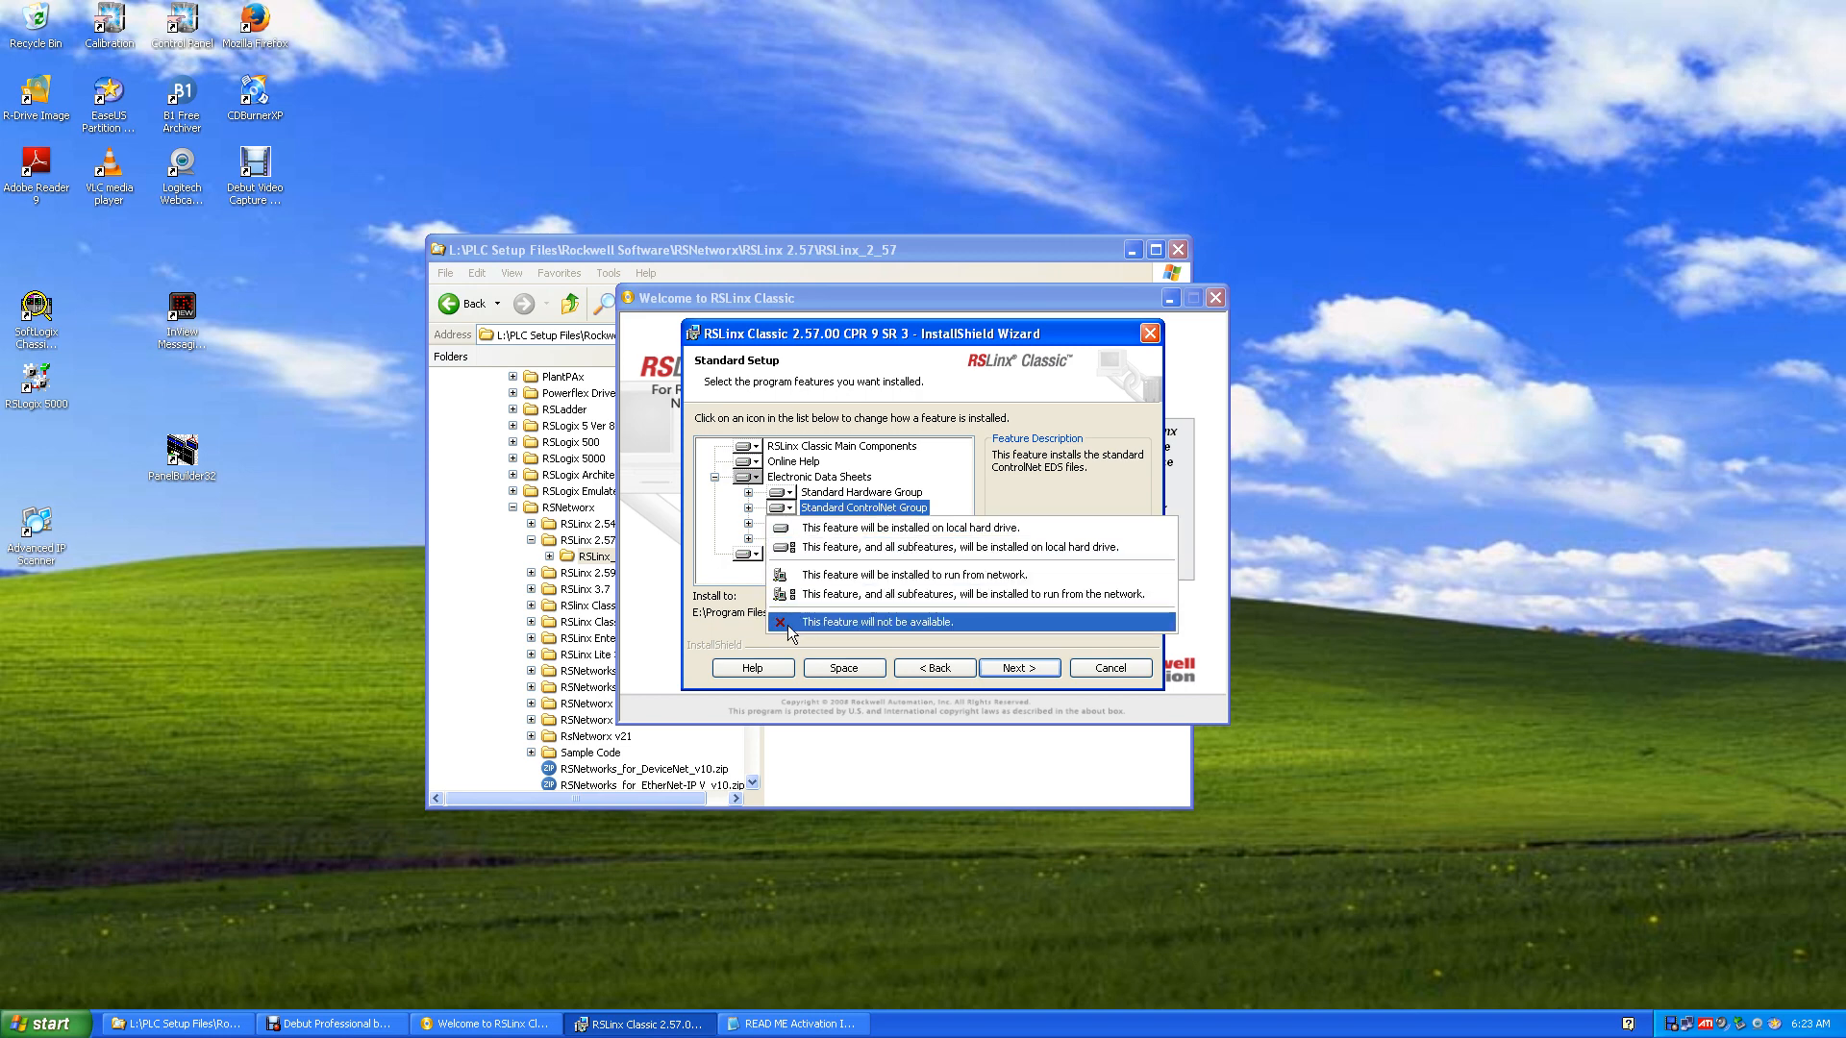
click(920, 623)
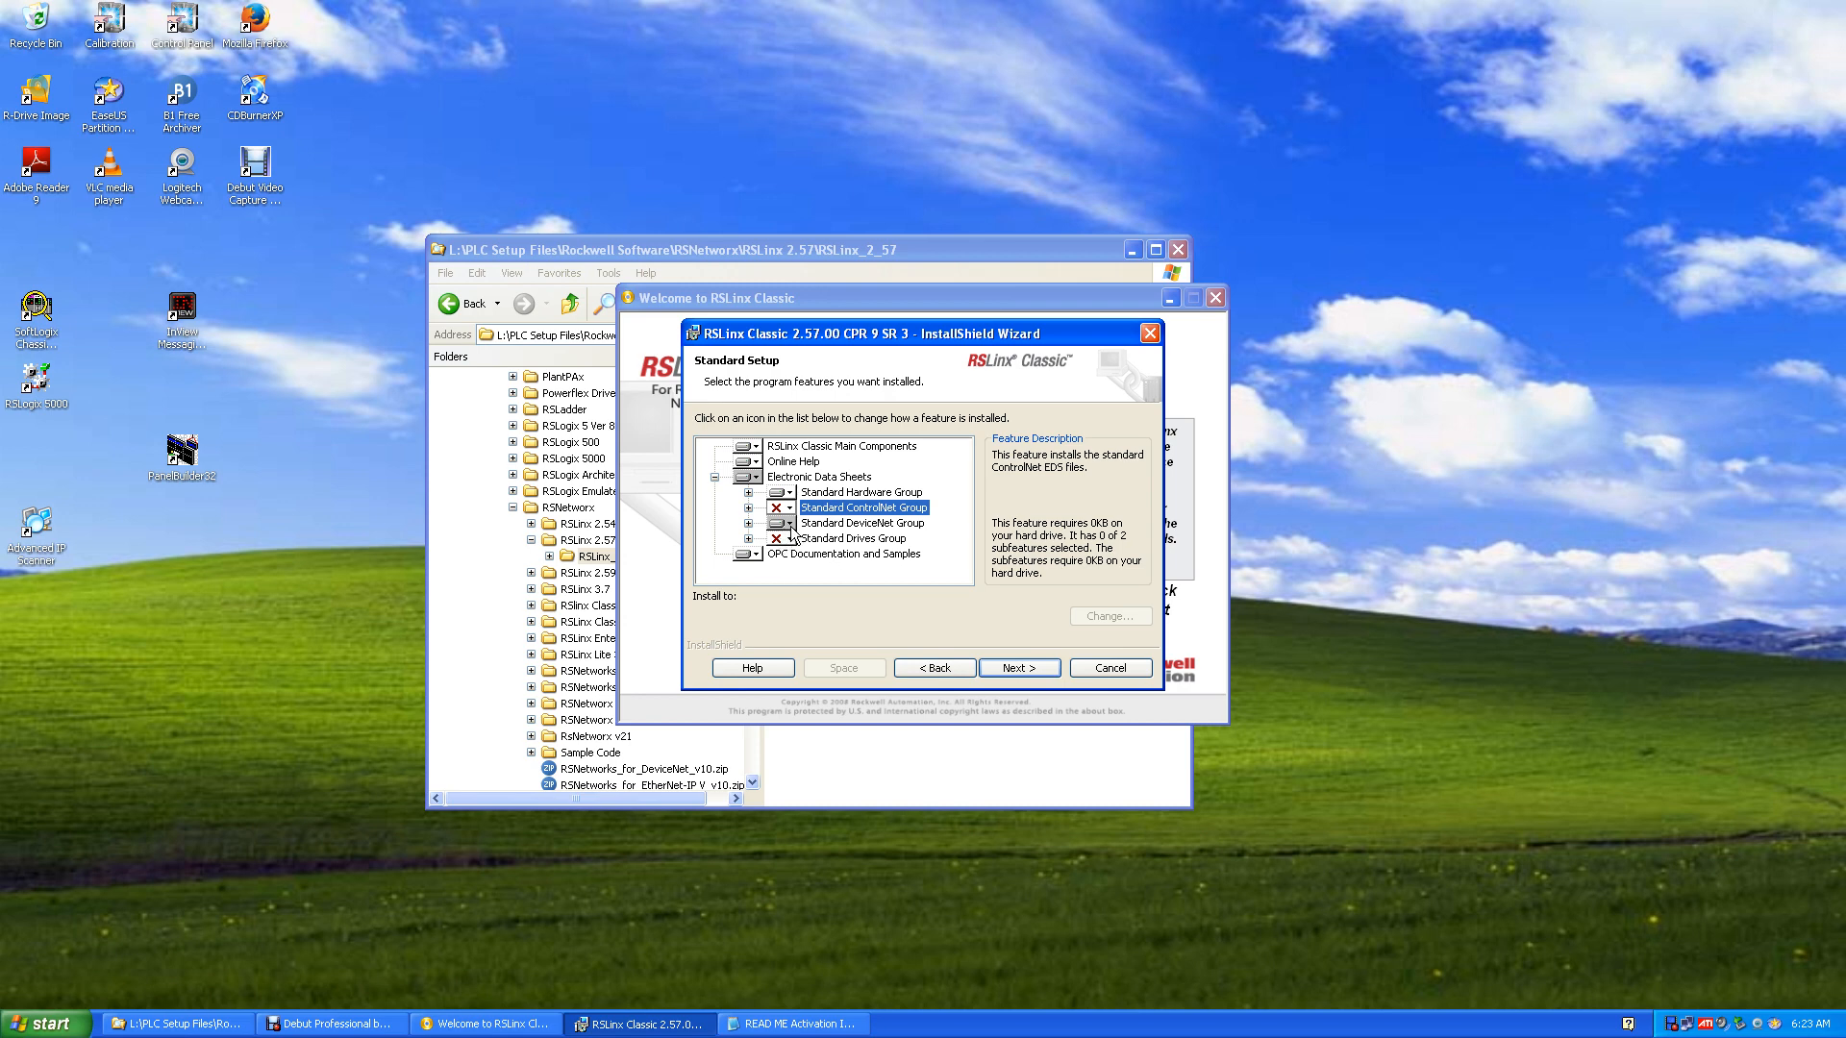
Expand the Standard DeviceNet Group and set the DeviceNet Safety Hardware feature to not be available
click(748, 523)
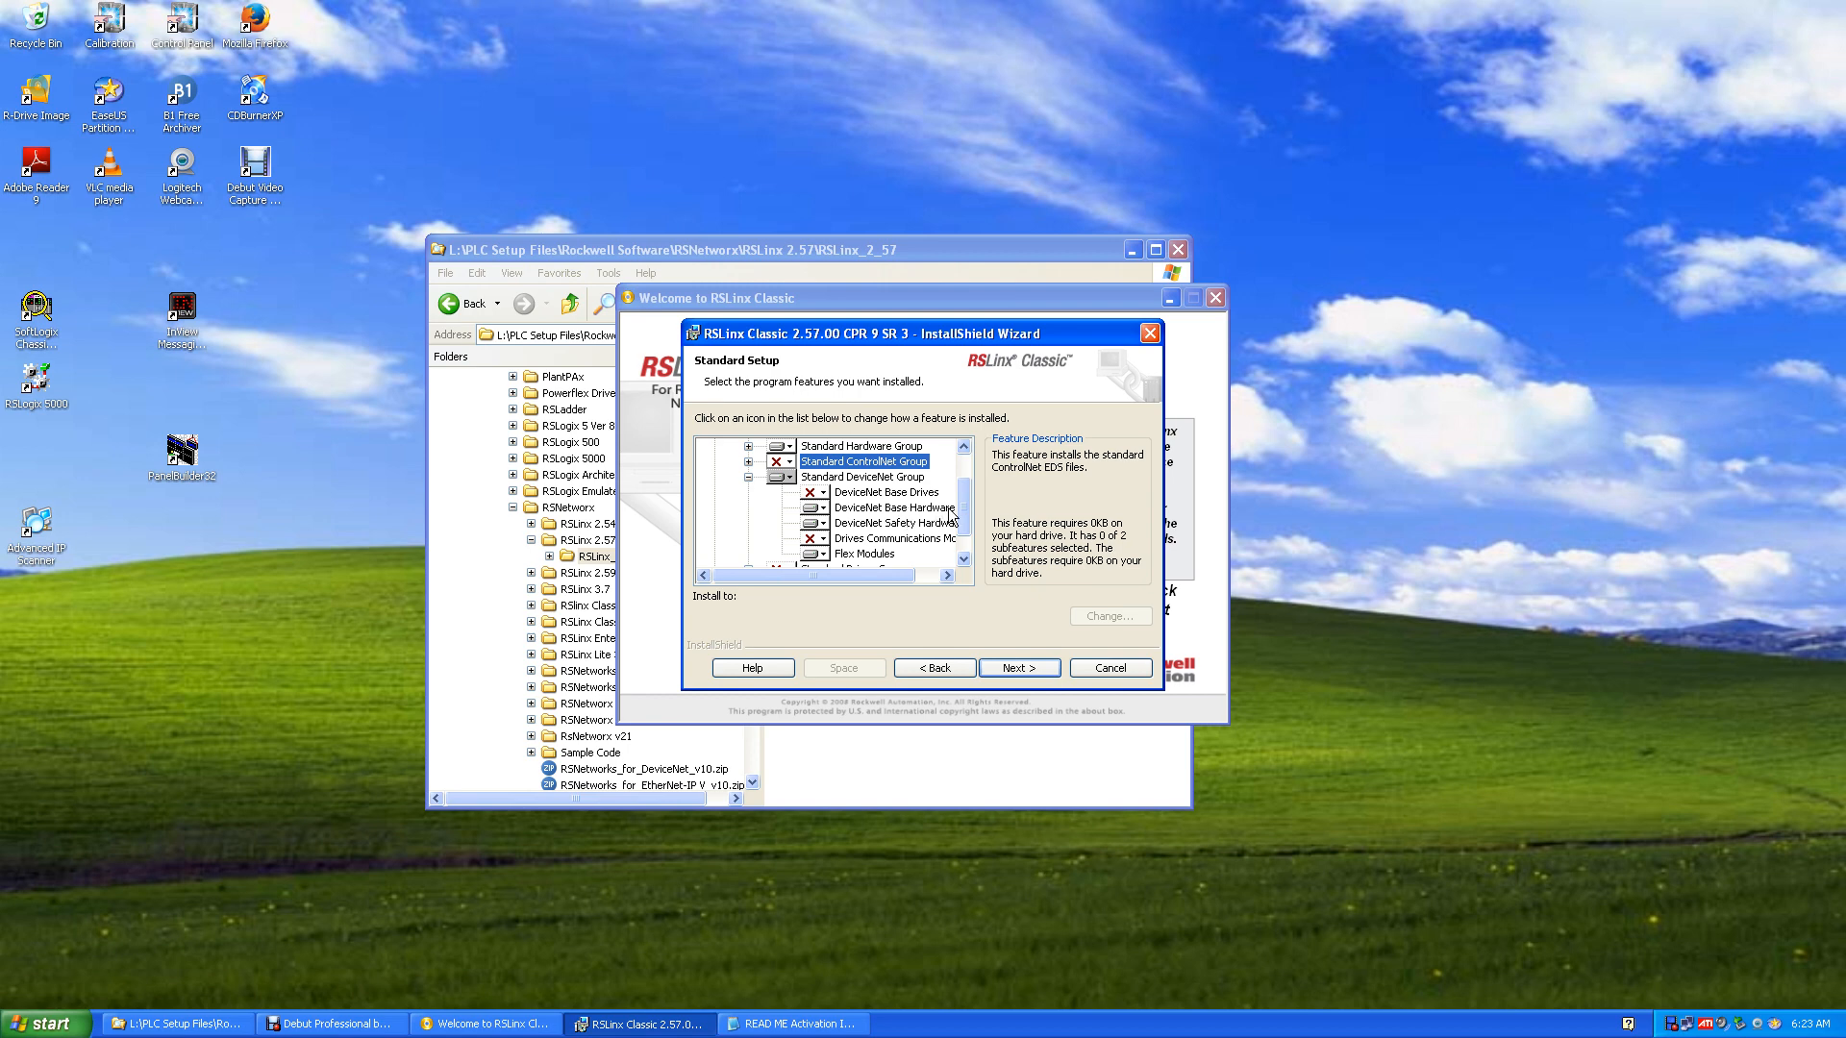
click(820, 524)
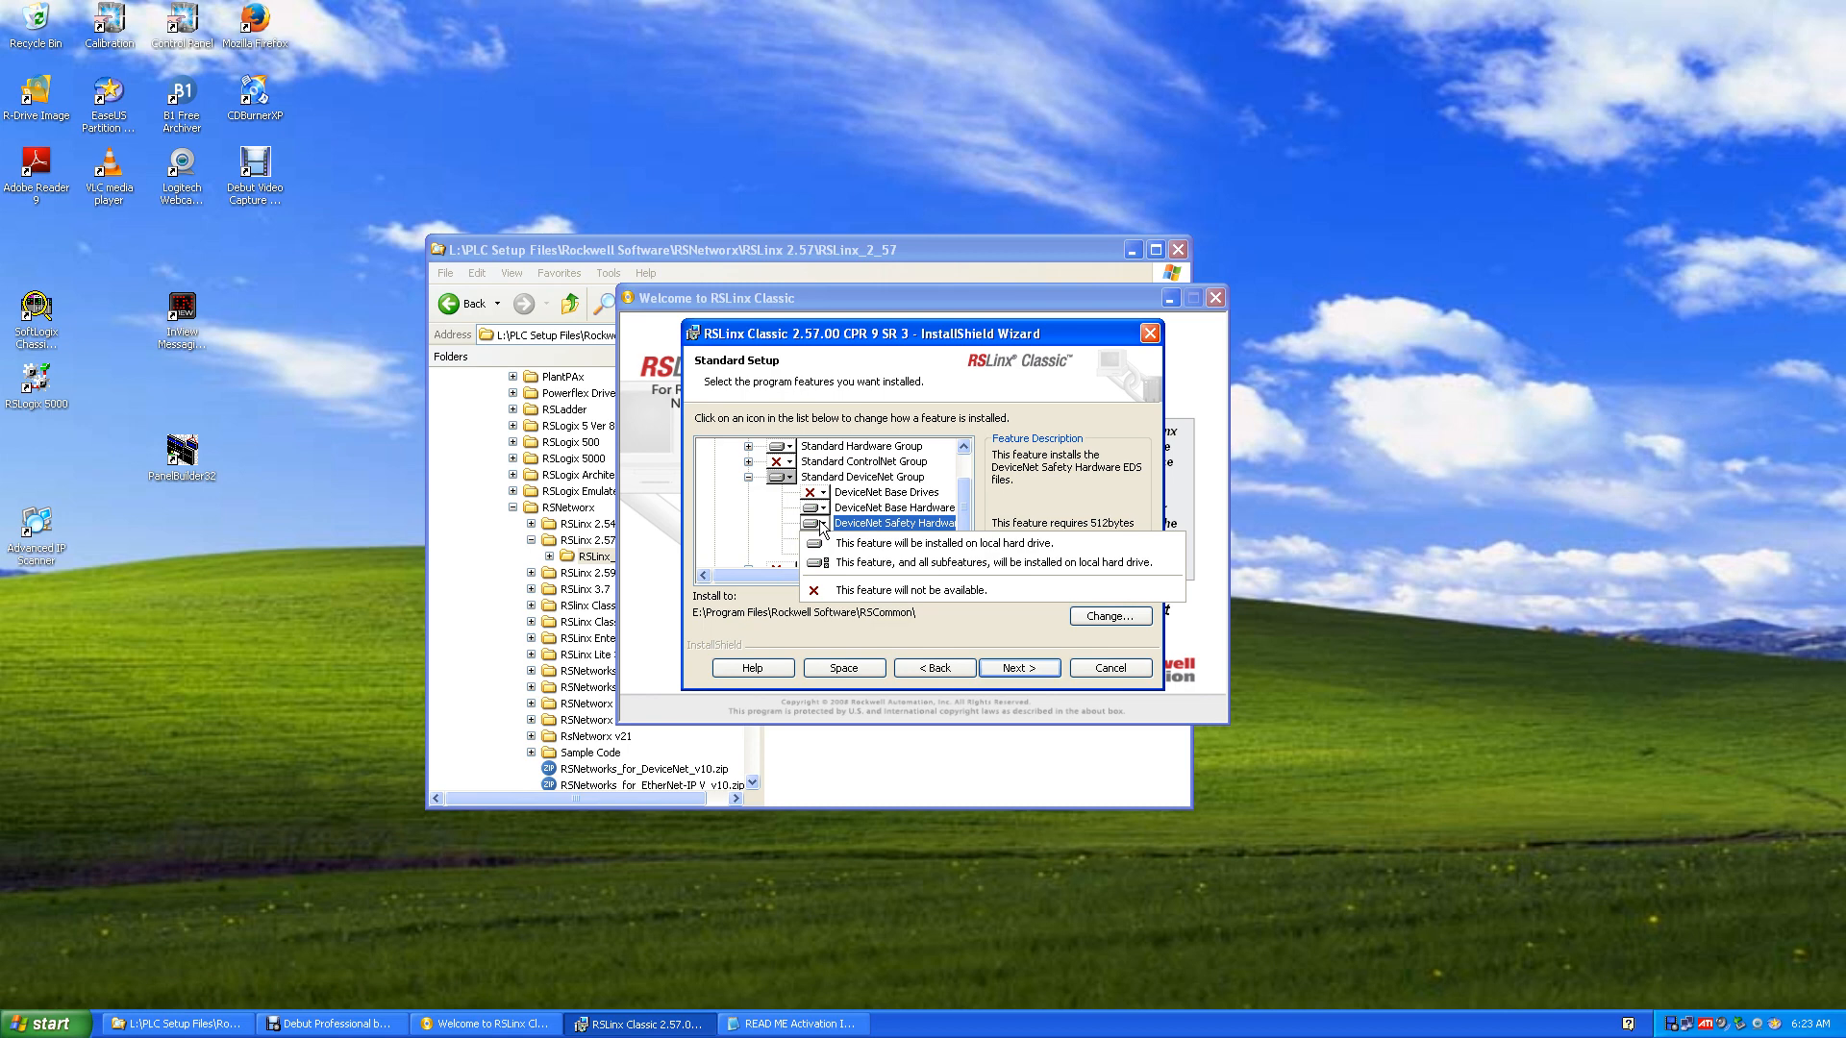
click(867, 592)
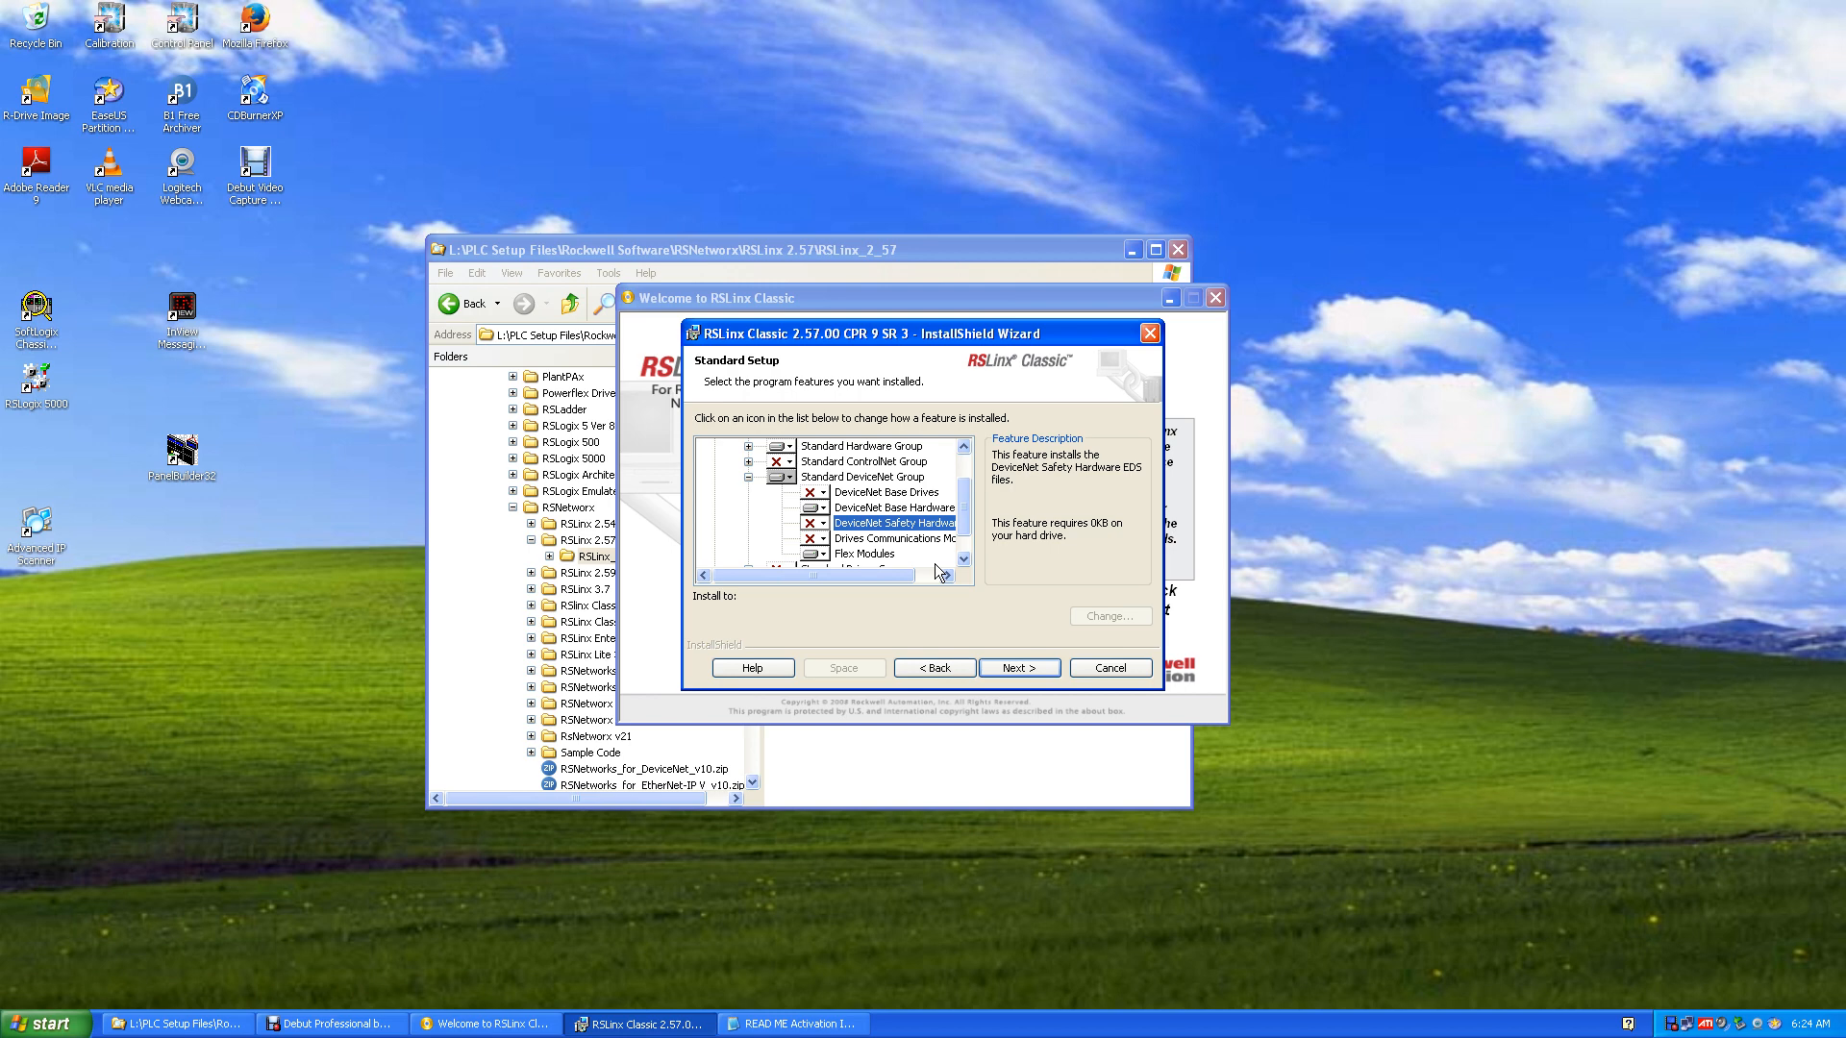
Set the Drives Communications Modules and the Standard Drives Group features to not be available
click(817, 539)
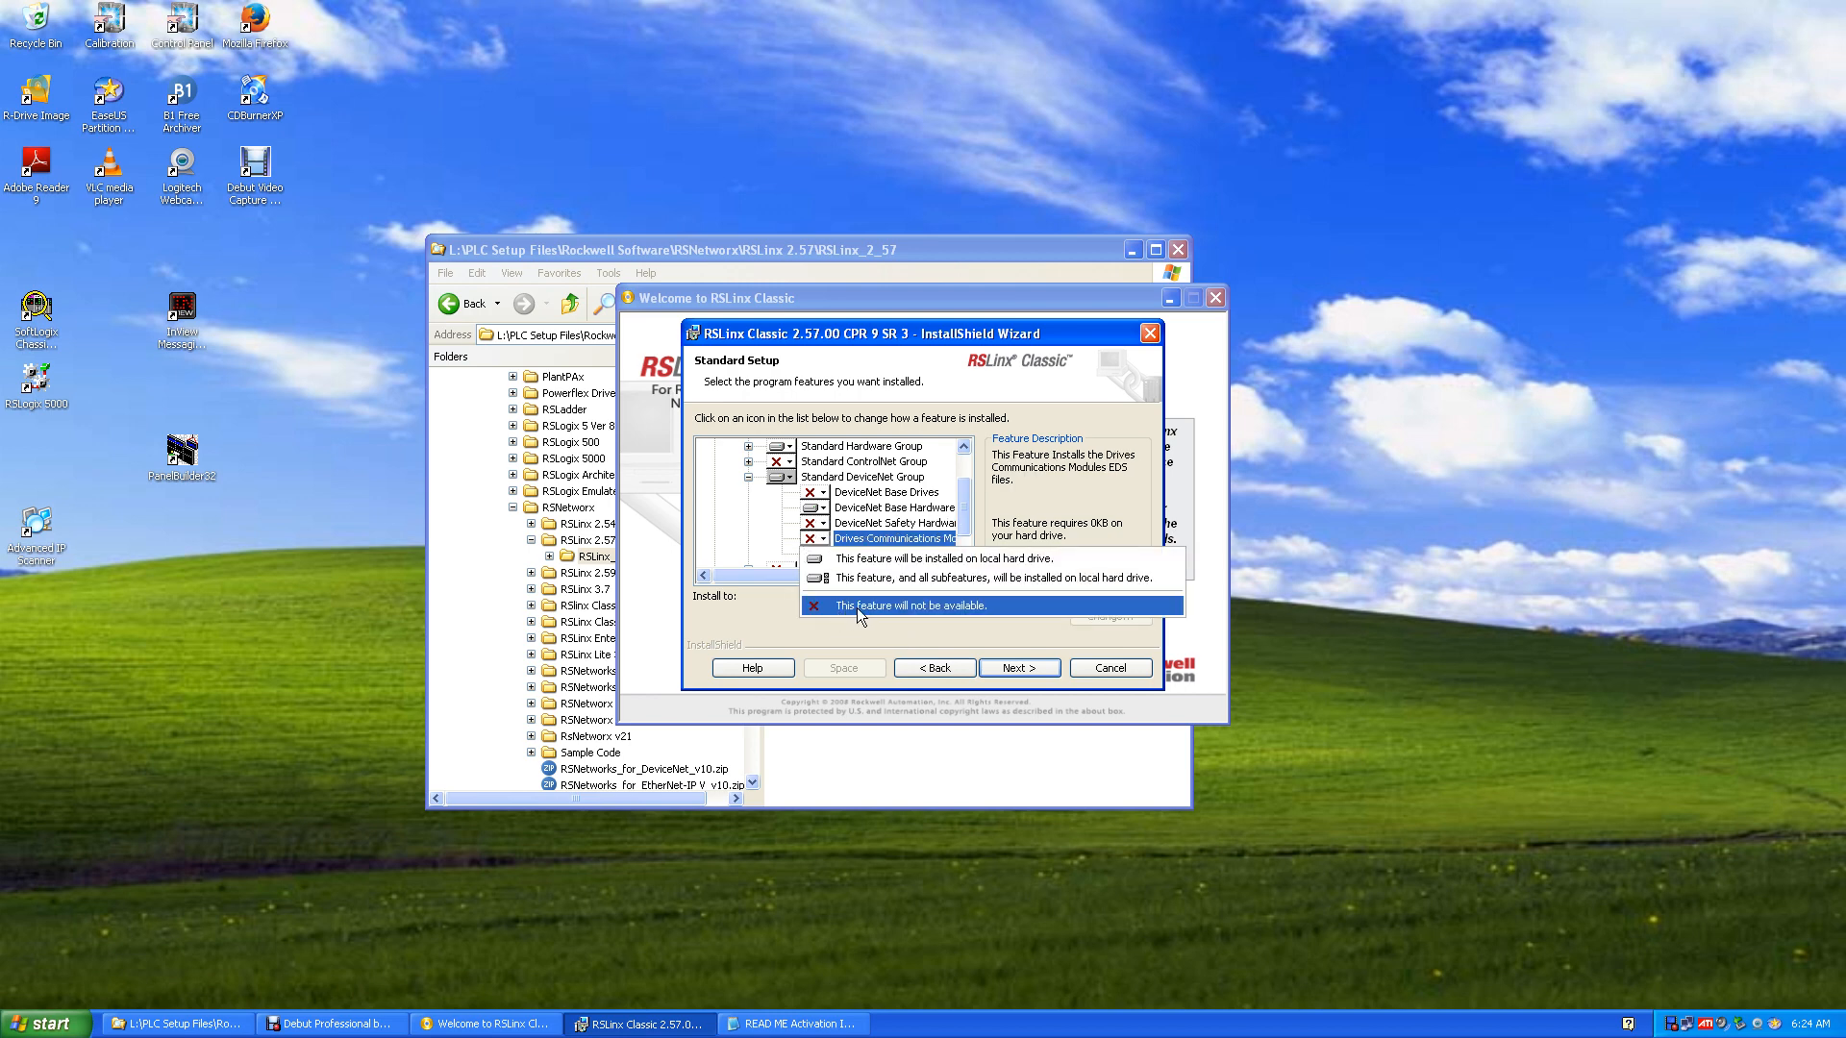
click(892, 604)
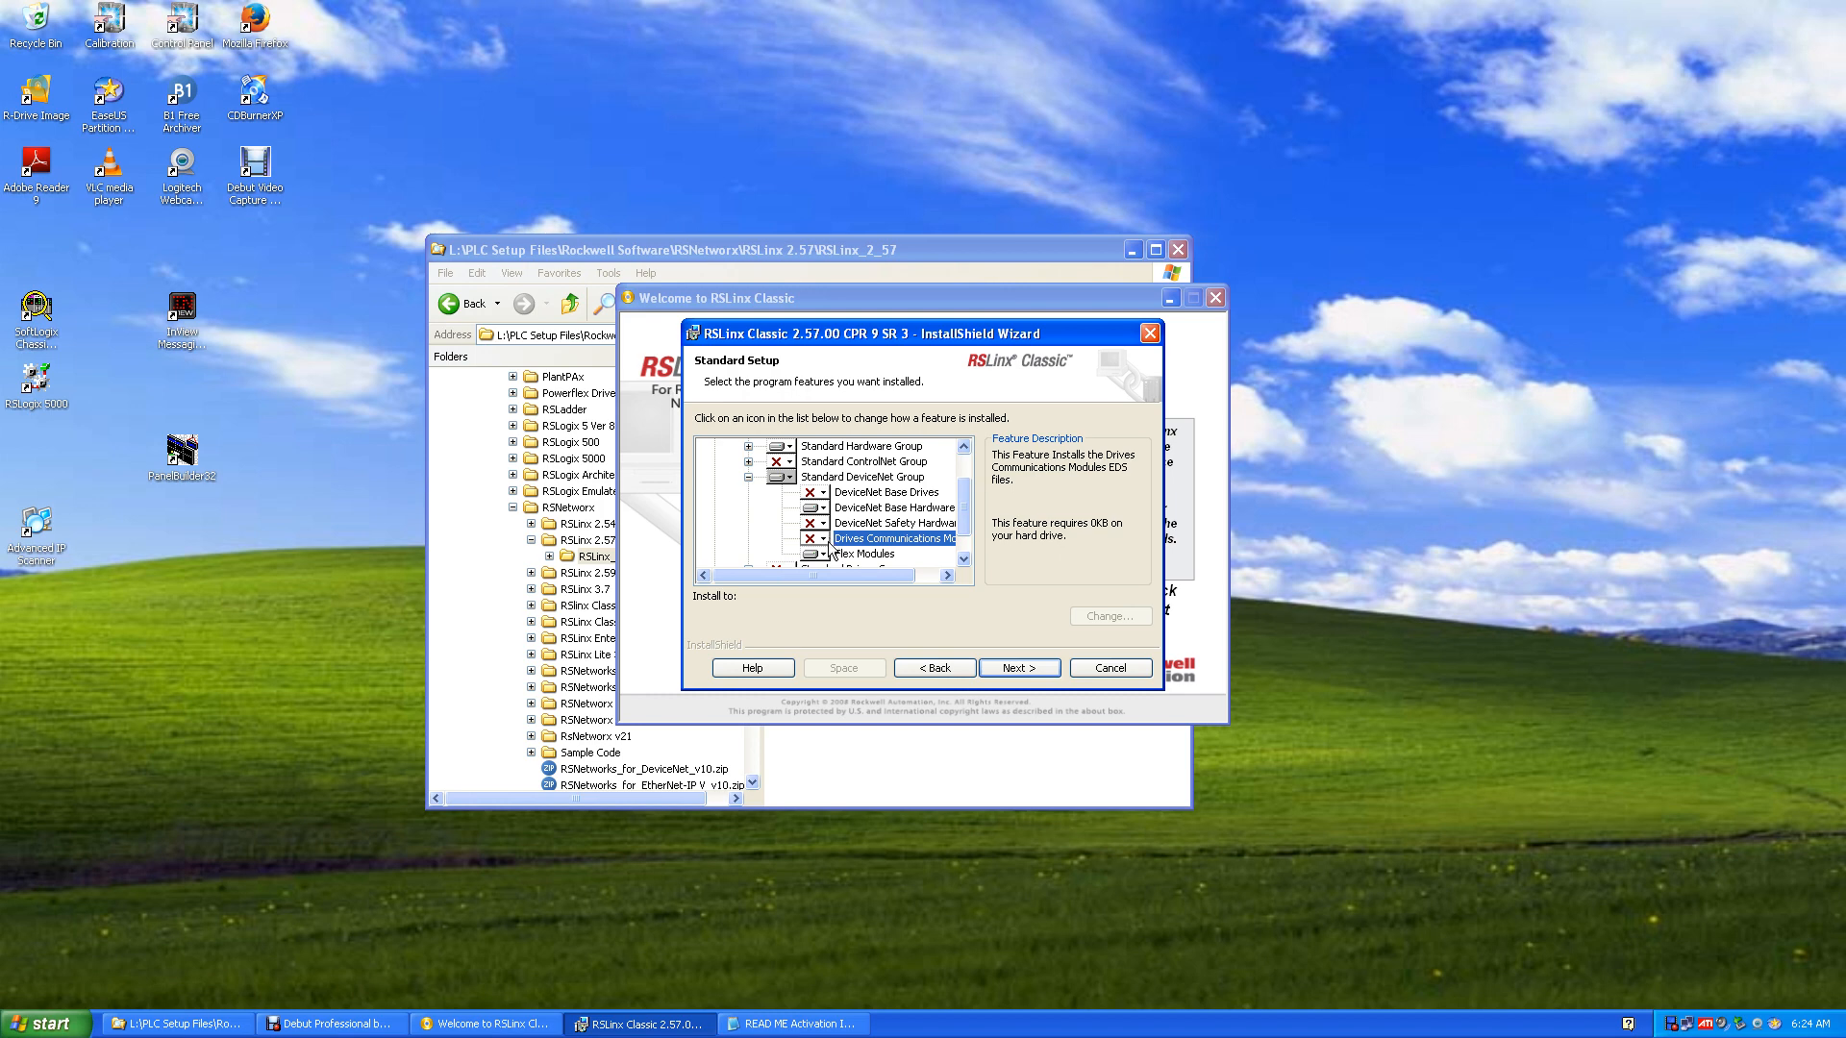
click(964, 560)
click(964, 561)
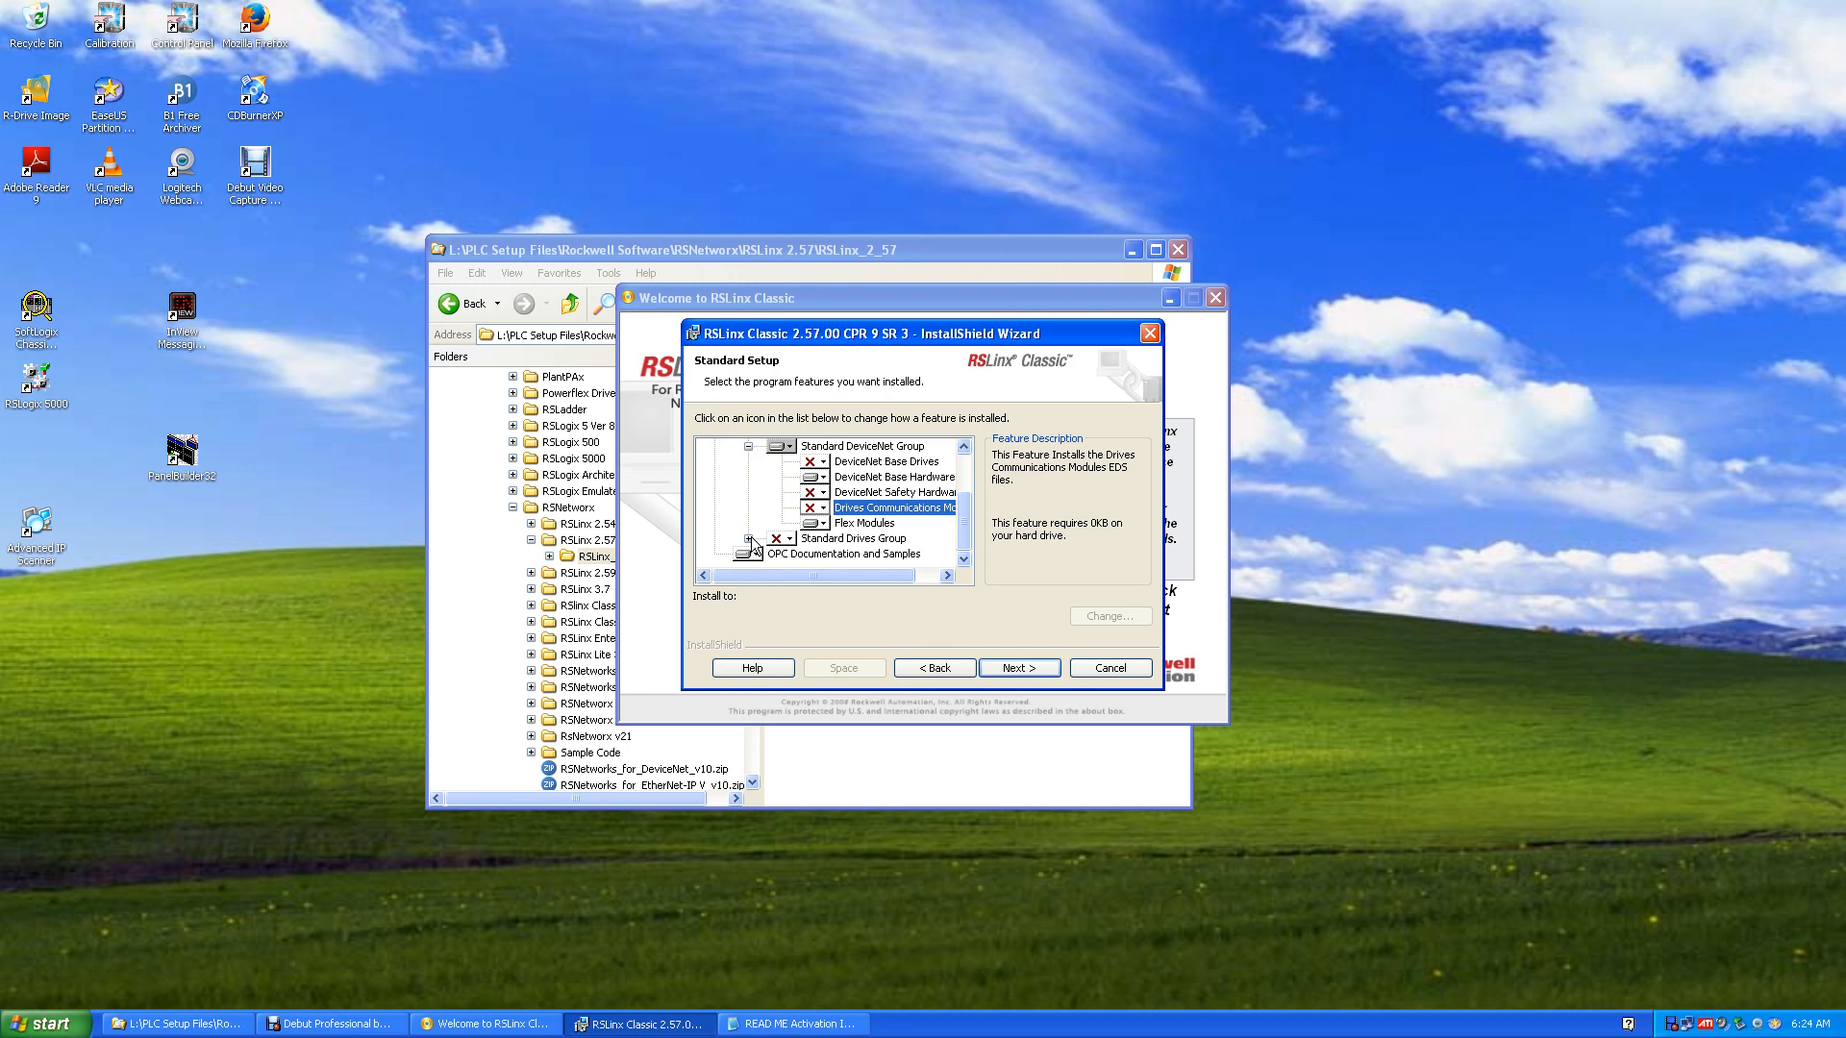
click(783, 539)
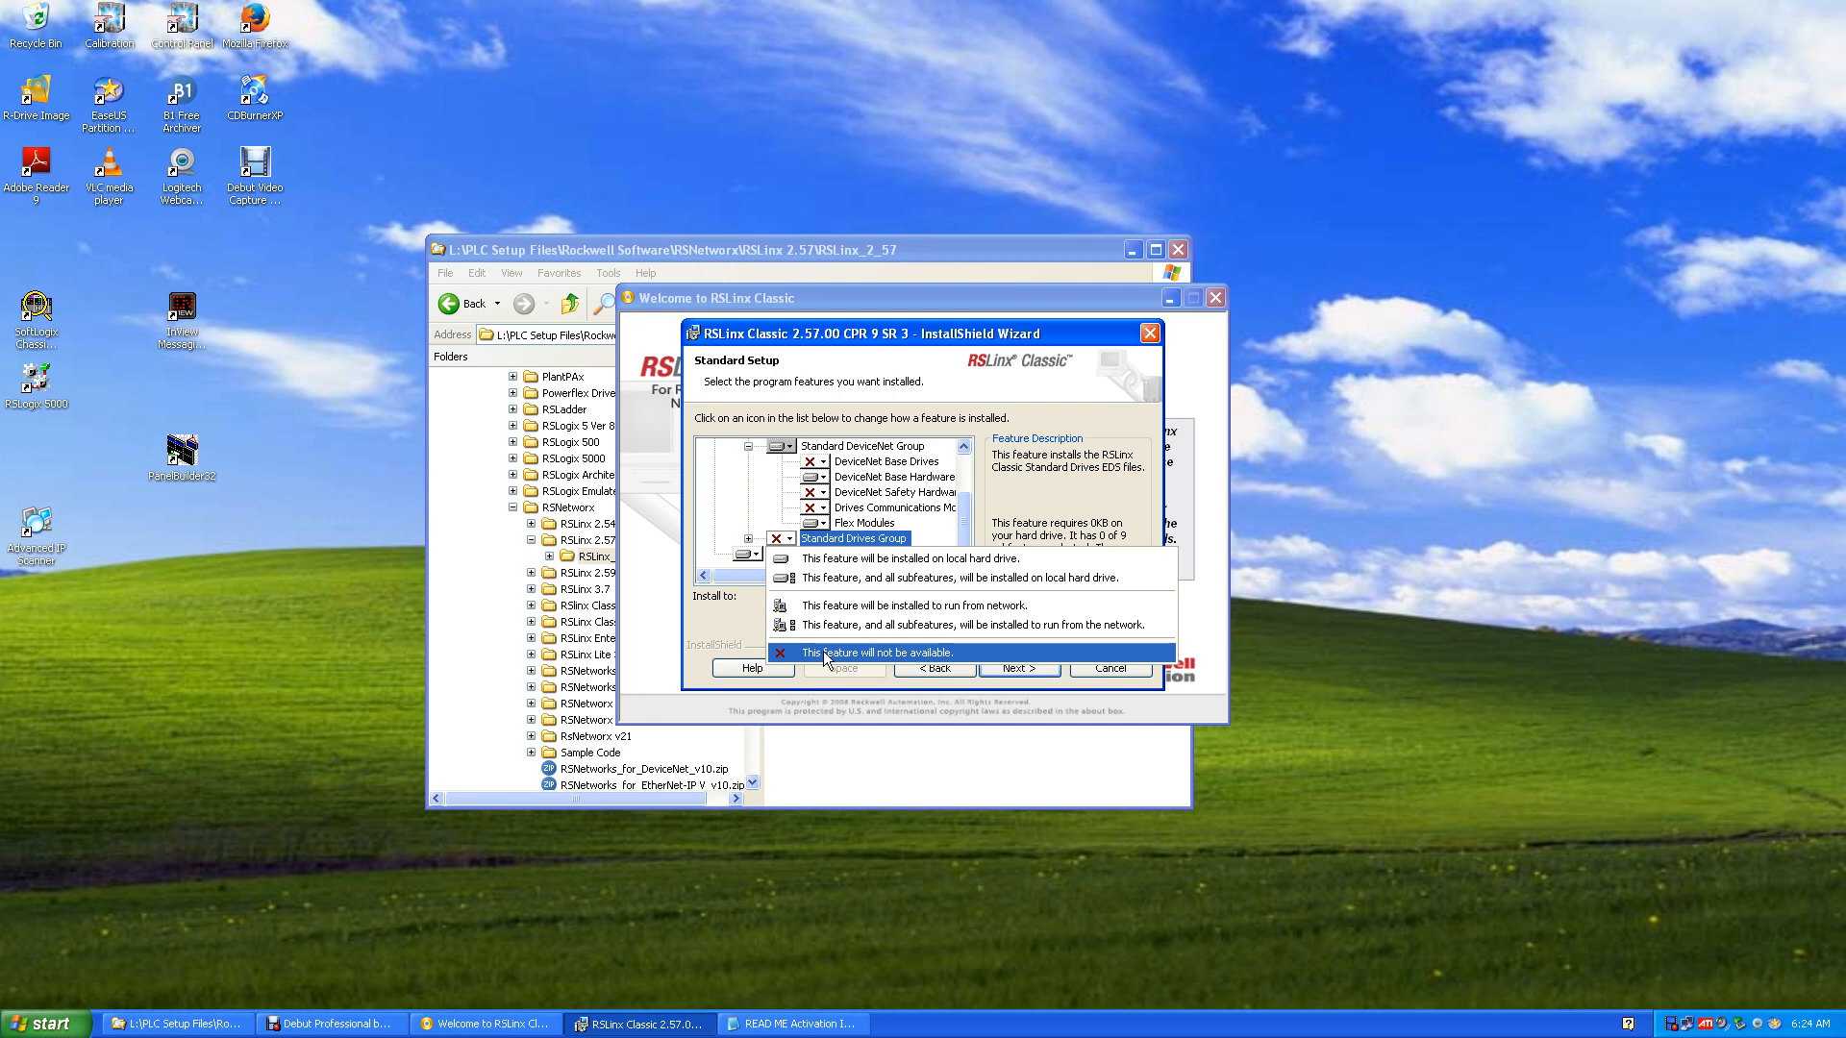
click(823, 651)
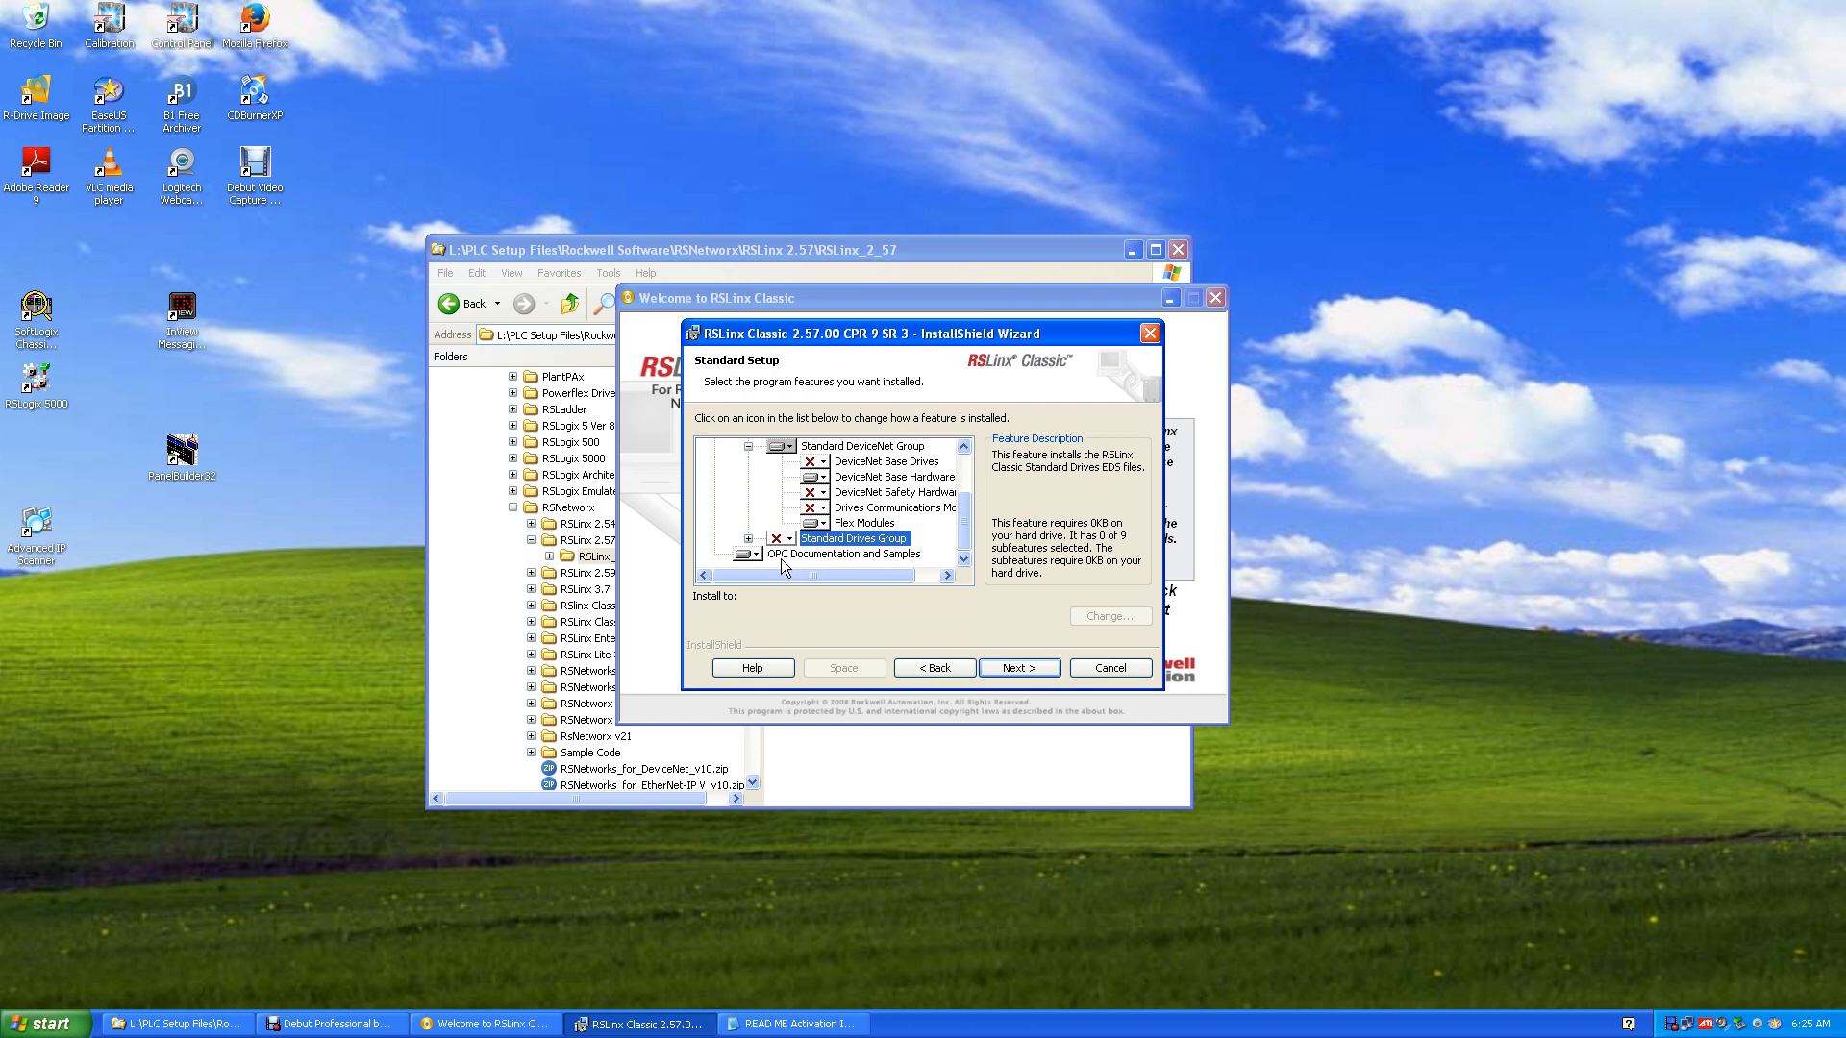
Accept the feature selection and start the RSLinx Classic installation
click(1019, 668)
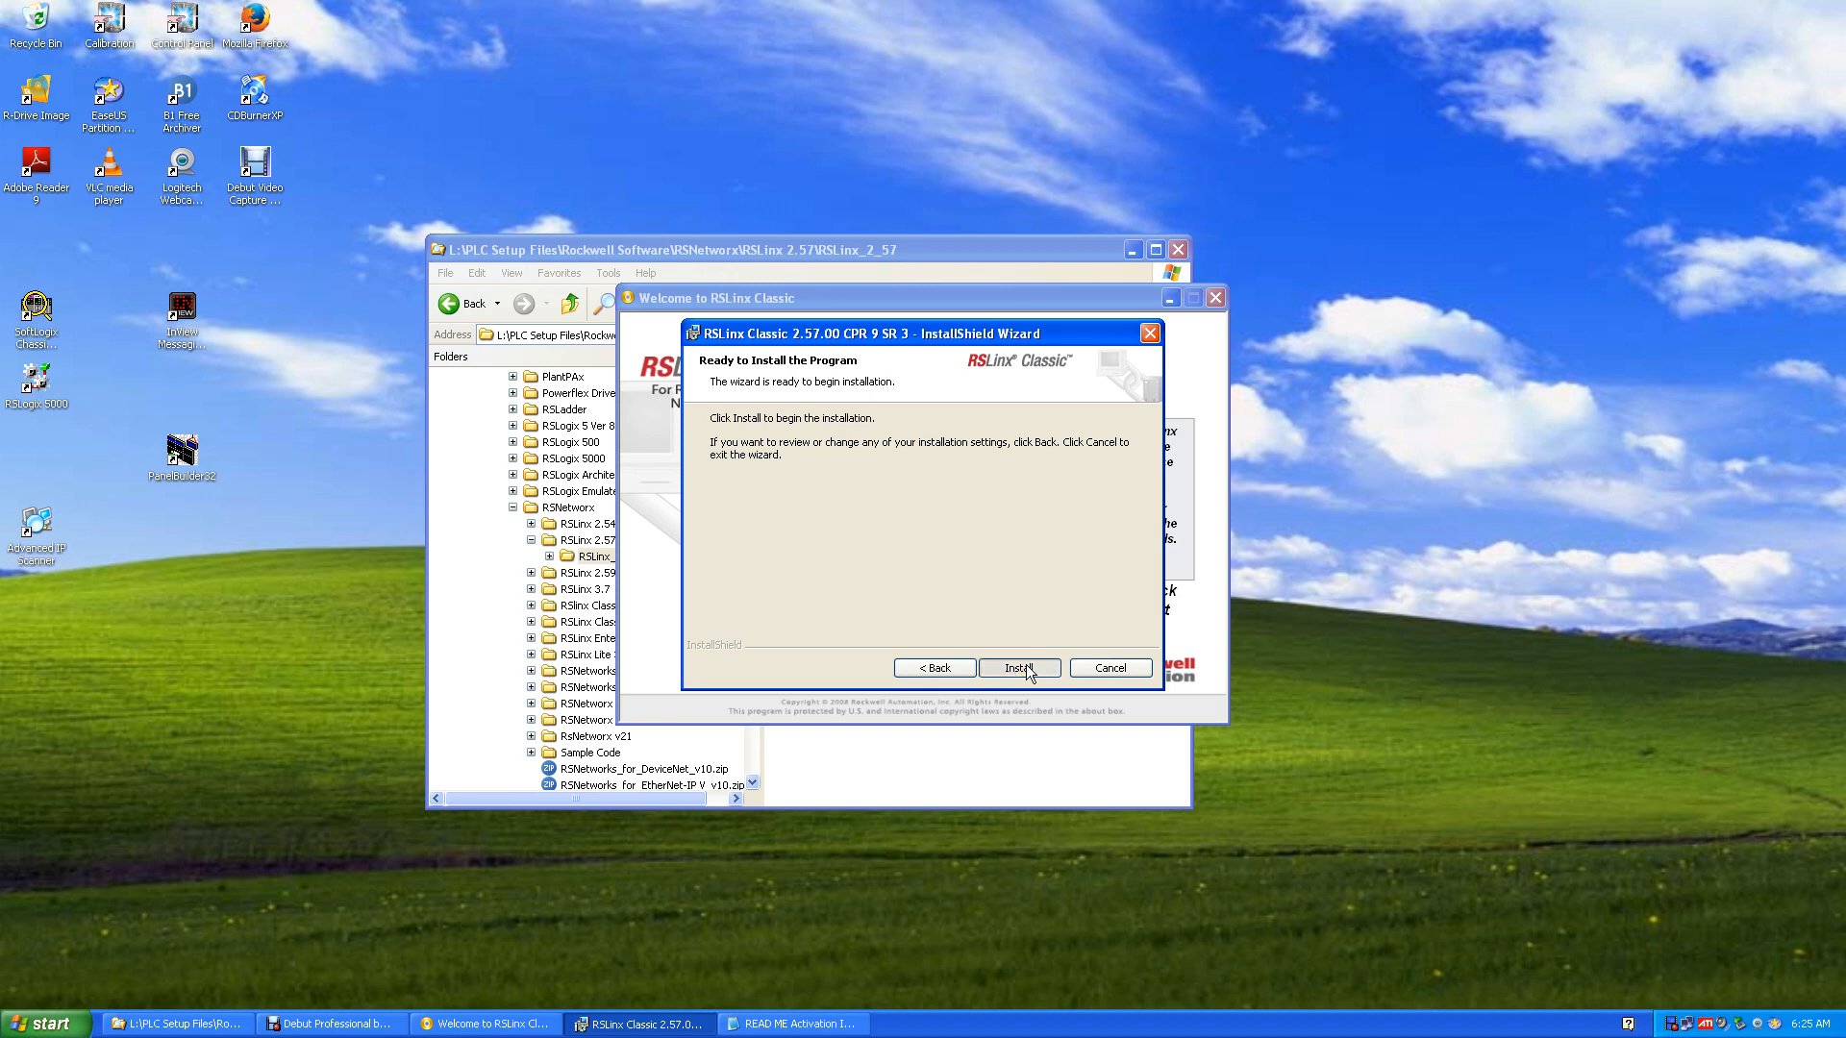
click(1024, 665)
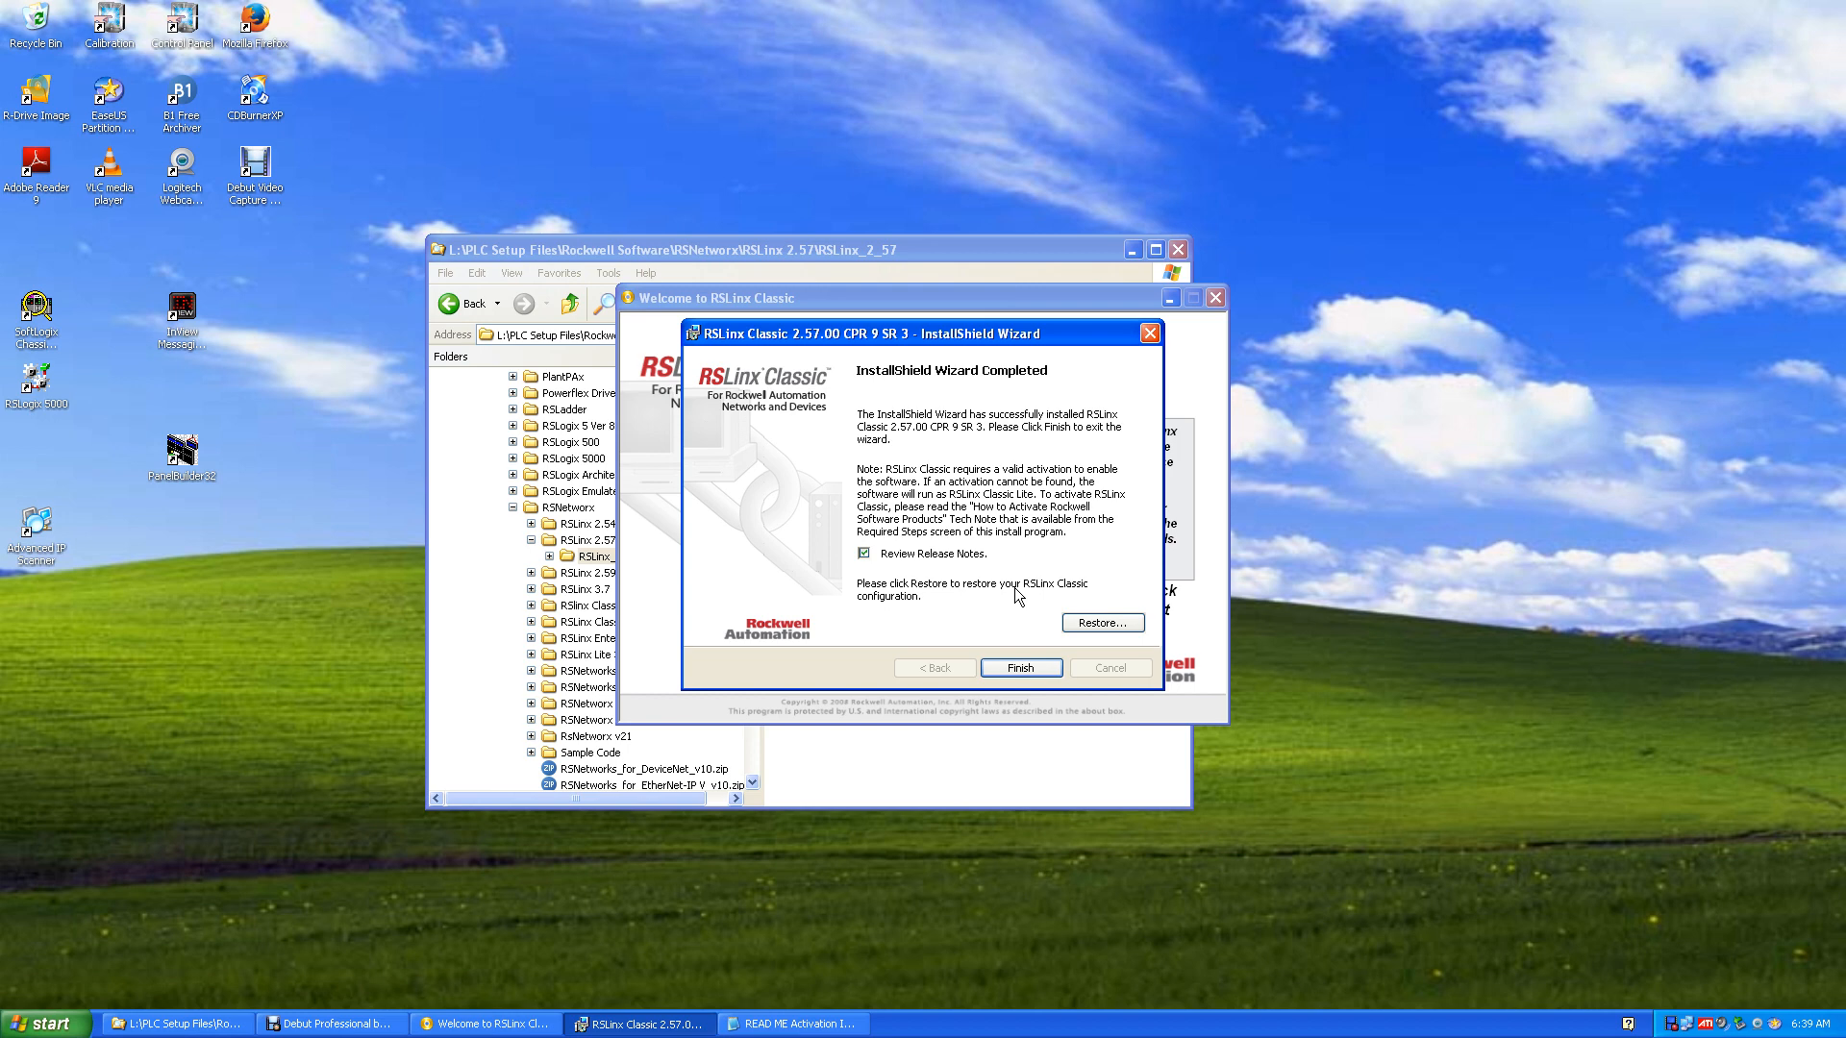
Finish the setup wizard without reviewing the release notes and exit the RSLinx Classic welcome screen
click(864, 554)
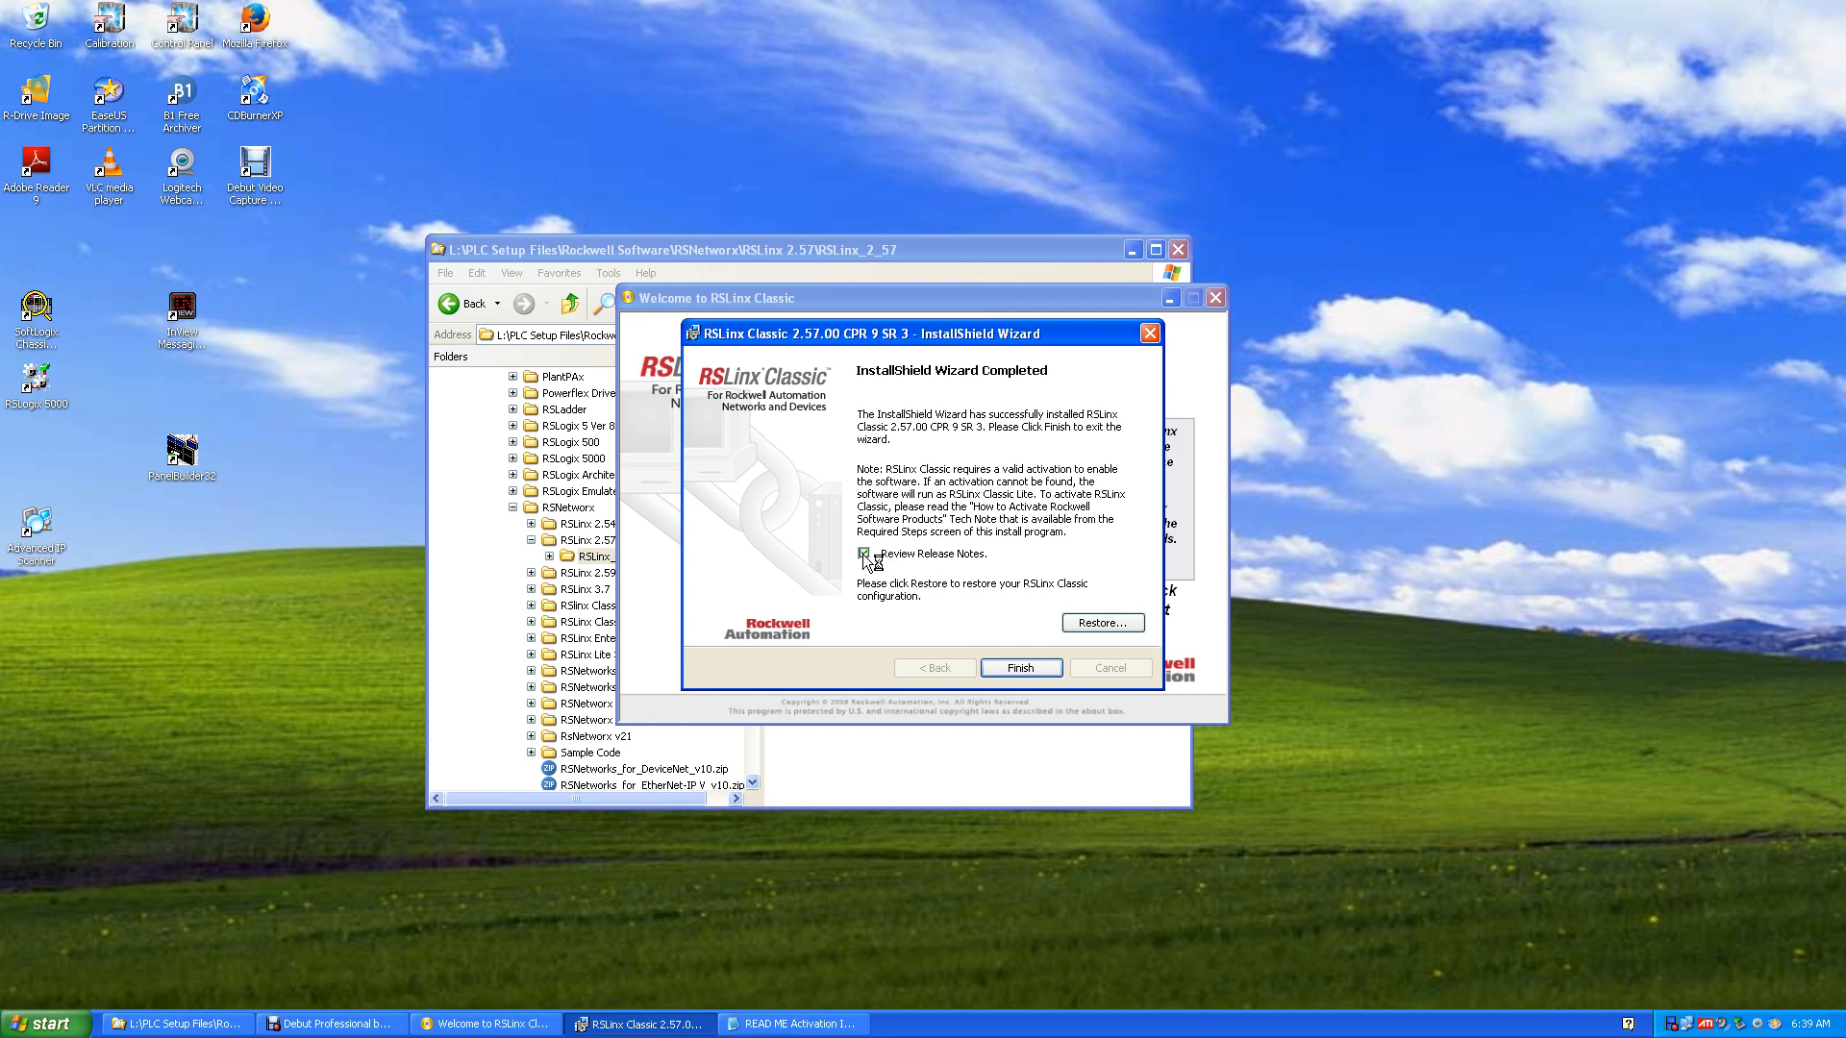
click(1021, 668)
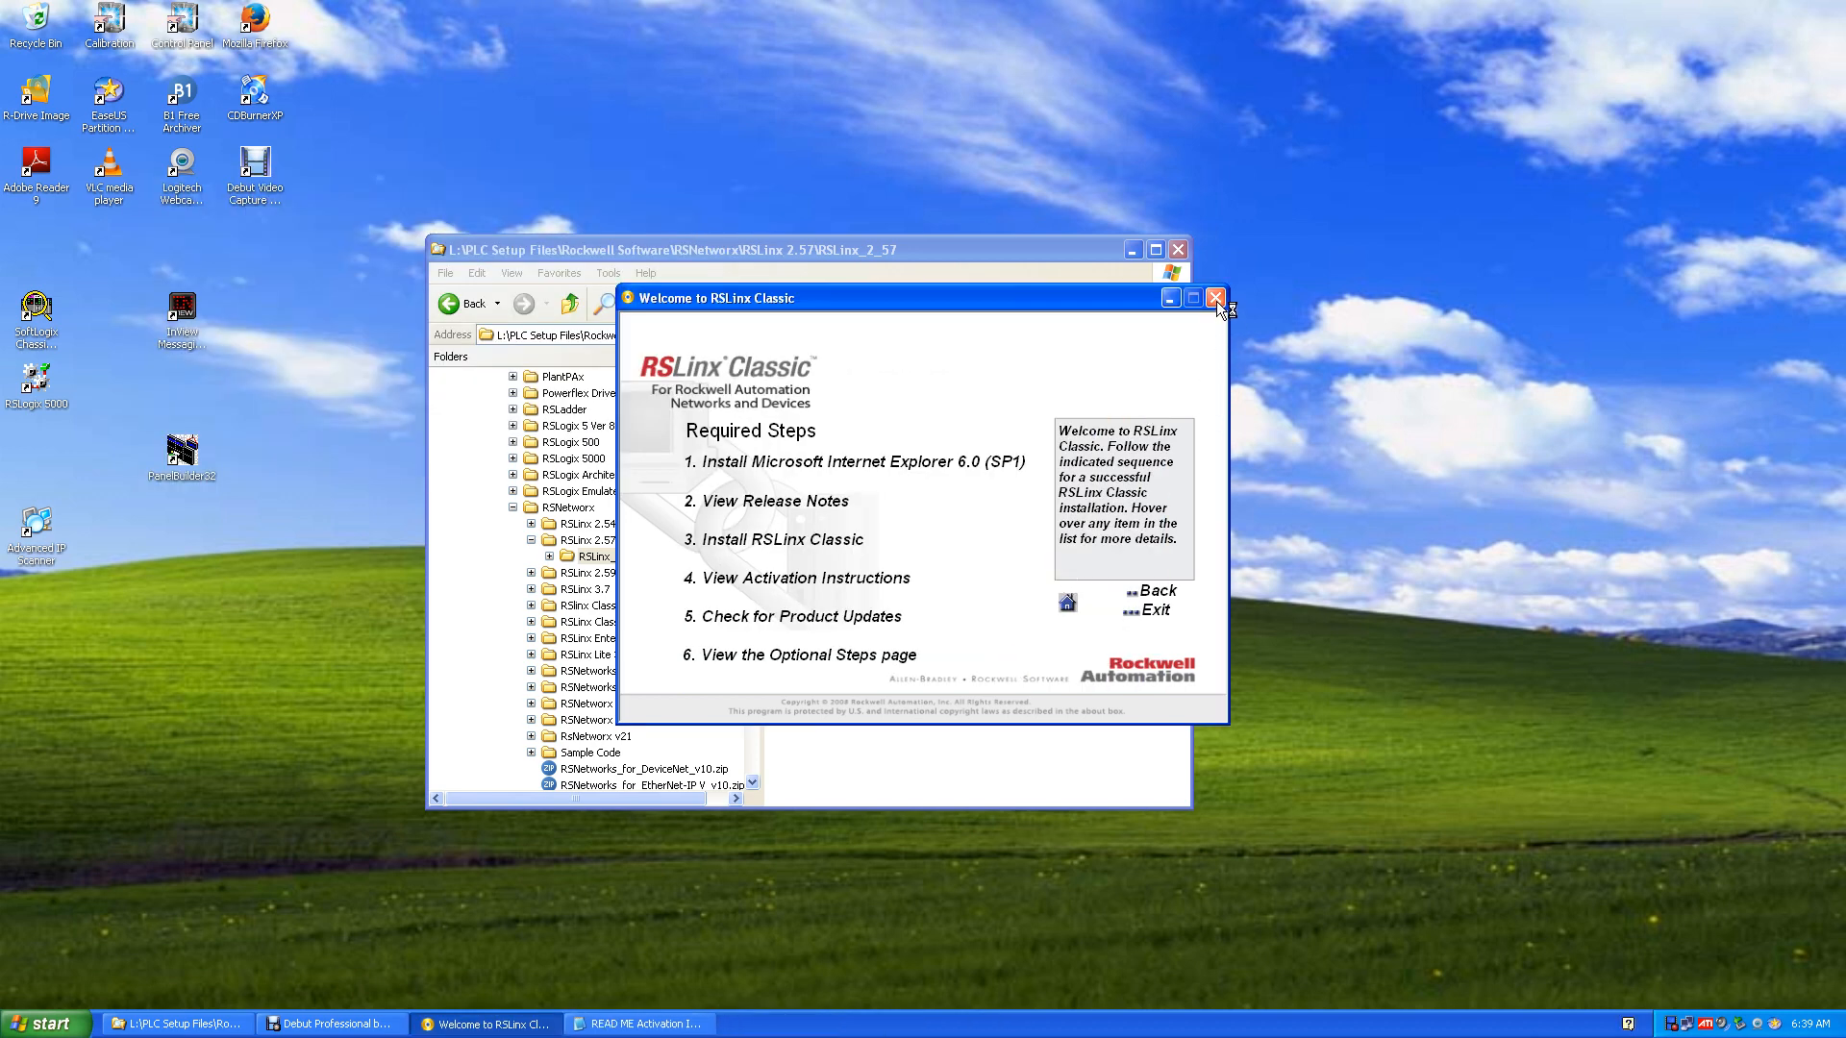
click(1154, 611)
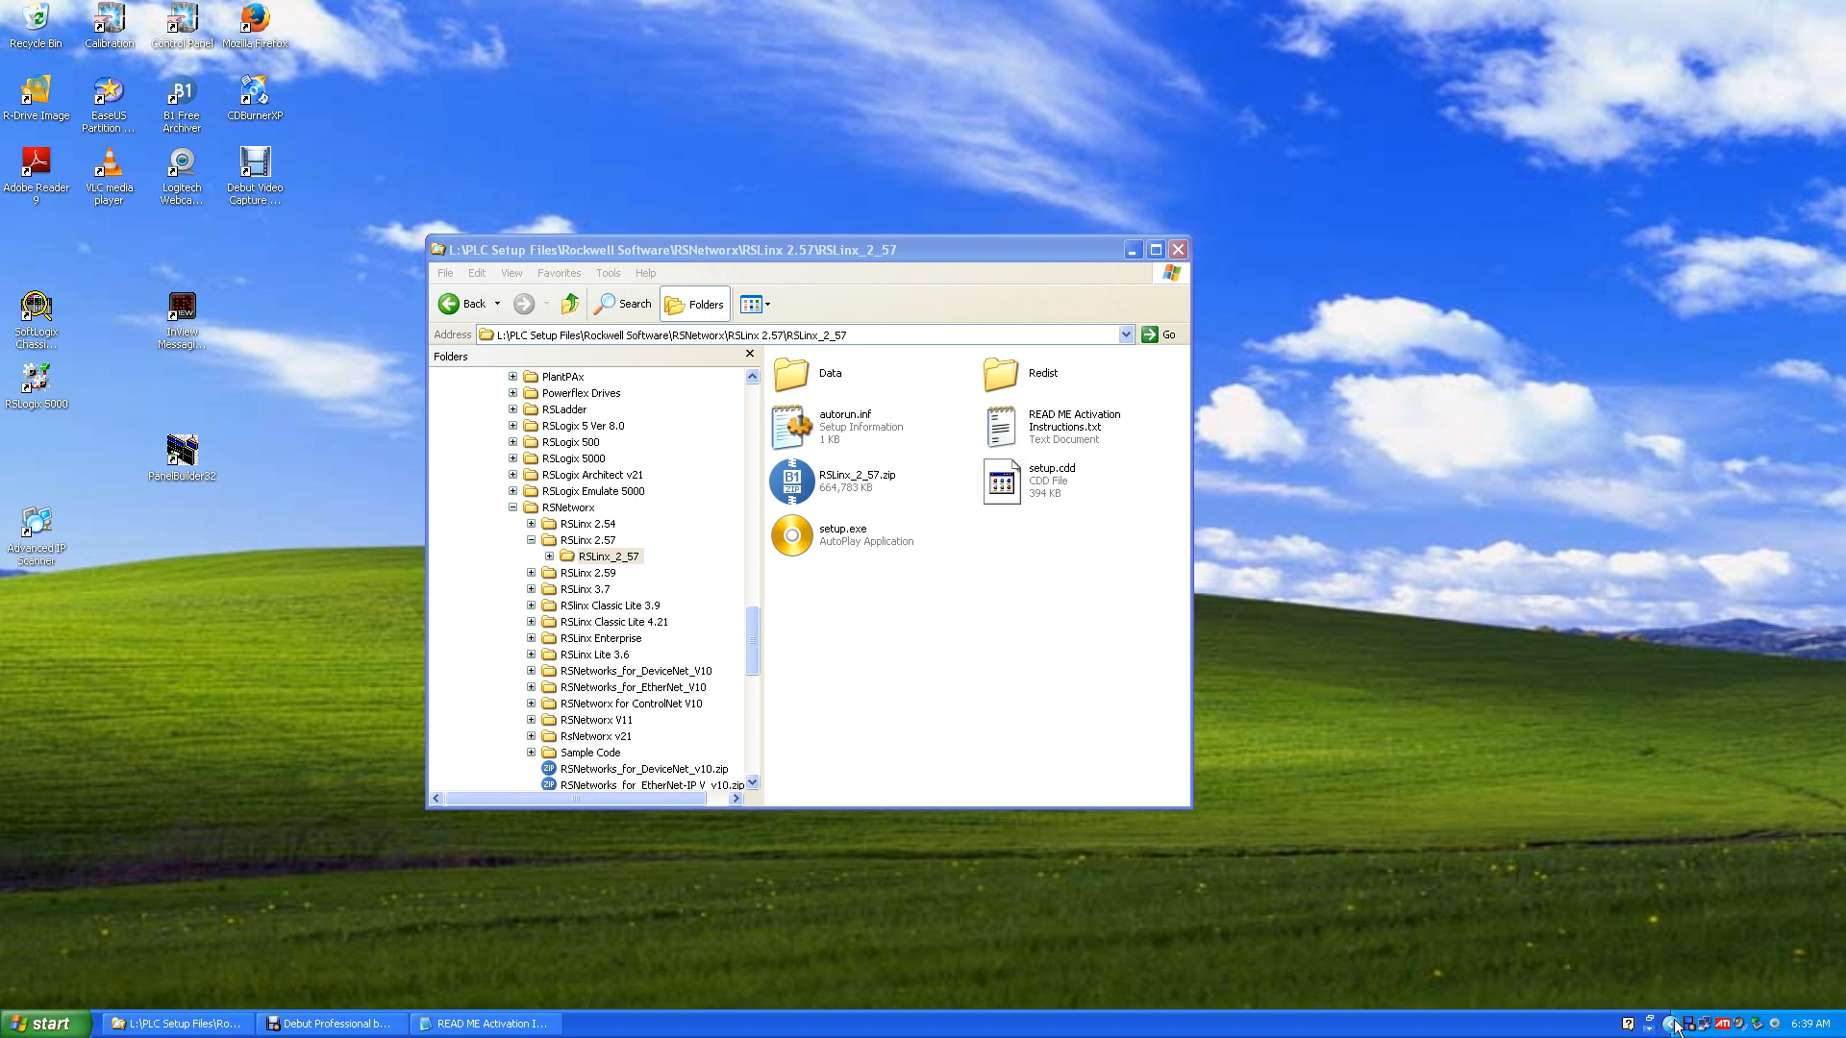
click(1655, 1024)
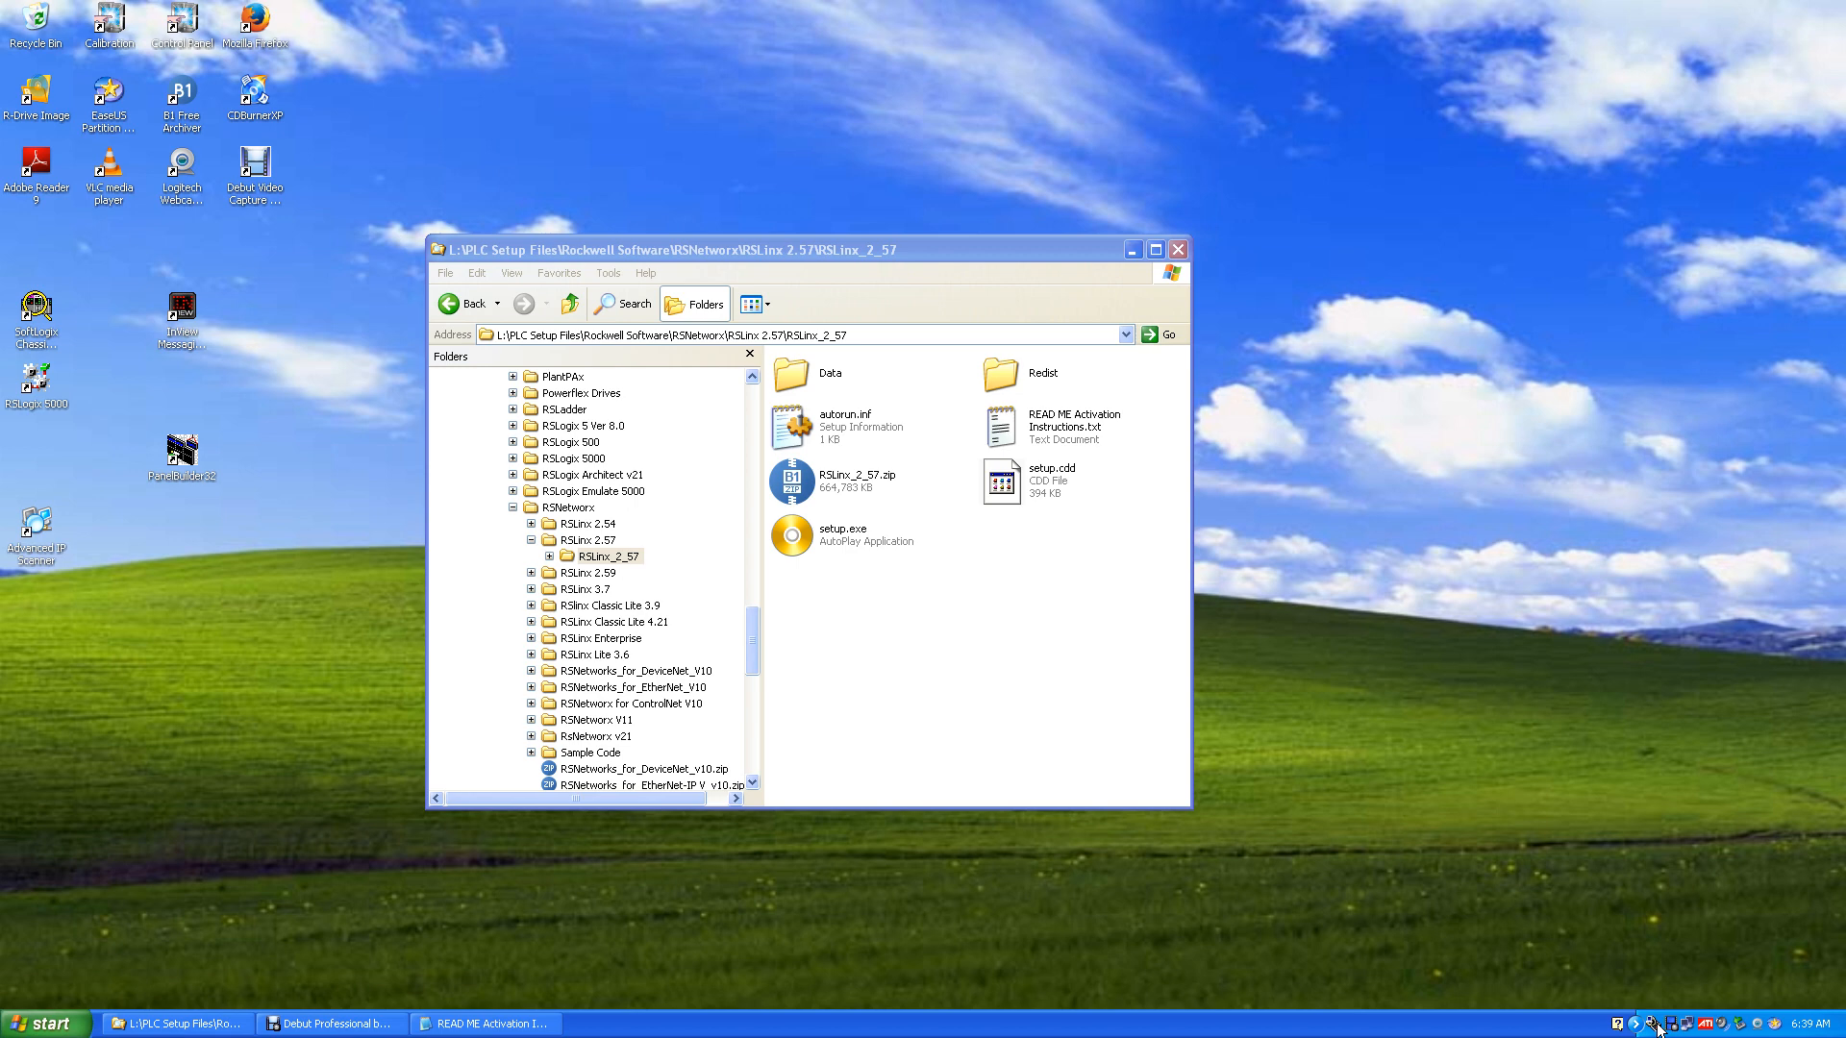
right_click(1650, 1031)
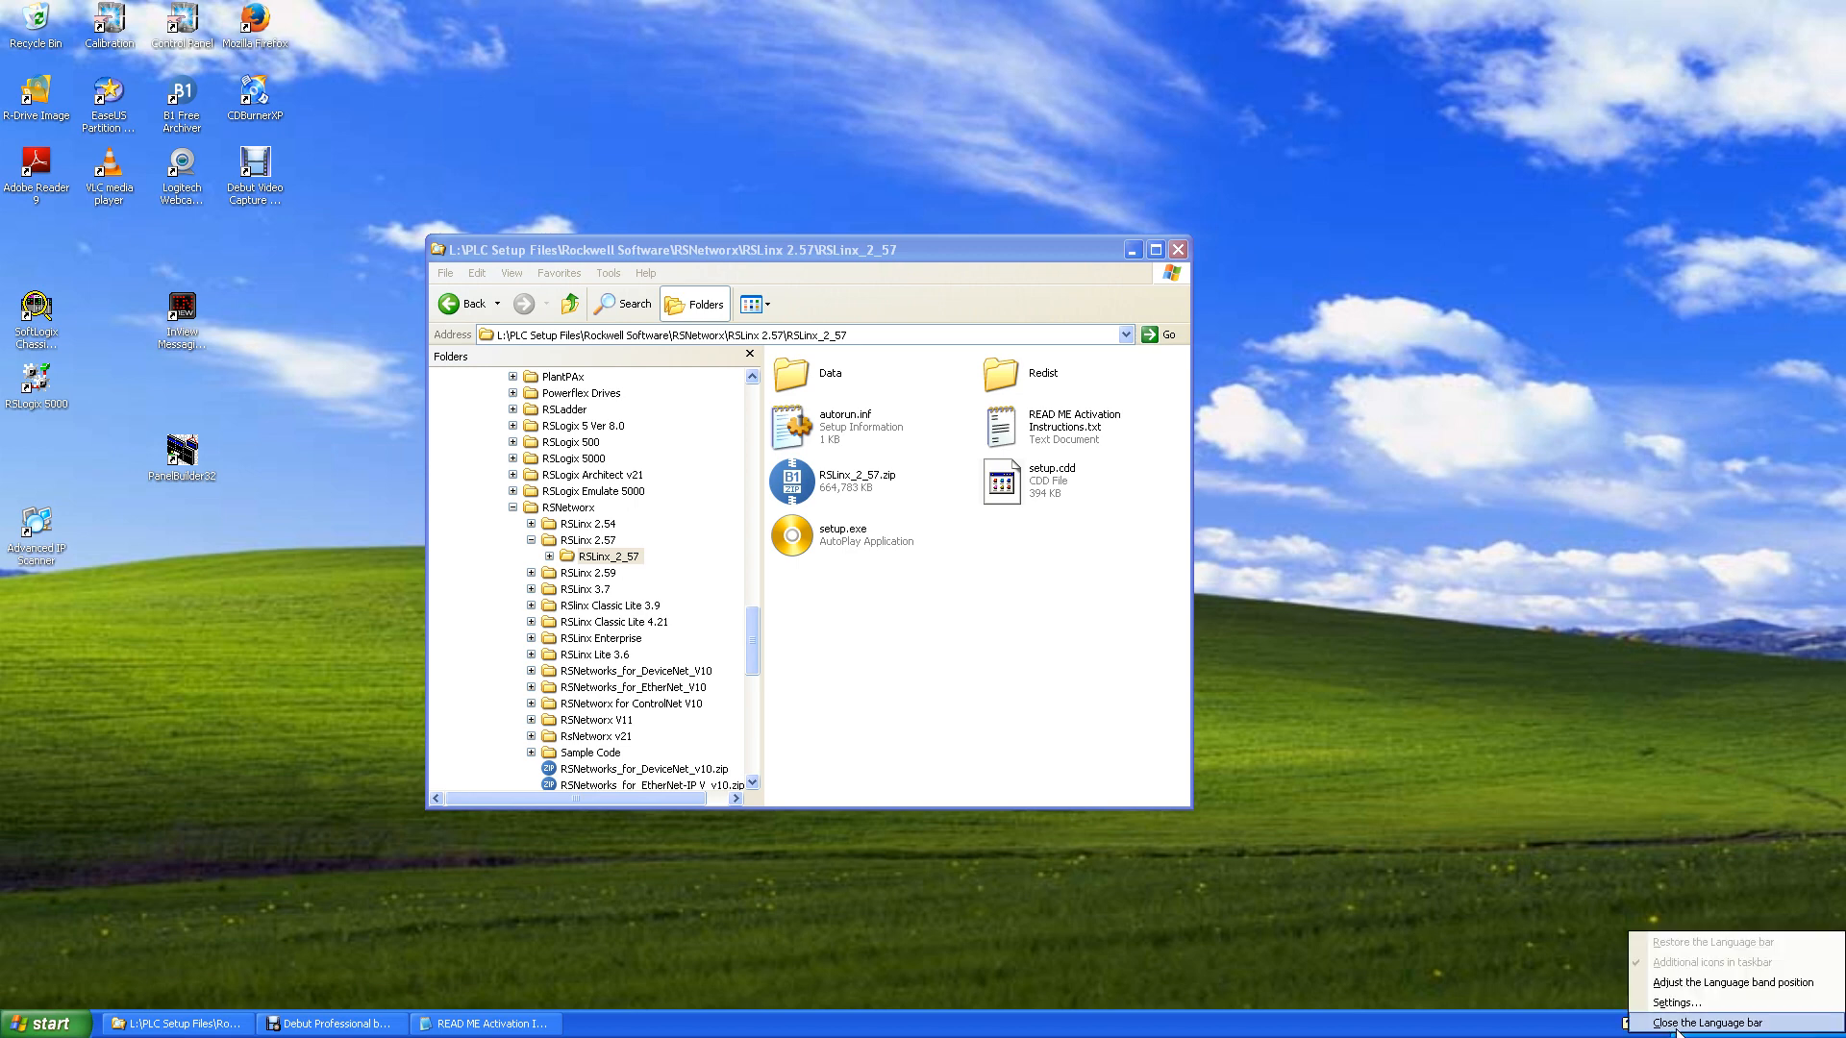
click(1692, 1022)
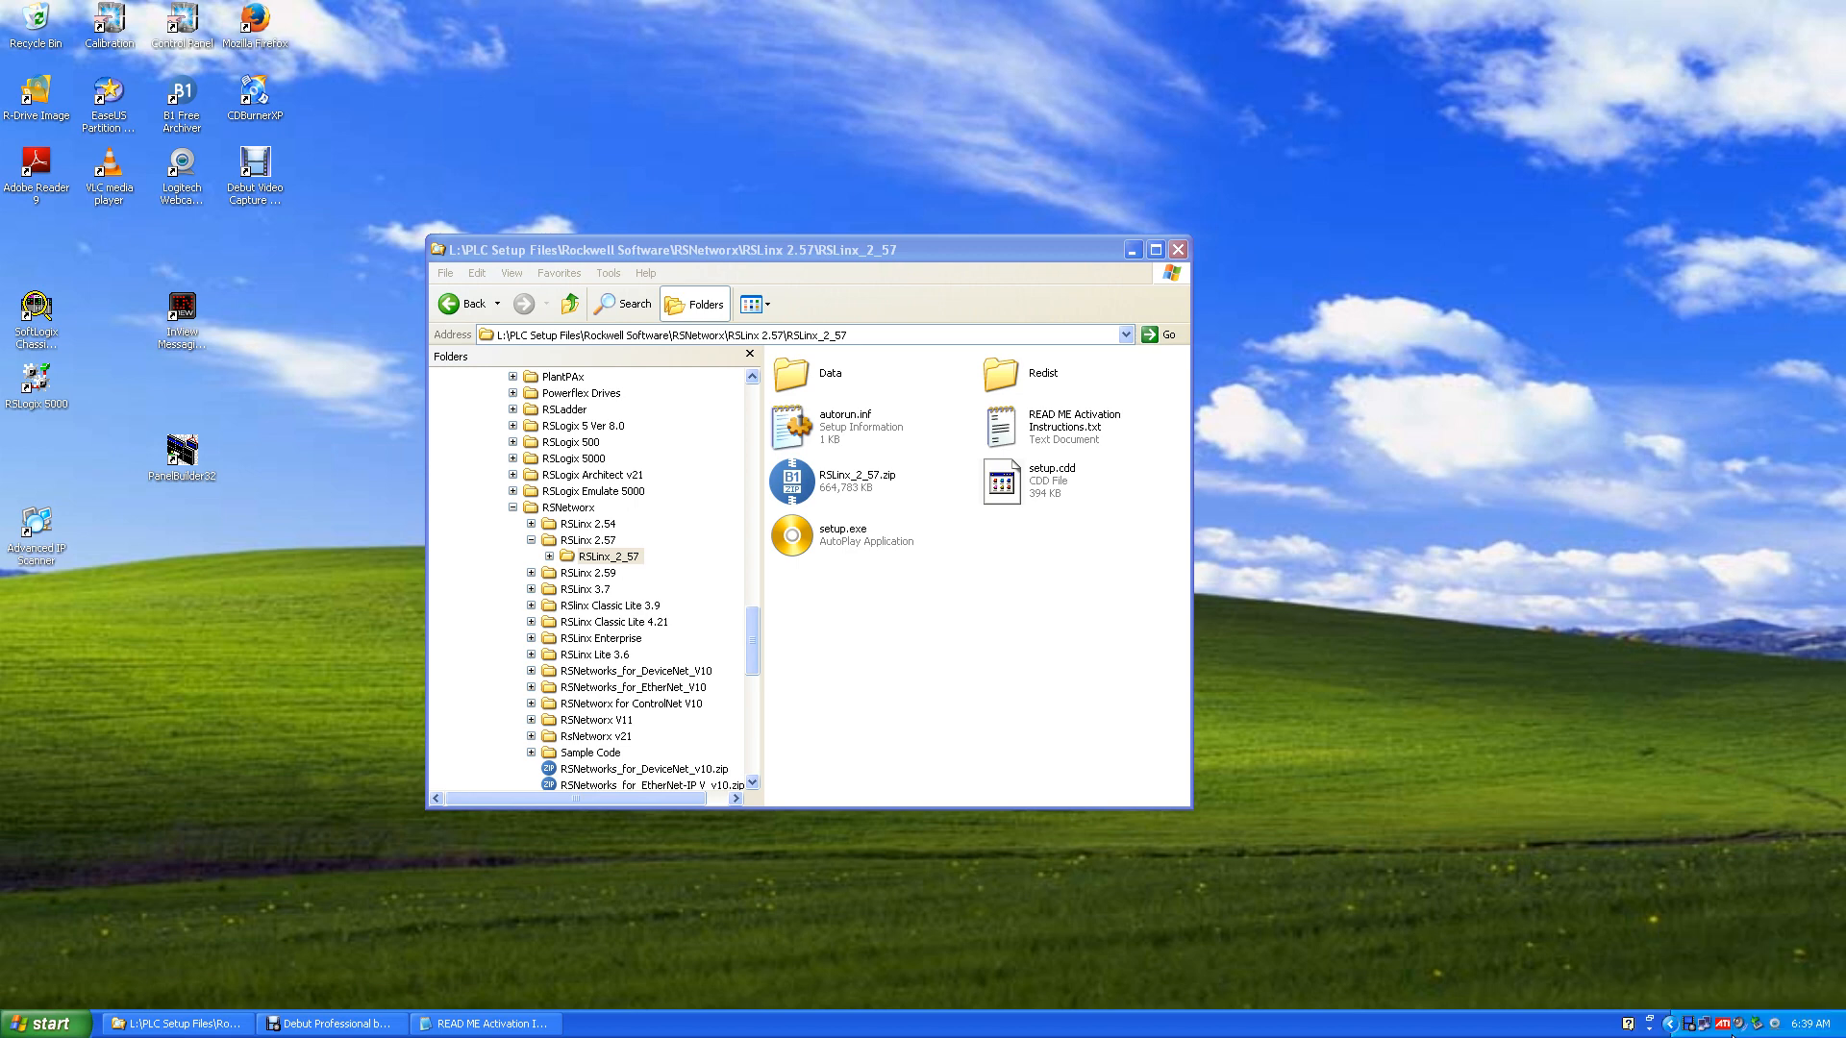
Customize the taskbar notifications so the RSLinx Classic Communications icon is set to Always show
right_click(1731, 1035)
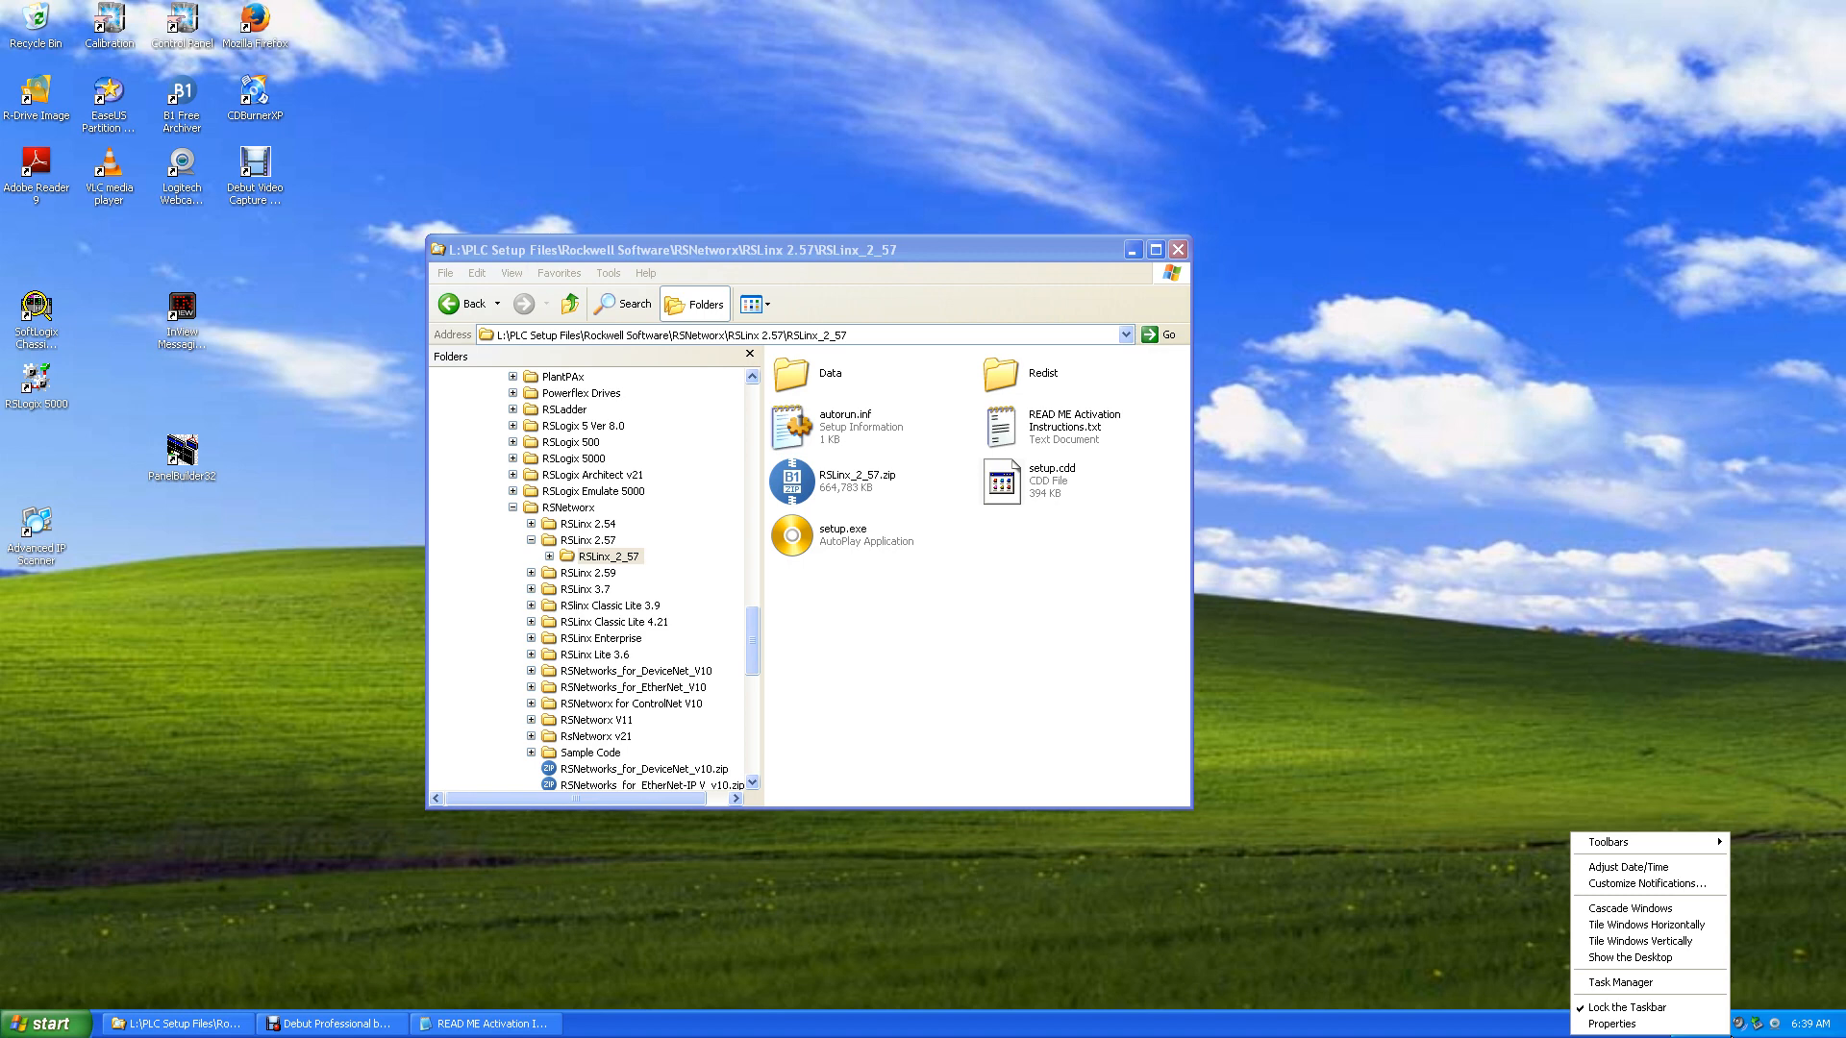
click(1655, 884)
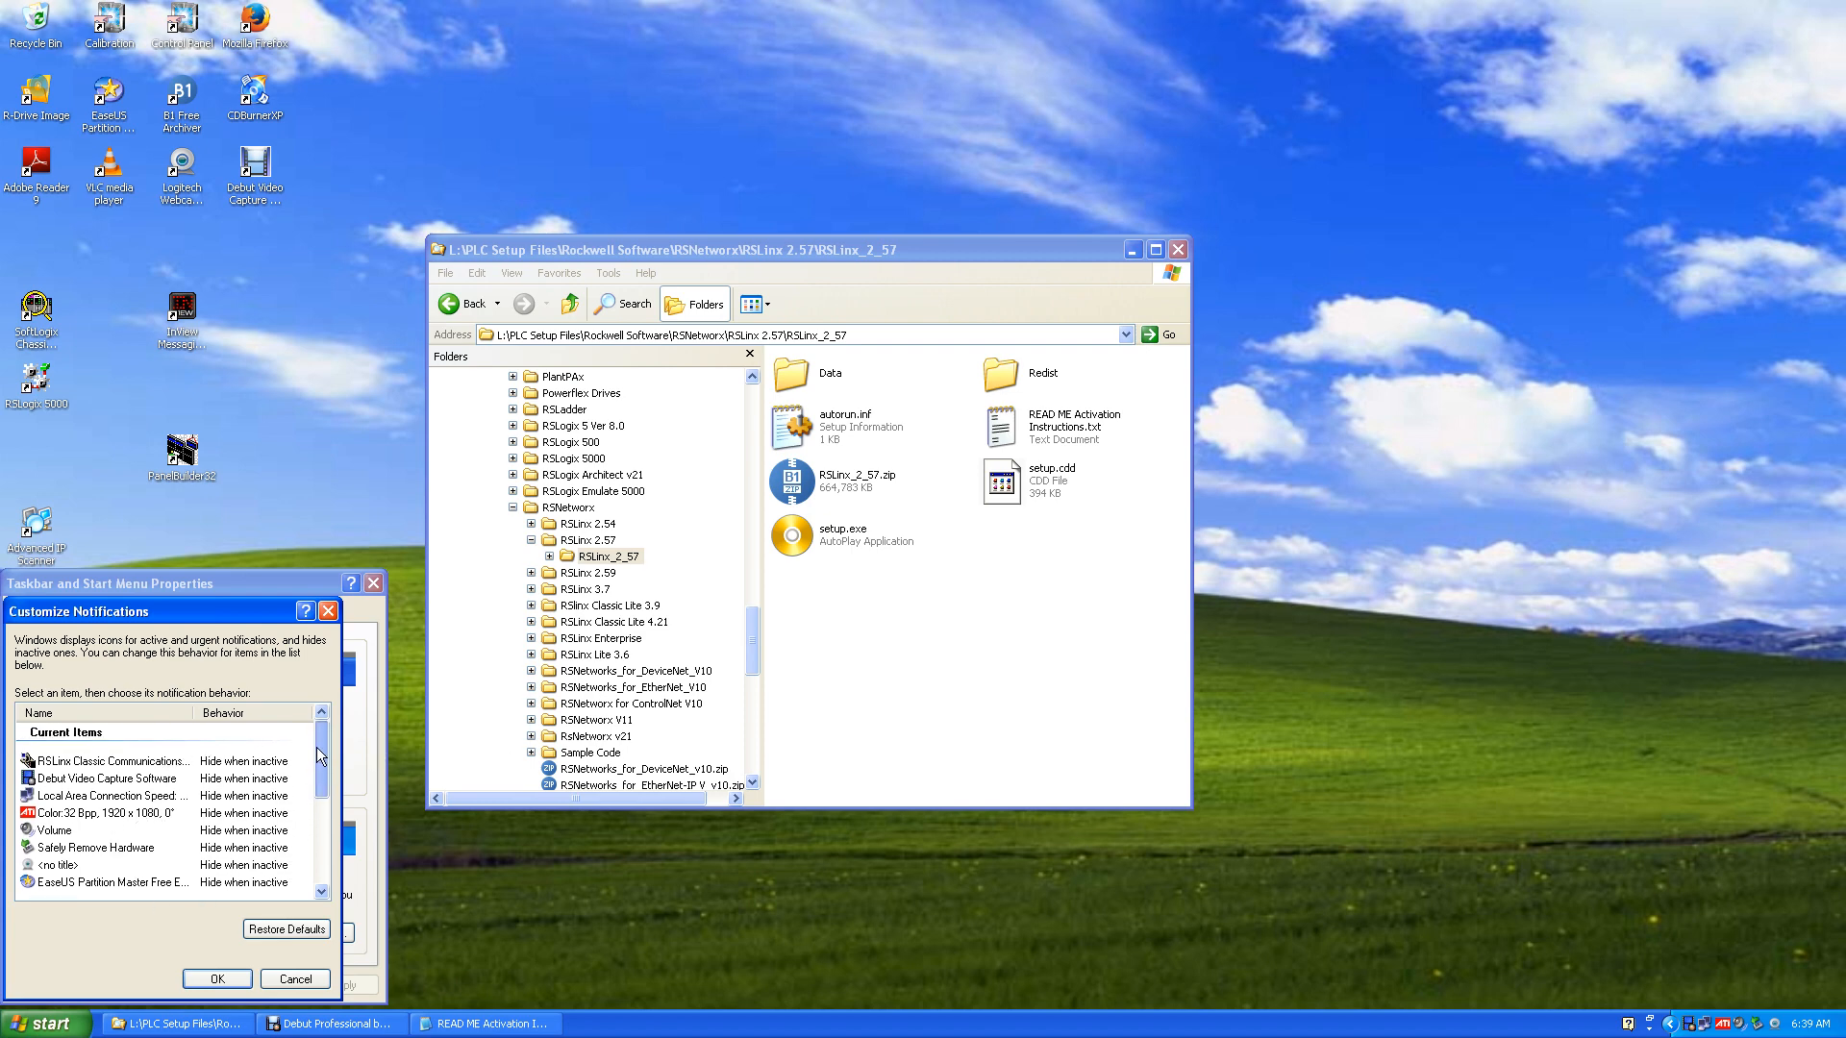
click(257, 766)
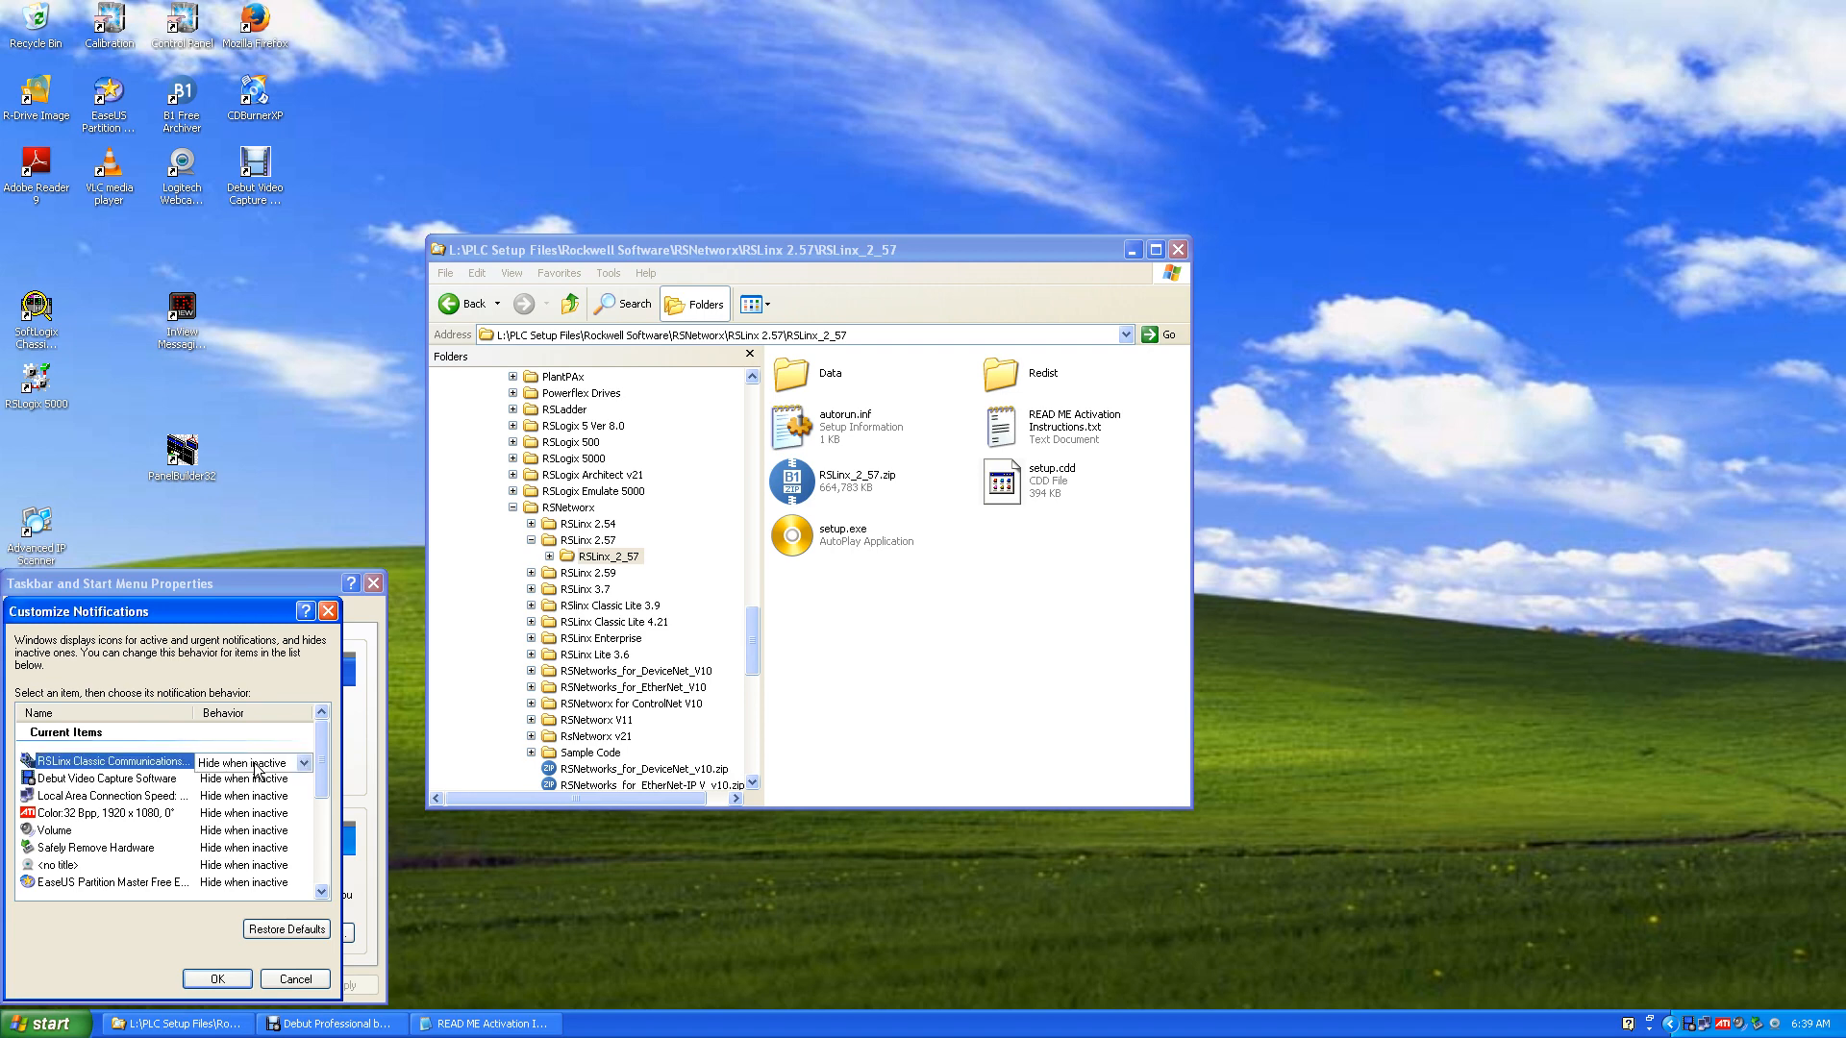
click(304, 764)
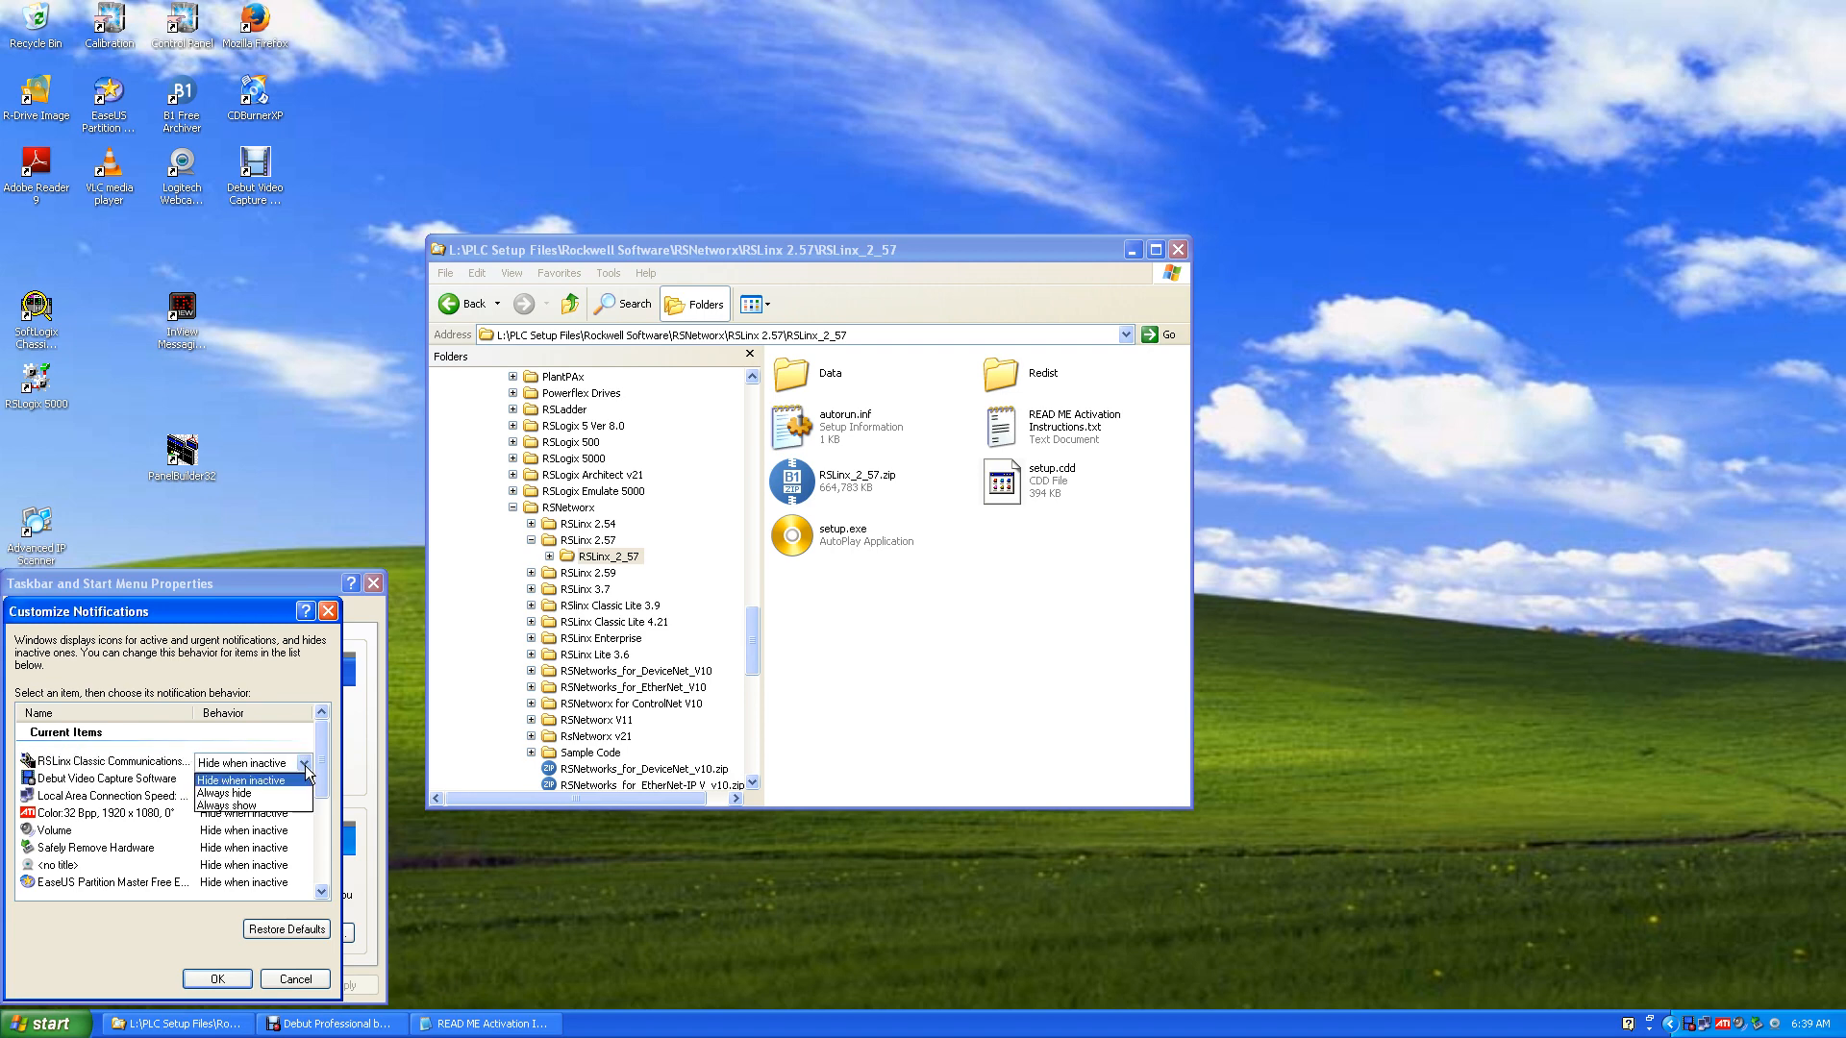
click(262, 805)
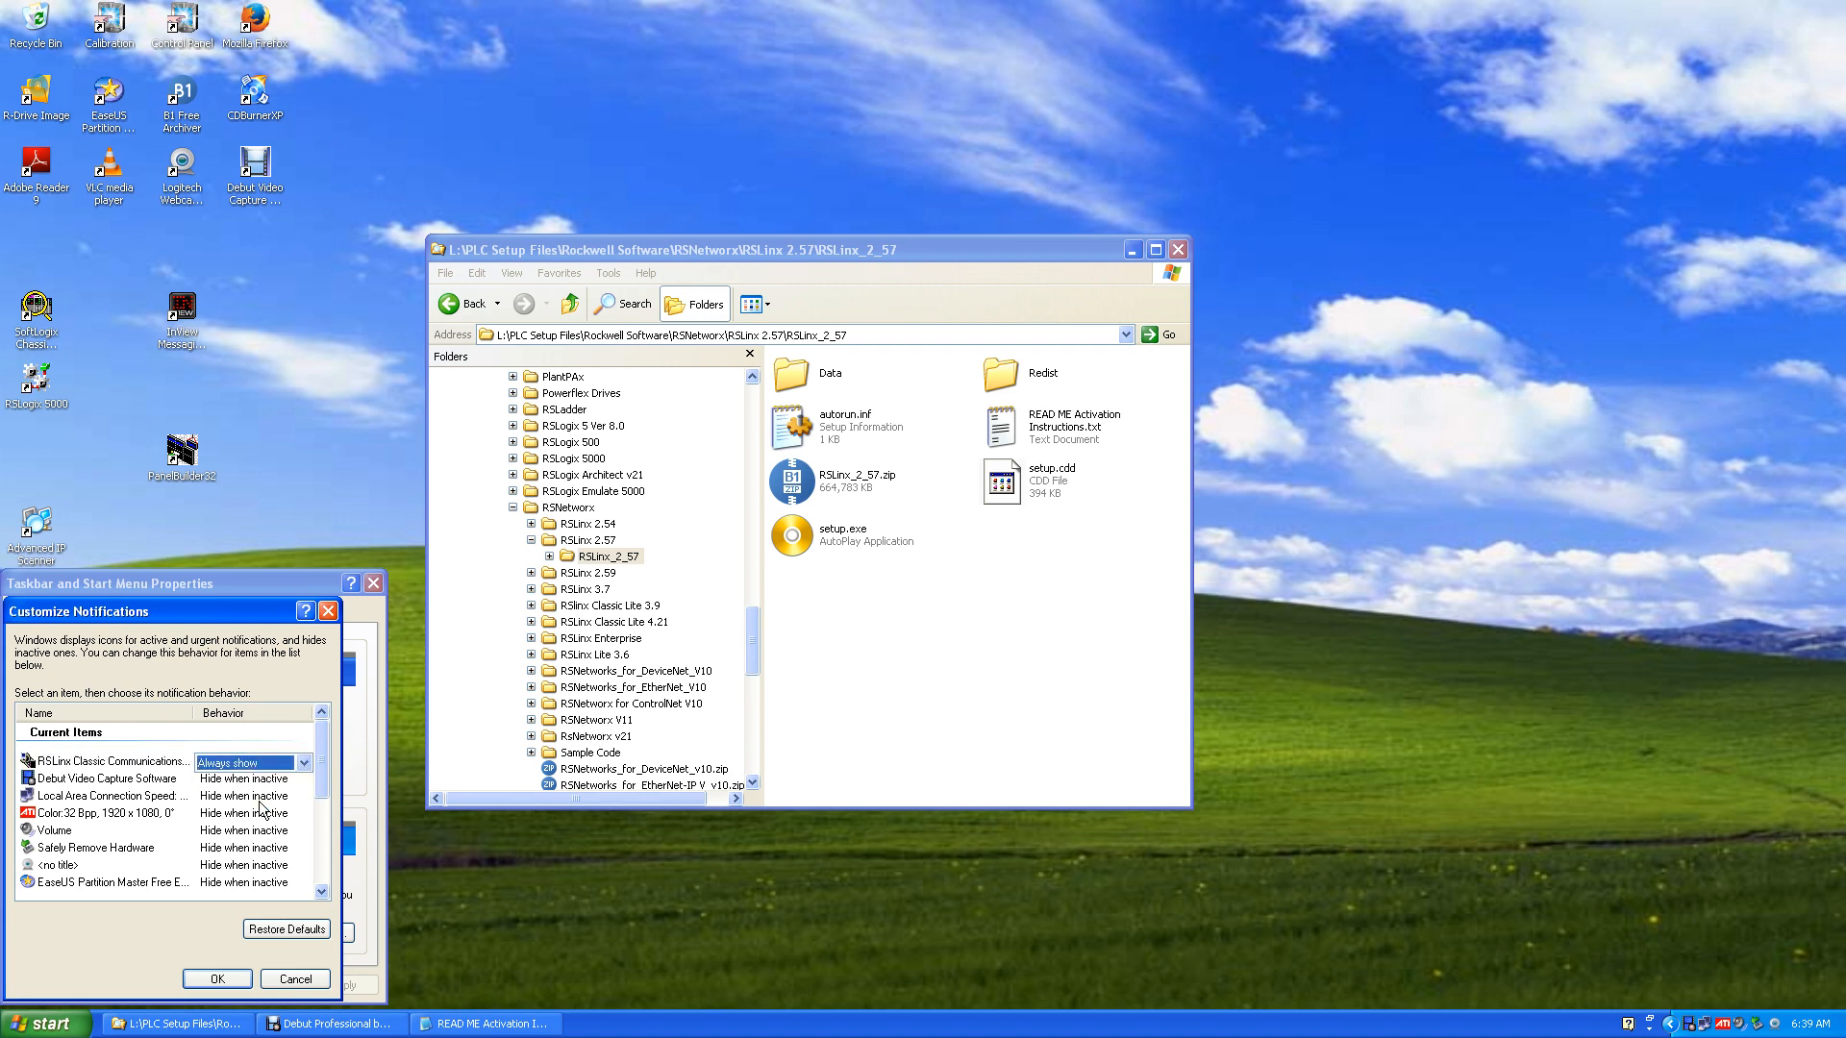
Try to set the Local Area Connection notification icon to Always show
click(274, 798)
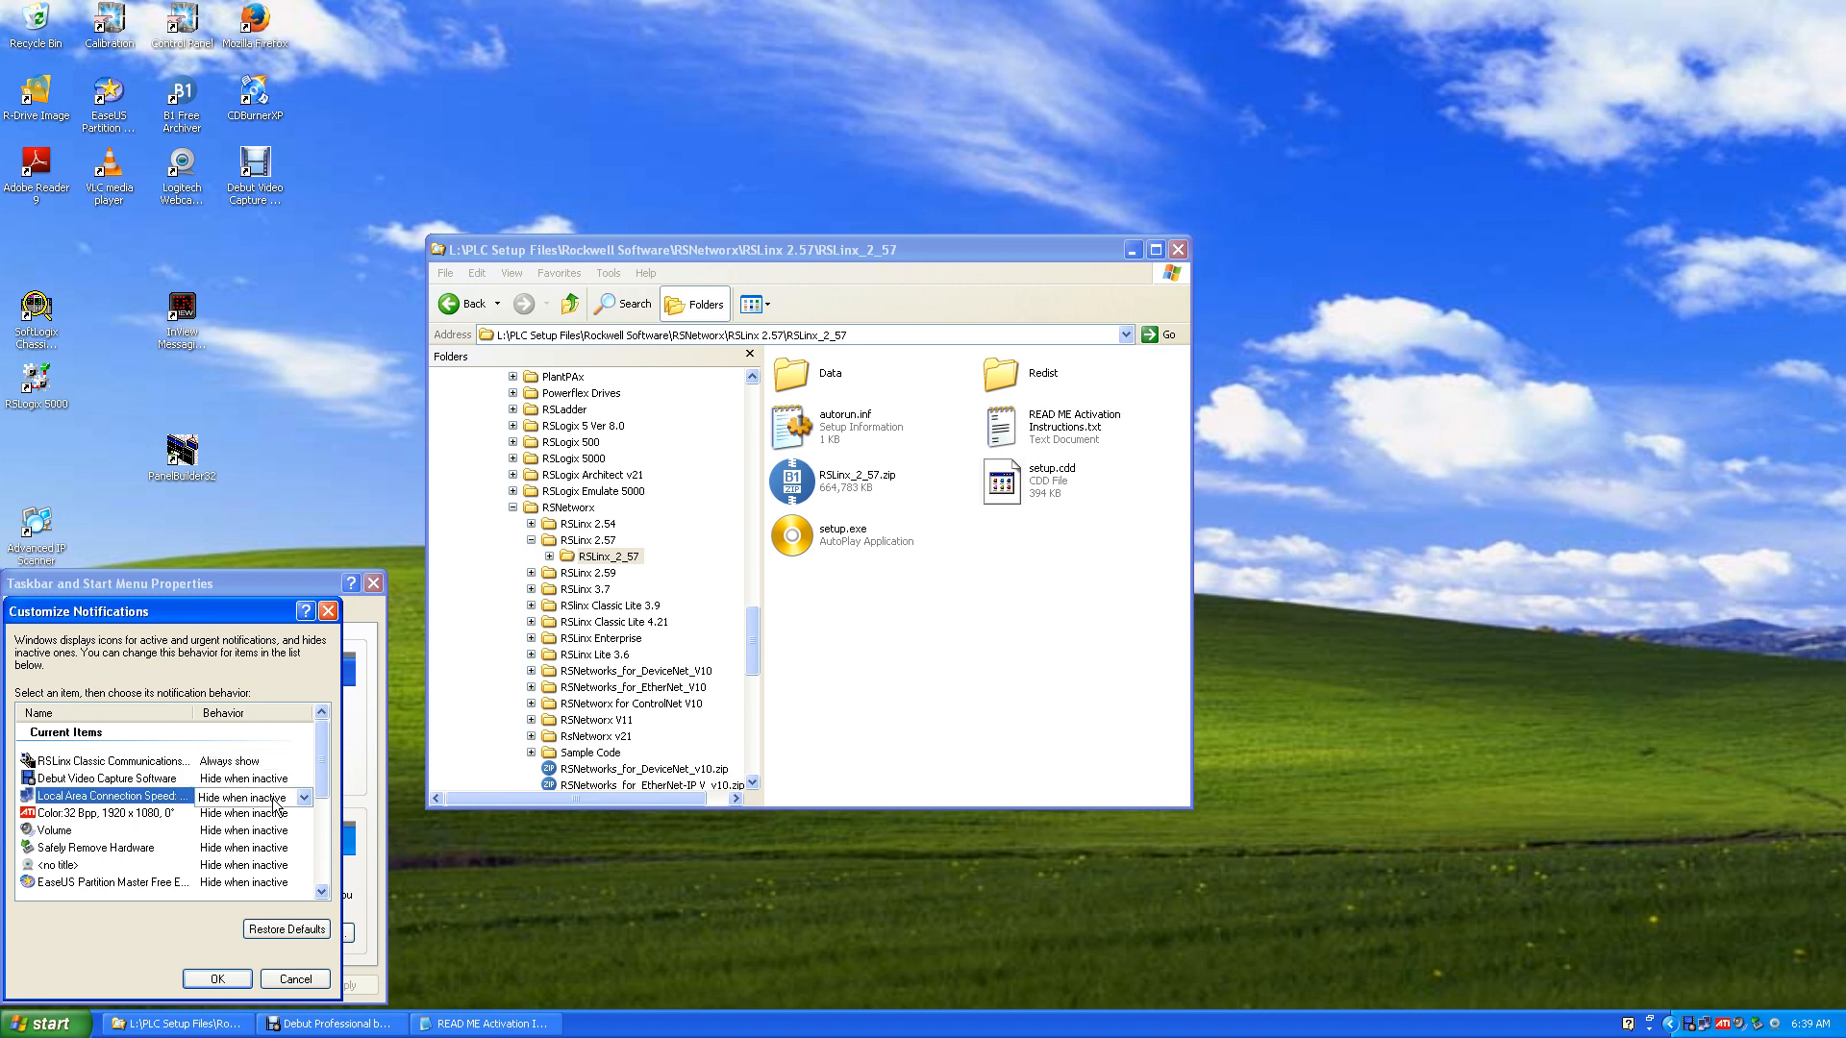
click(300, 799)
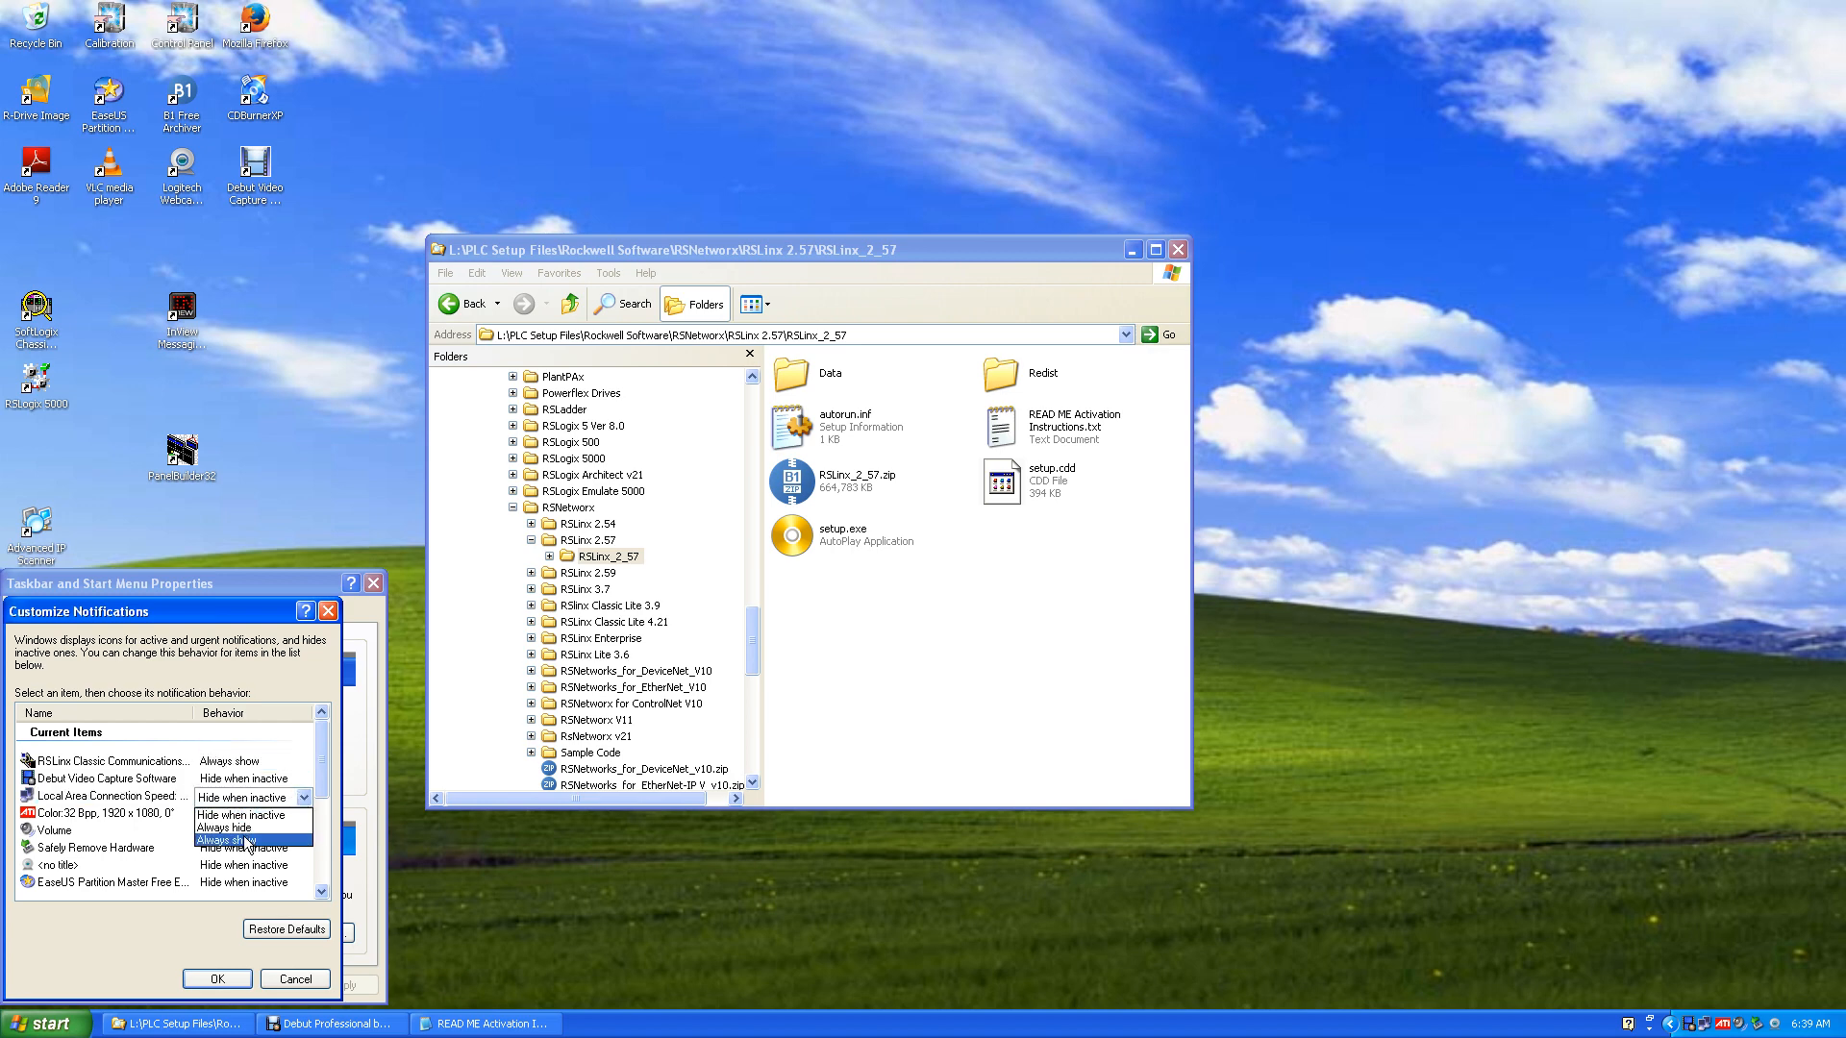
click(245, 840)
Set the Volume notification icon to Always show and confirm the notification and taskbar settings
click(275, 830)
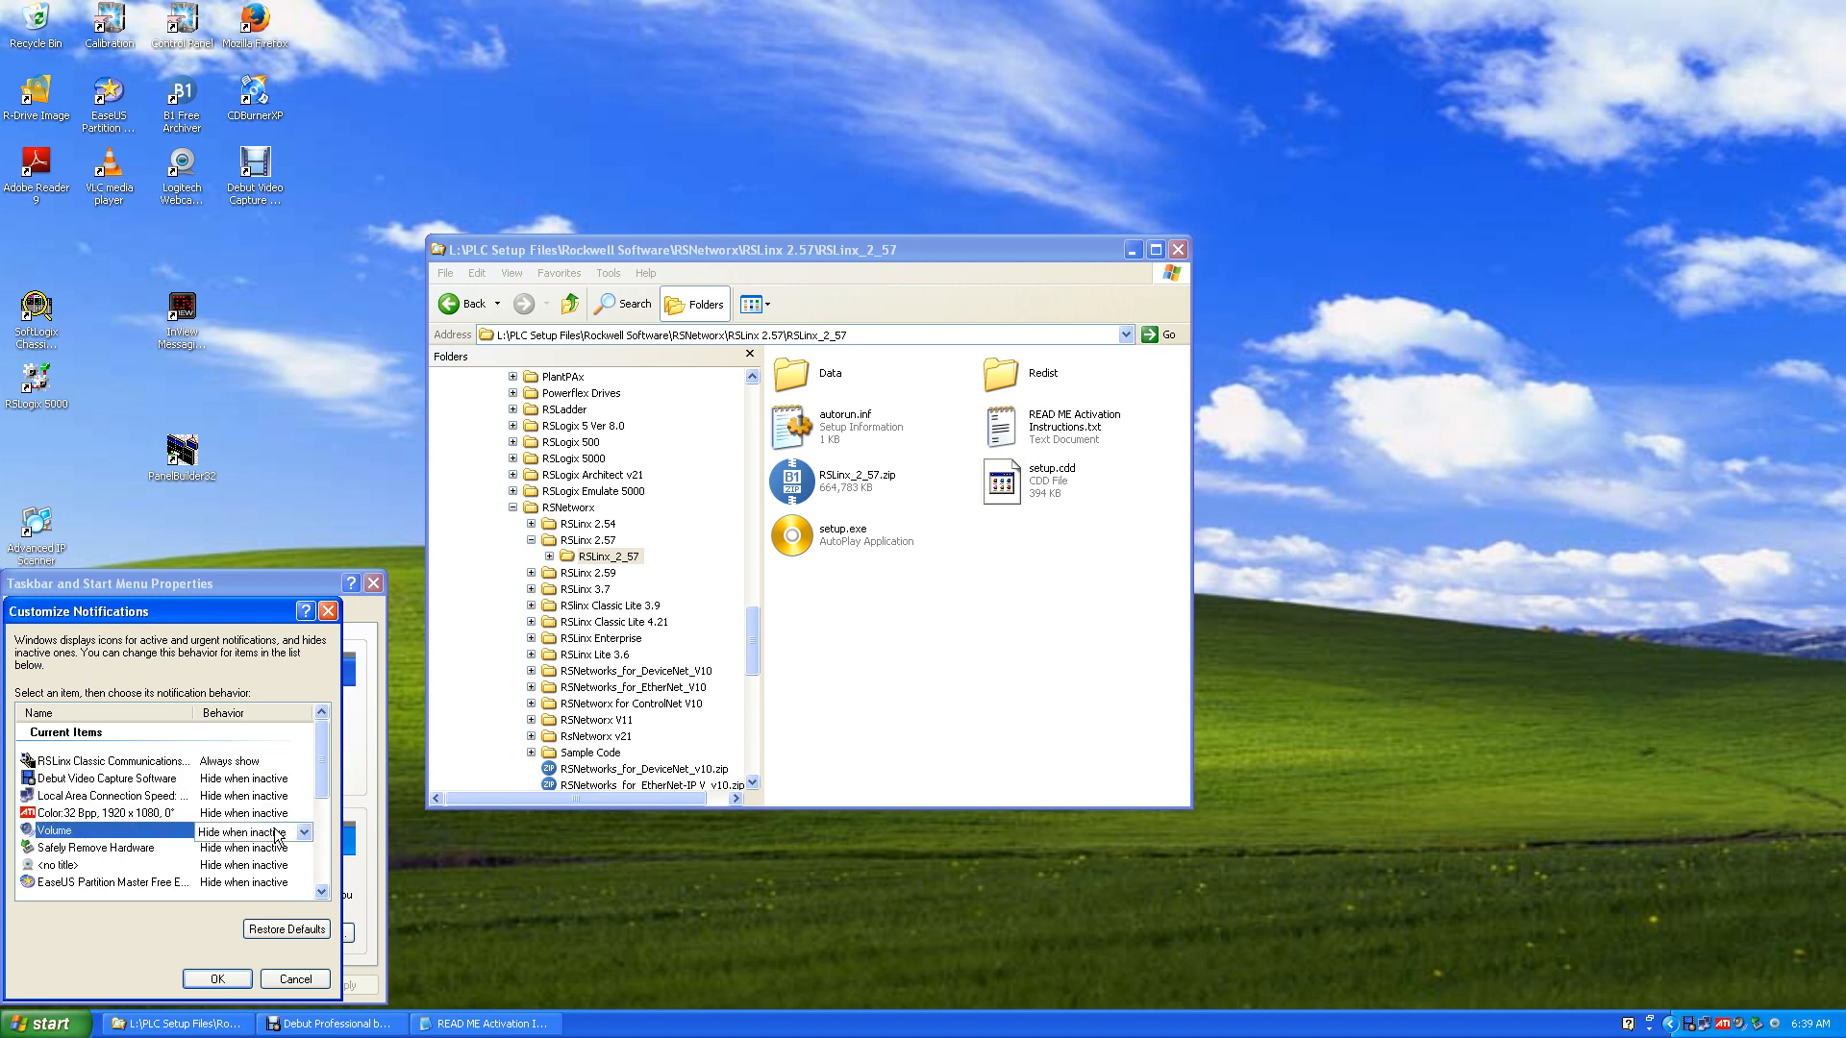
click(304, 833)
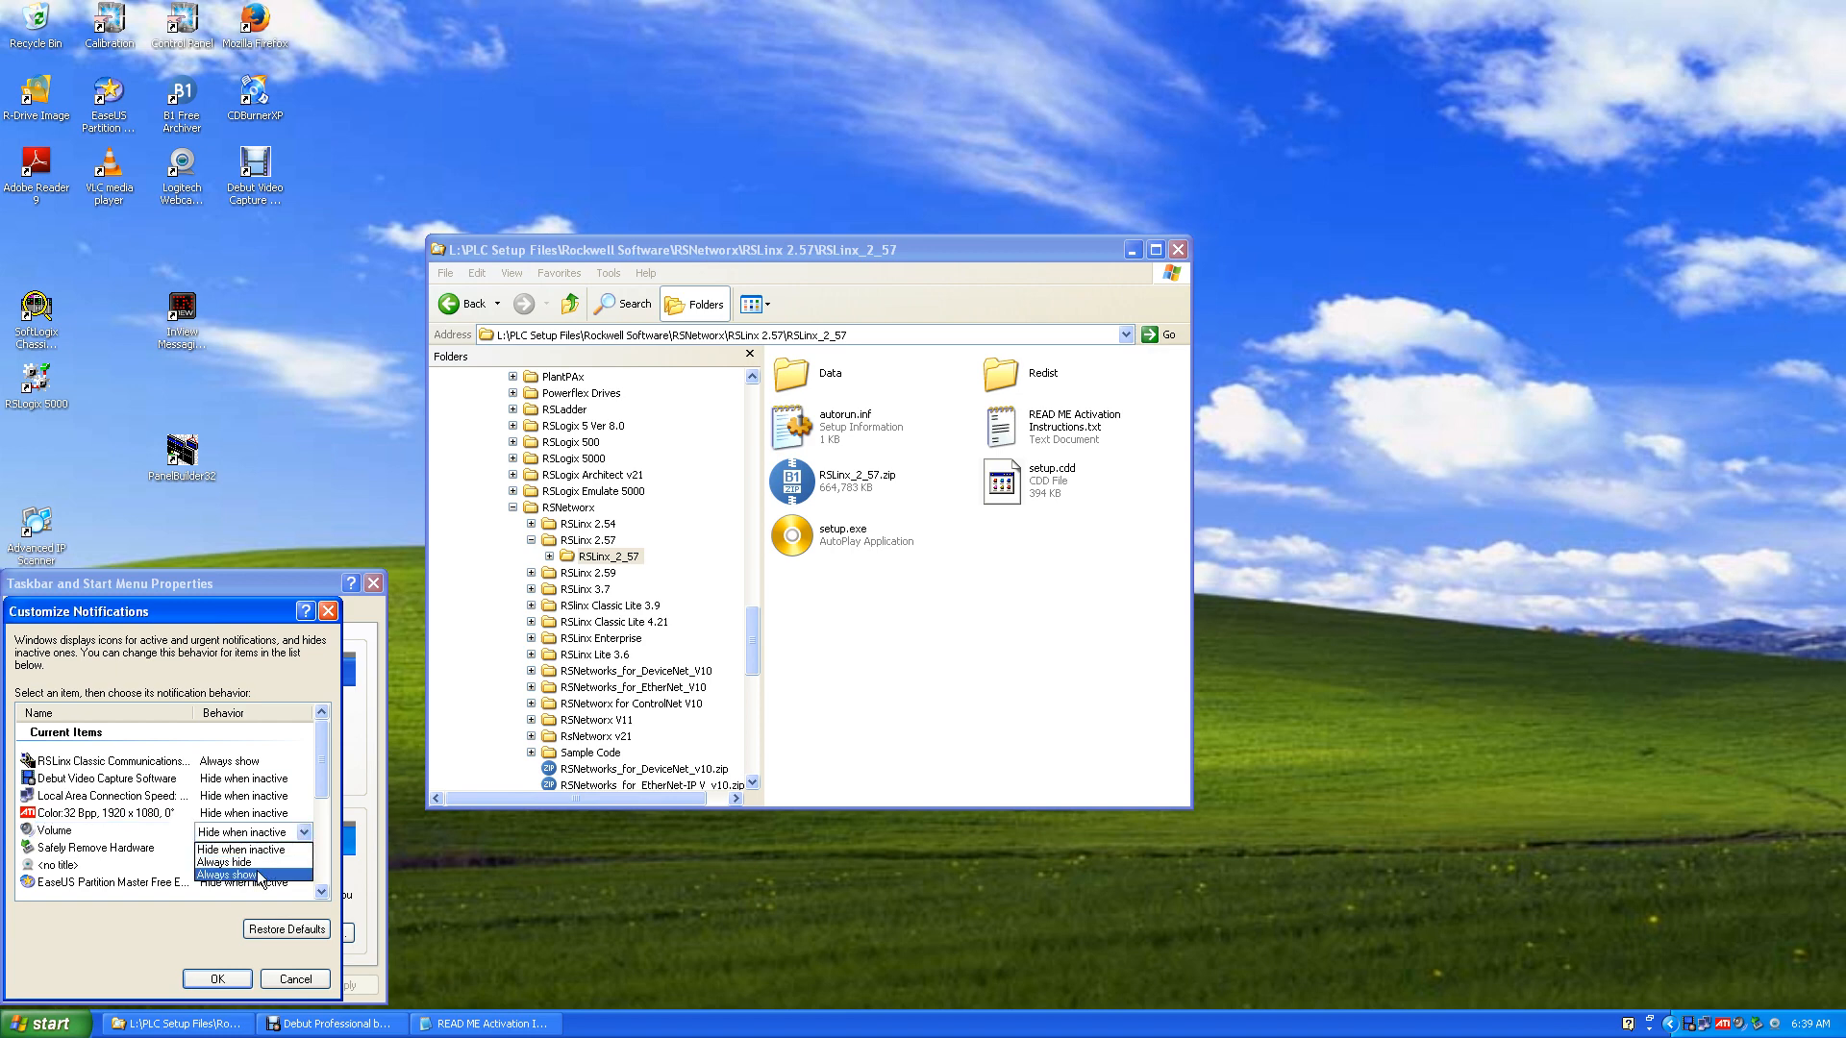
click(259, 875)
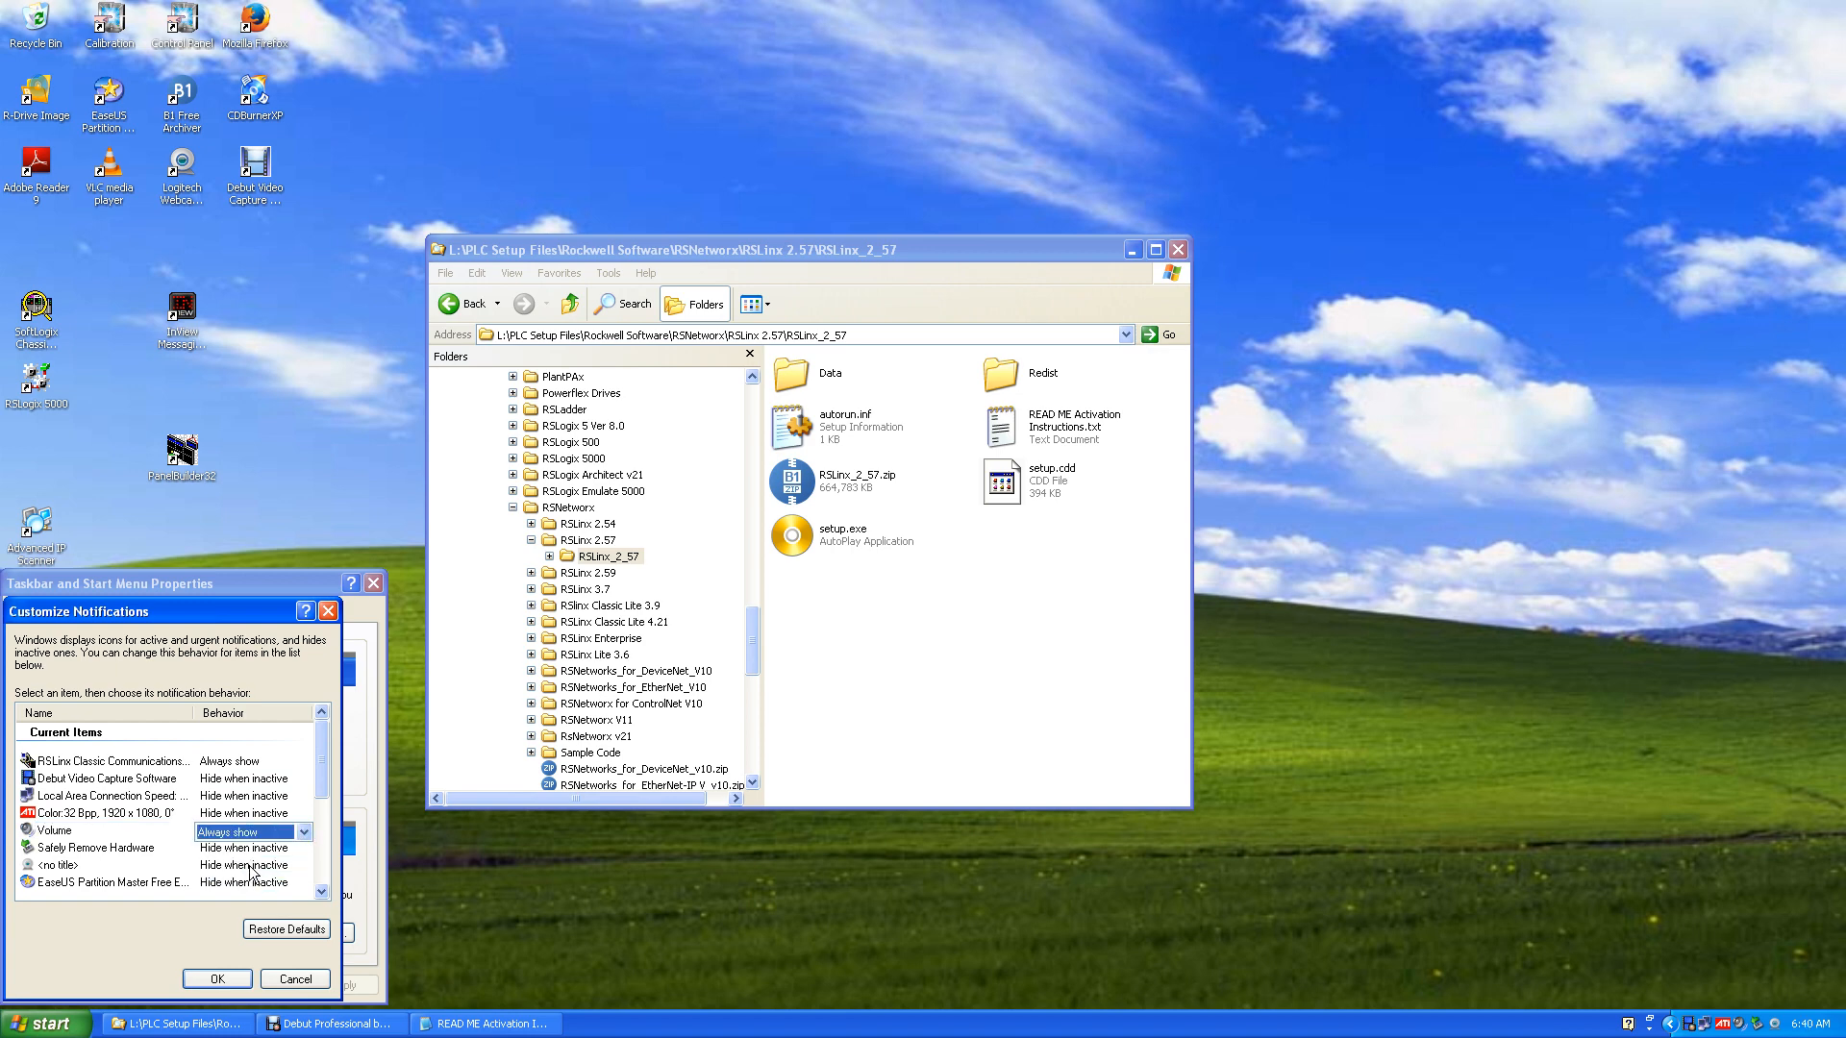
click(227, 981)
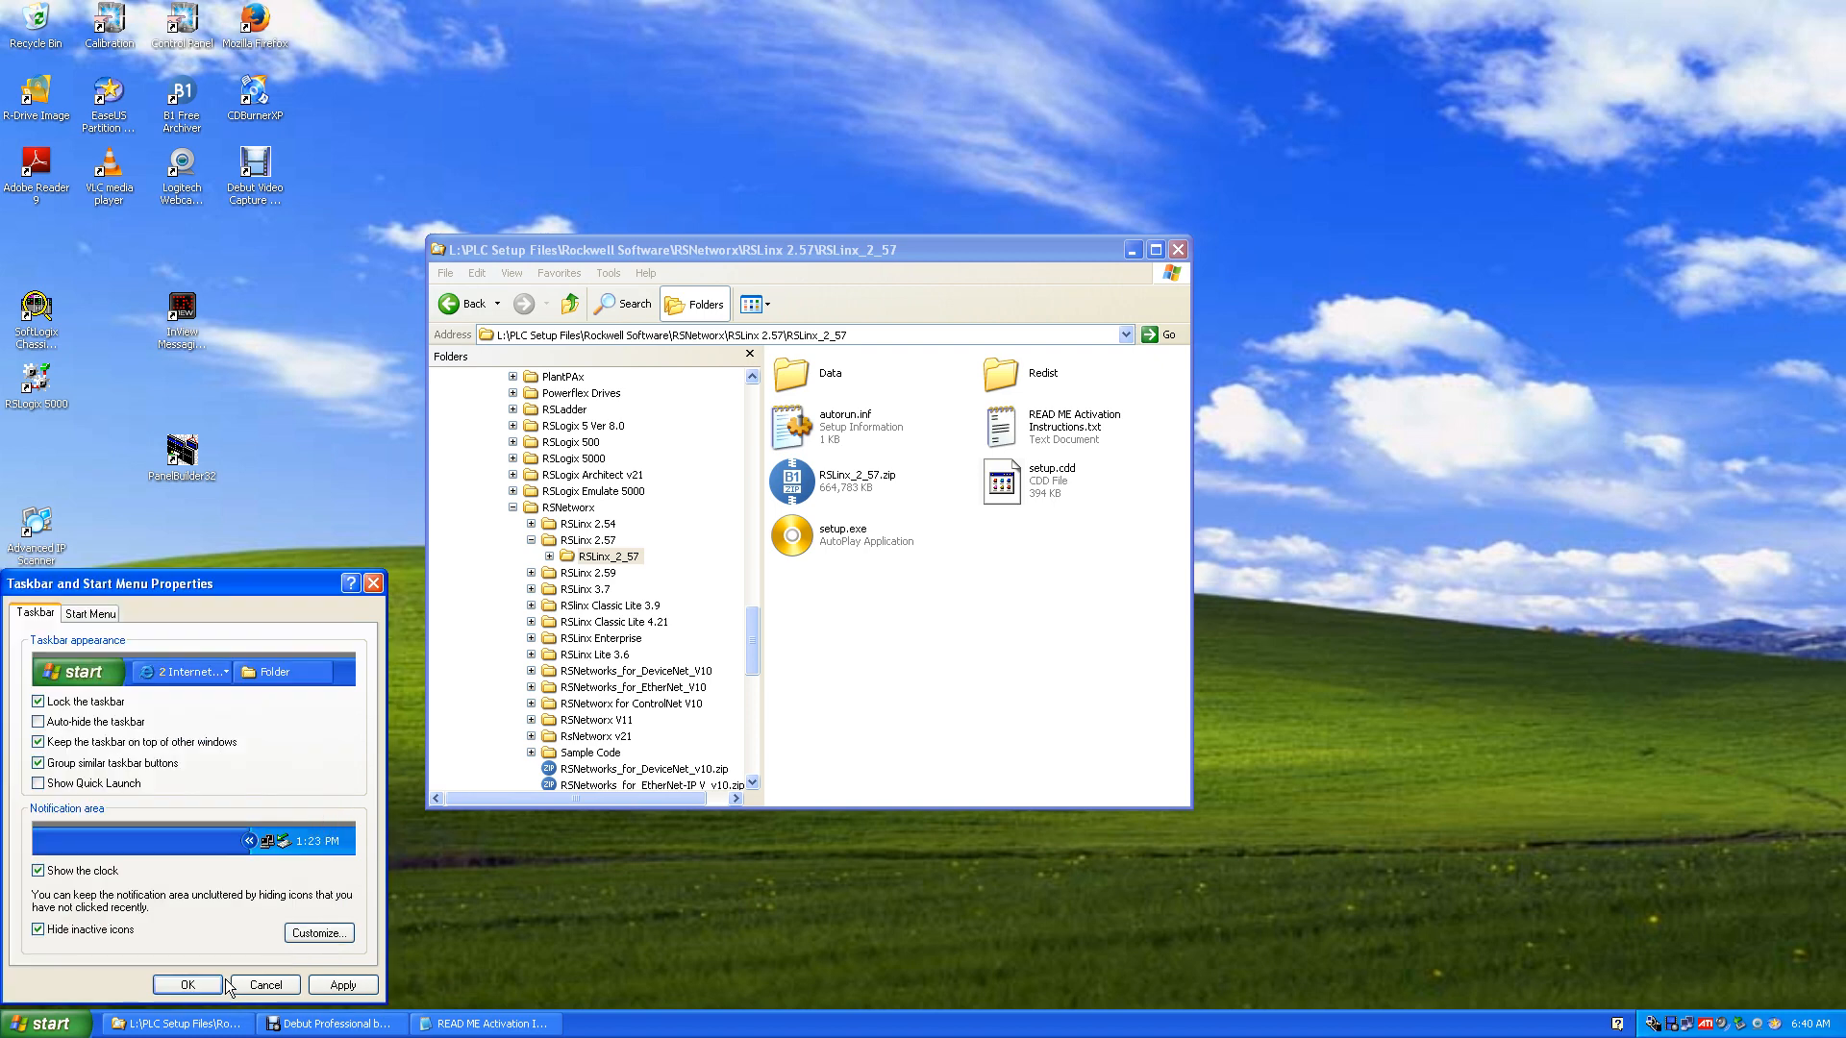
click(206, 980)
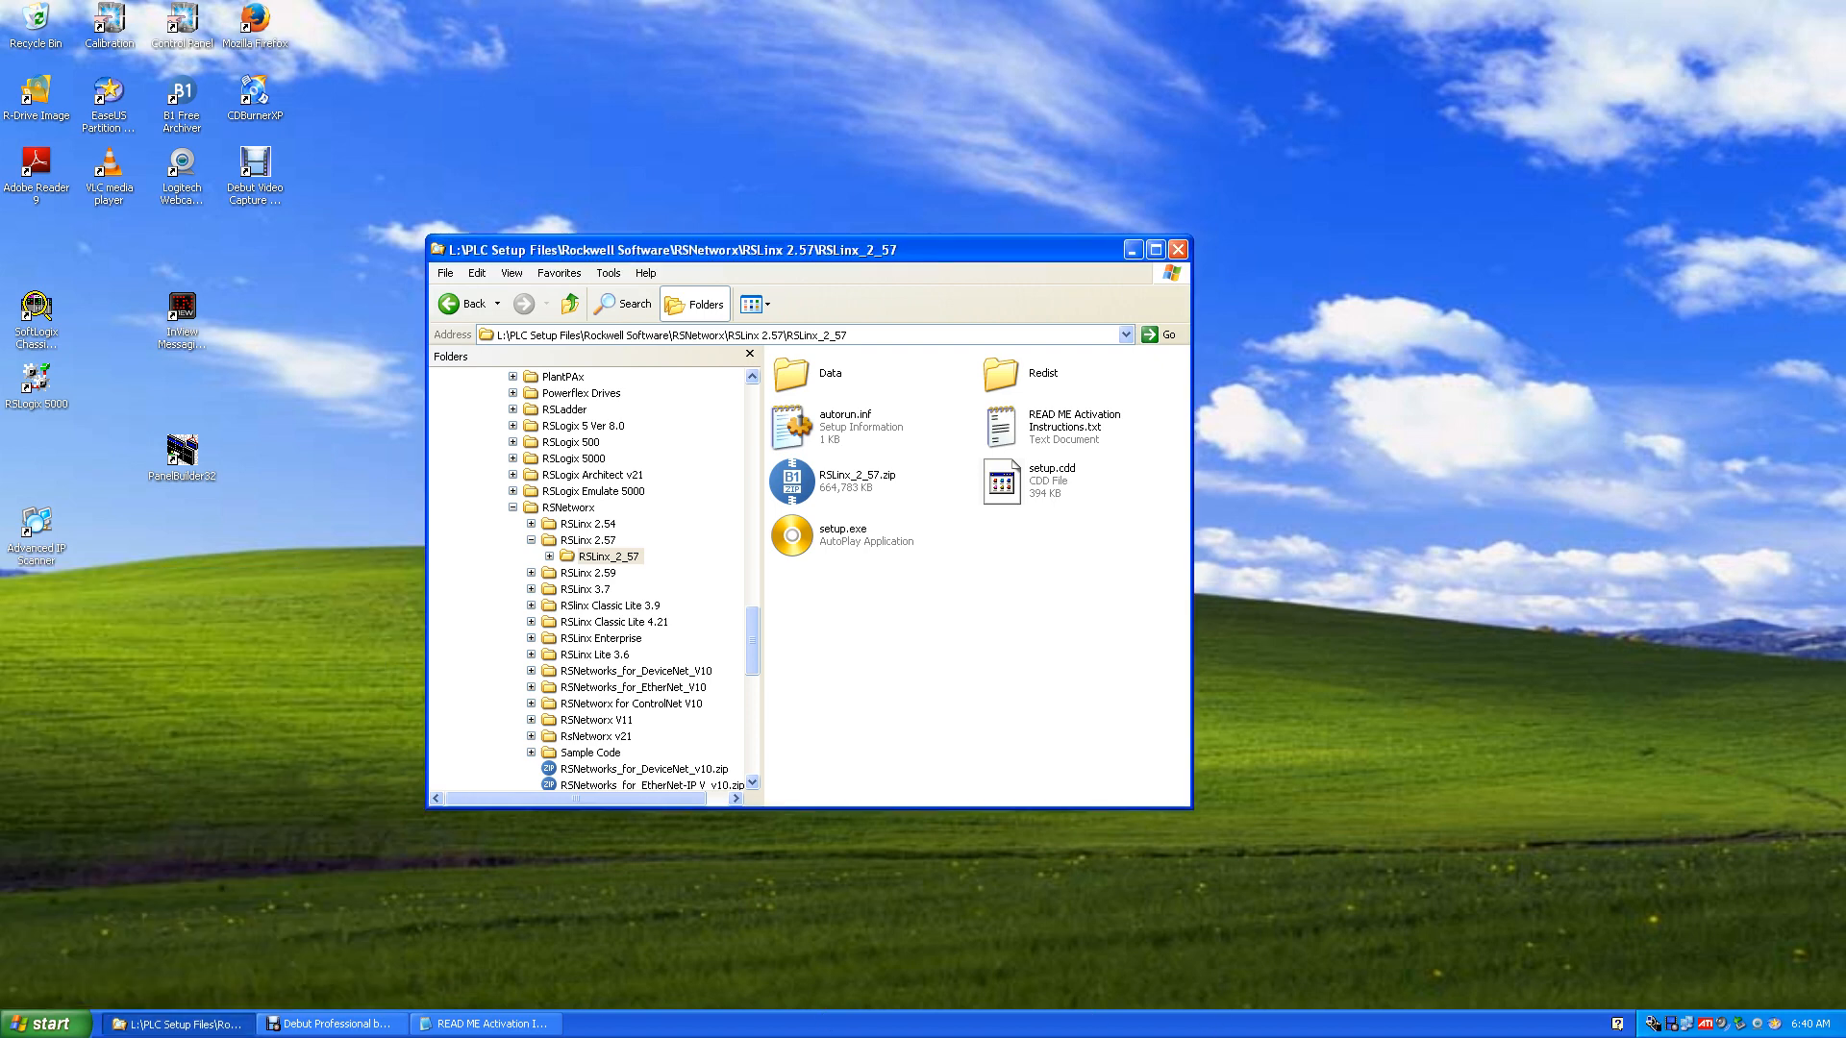
Open RSLinx Classic Gateway from its notification icon and display the RSWho station browser
double_click(1651, 1024)
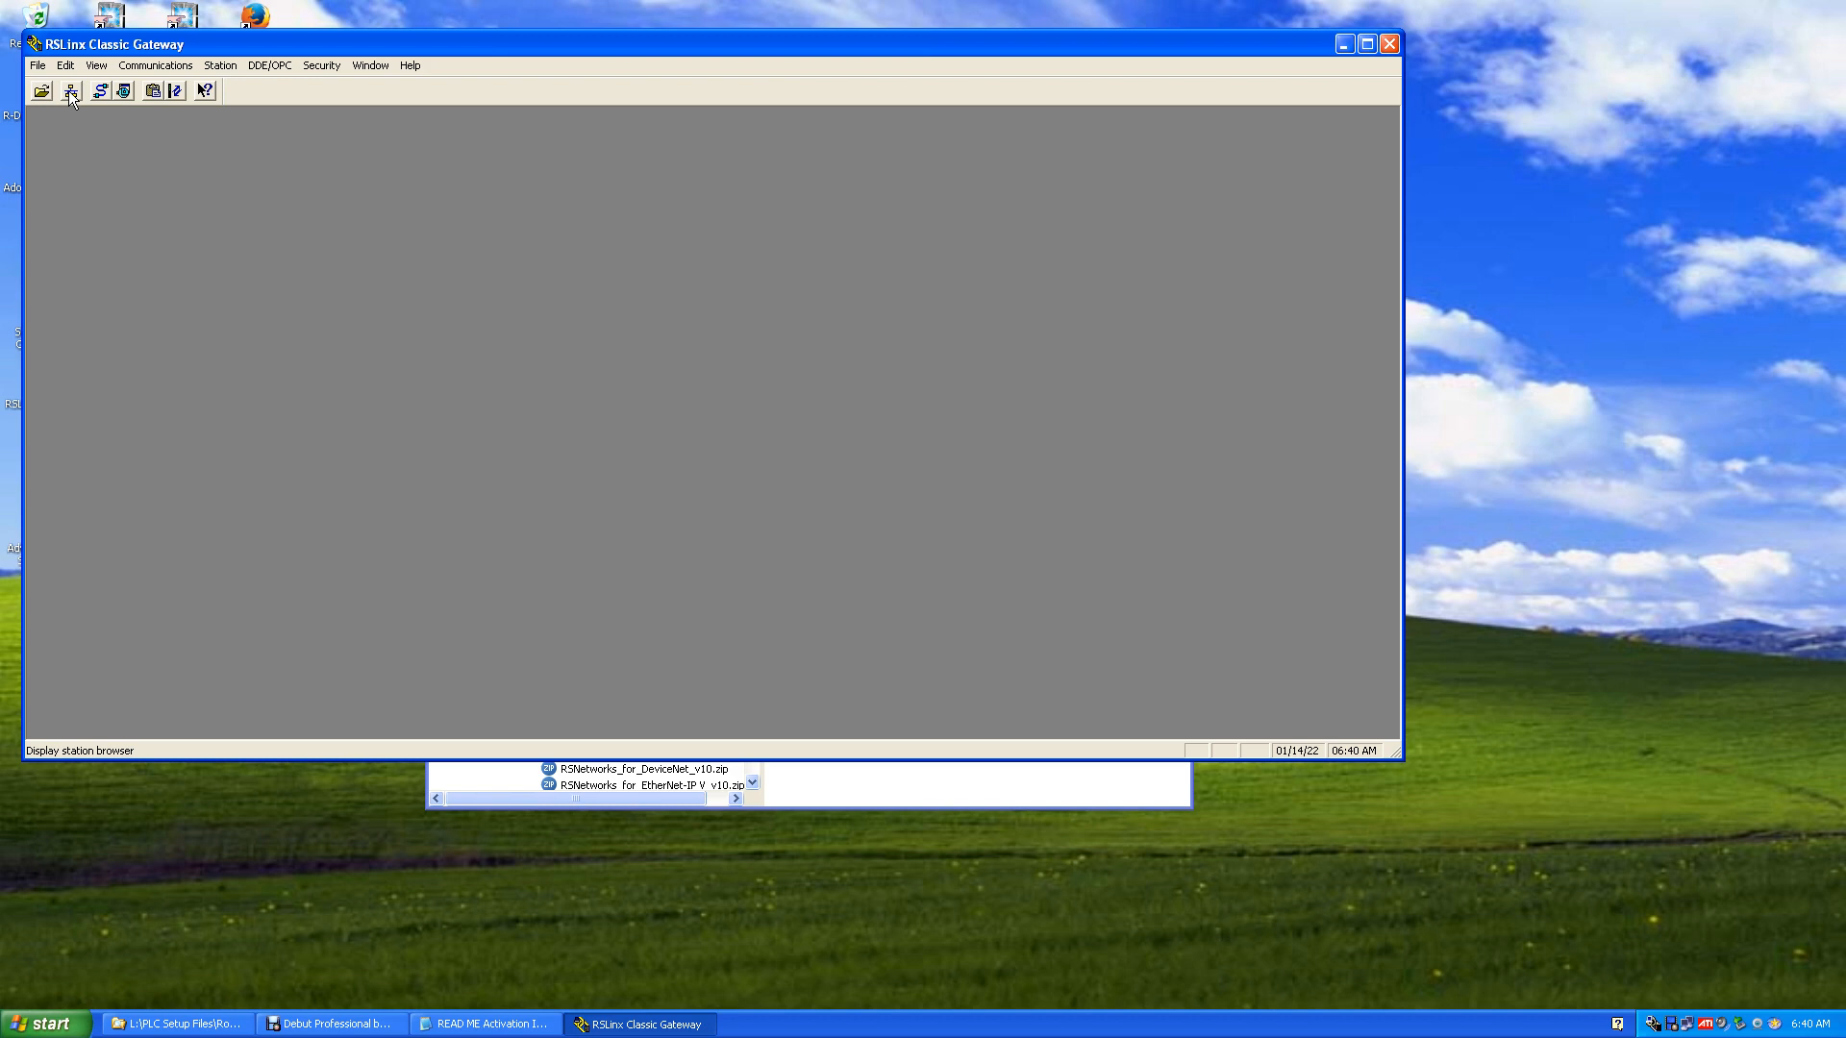
click(72, 93)
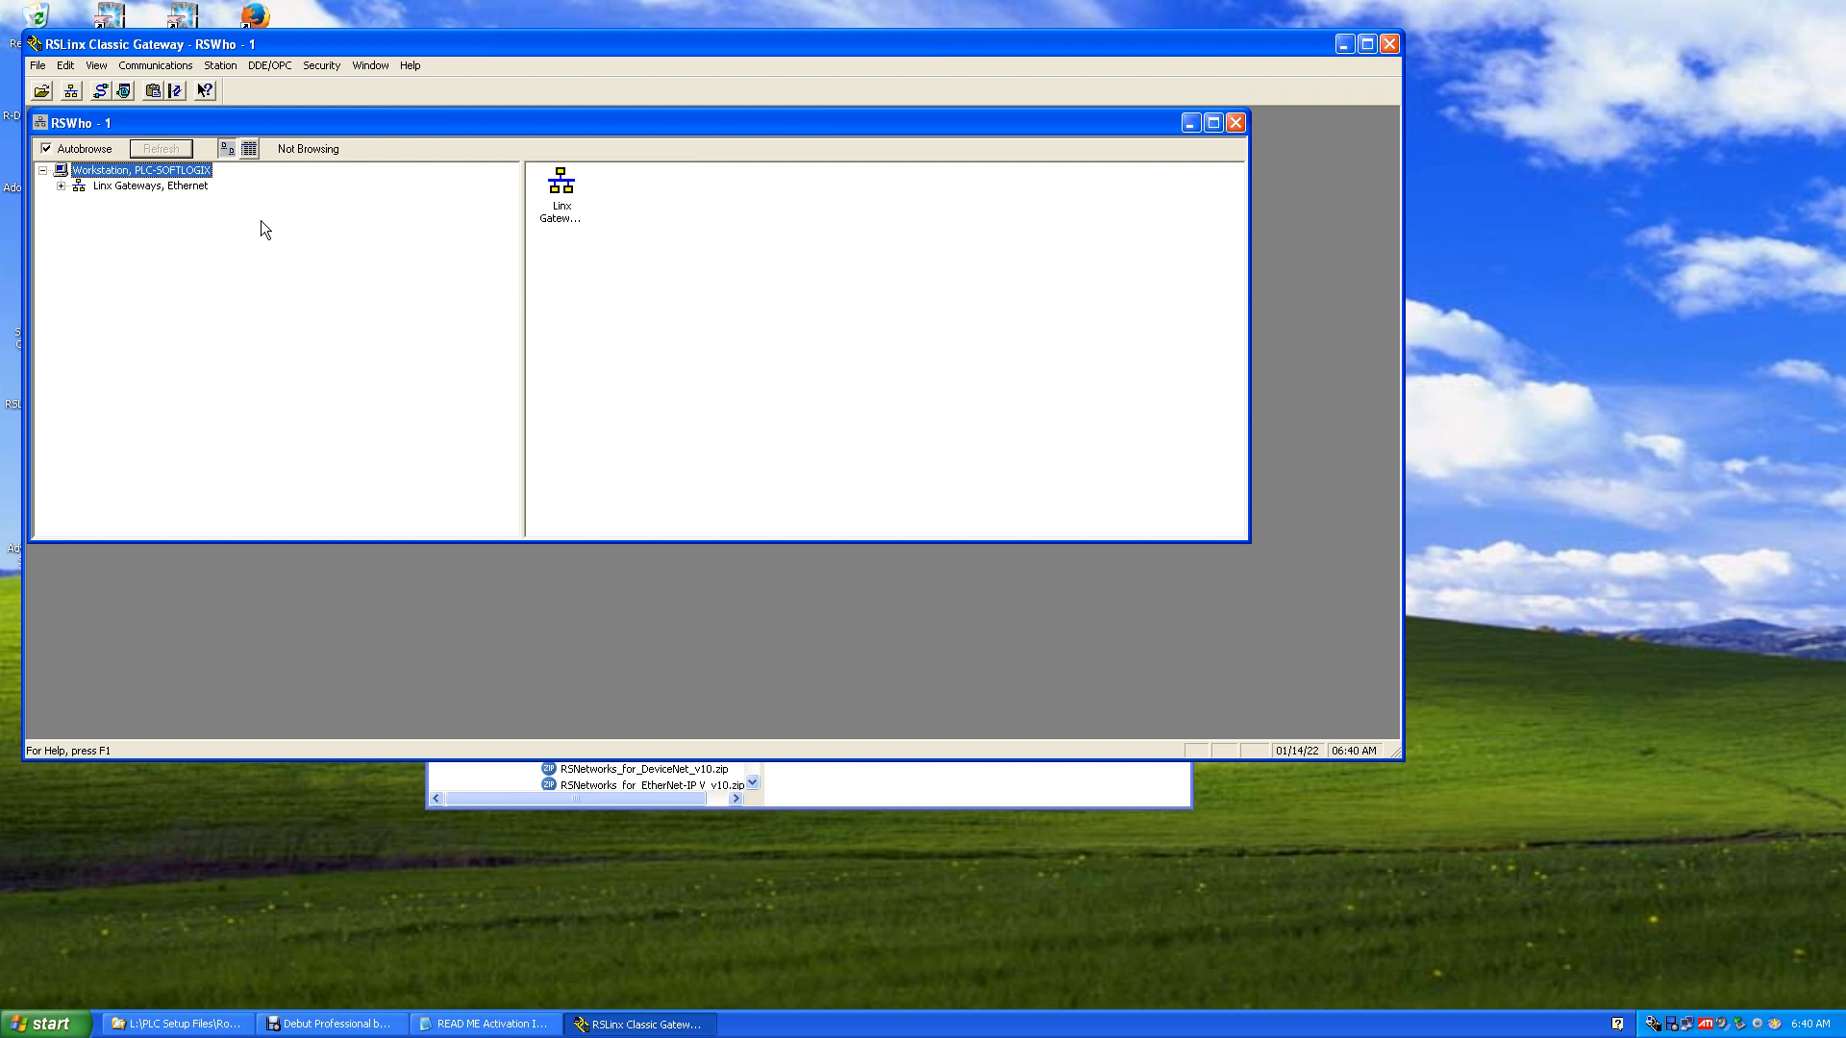
Add a new RS-232 DF1 devices driver in the driver configuration, accepting the name AB_DF1-1
click(159, 65)
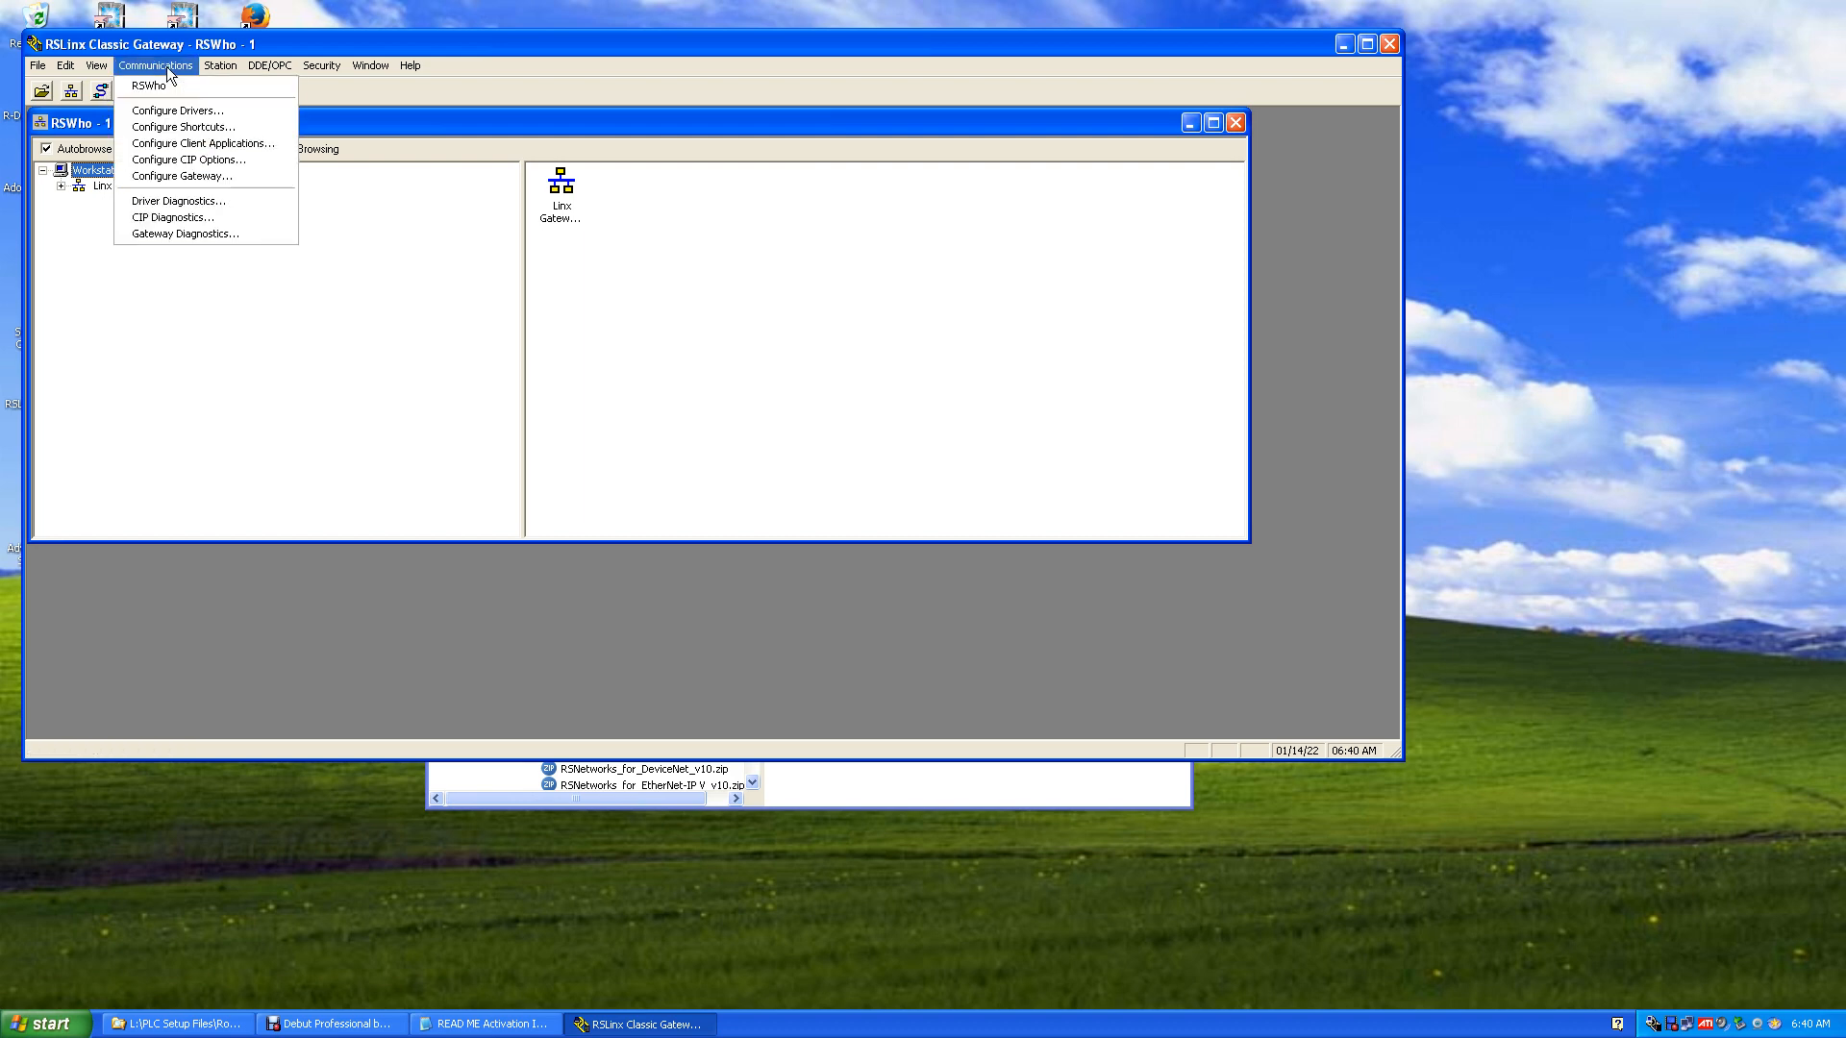
click(190, 112)
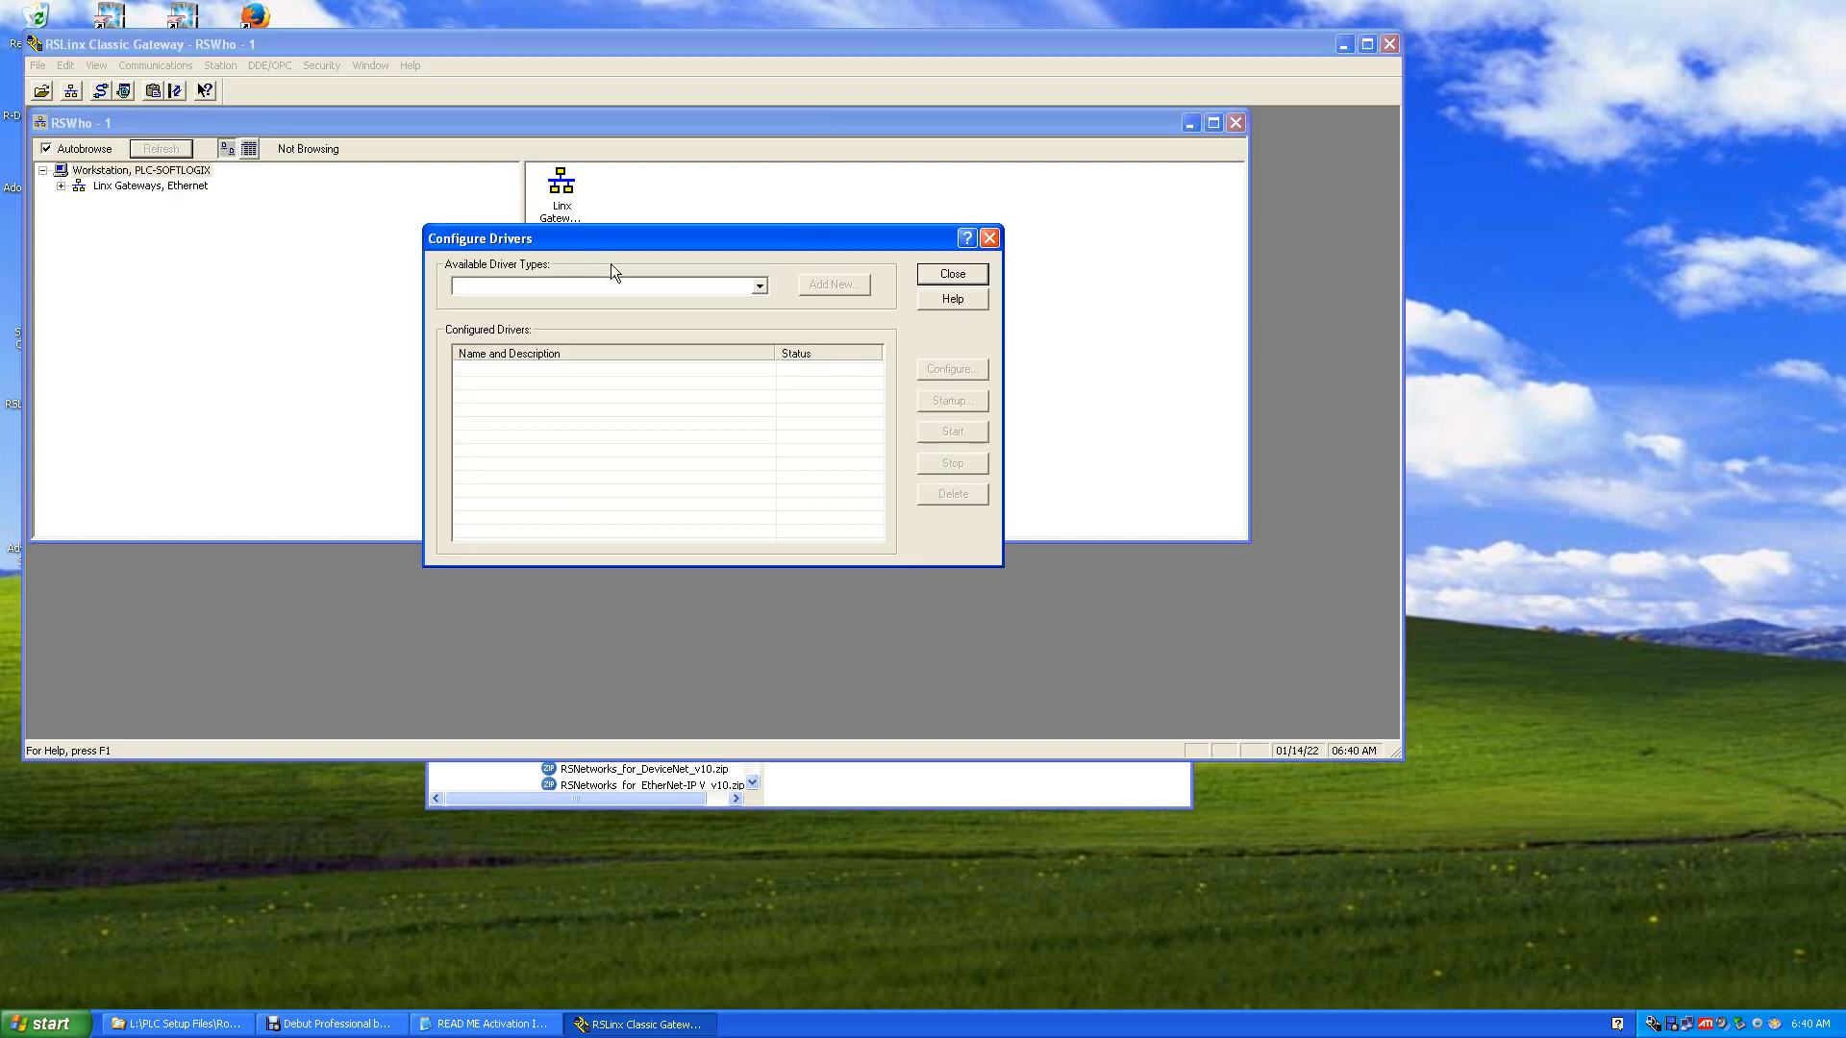
click(764, 286)
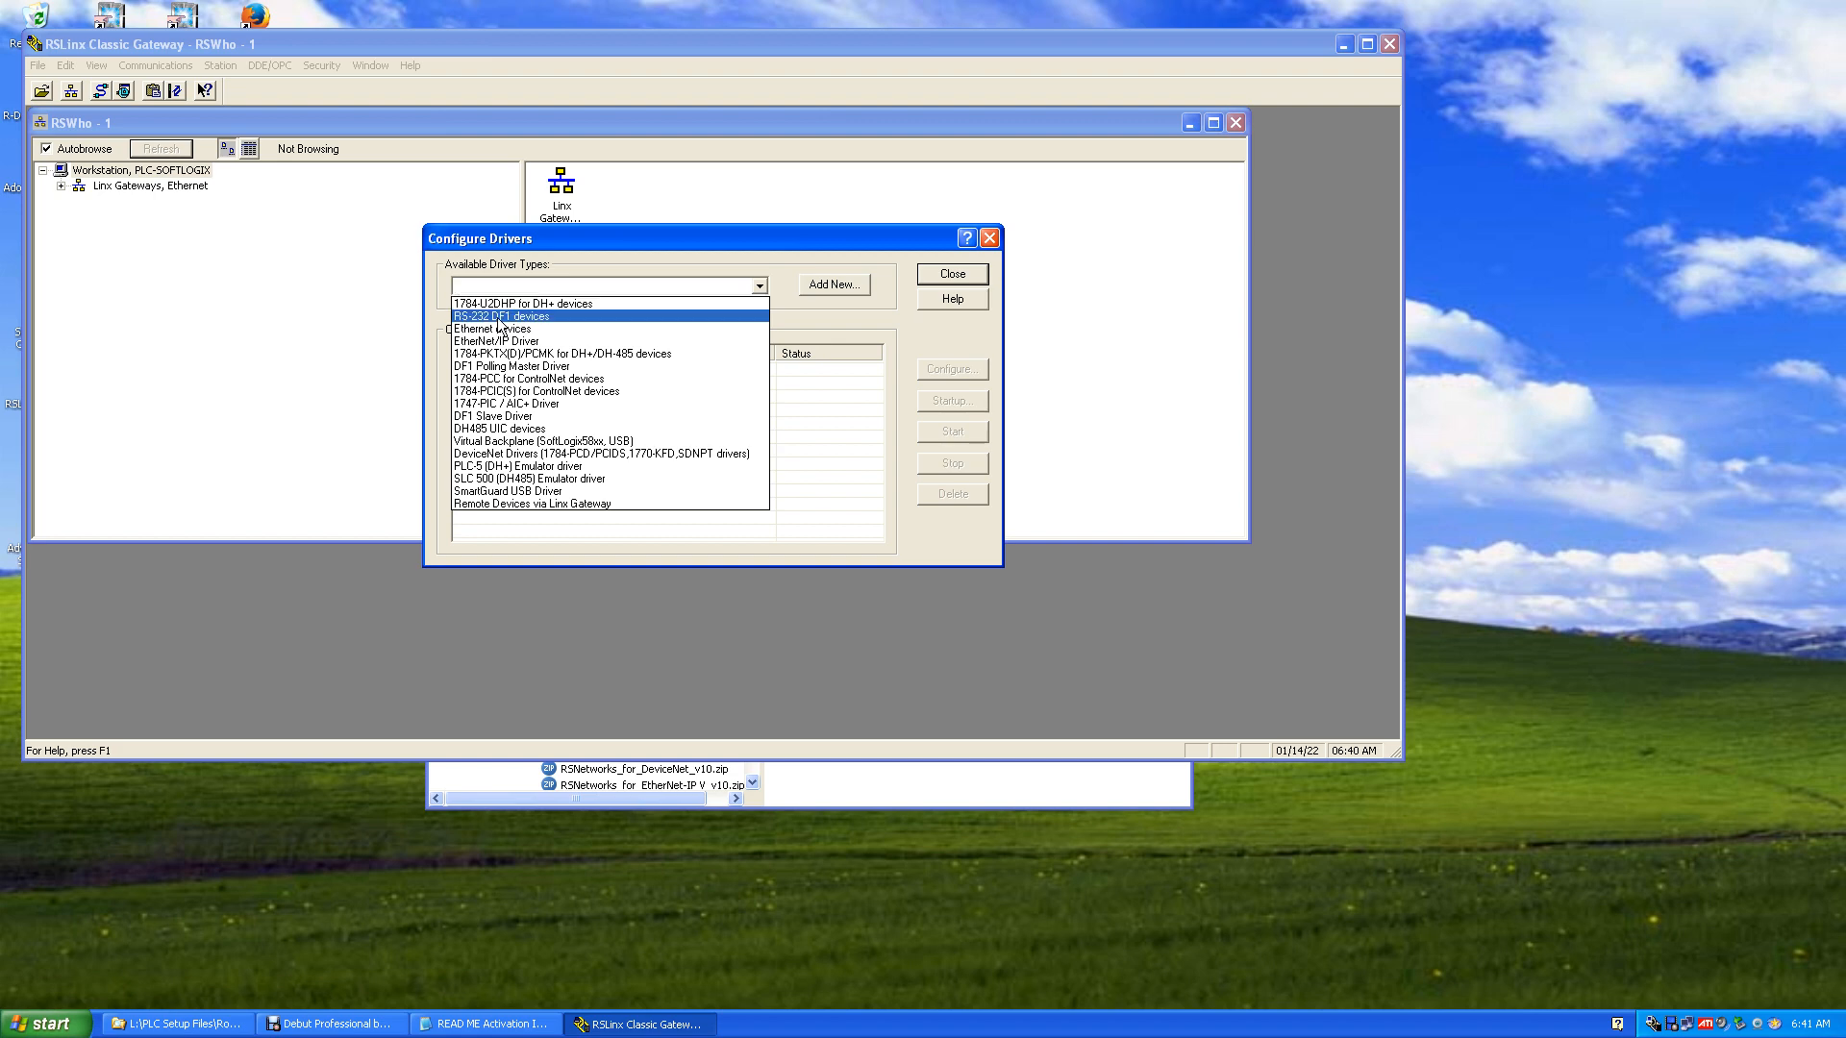
click(498, 317)
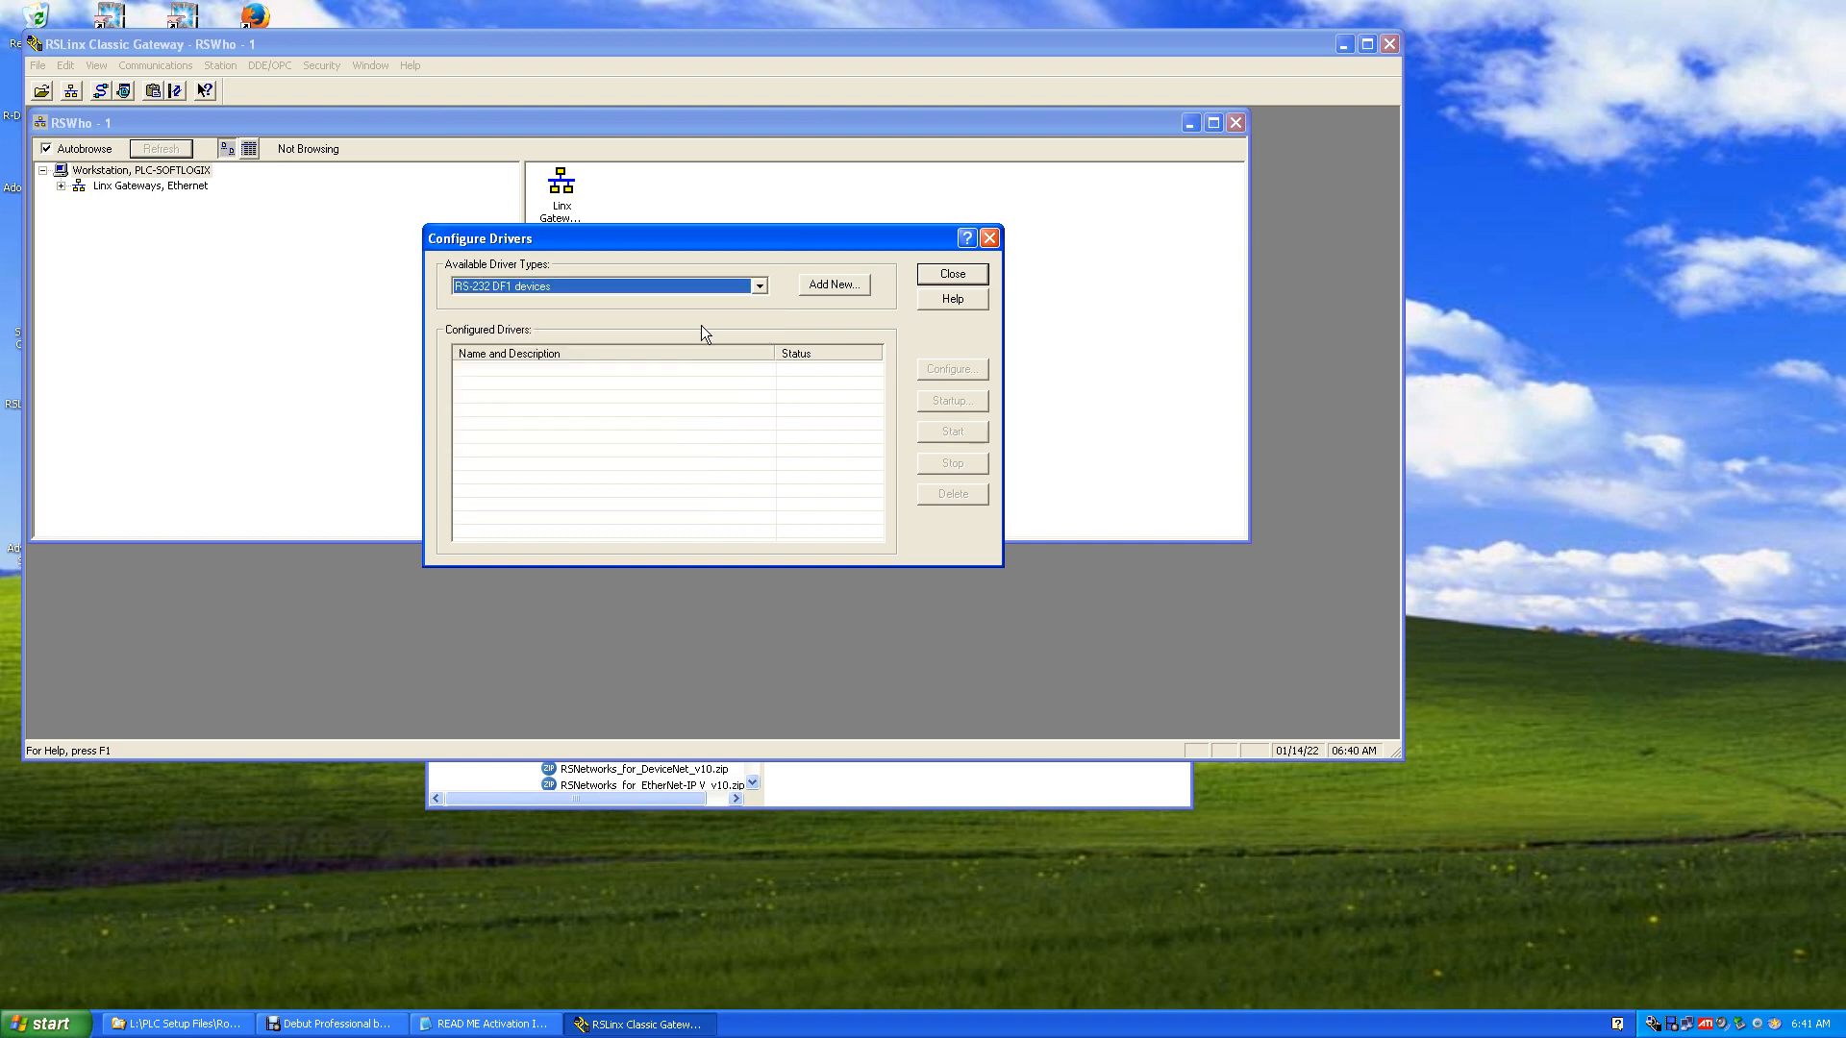
click(831, 288)
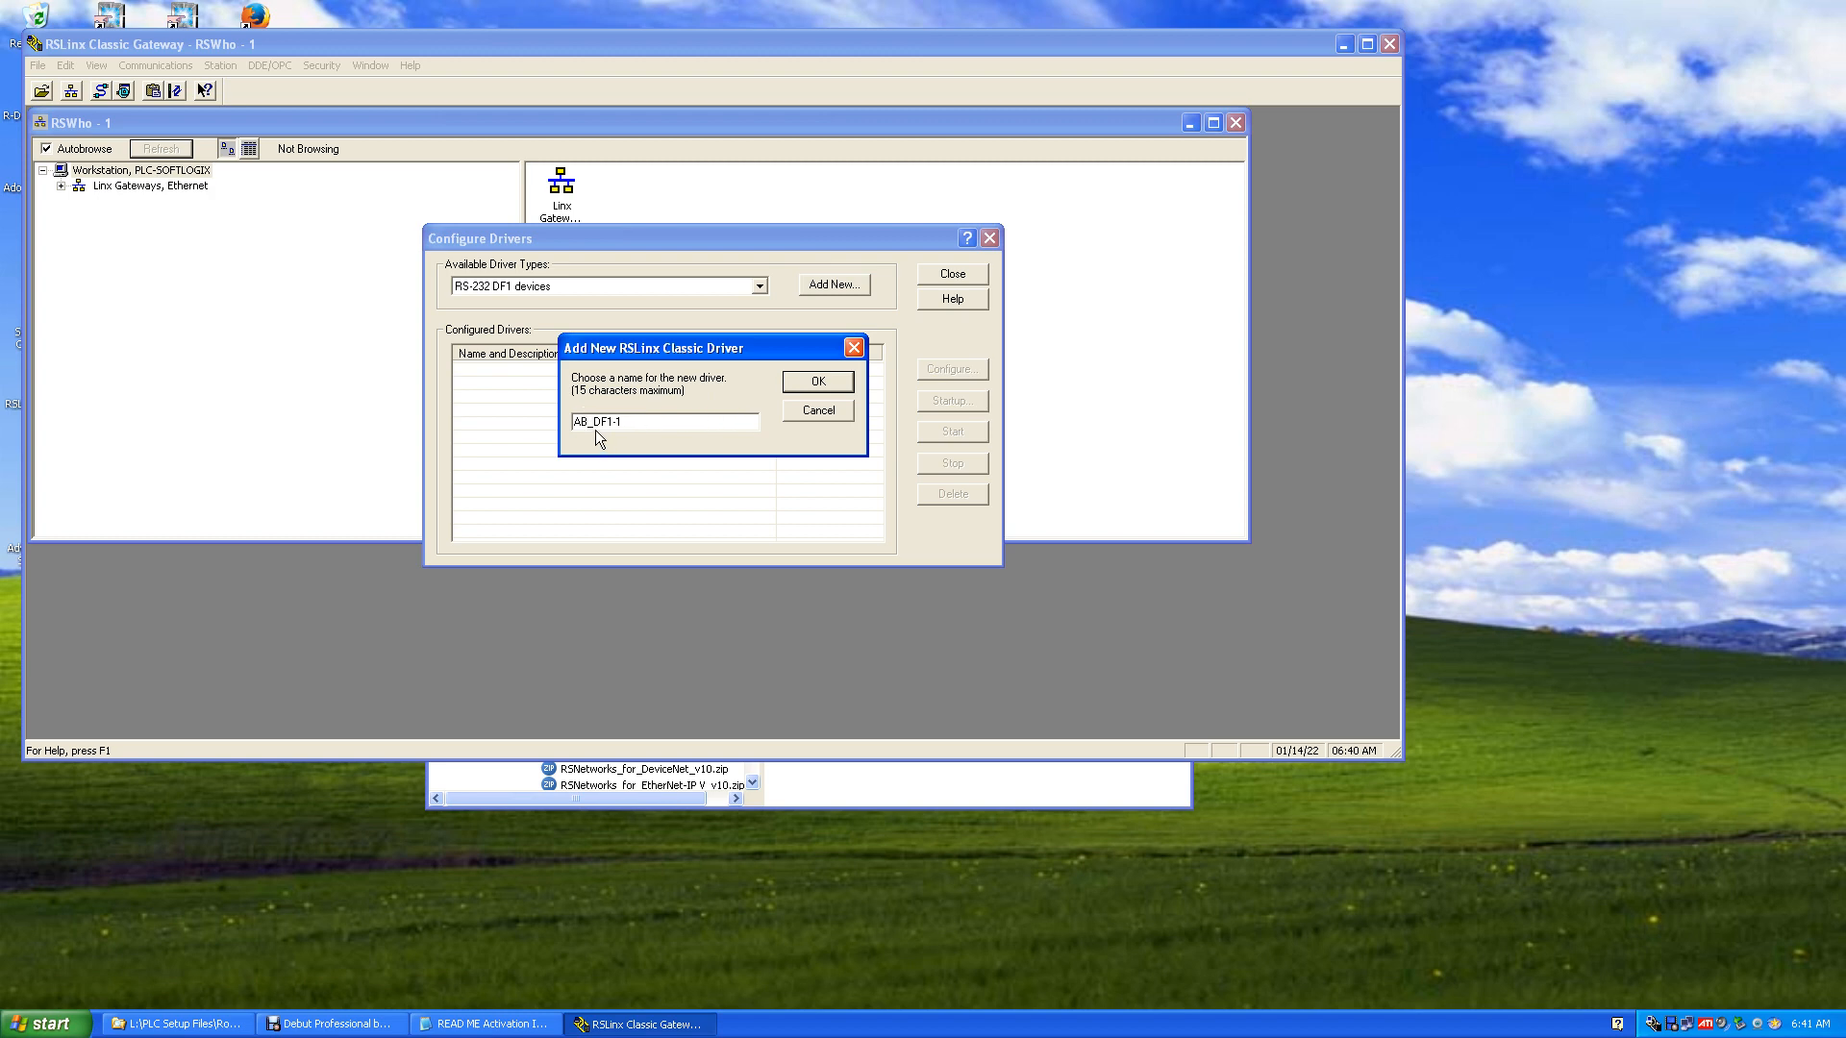
click(825, 385)
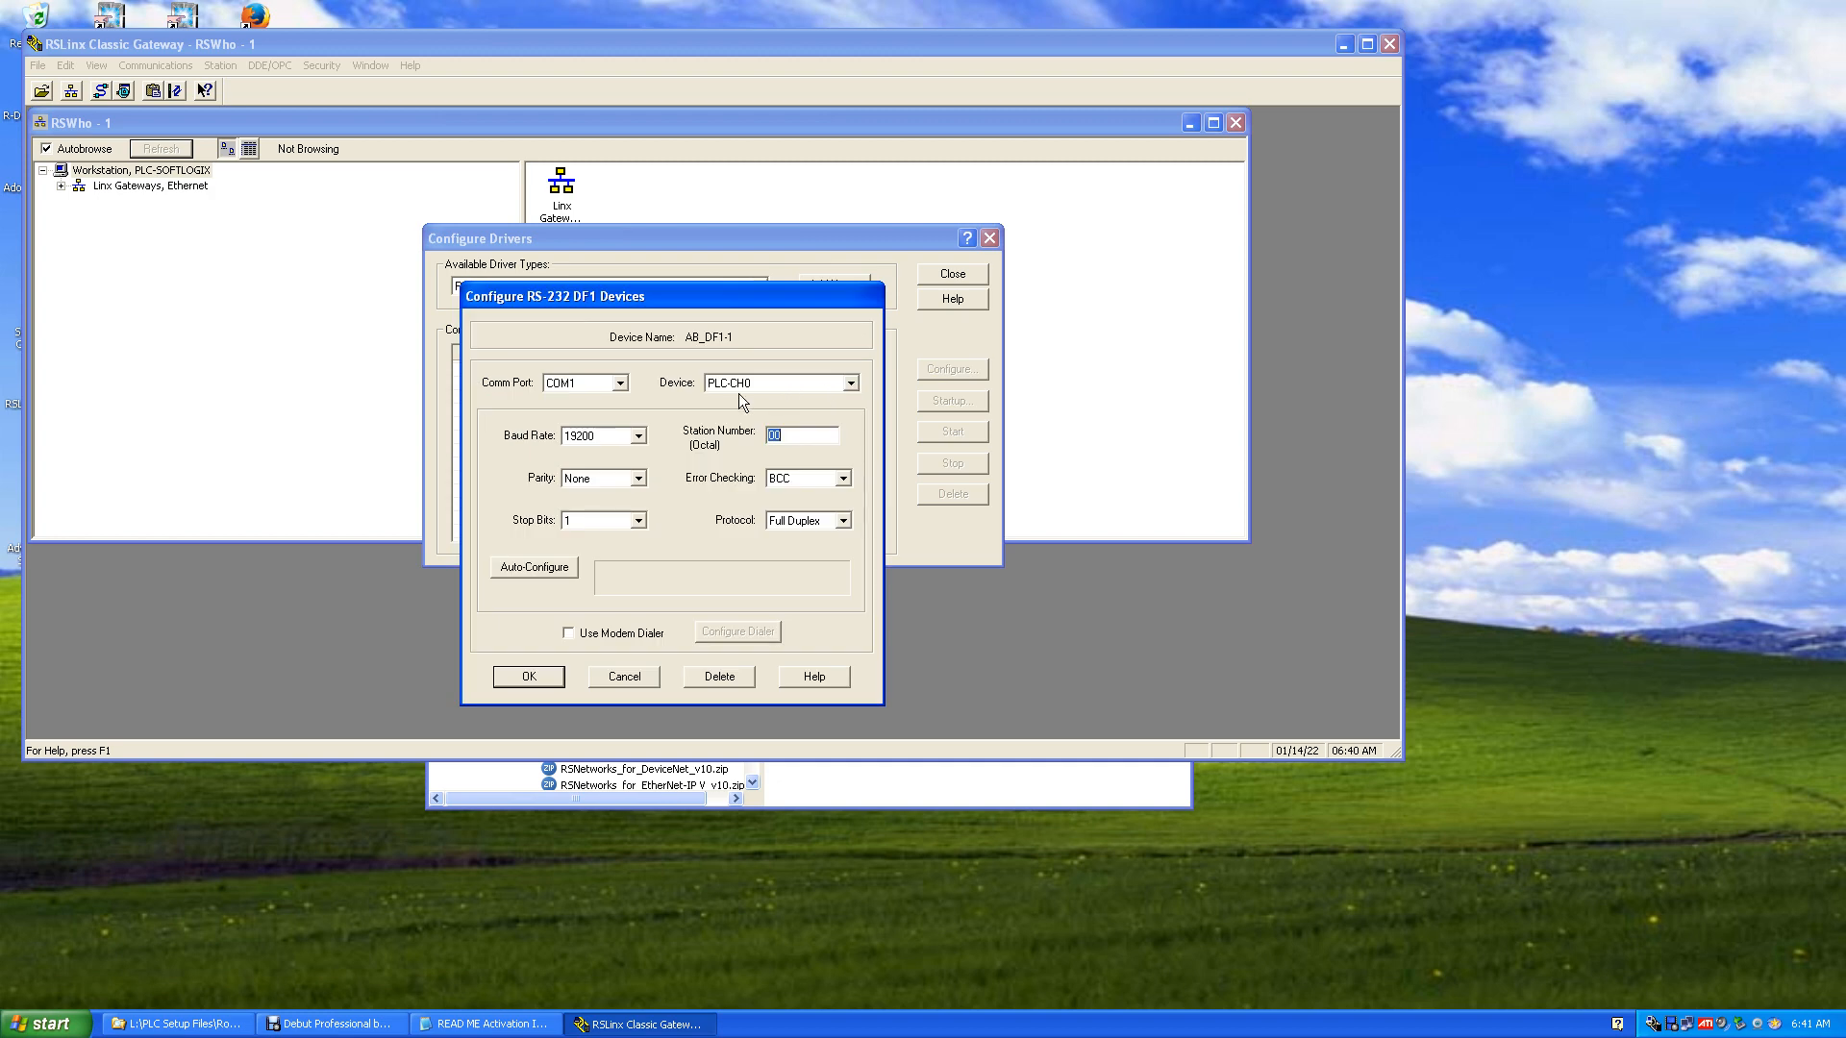
Keep COM1, set the DF1 driver's device to SLC-CH0/Micro/PanelView, try auto-configuring it, and accept the driver settings
click(616, 384)
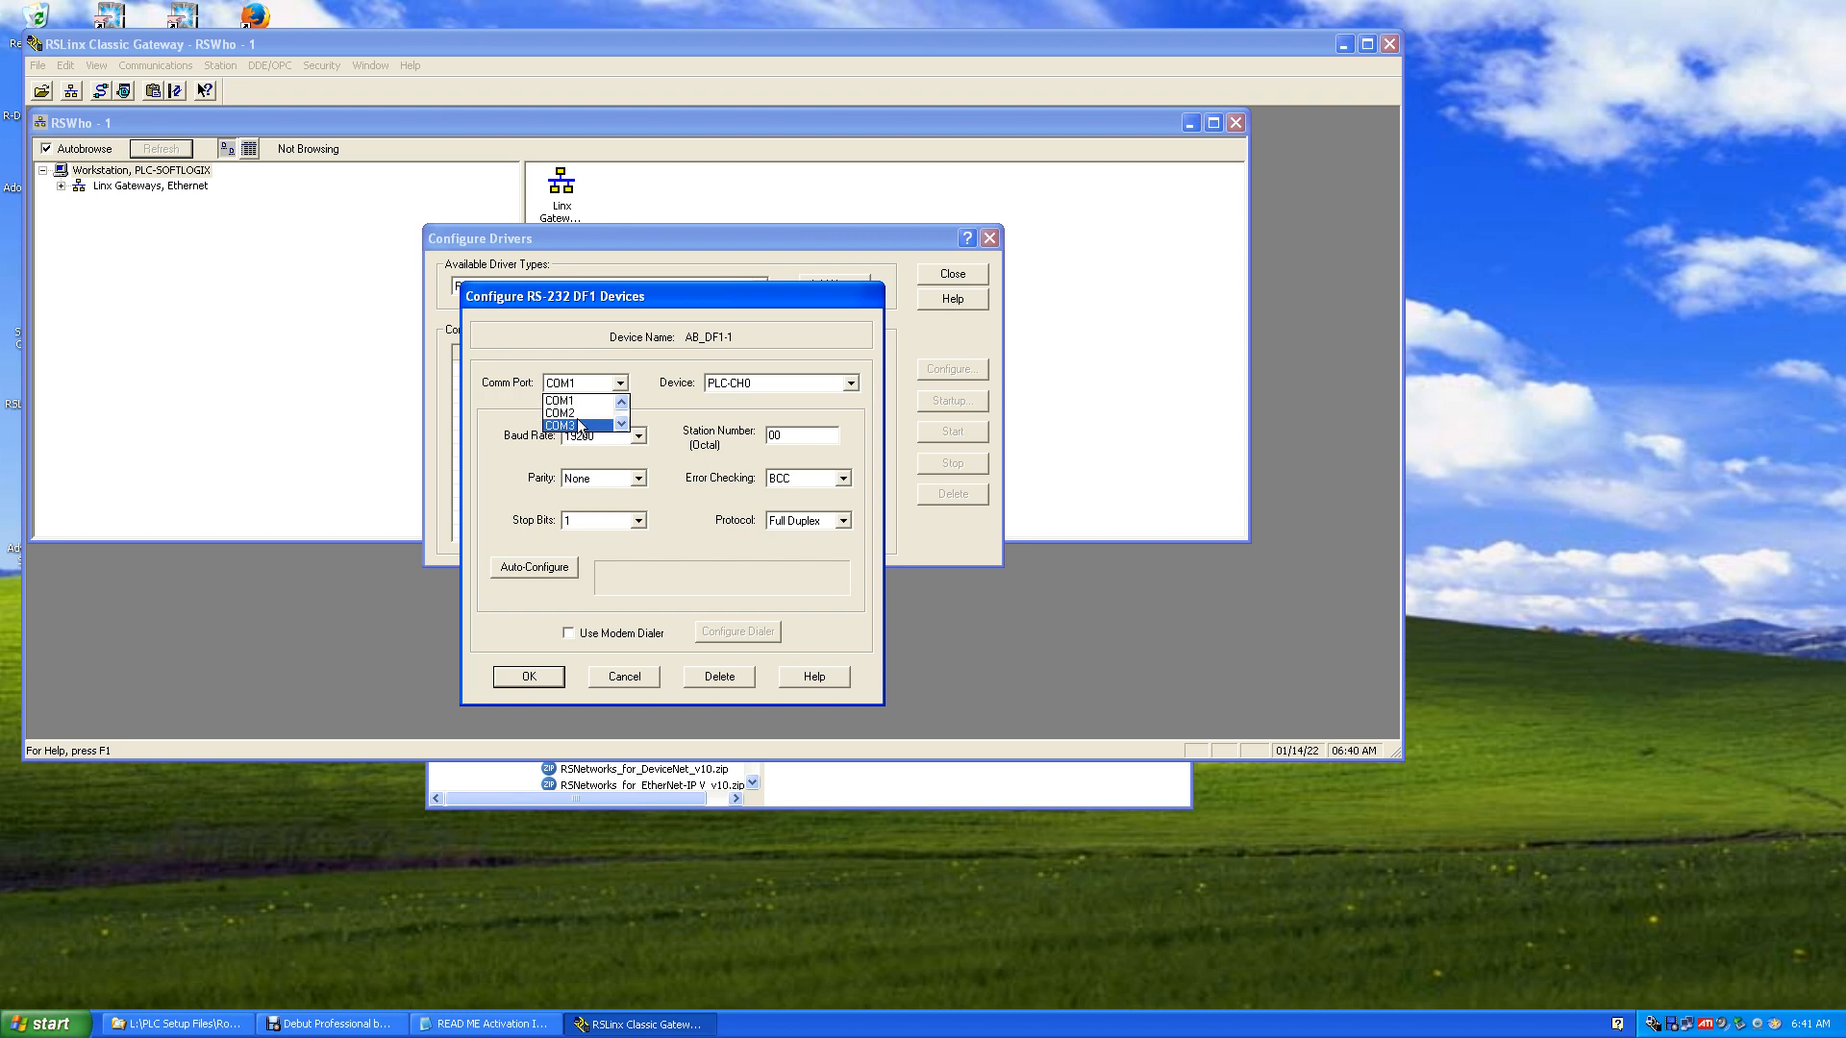
click(668, 399)
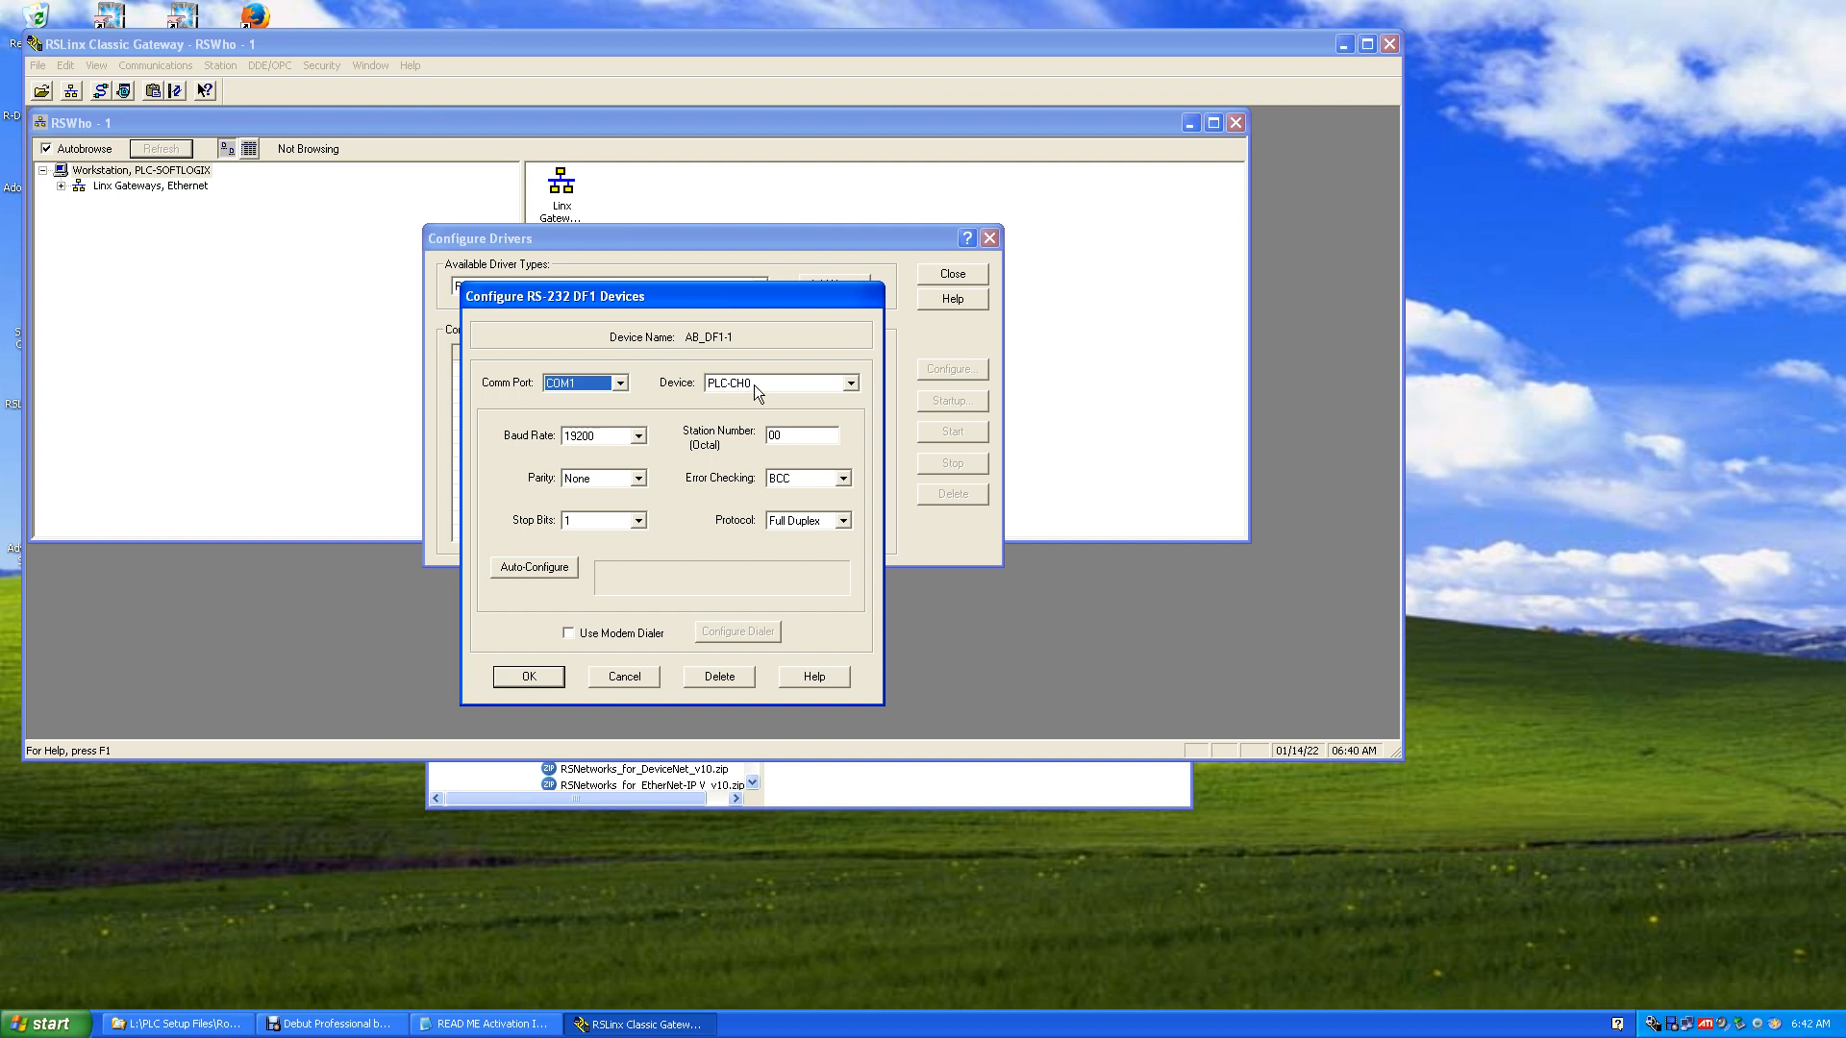
click(846, 385)
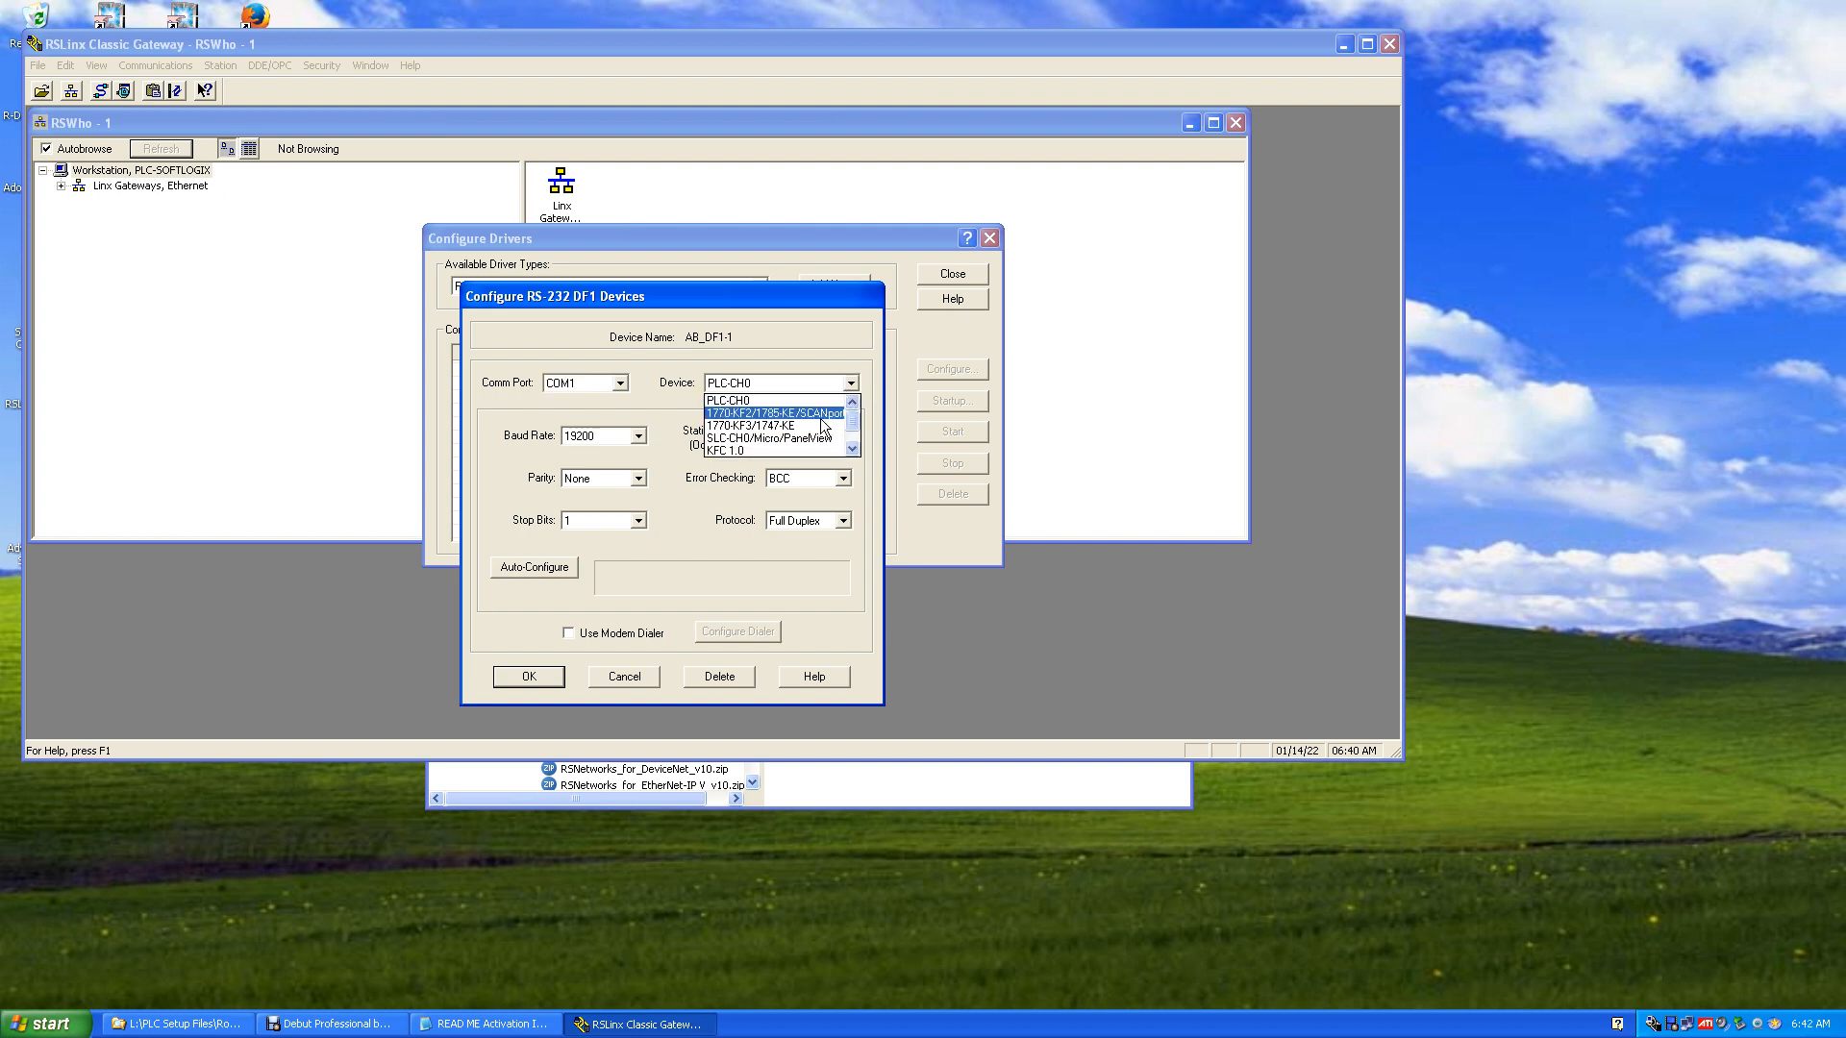
click(794, 435)
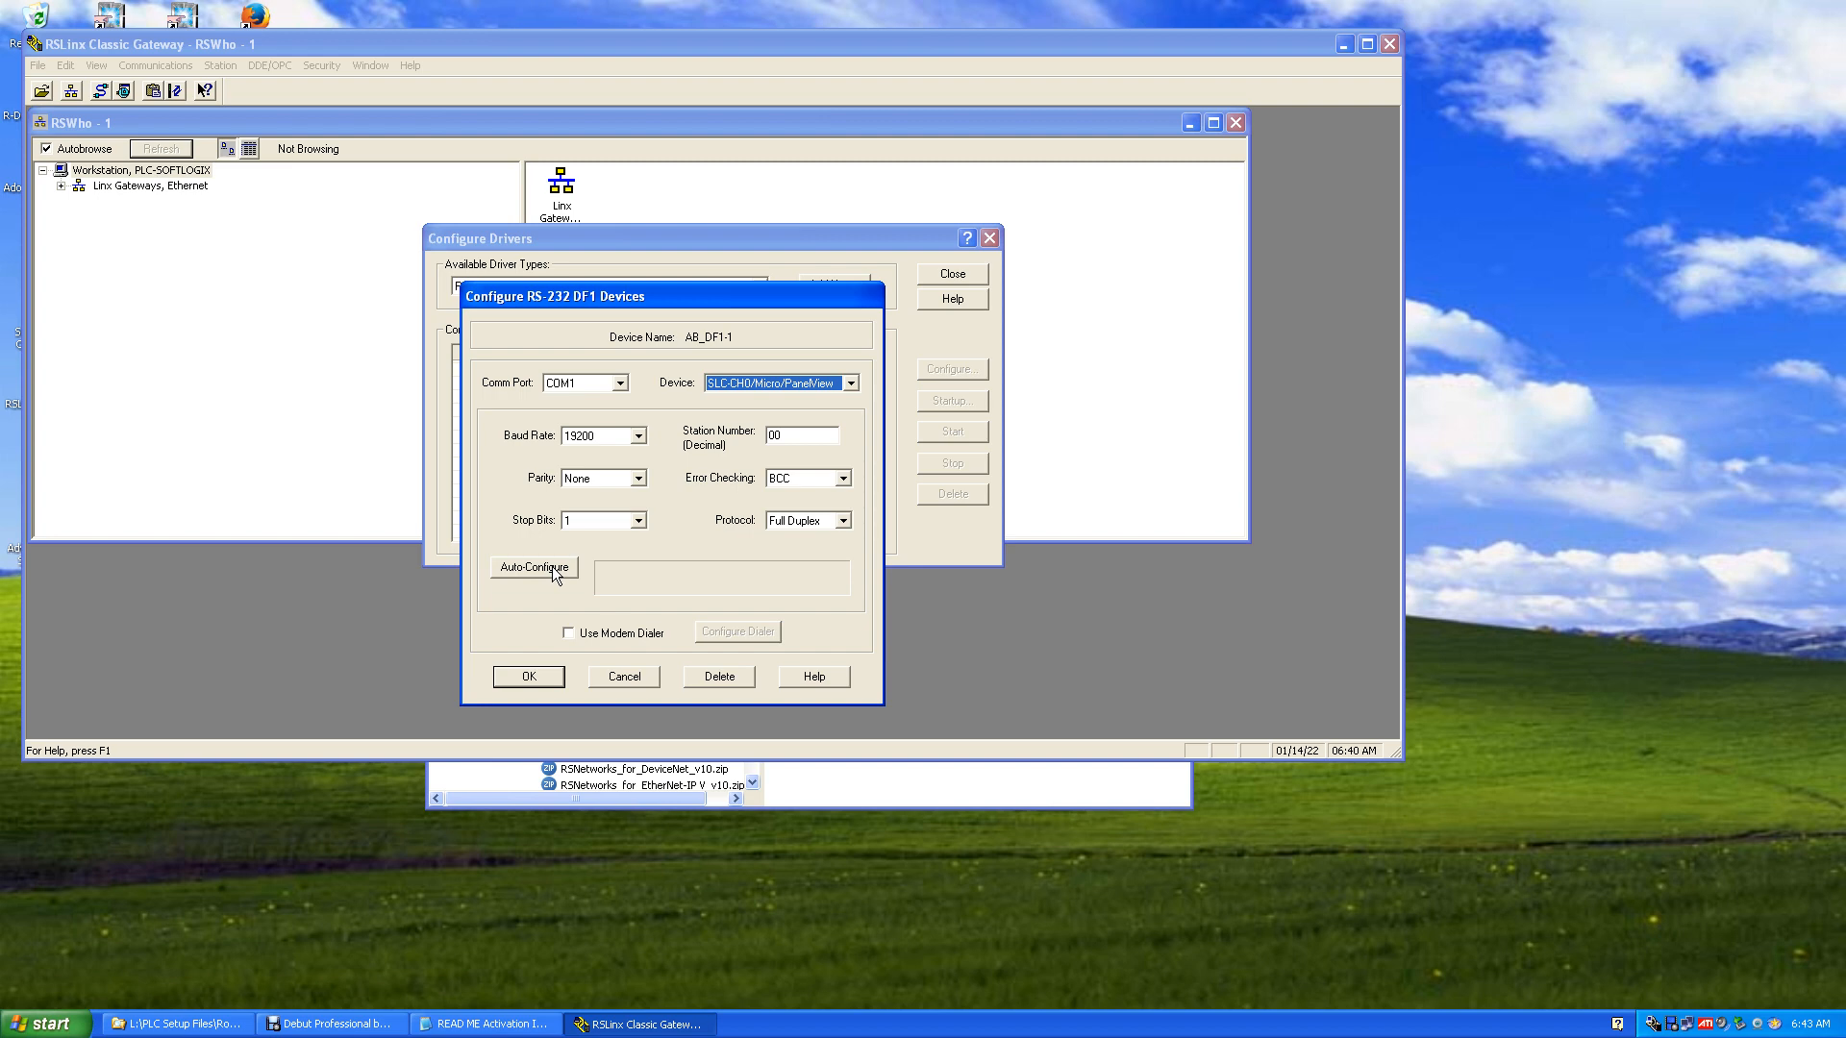
click(554, 573)
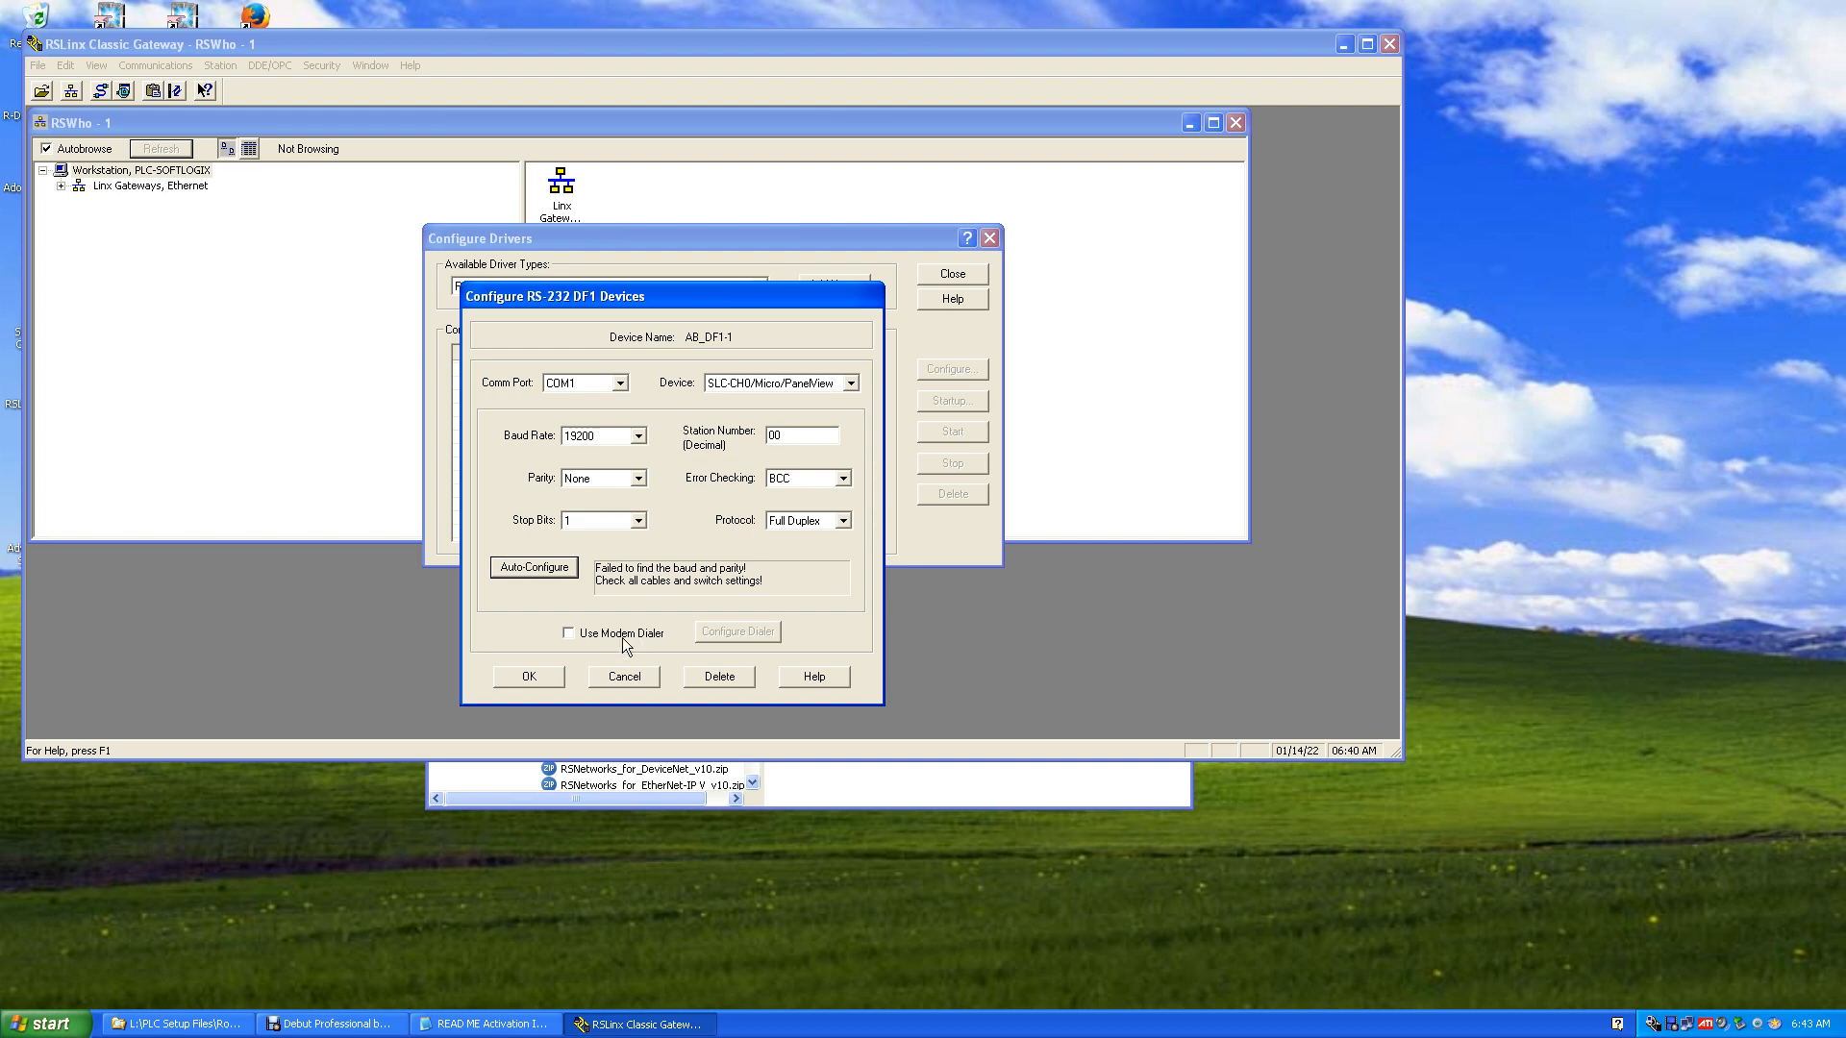
click(527, 676)
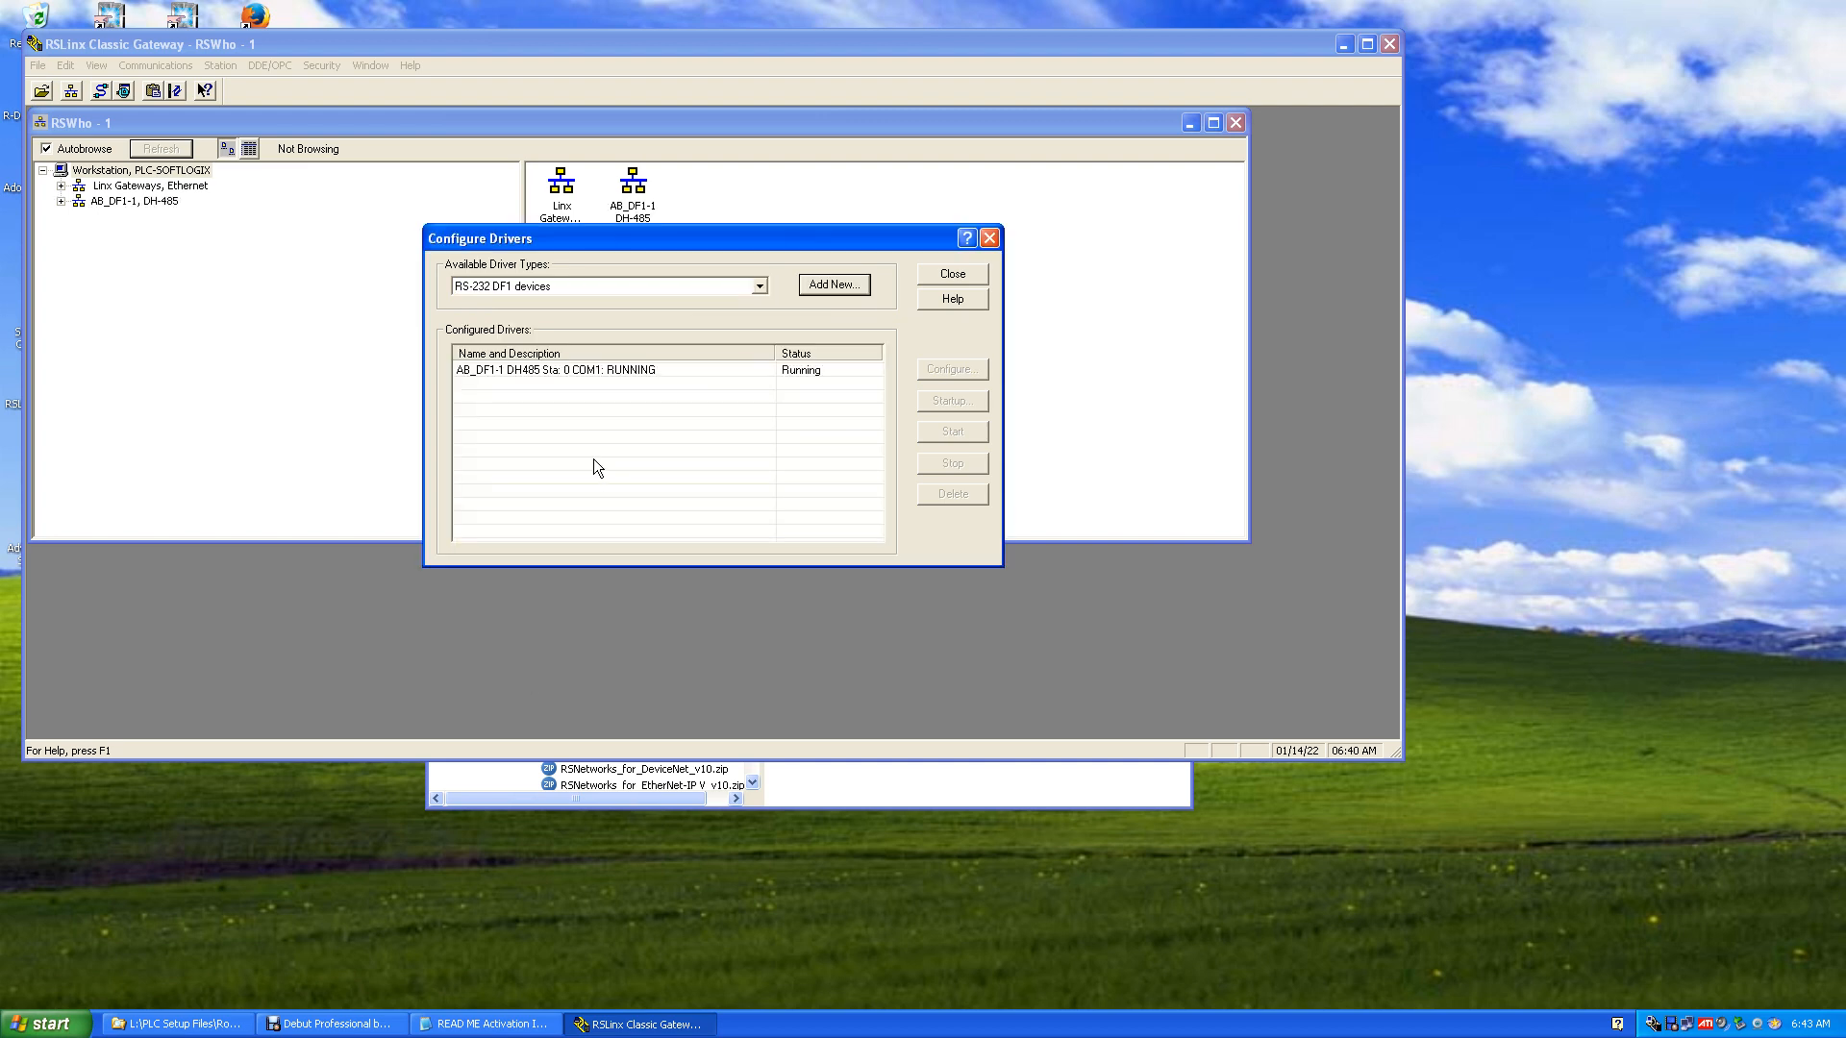
Add an Ethernet devices driver named AB_ETH-1 with 192.168.200.110 as the station 0 host, and finish driver configuration
click(758, 286)
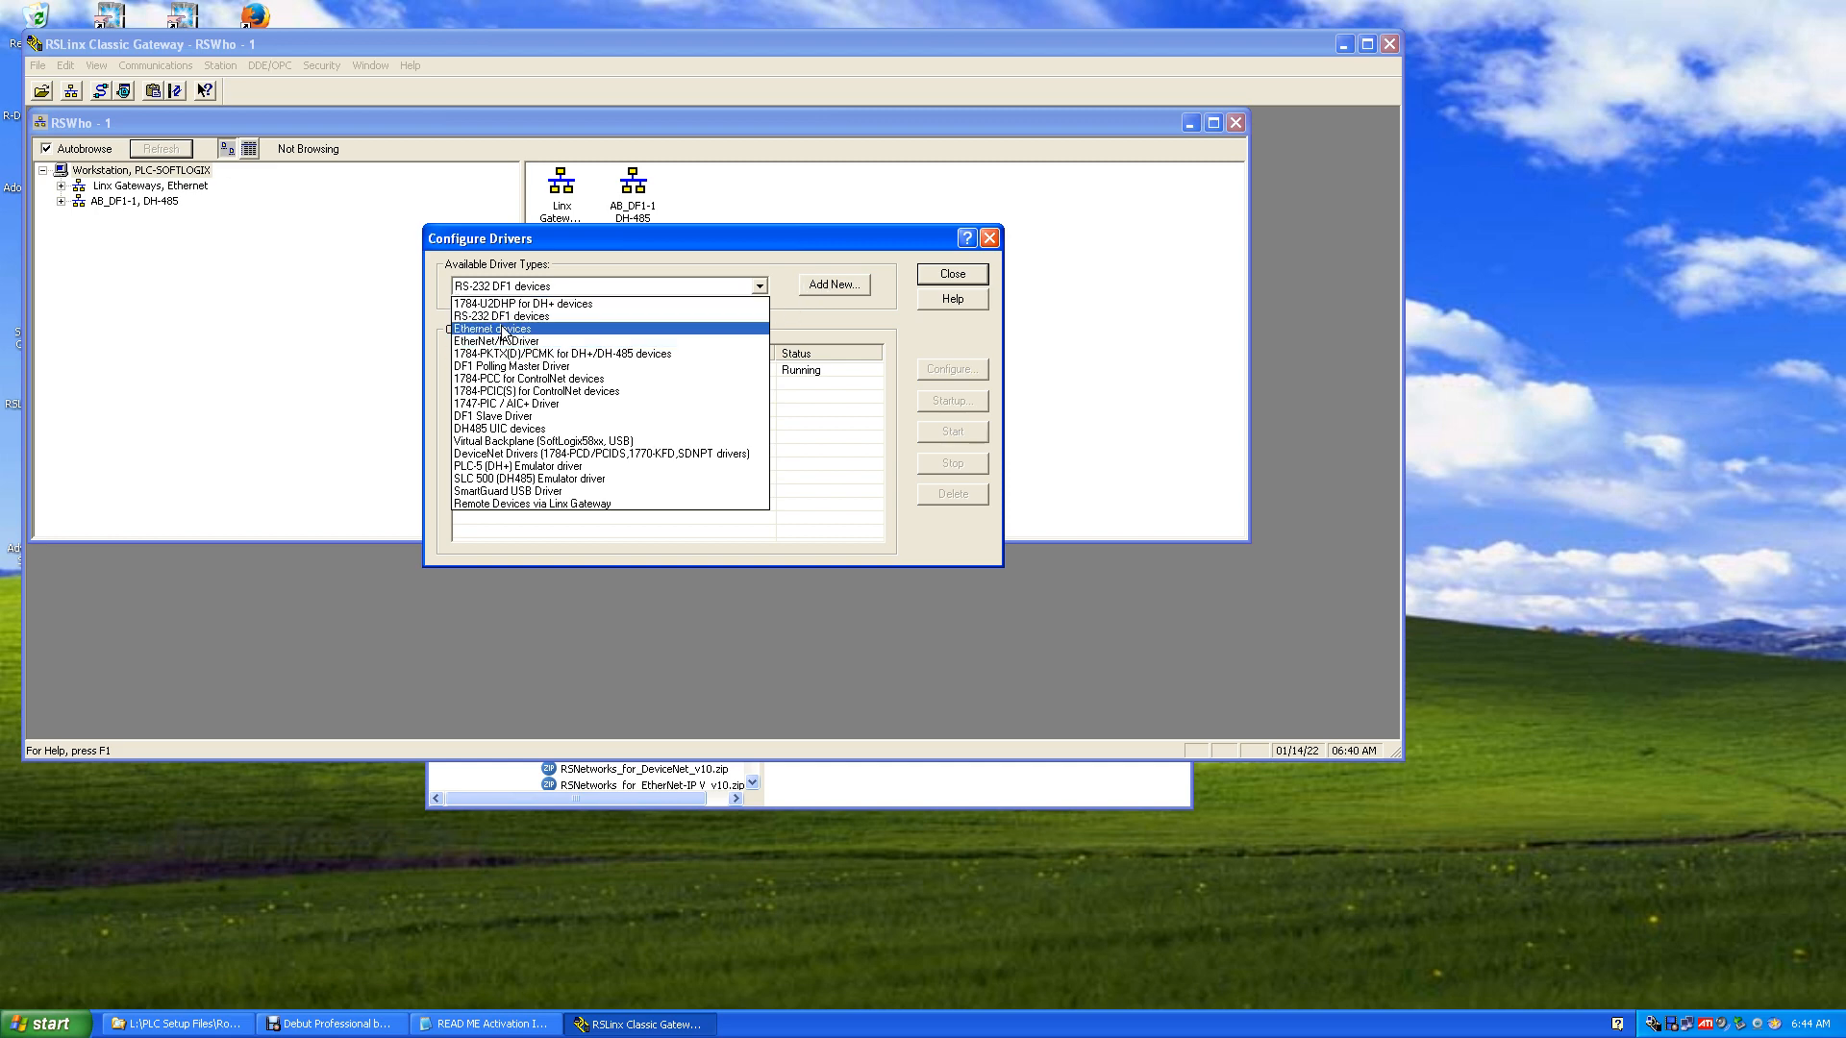
click(510, 330)
click(822, 287)
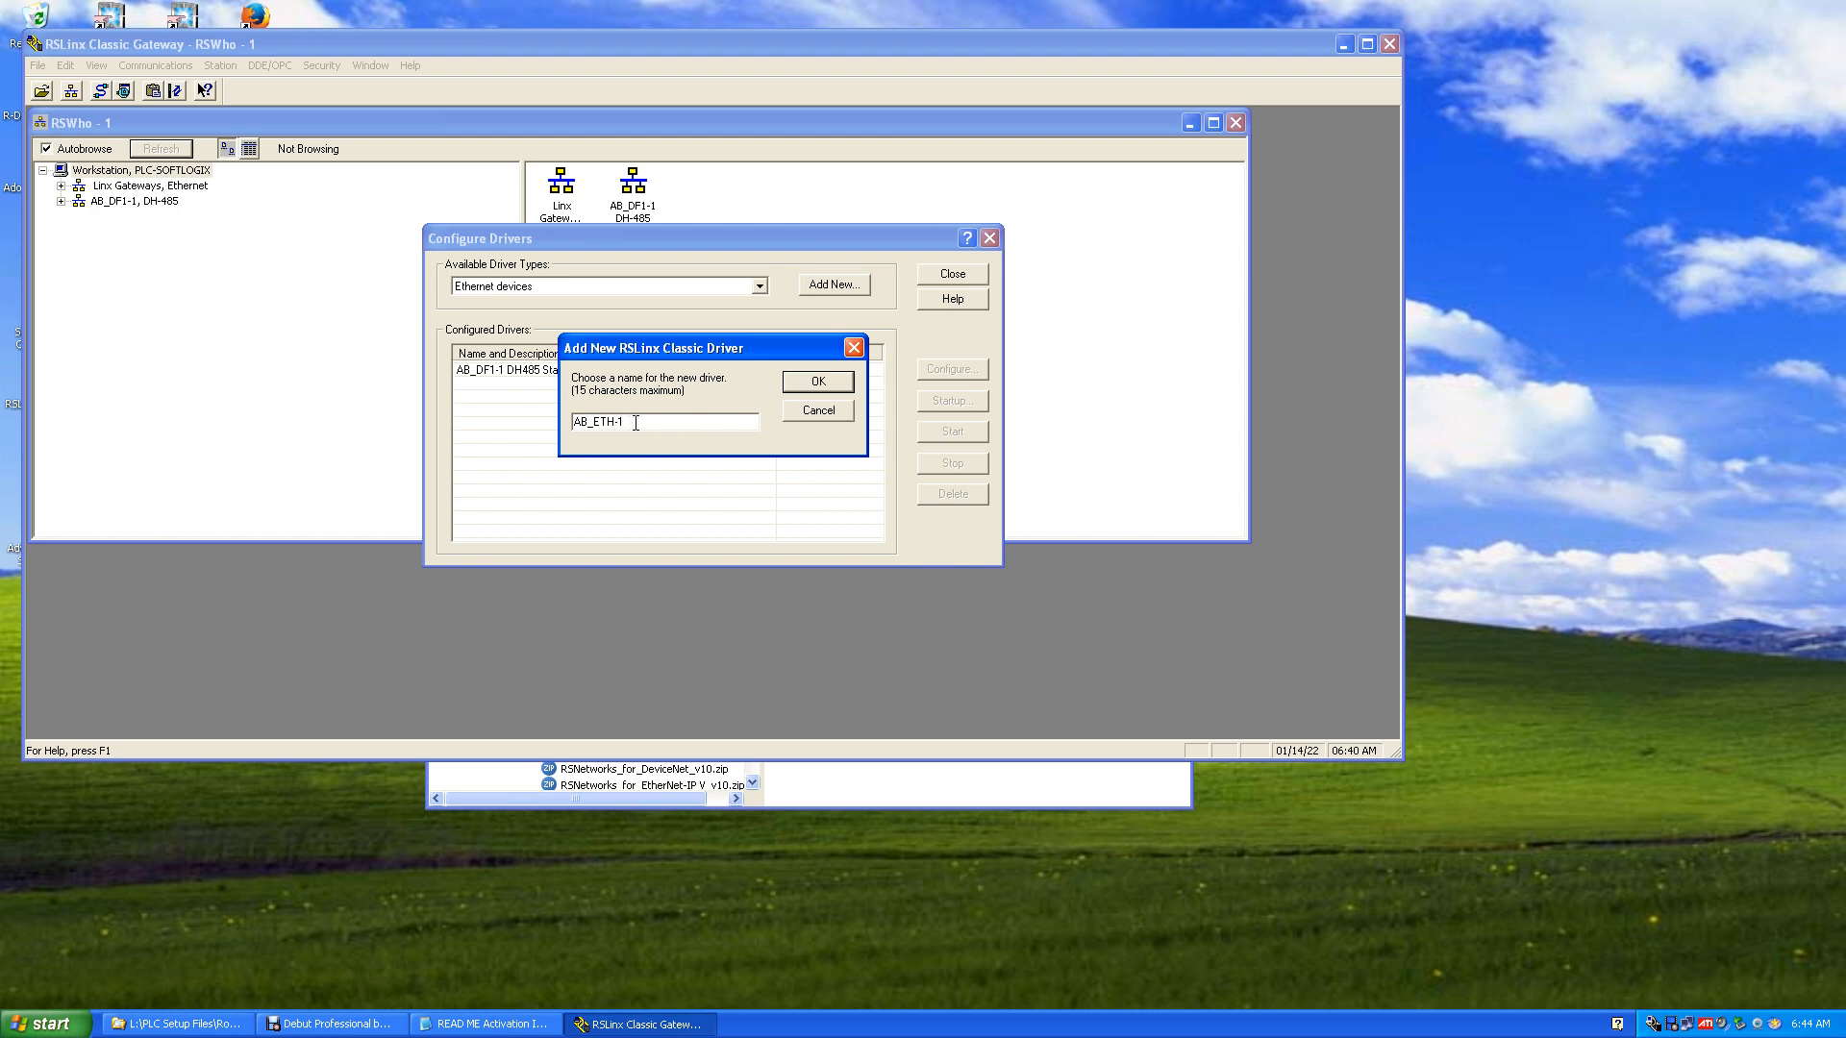
click(819, 383)
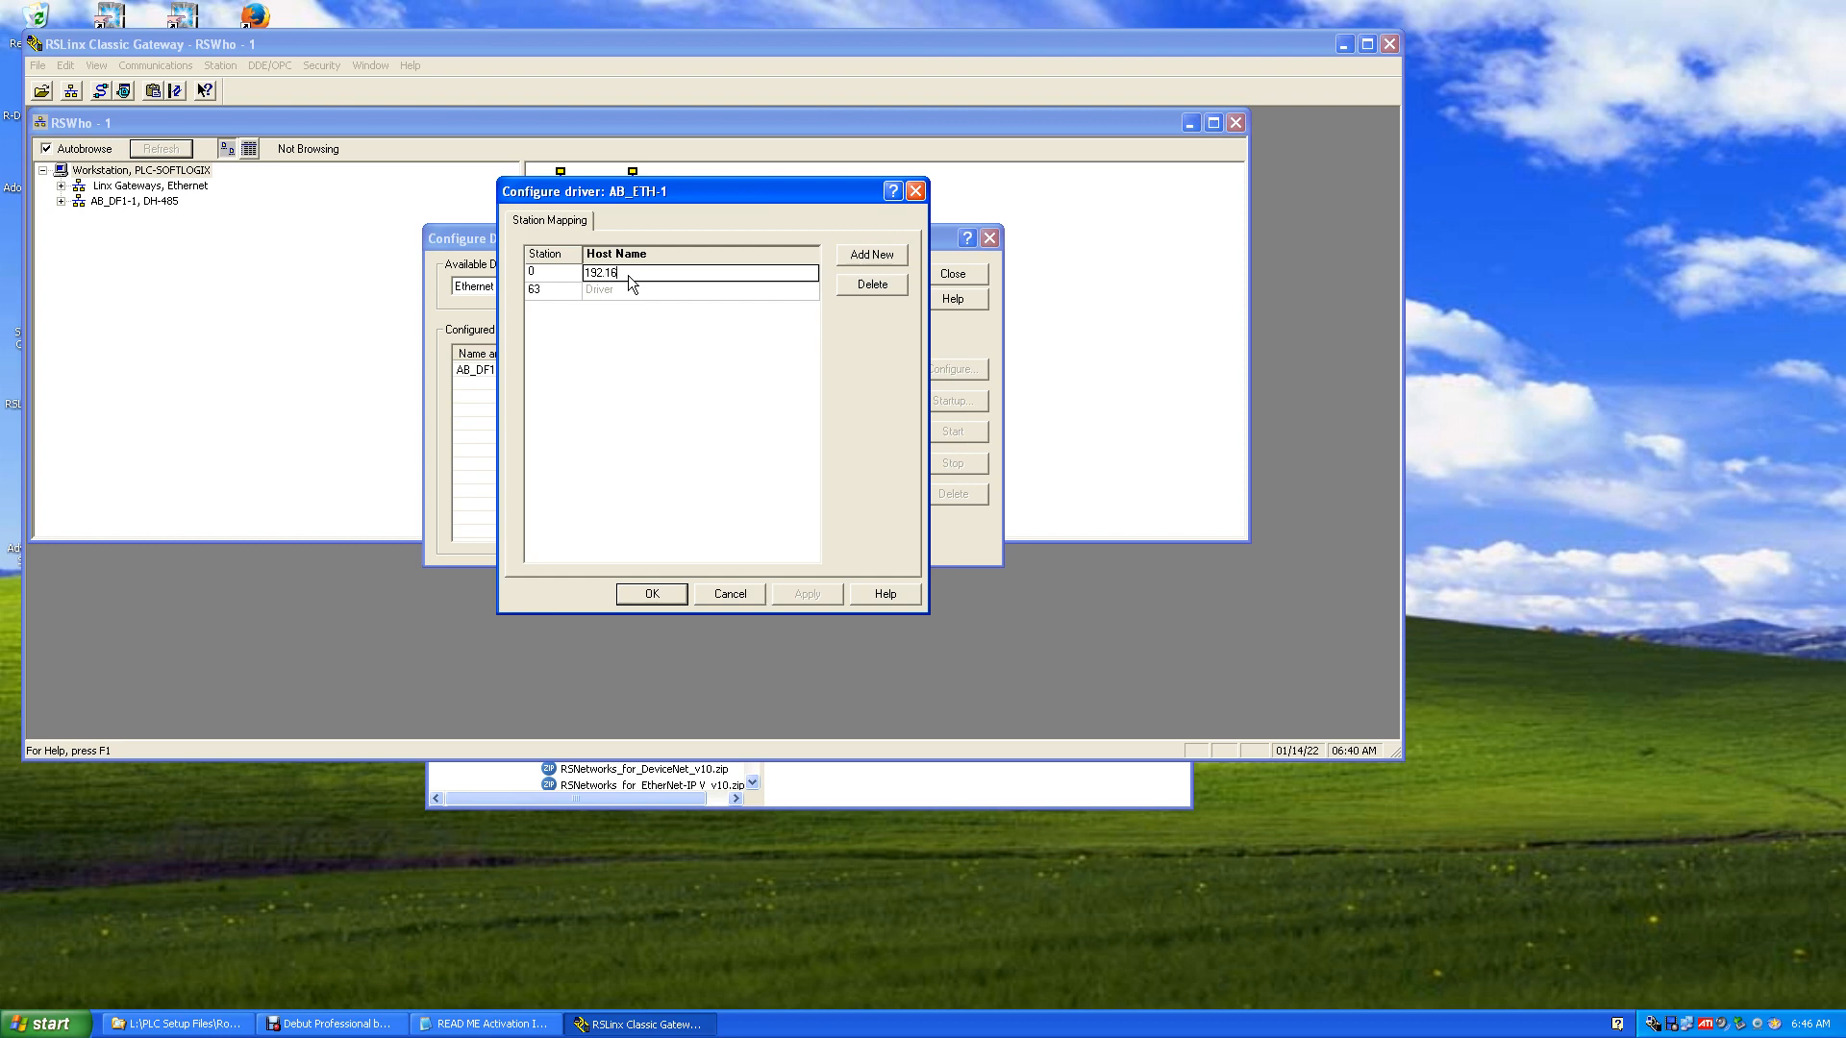
text(8.200.110)
click(657, 597)
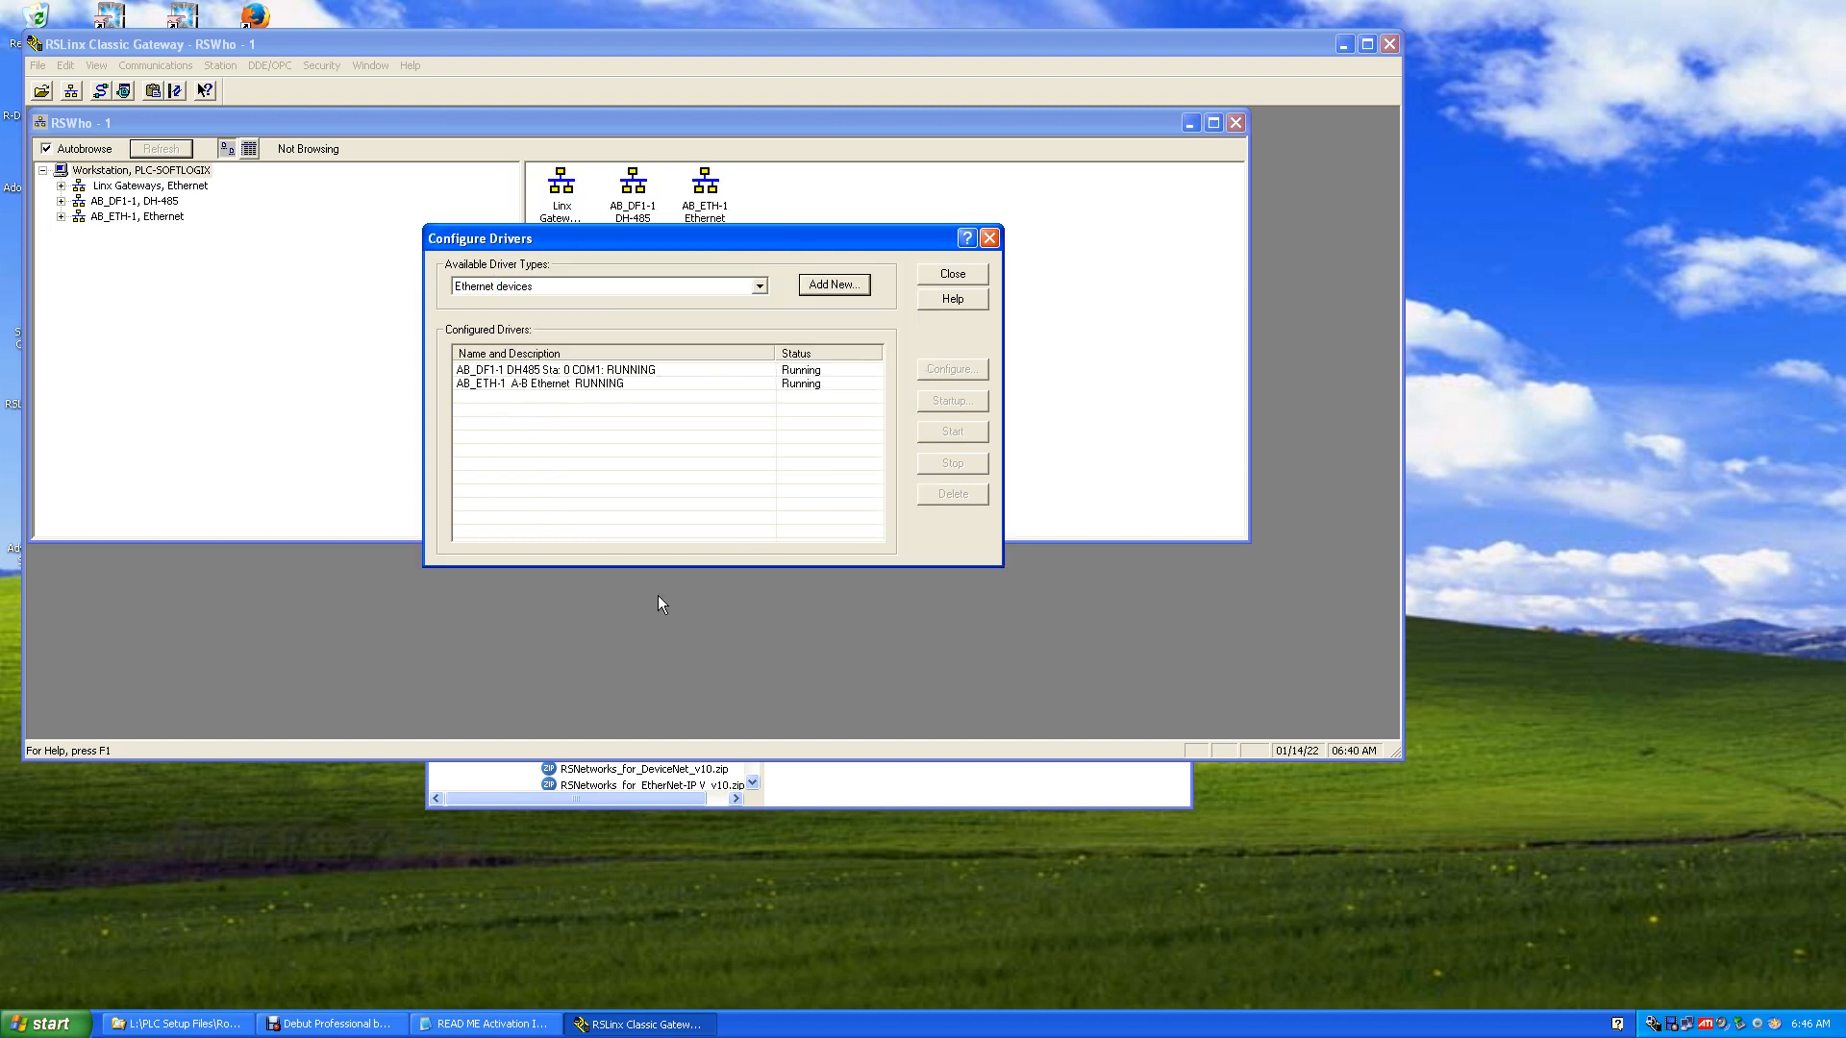
click(942, 277)
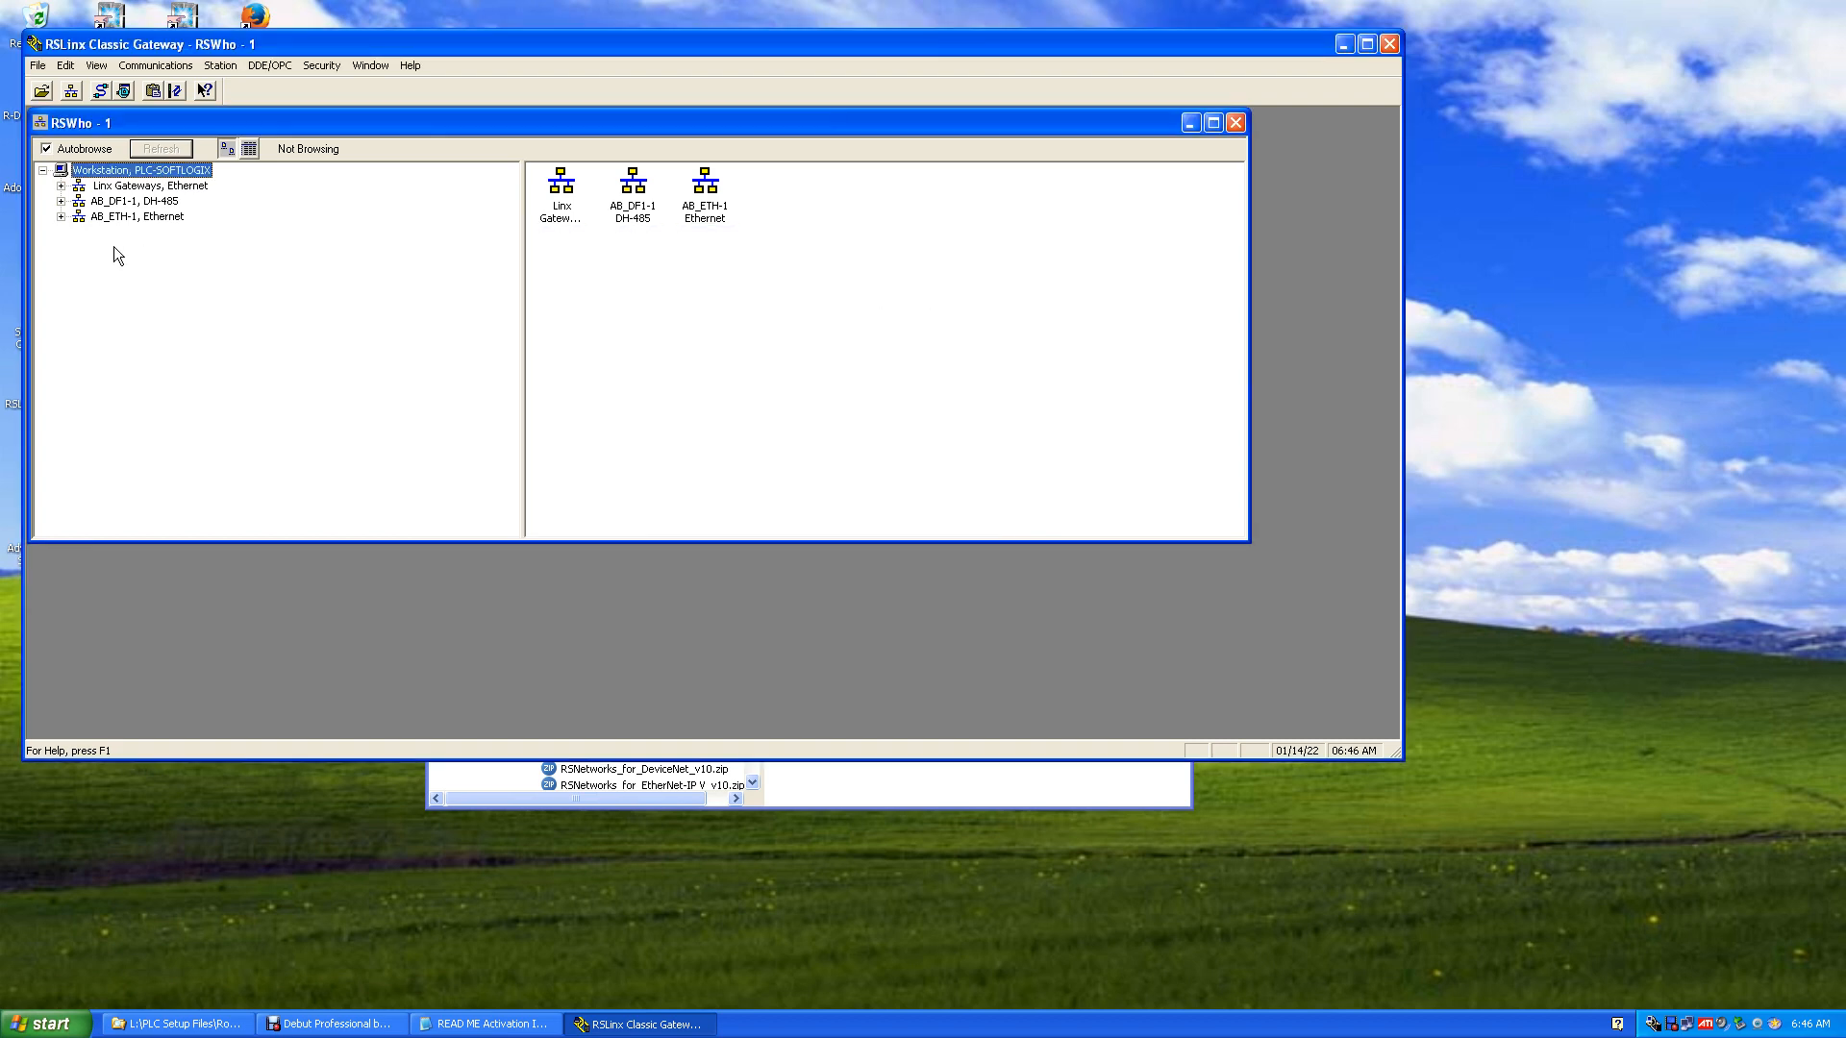
Expand the AB_DF1-1 and AB_ETH-1 networks in RSWho down to the modules on the 1734-AENT adapter's PointIO backplane
click(61, 202)
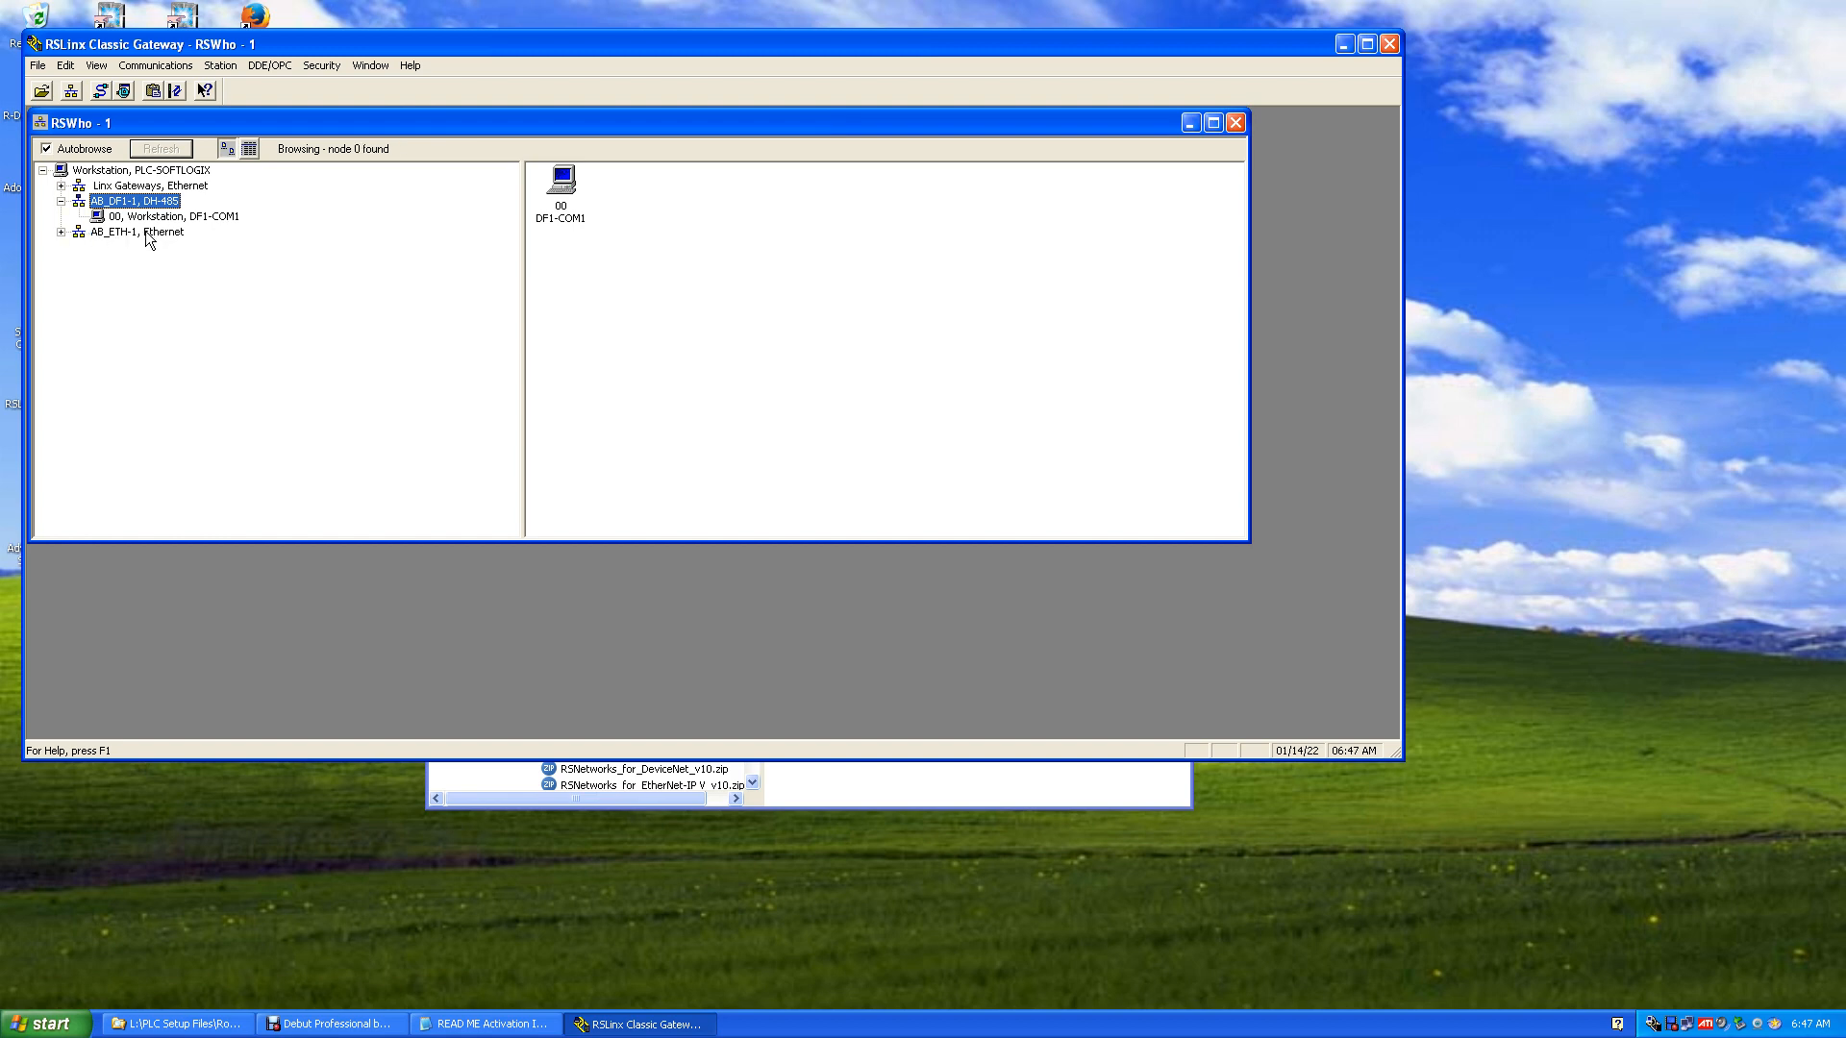
click(62, 232)
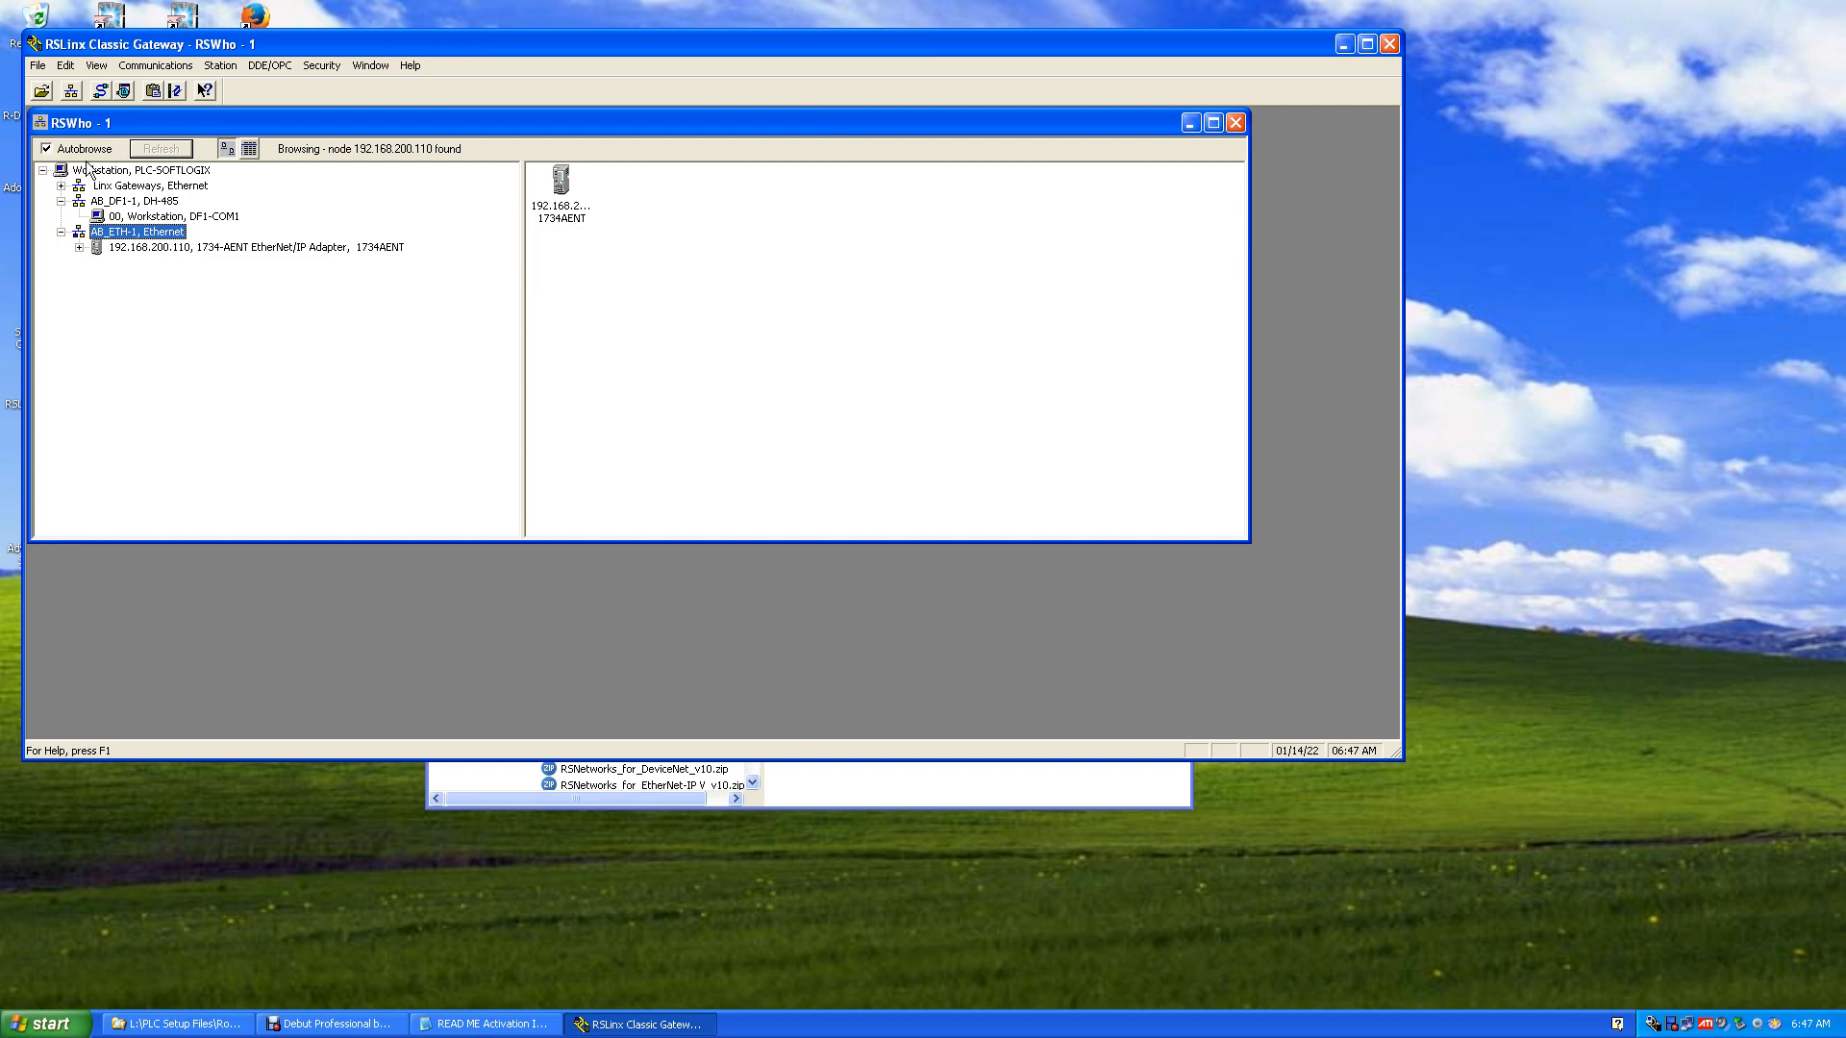
click(78, 249)
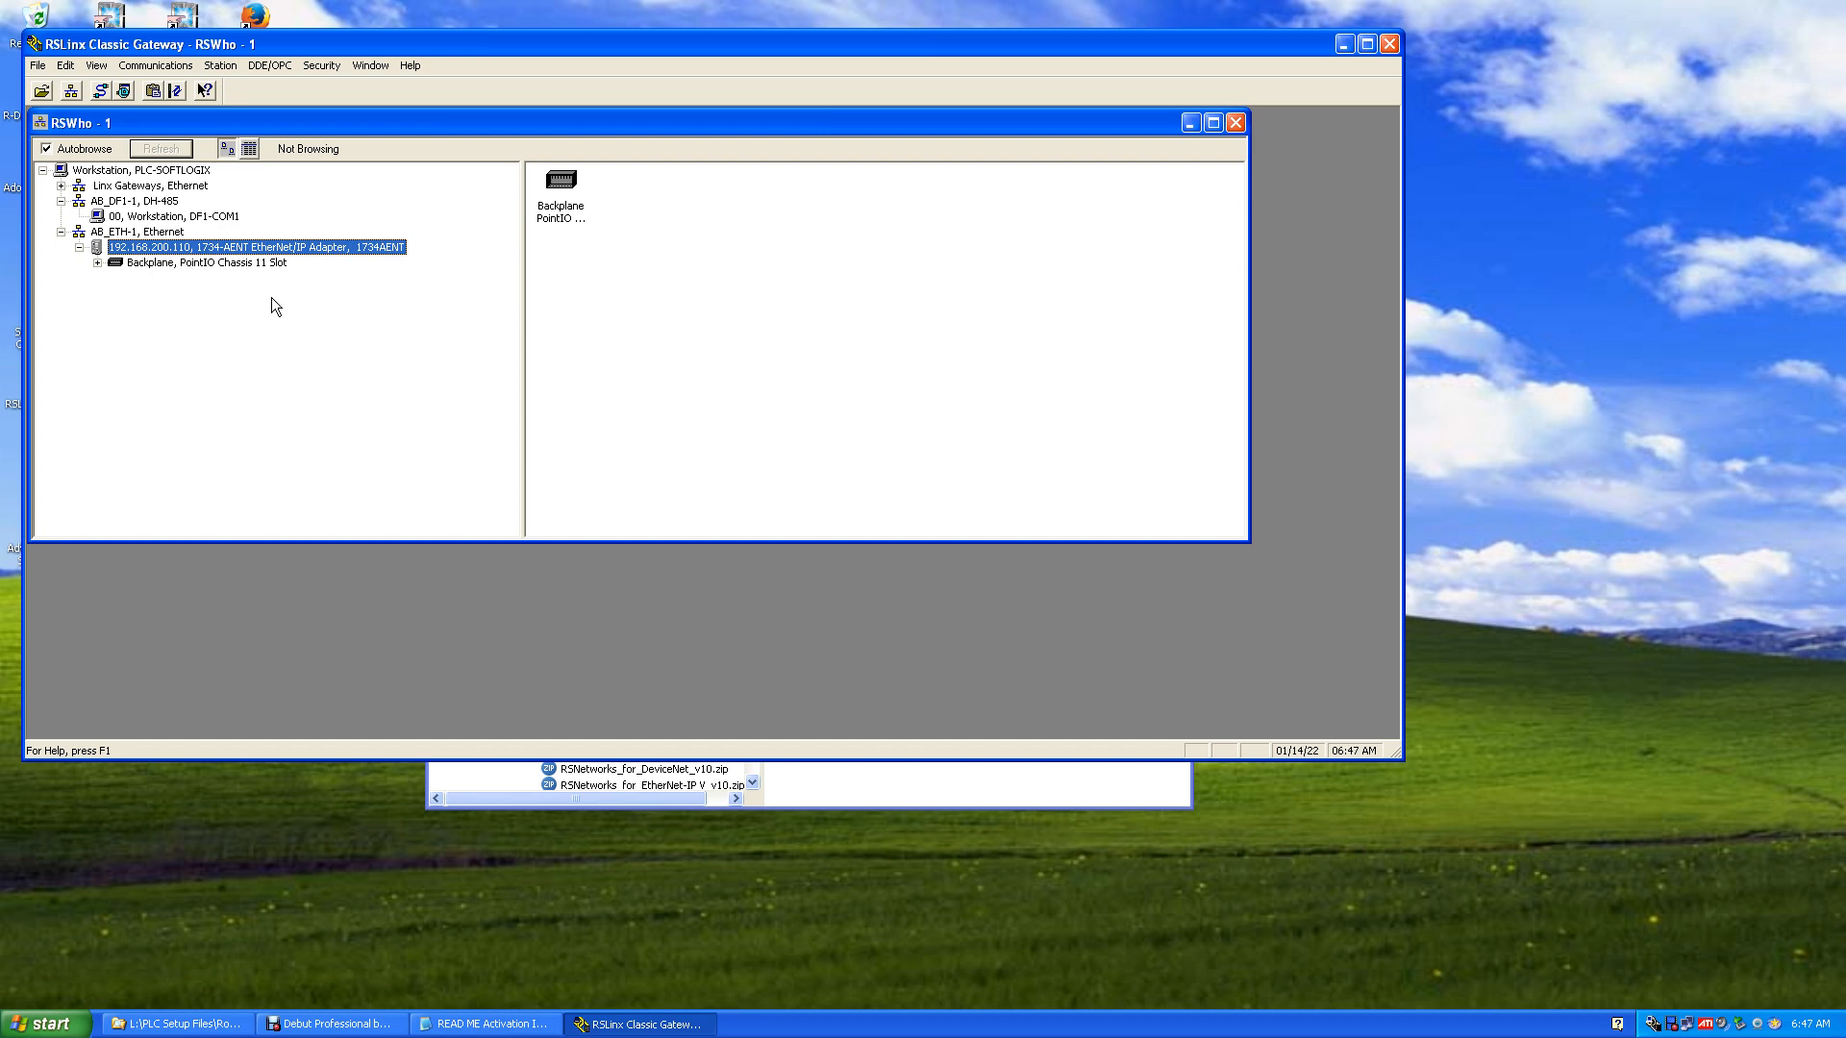
click(96, 264)
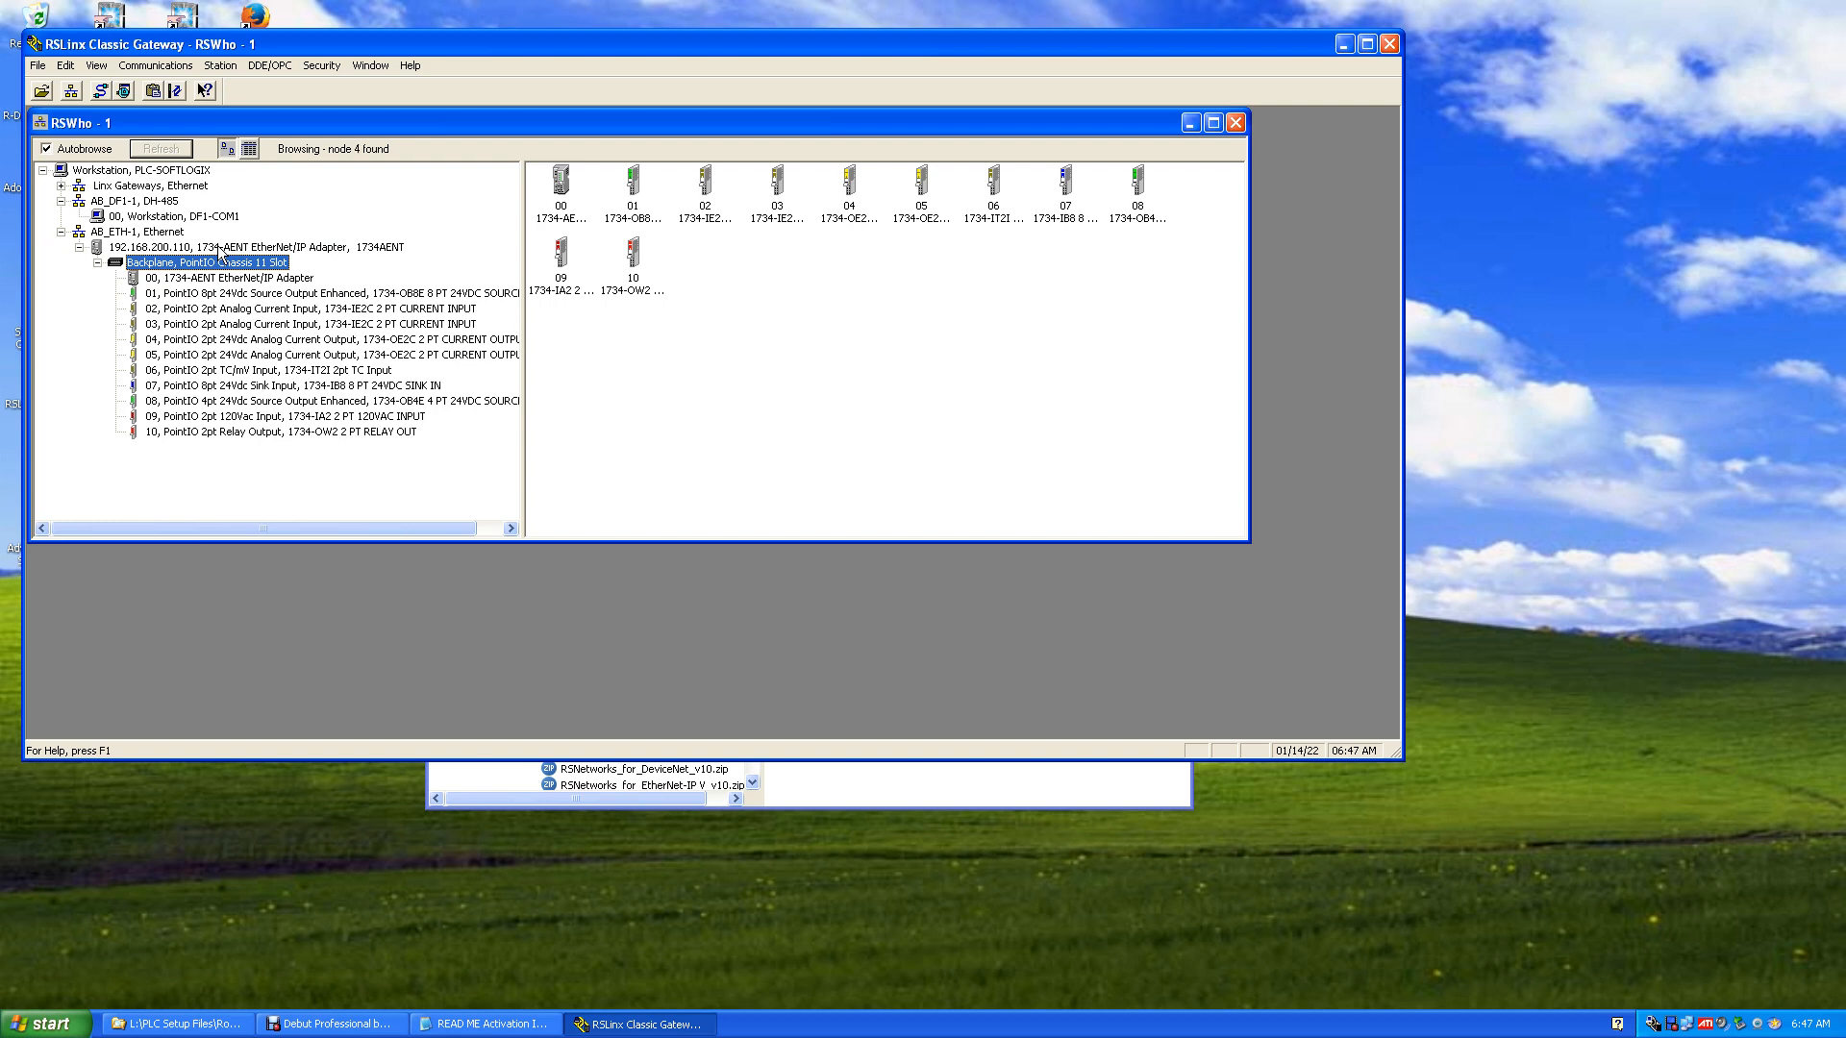
Change the host name in the 1734-AENT adapter's port configuration to PointIOAENT, apply it, and dismiss the help error
right_click(220, 248)
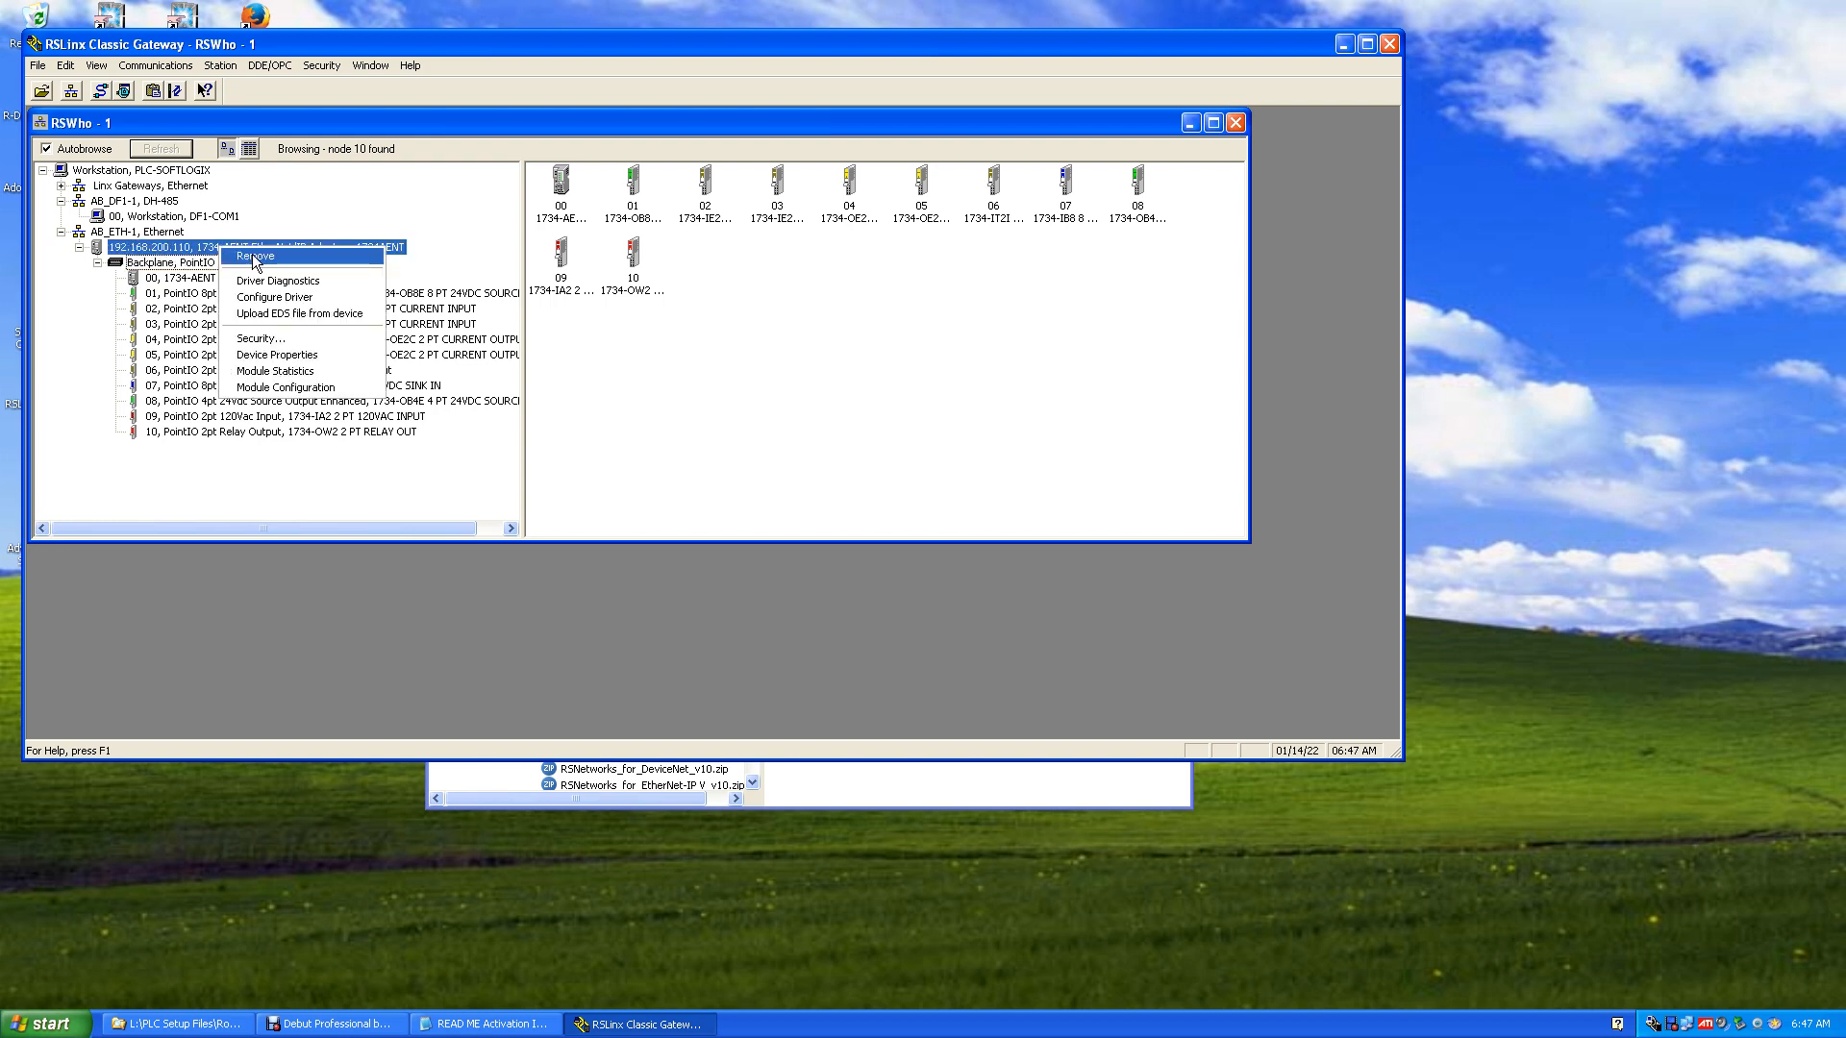
click(288, 388)
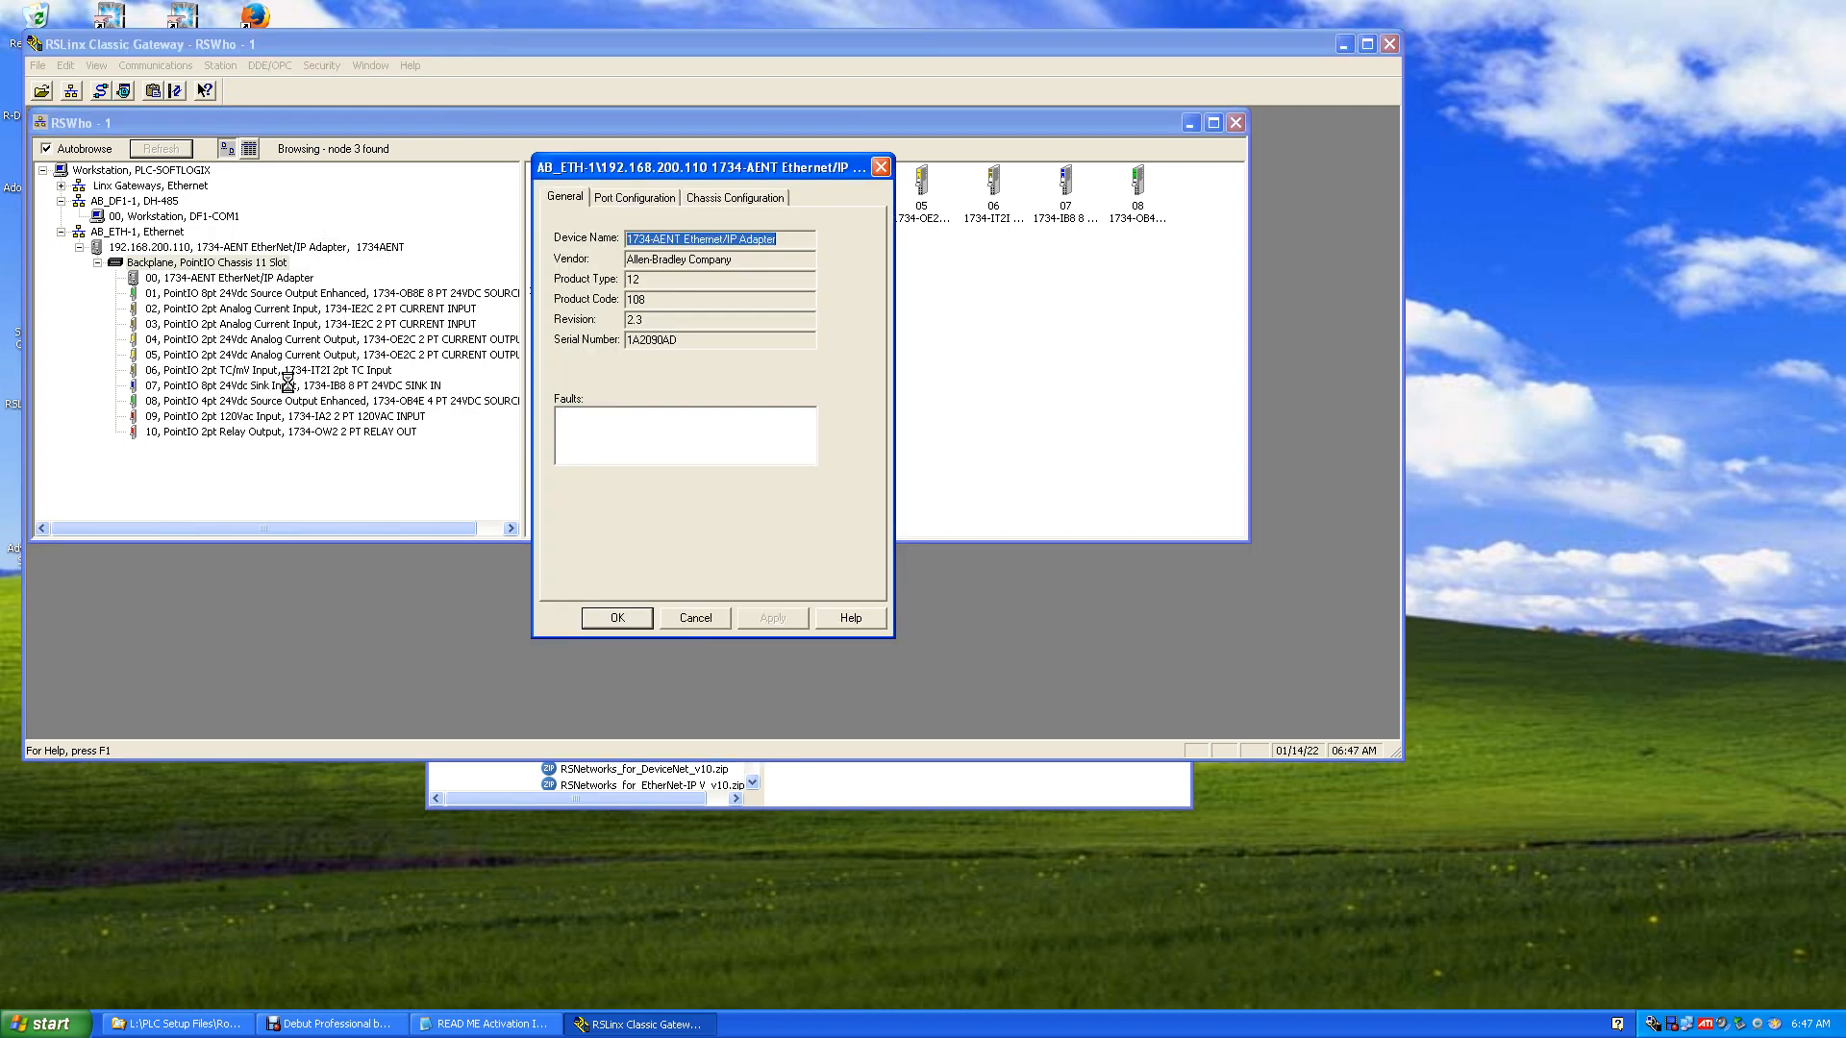
click(606, 202)
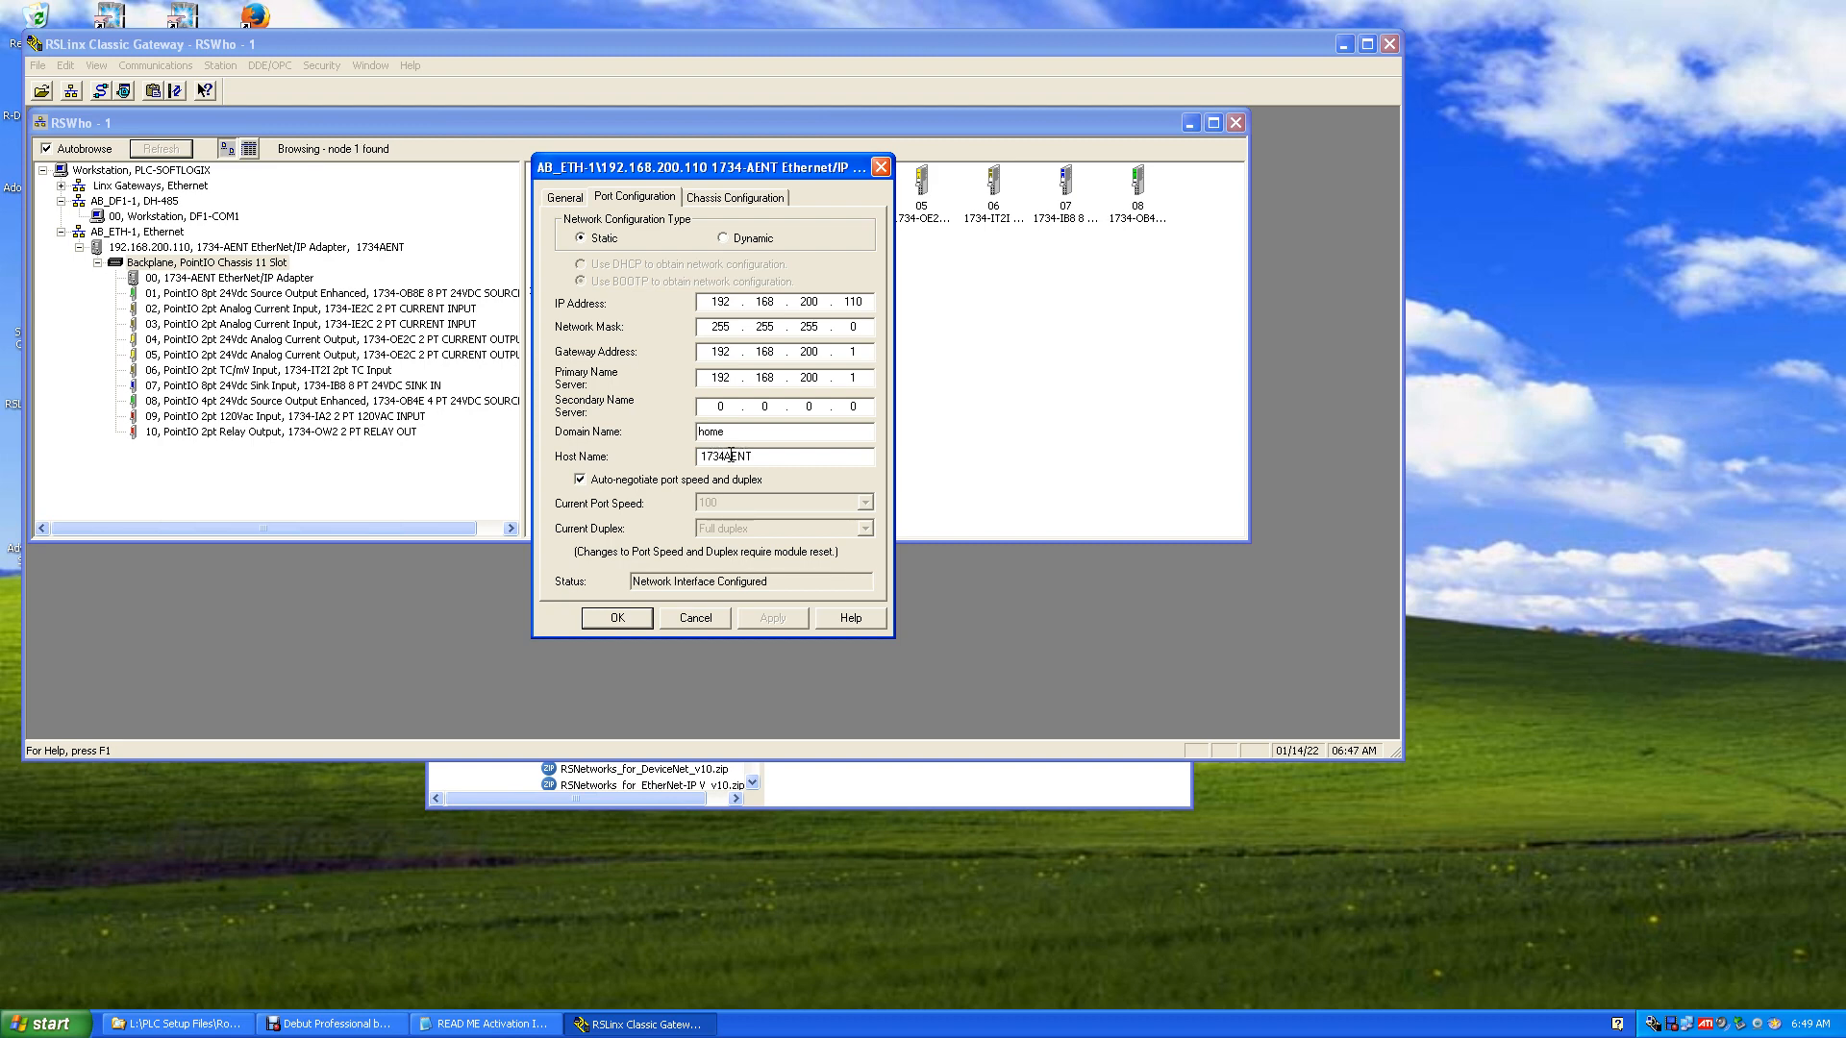
drag(724, 455, 683, 458)
text(PonitIO)
drag(765, 457, 653, 459)
drag(710, 457, 718, 457)
text(in)
double_click(762, 457)
click(777, 620)
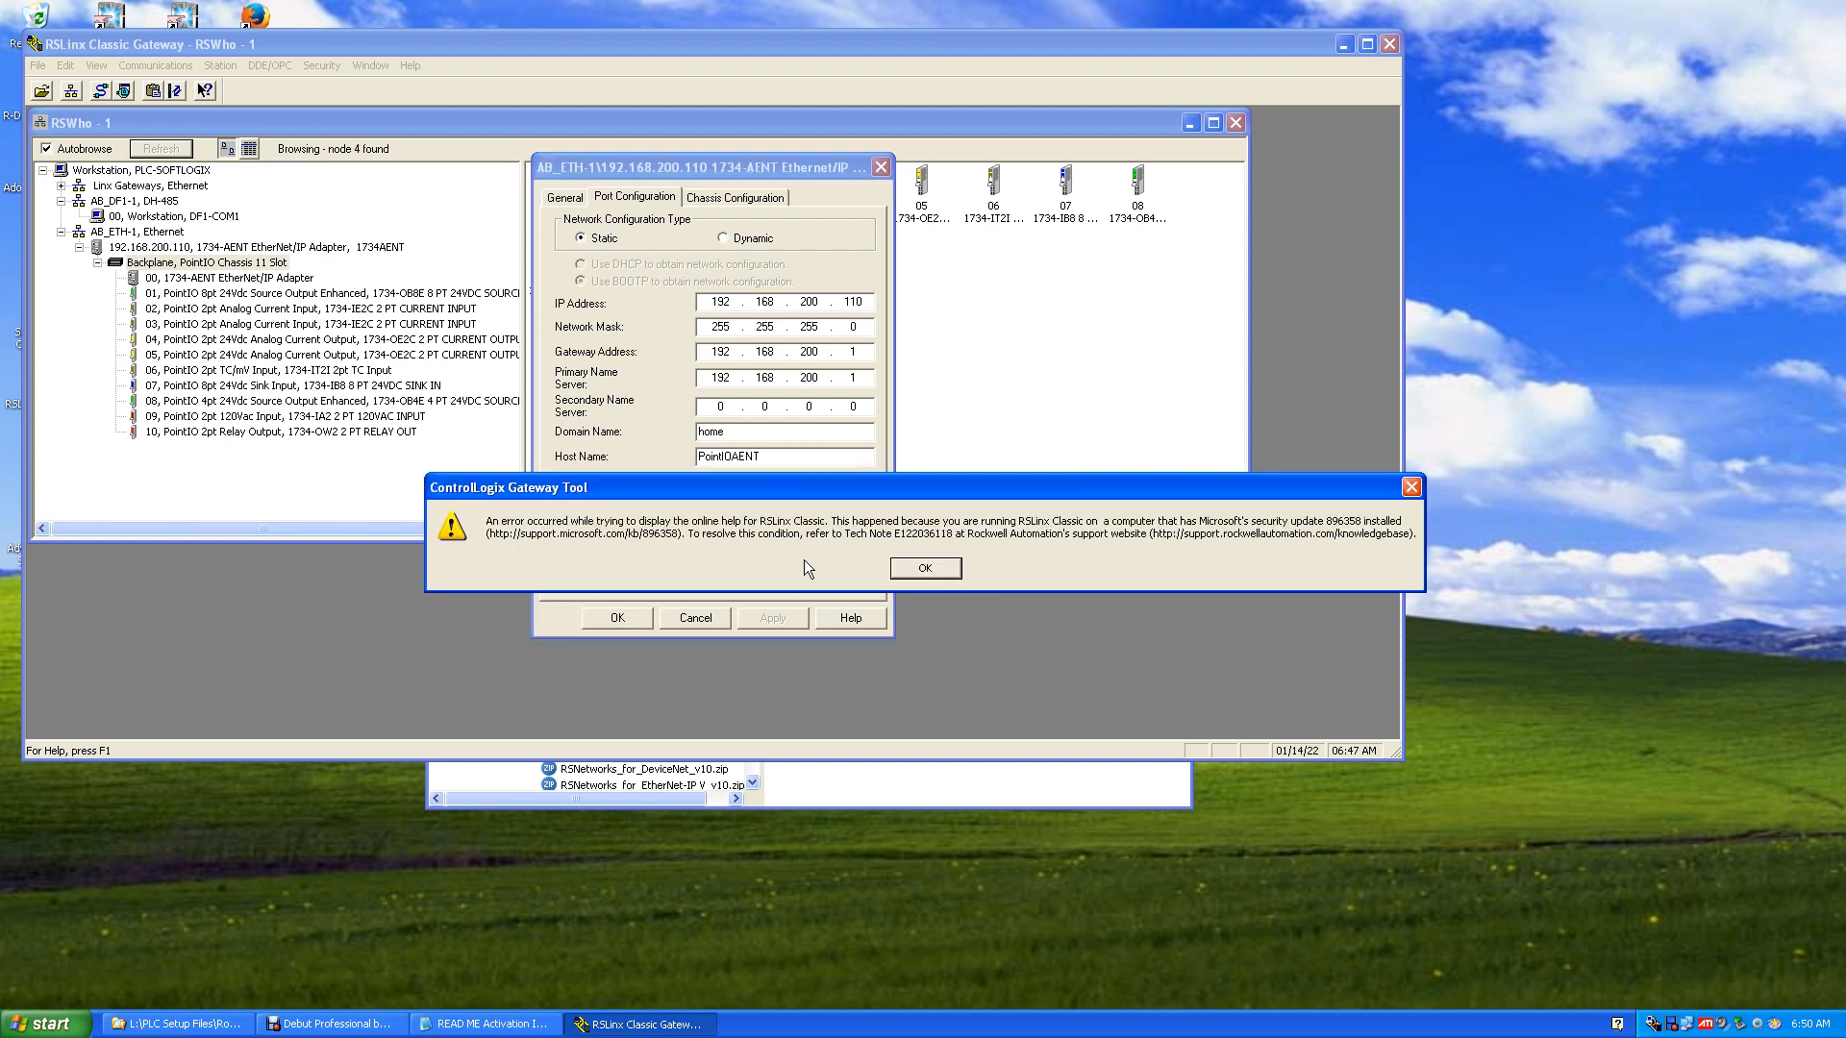
click(918, 568)
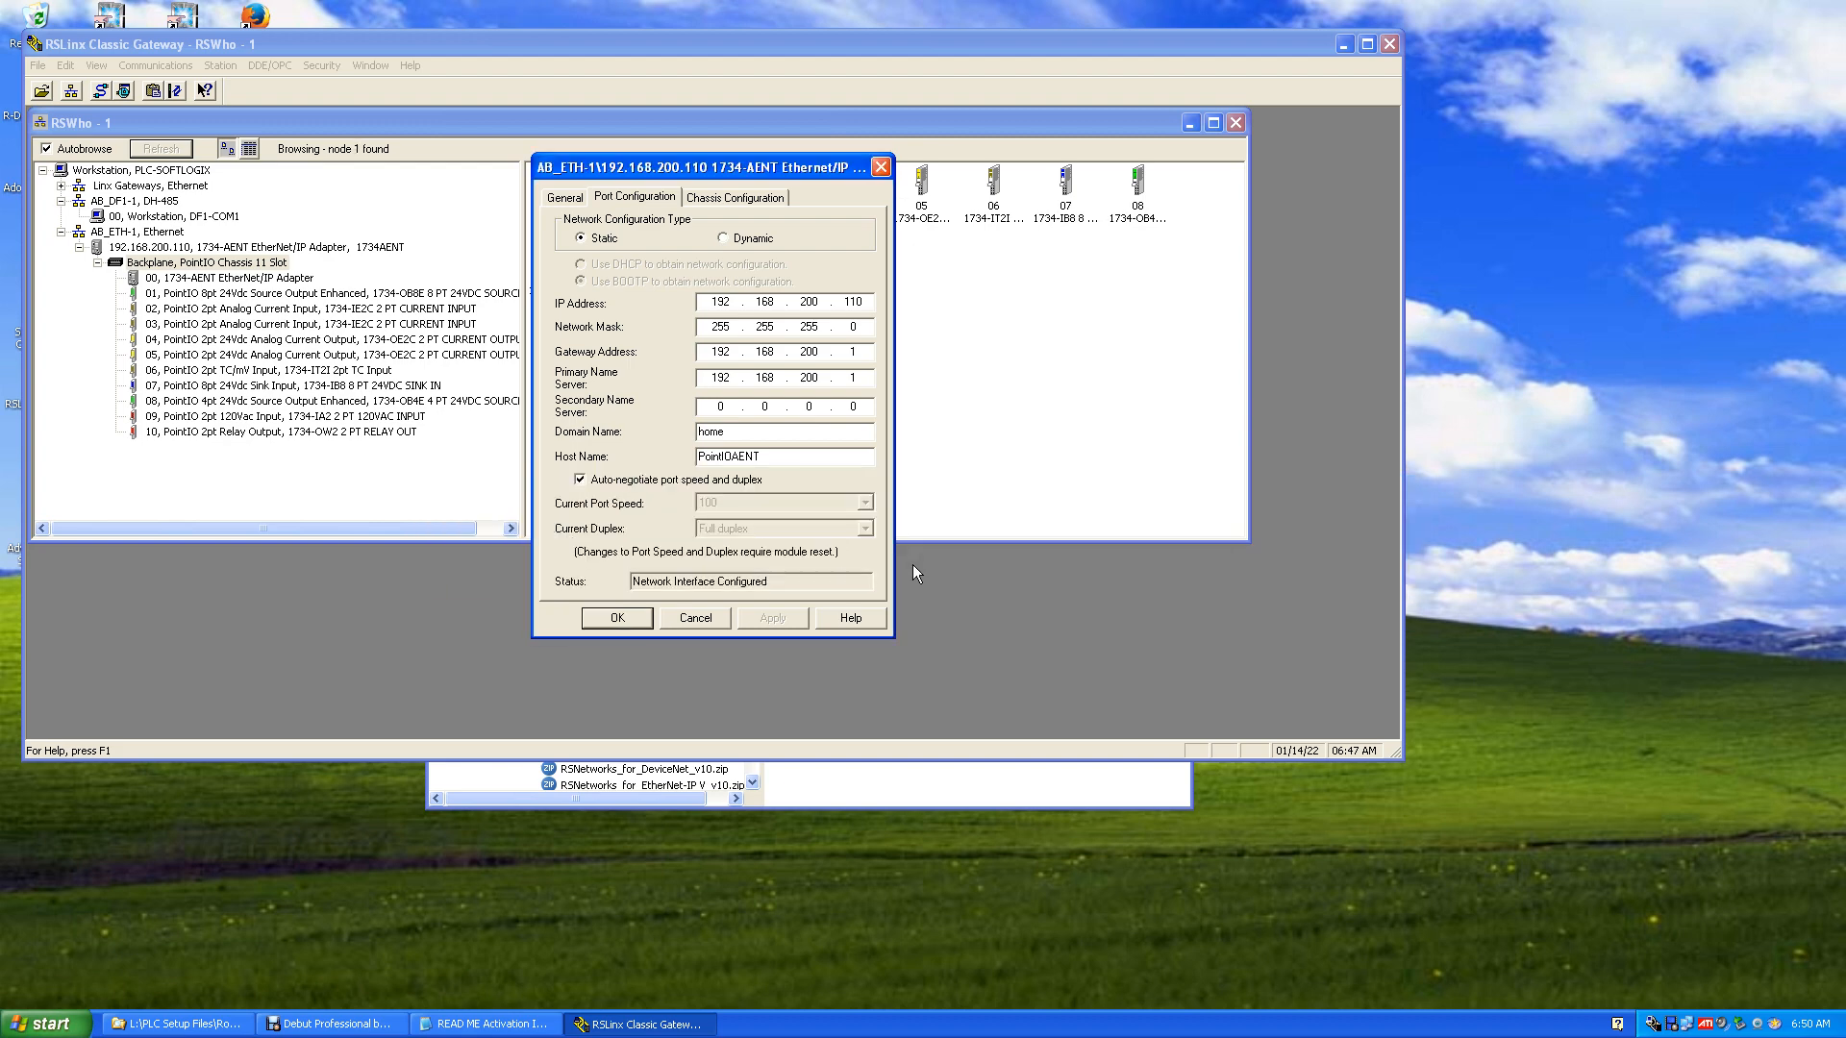
click(619, 620)
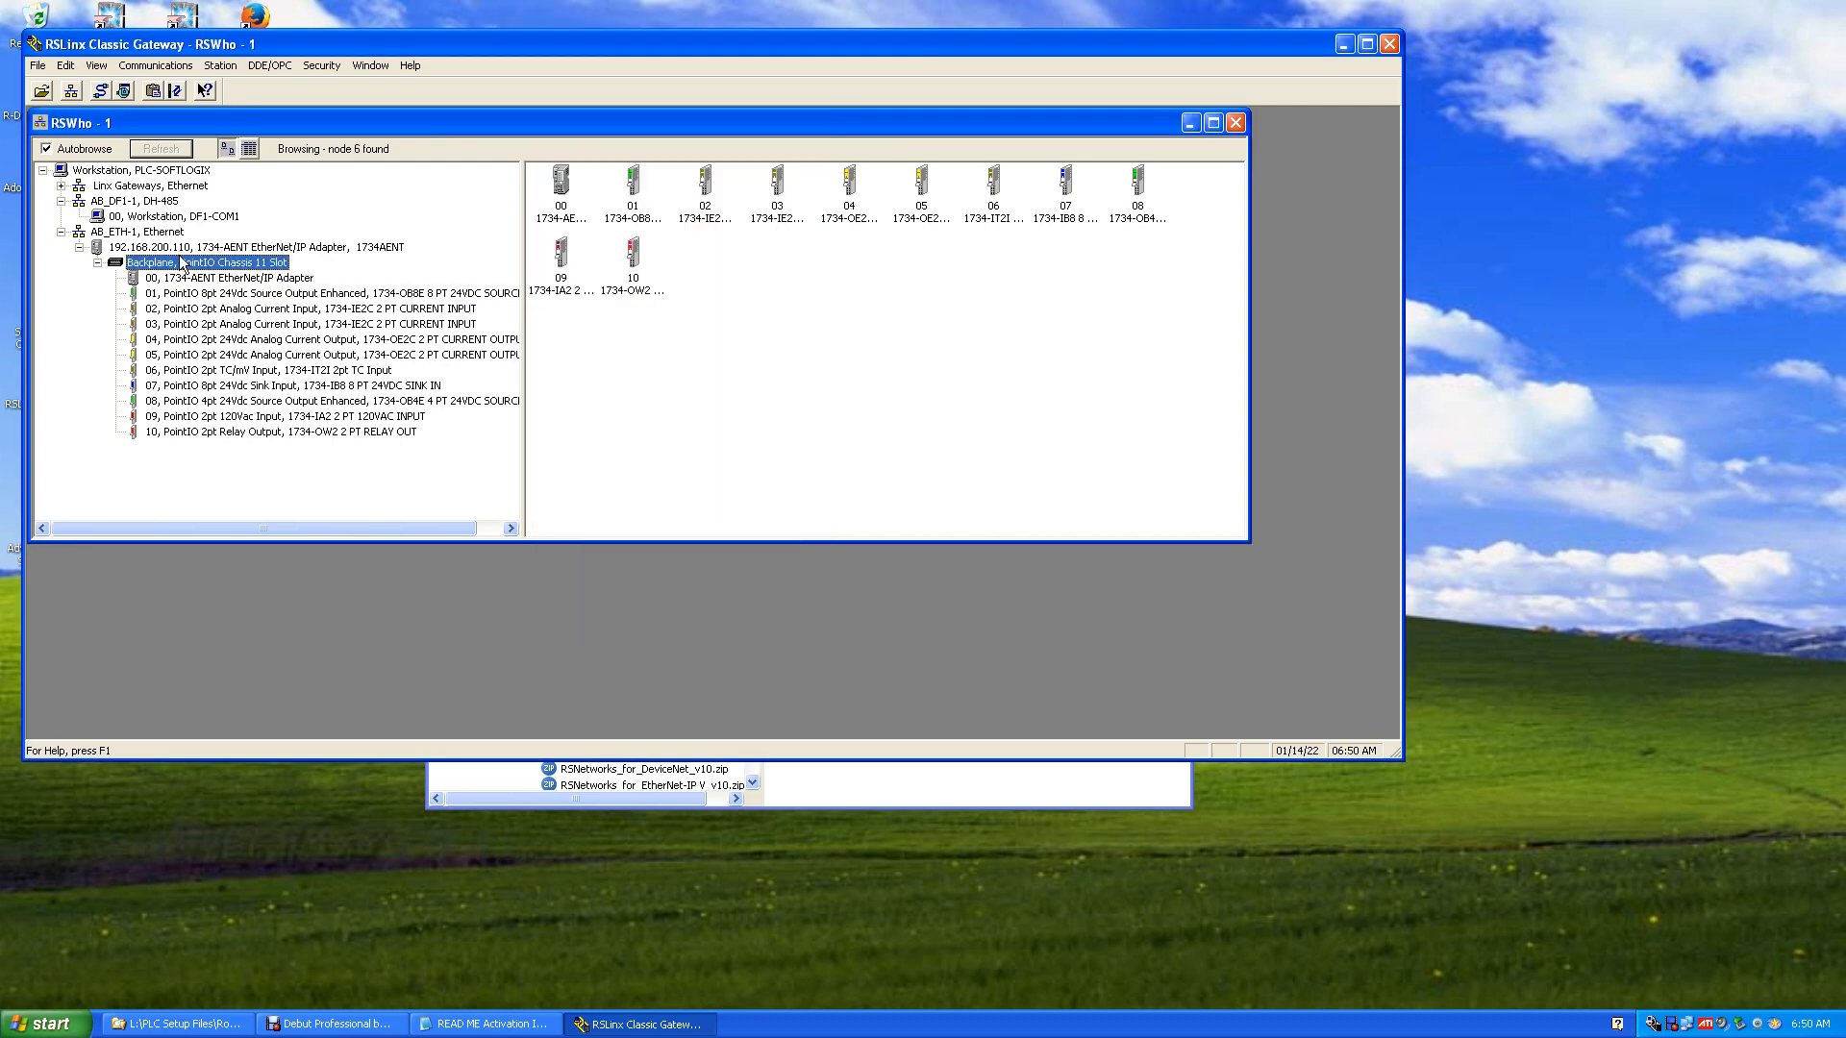
Check the 1734-AENT adapter's port configuration and chassis configuration again
right_click(183, 247)
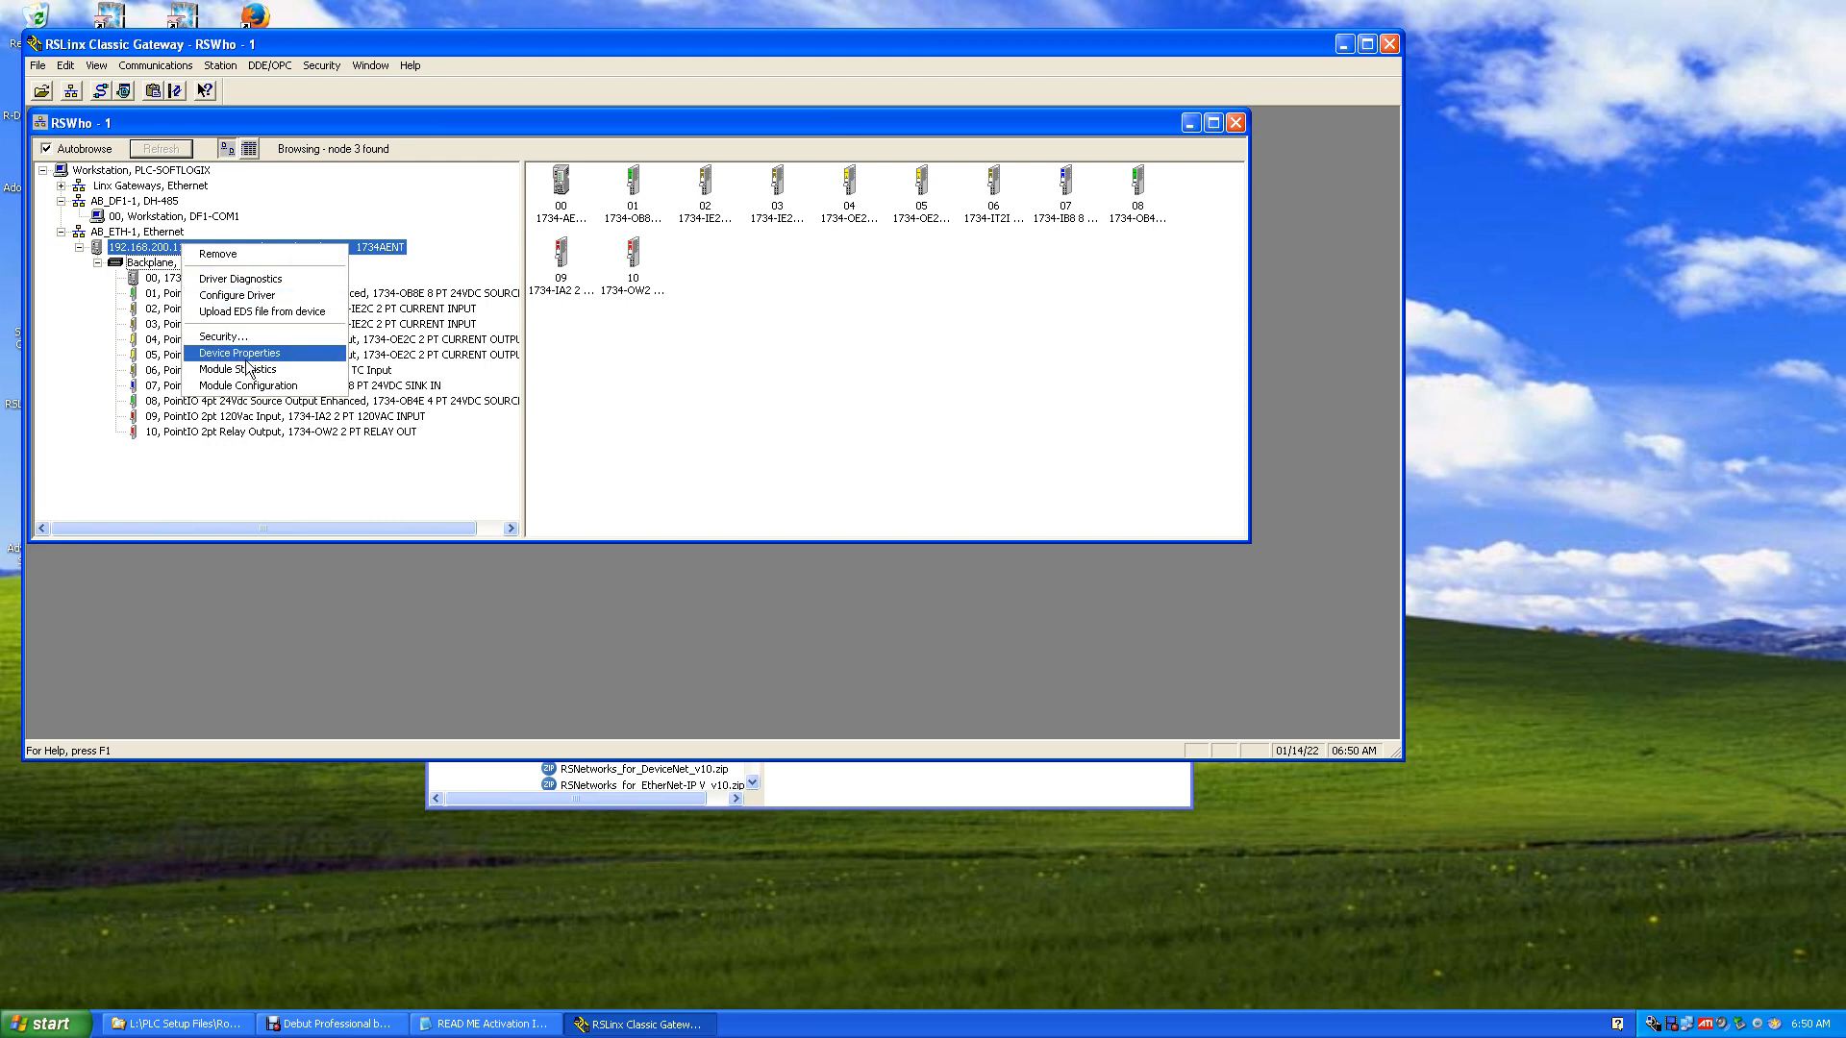
click(247, 355)
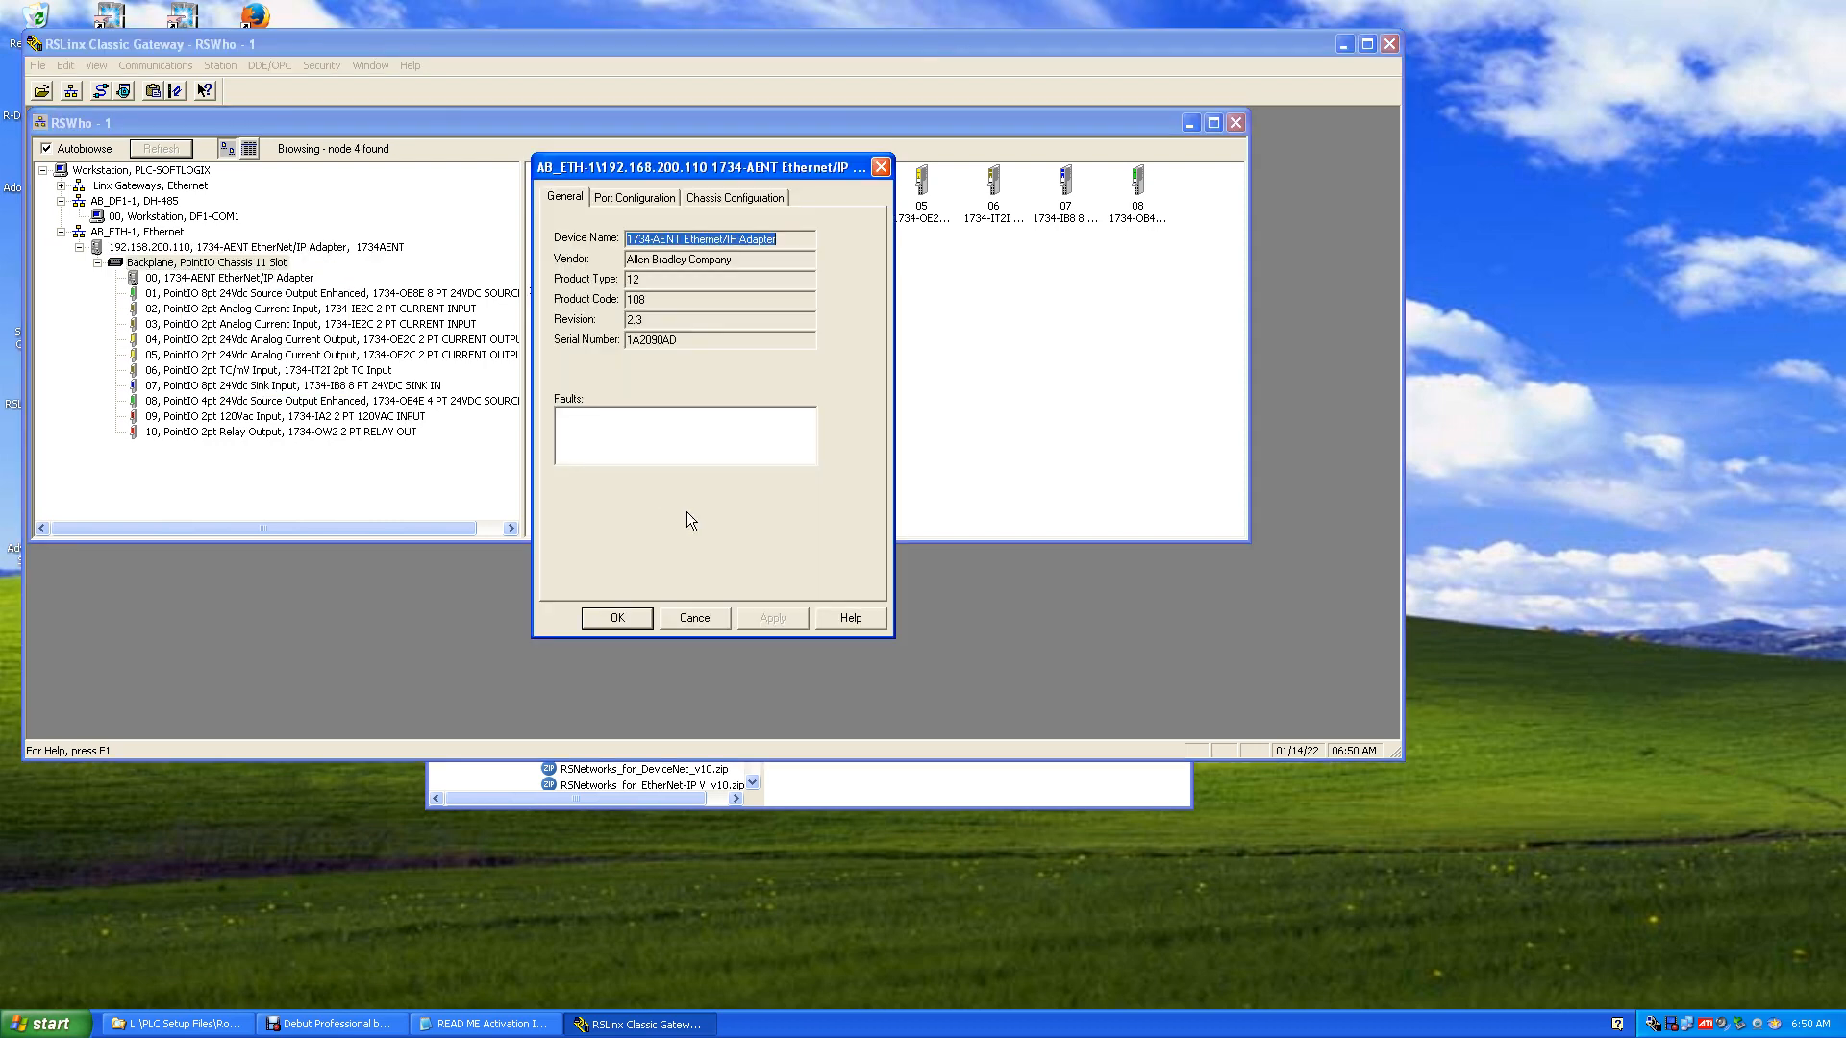
click(630, 197)
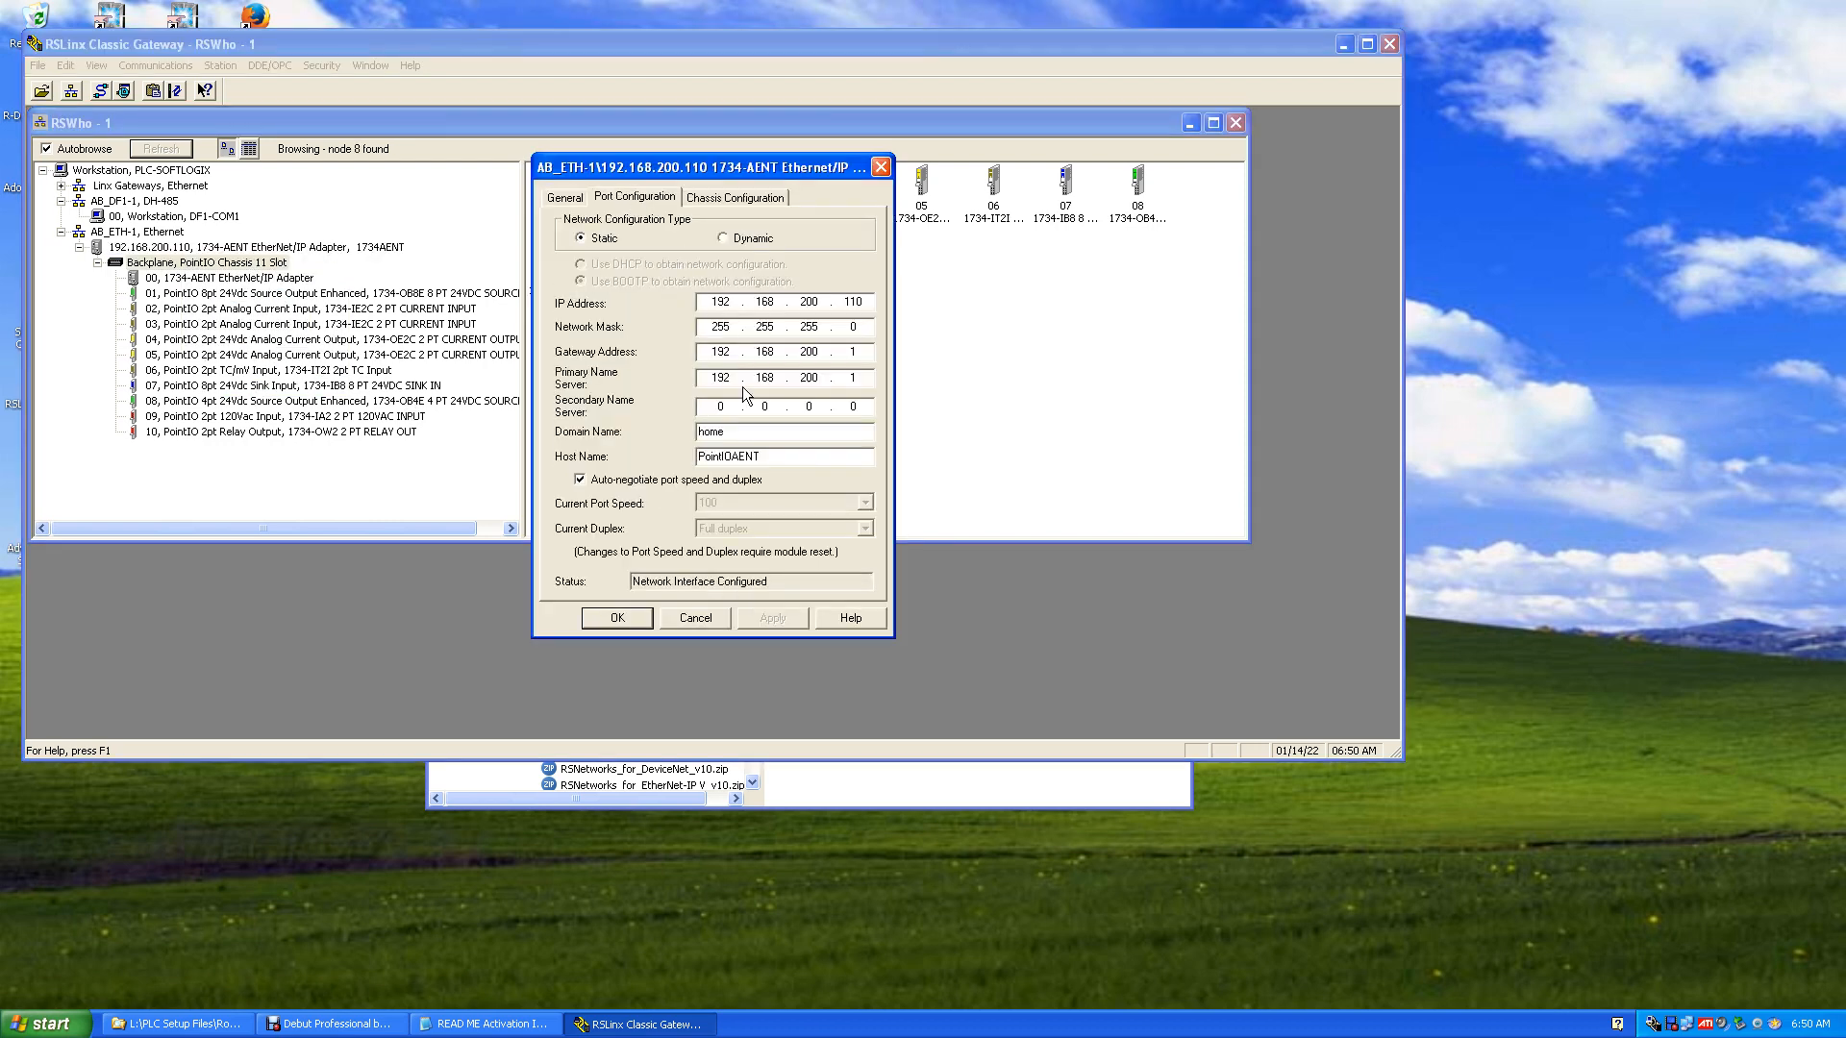
click(729, 199)
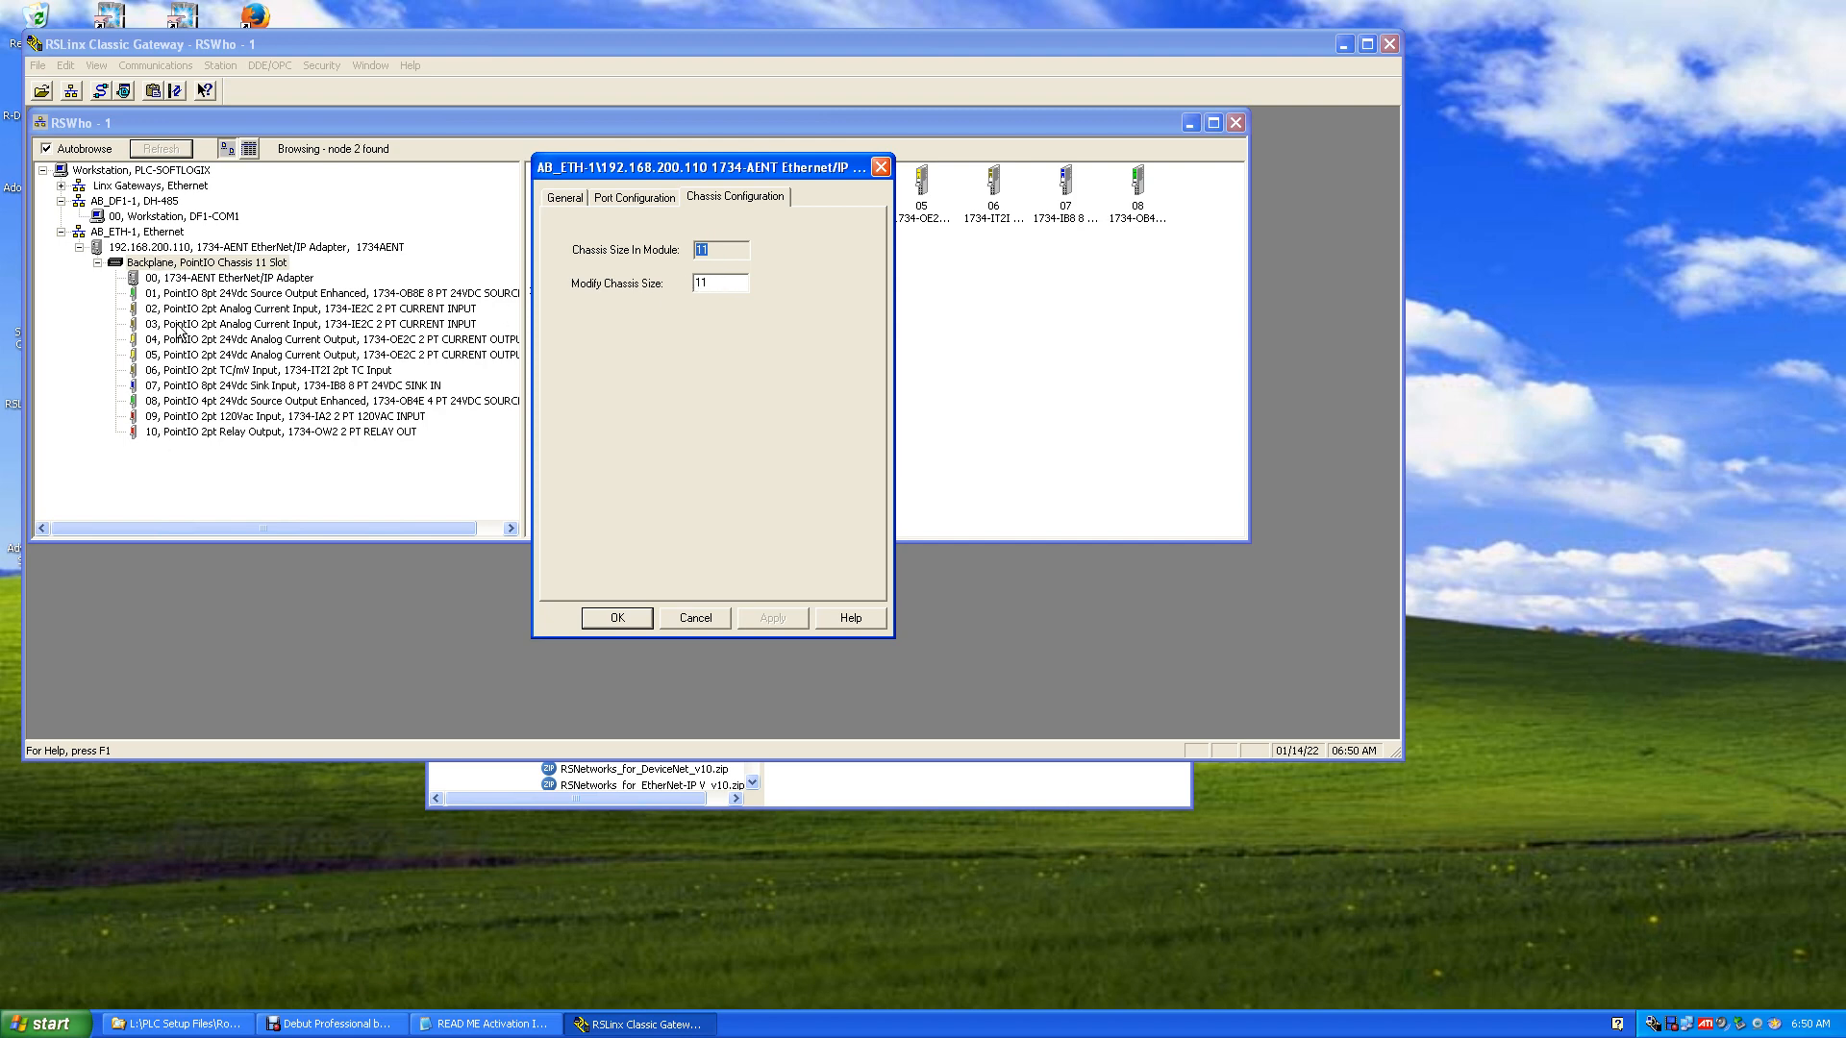
click(621, 619)
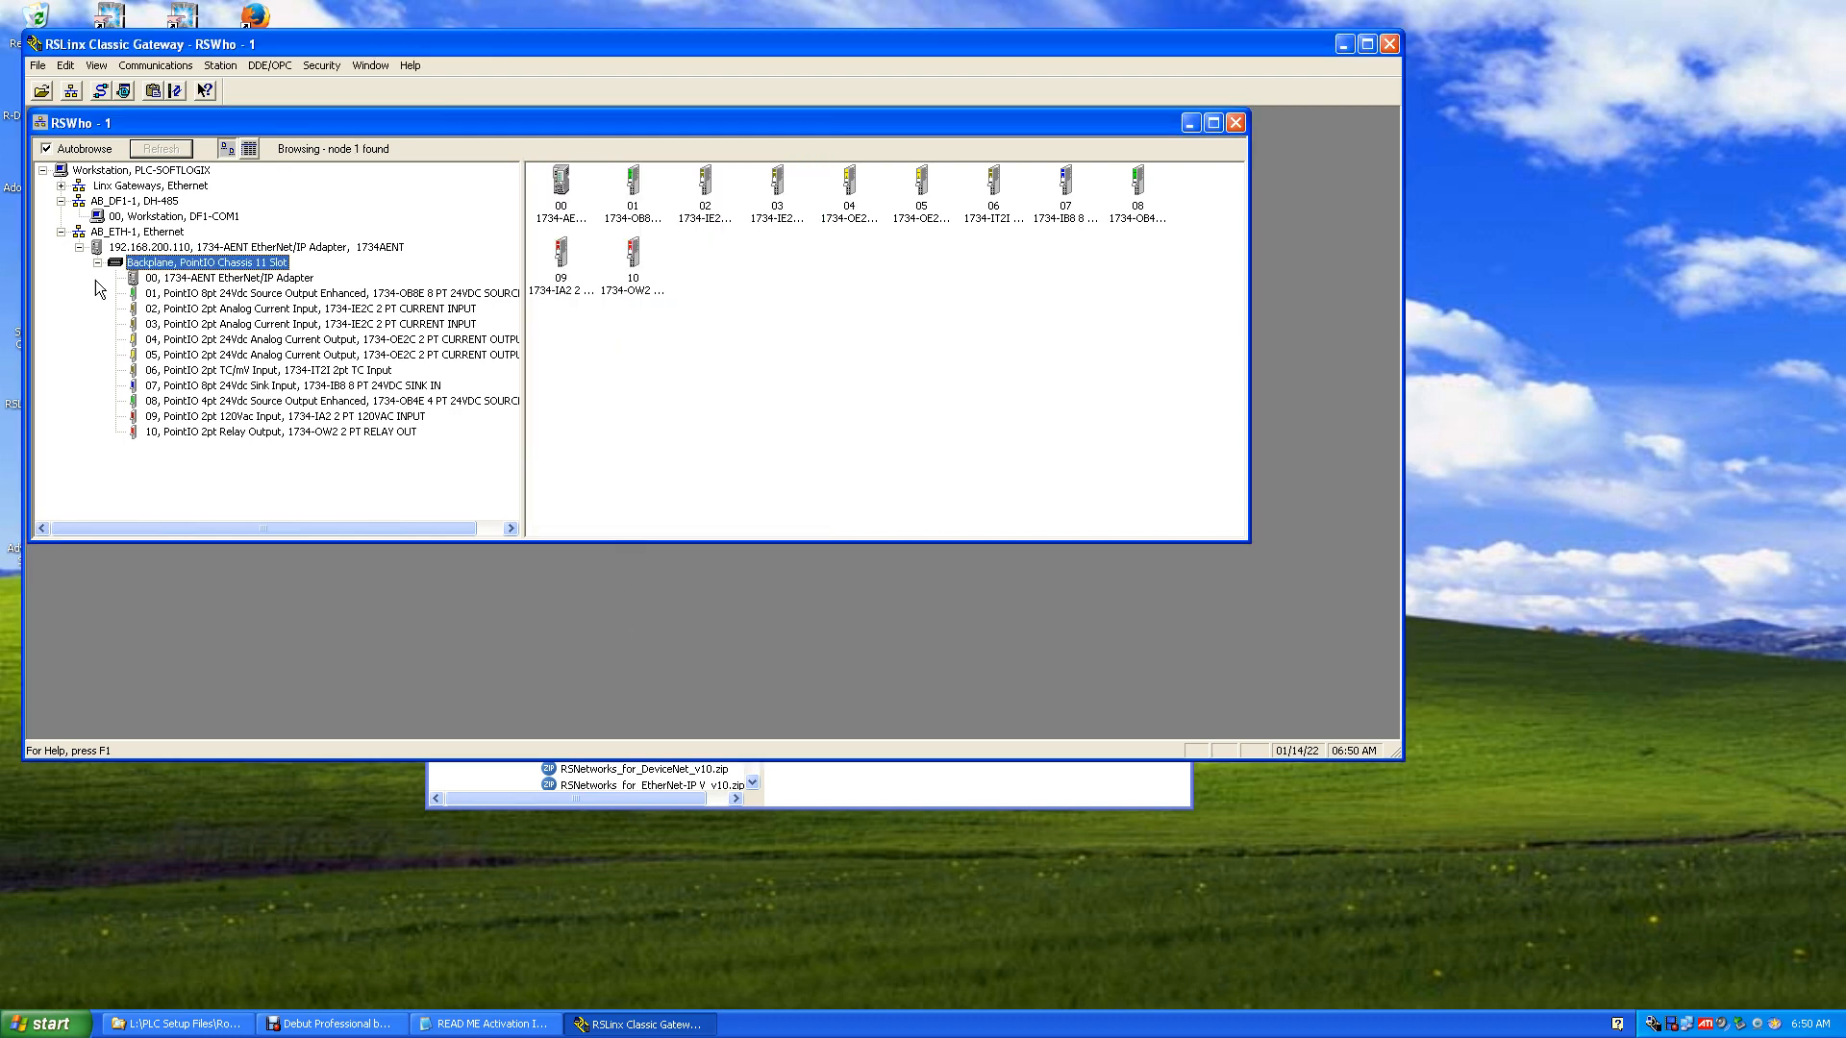
Add PointIOAENT as the station 1 host in the AB_ETH-1 driver's station mapping, and finish driver configuration
click(60, 233)
right_click(139, 230)
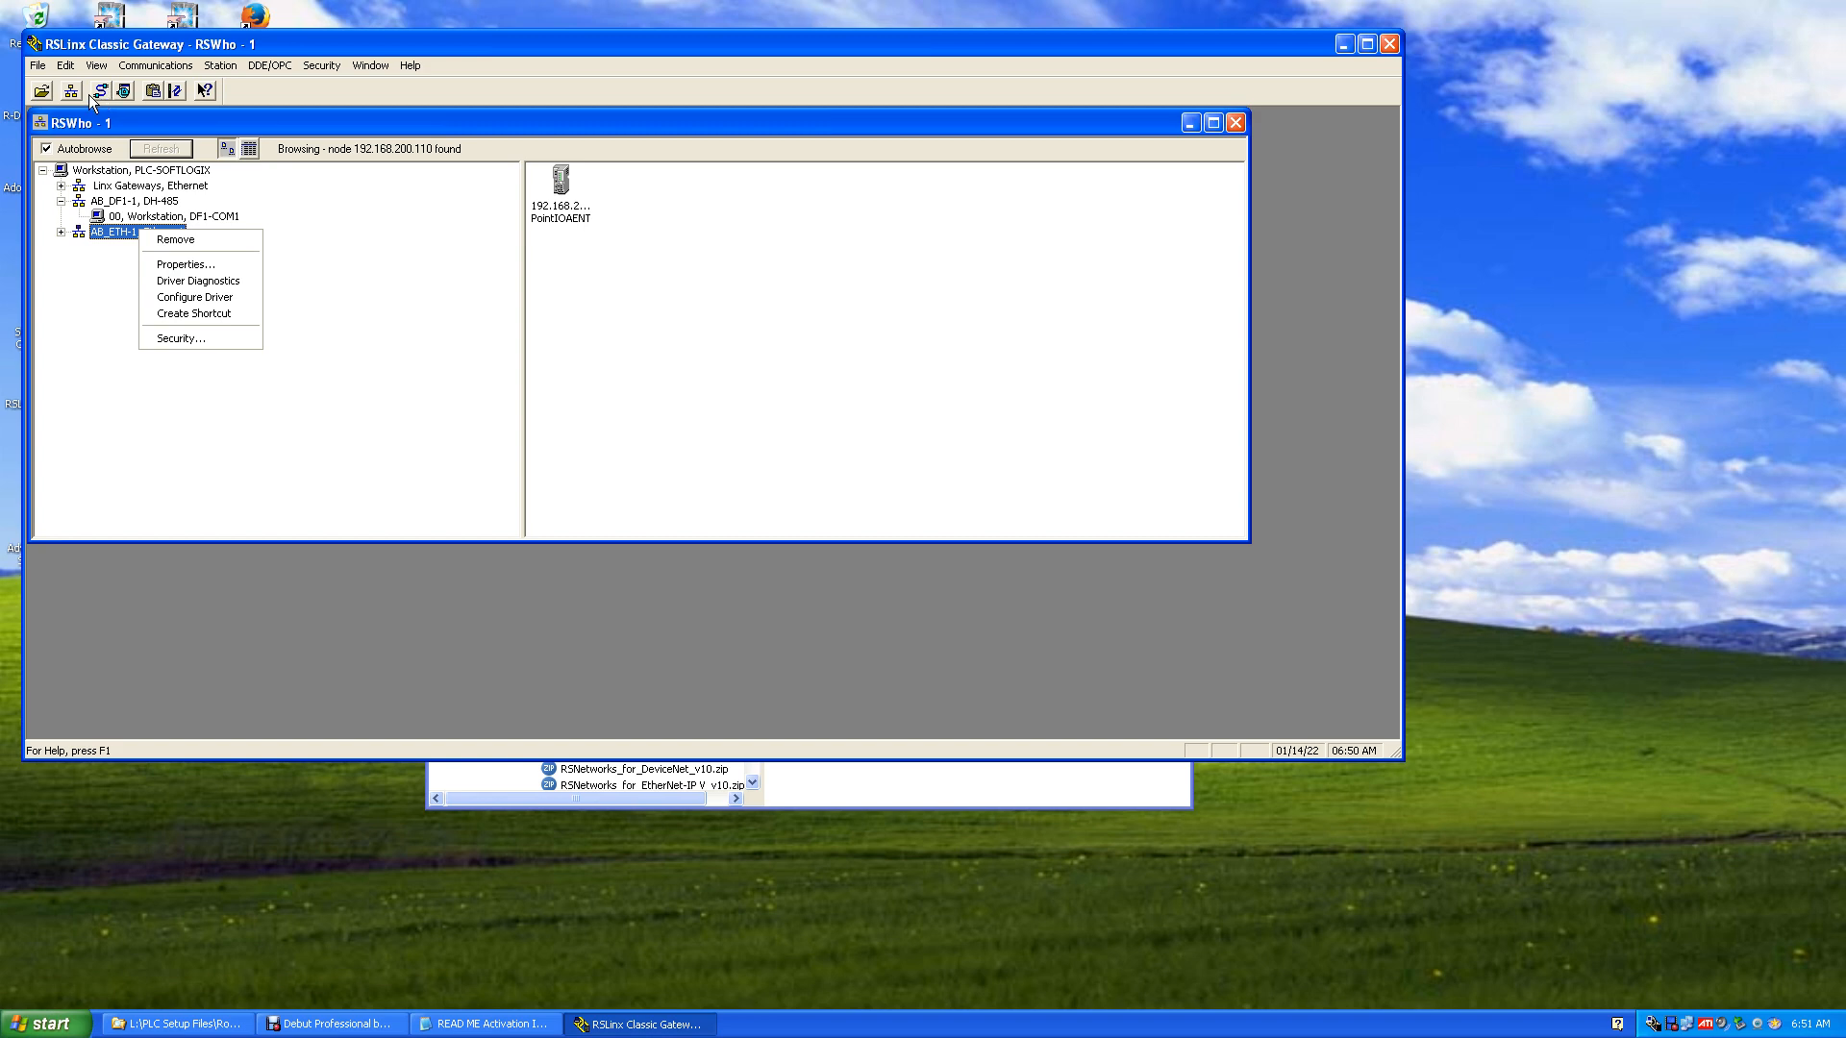
click(157, 66)
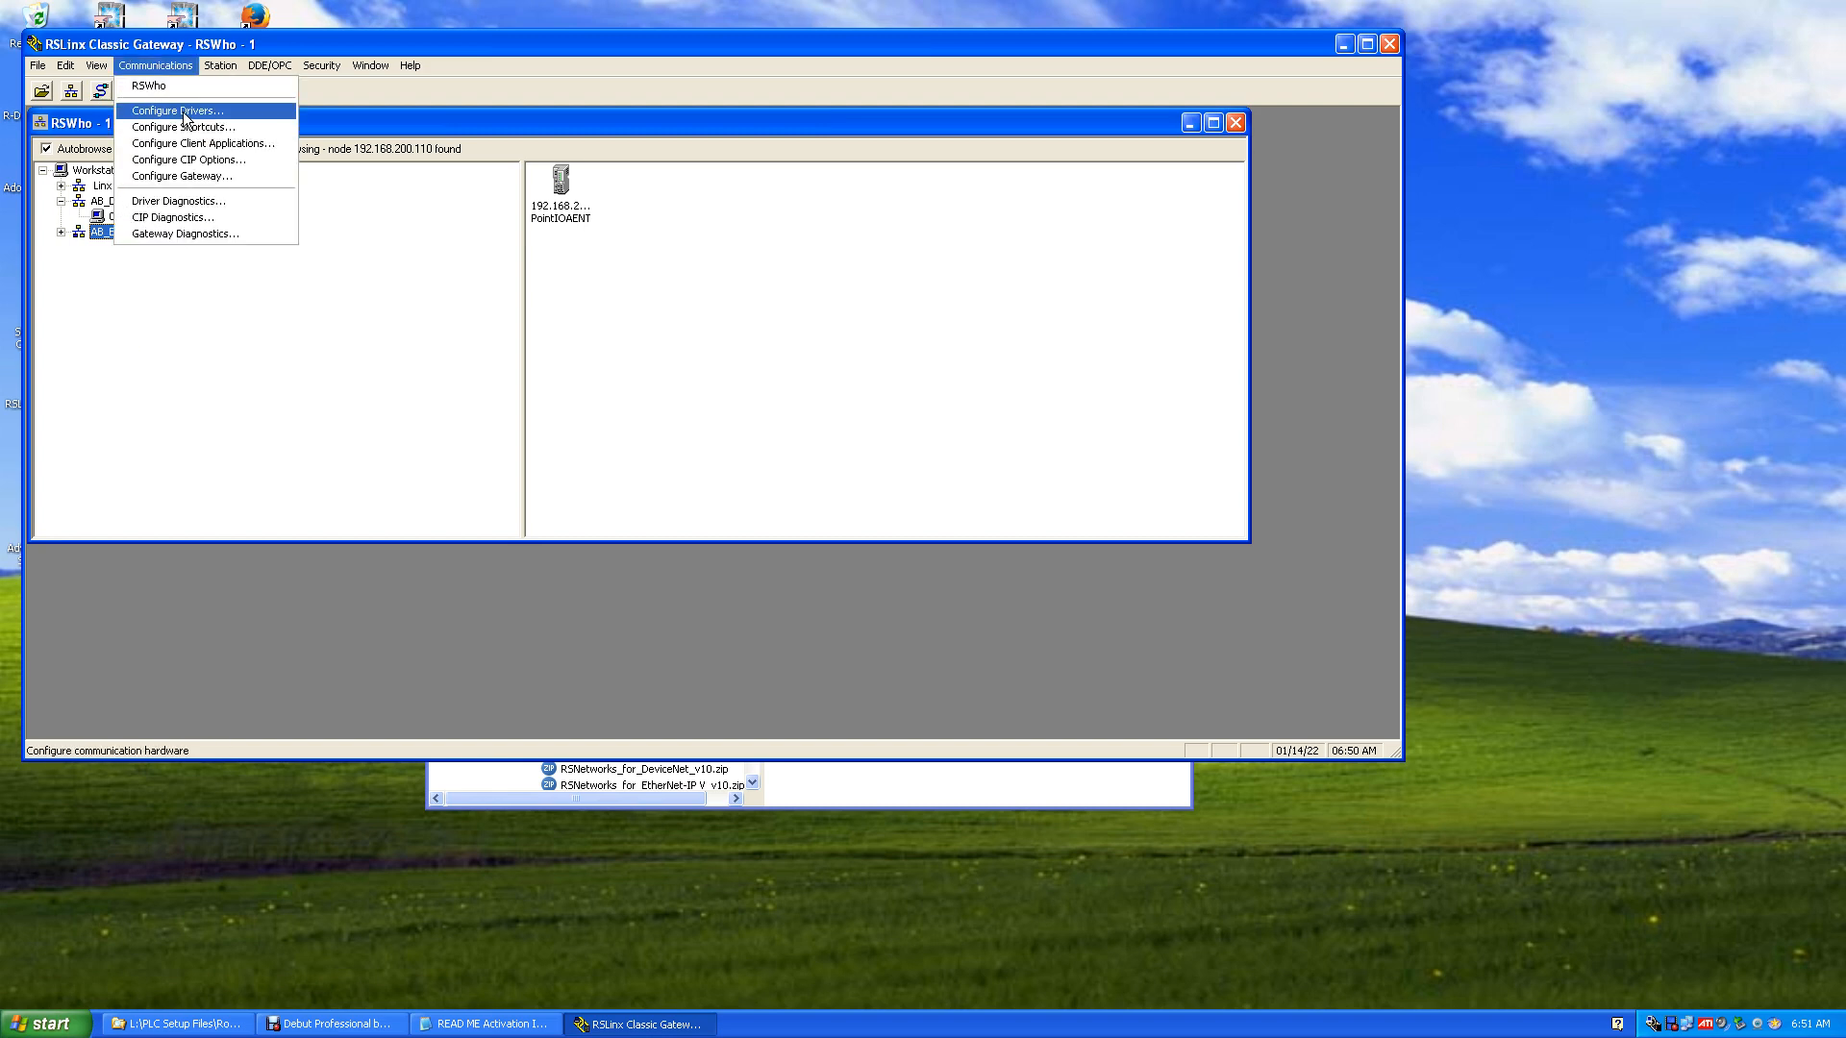
click(185, 112)
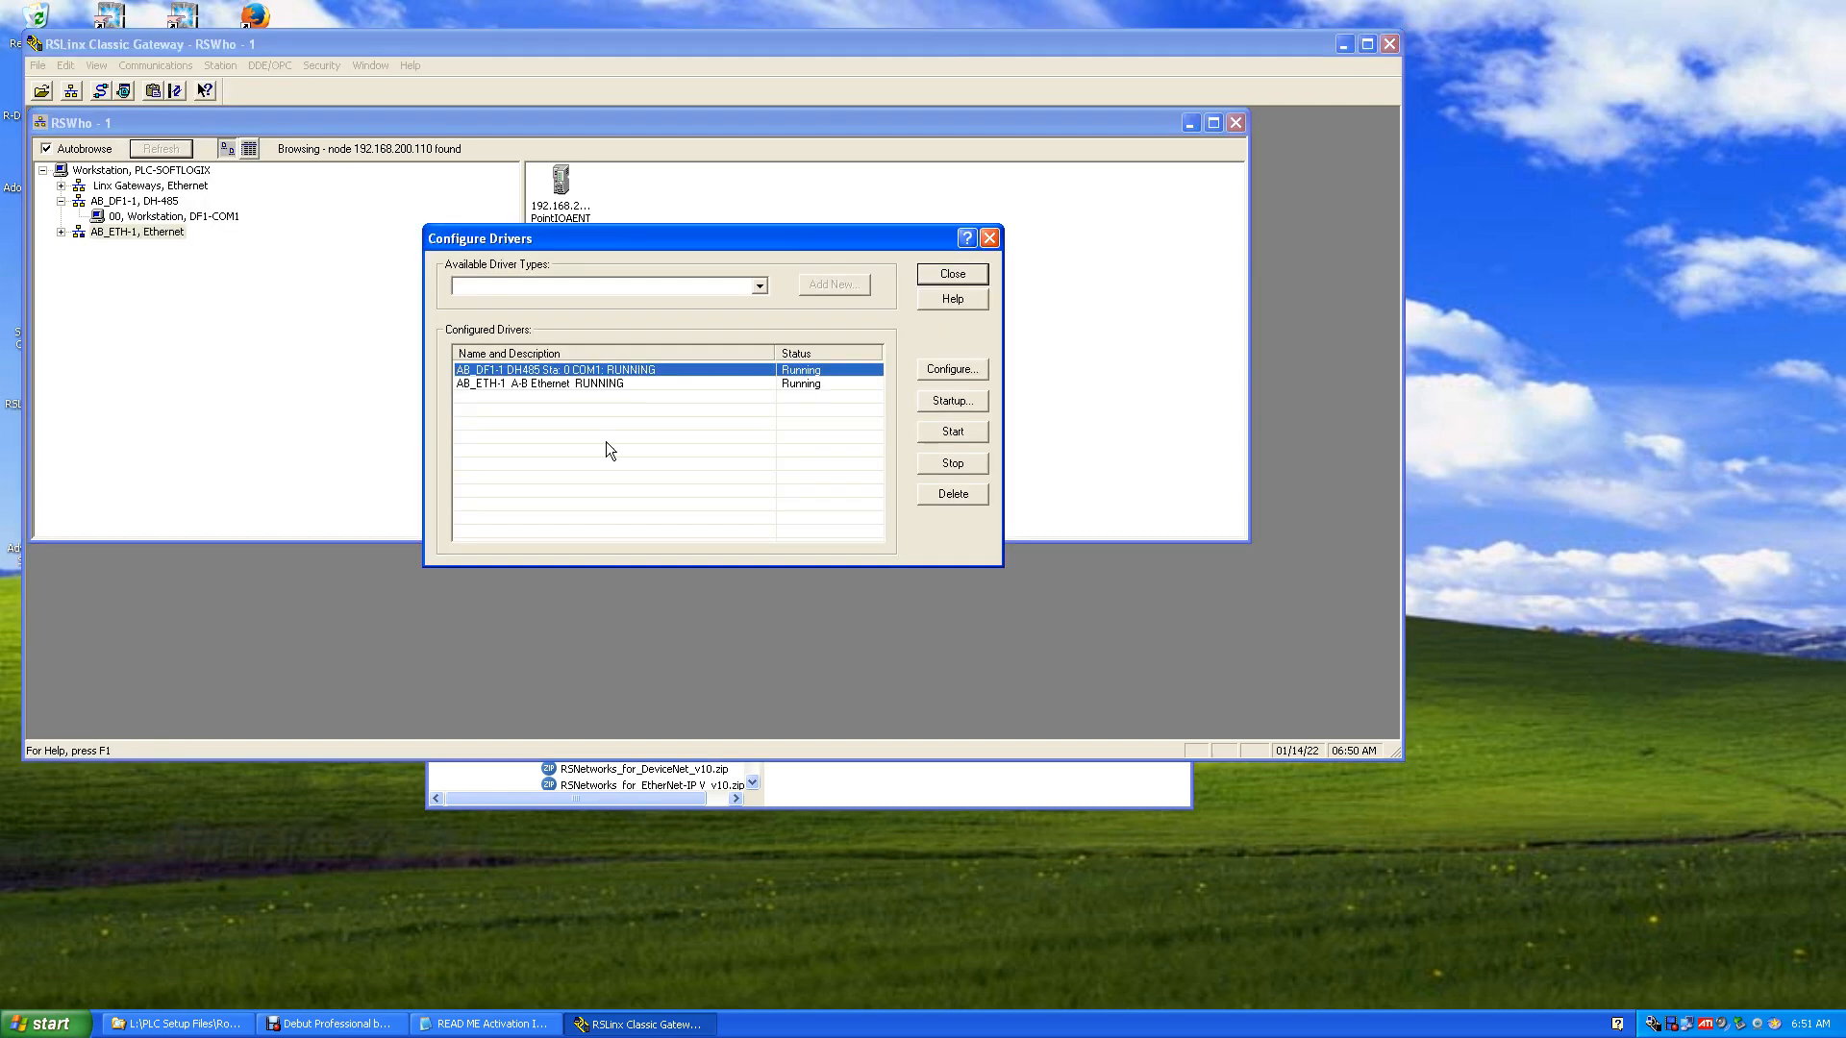
click(499, 384)
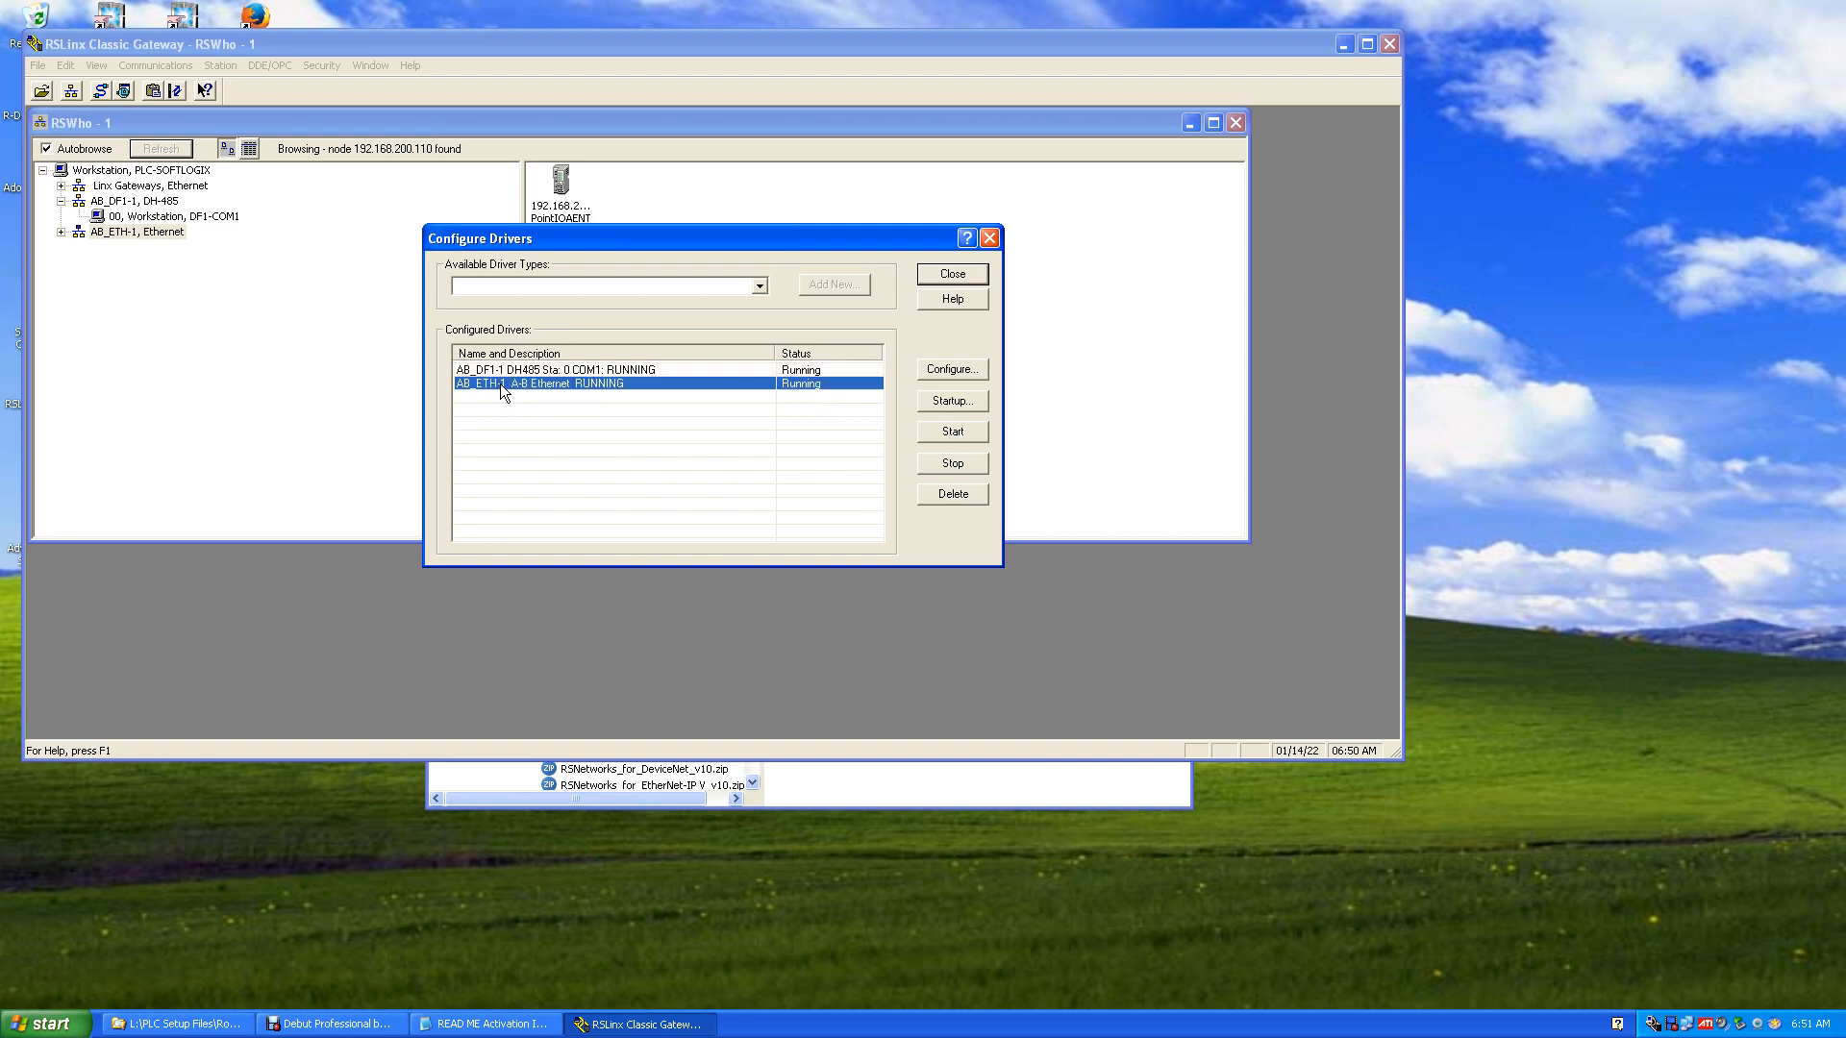
double_click(500, 383)
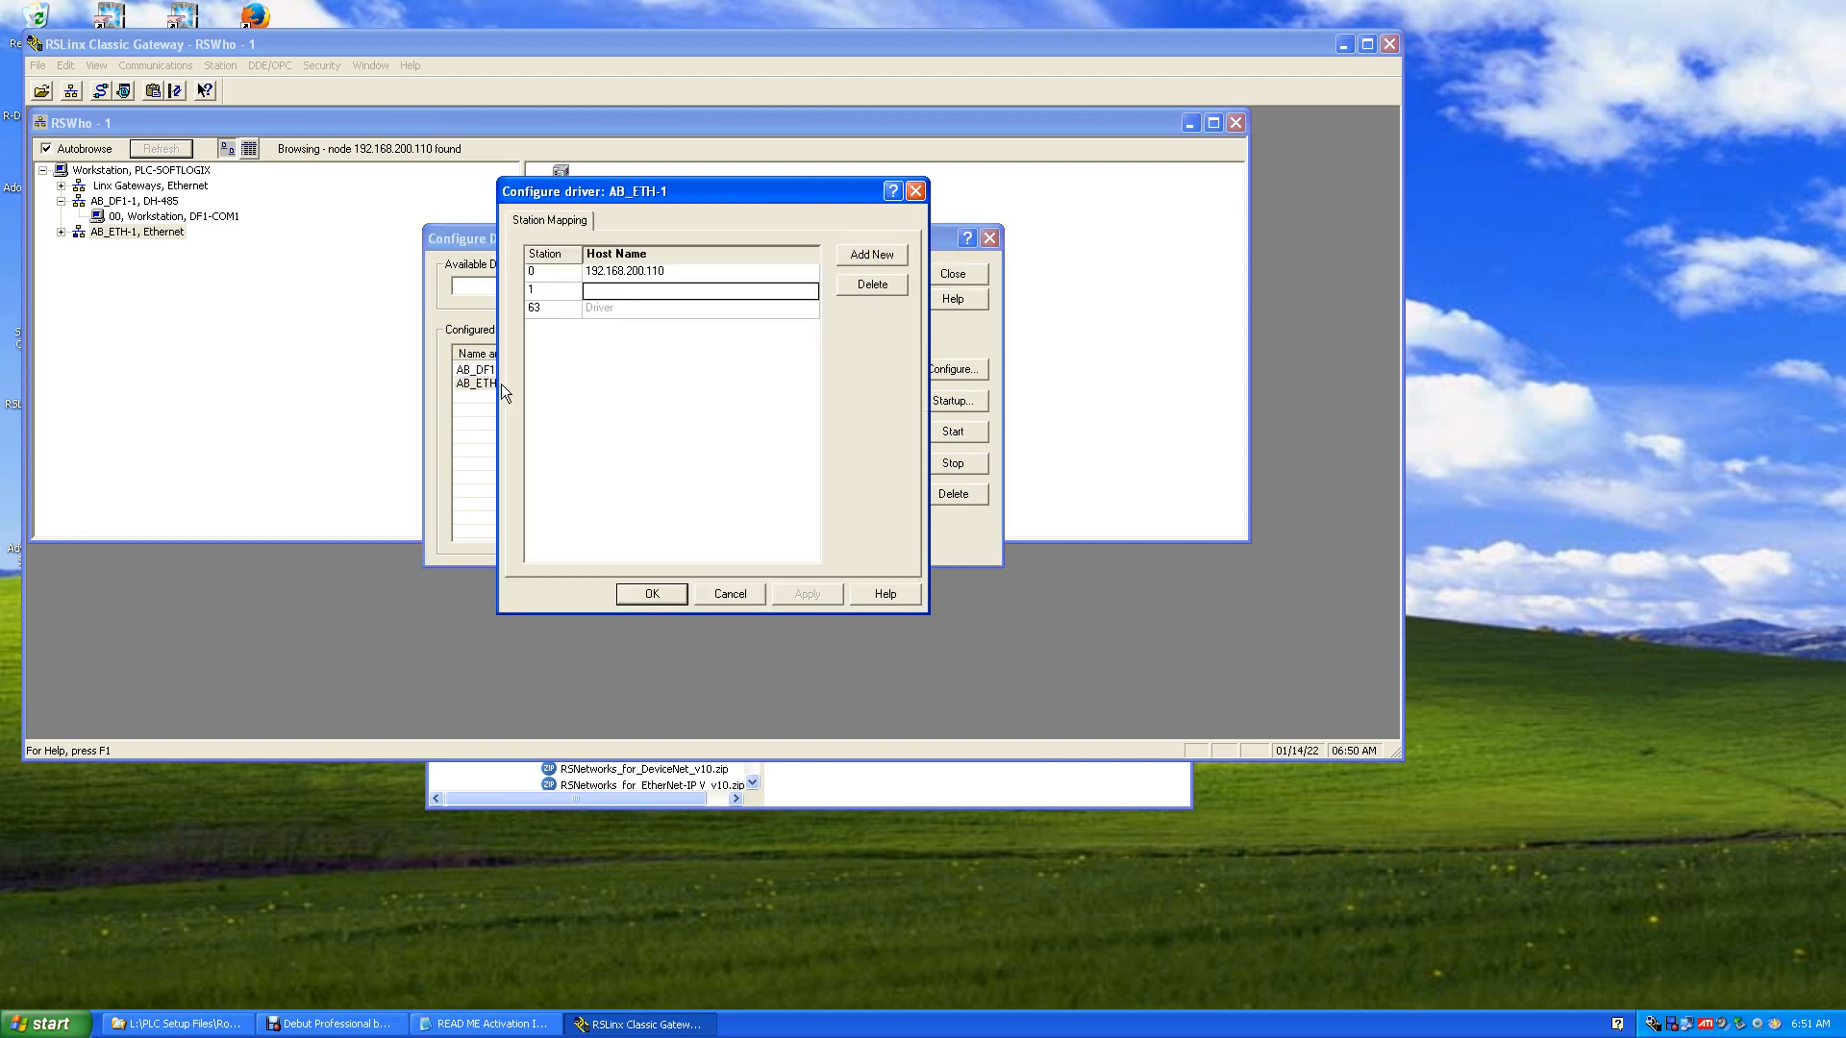
right_click(593, 292)
click(623, 358)
click(652, 593)
click(652, 594)
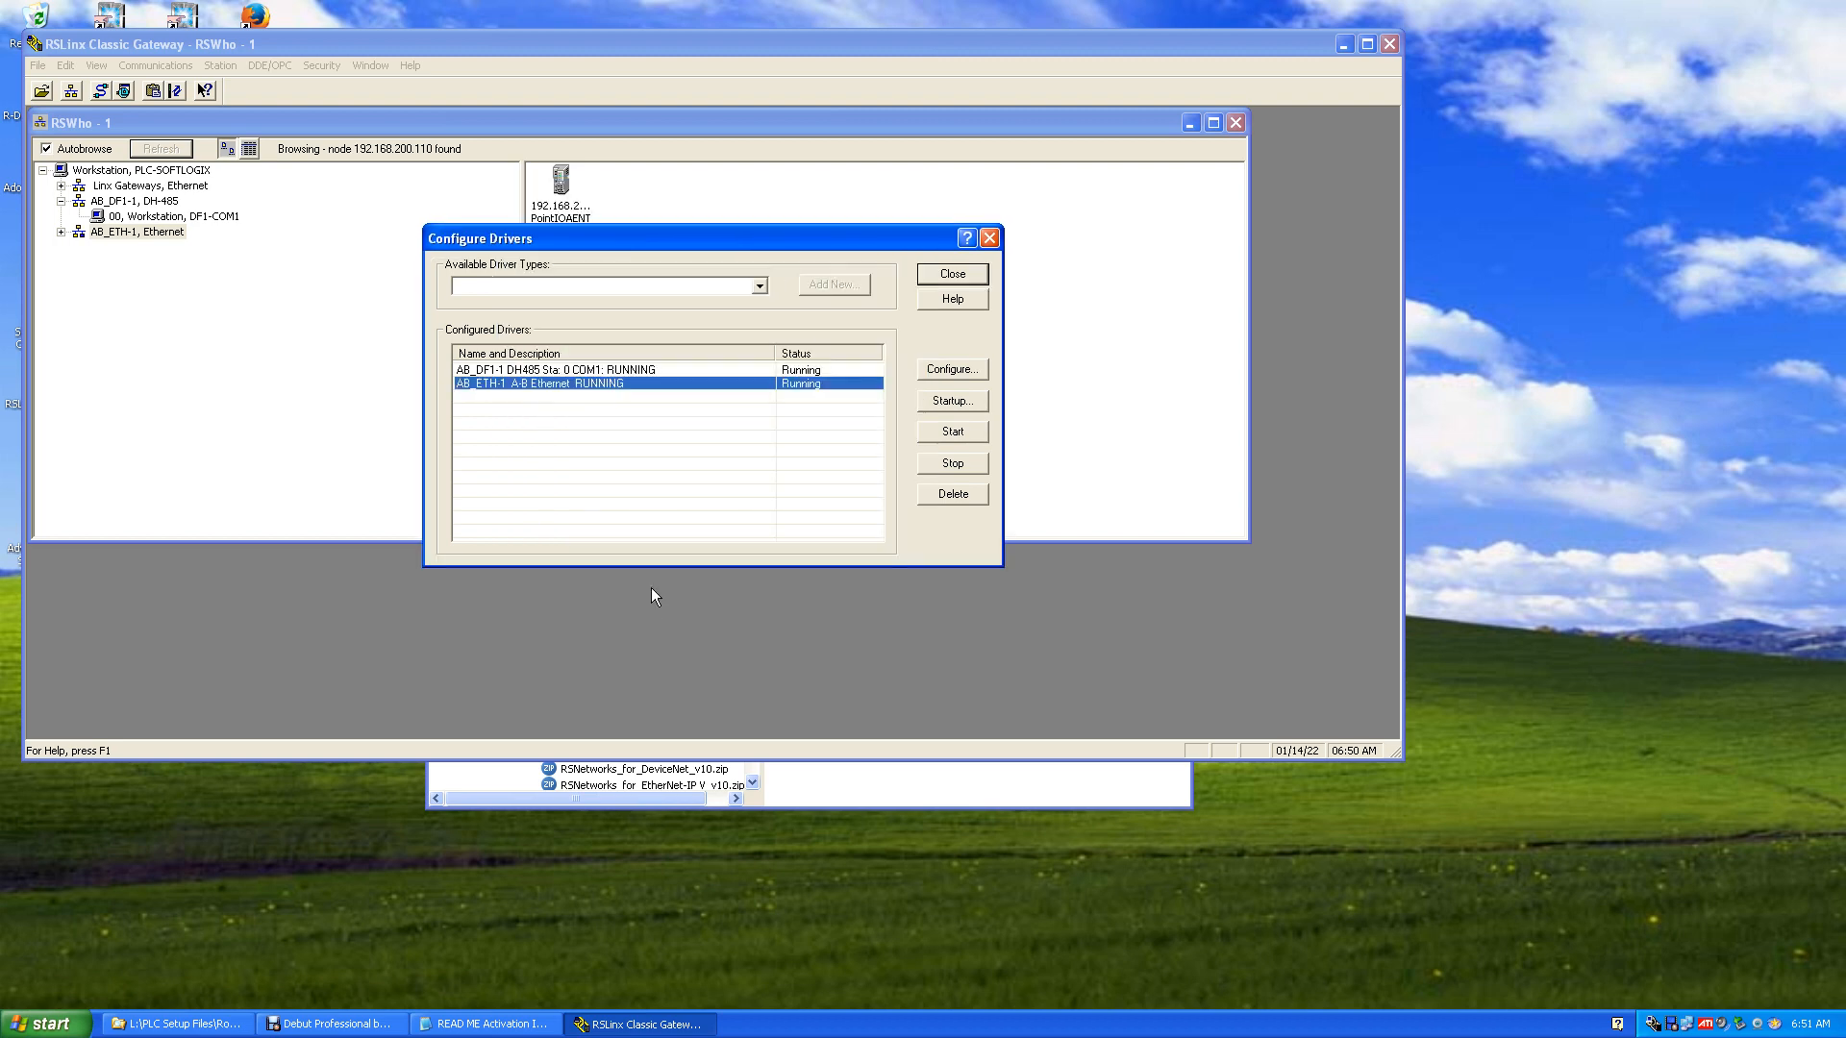
click(952, 274)
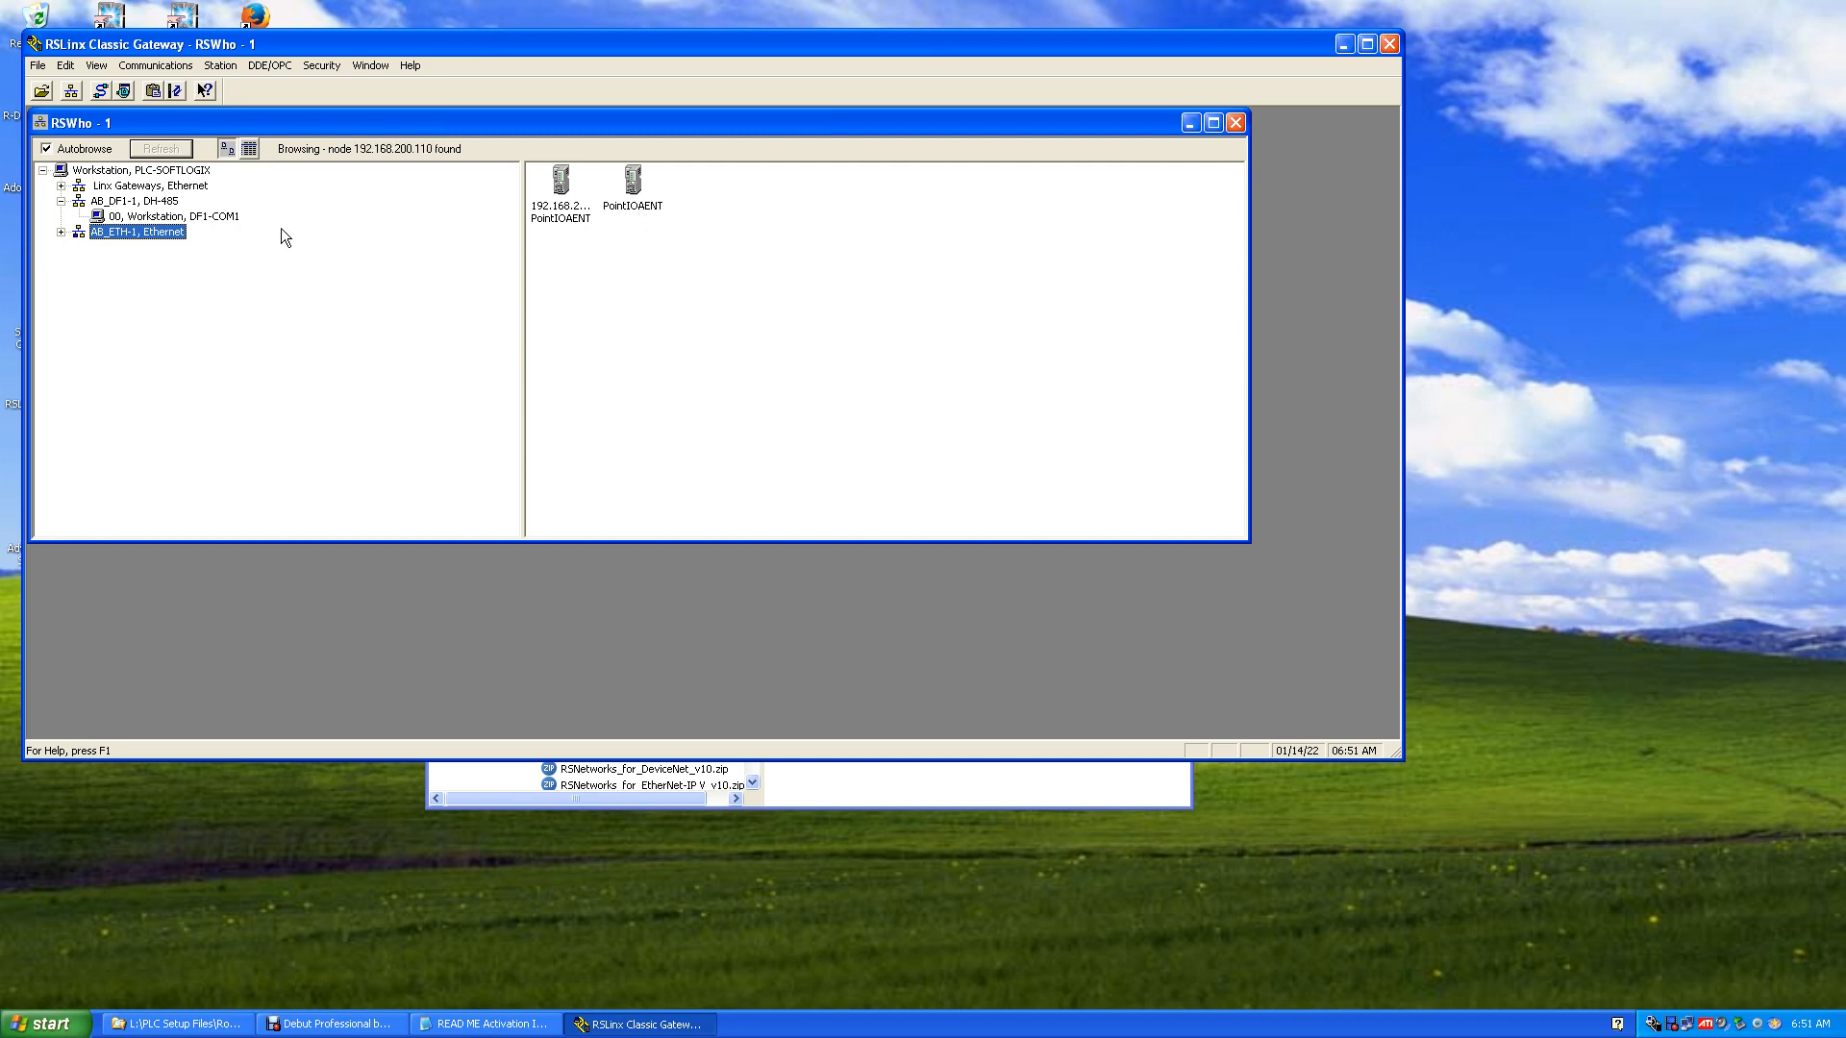
Browse the AB_ETH-1 network down to the PointIOAENT adapter's backplane modules, and collapse both 1734-AENT adapters
click(61, 231)
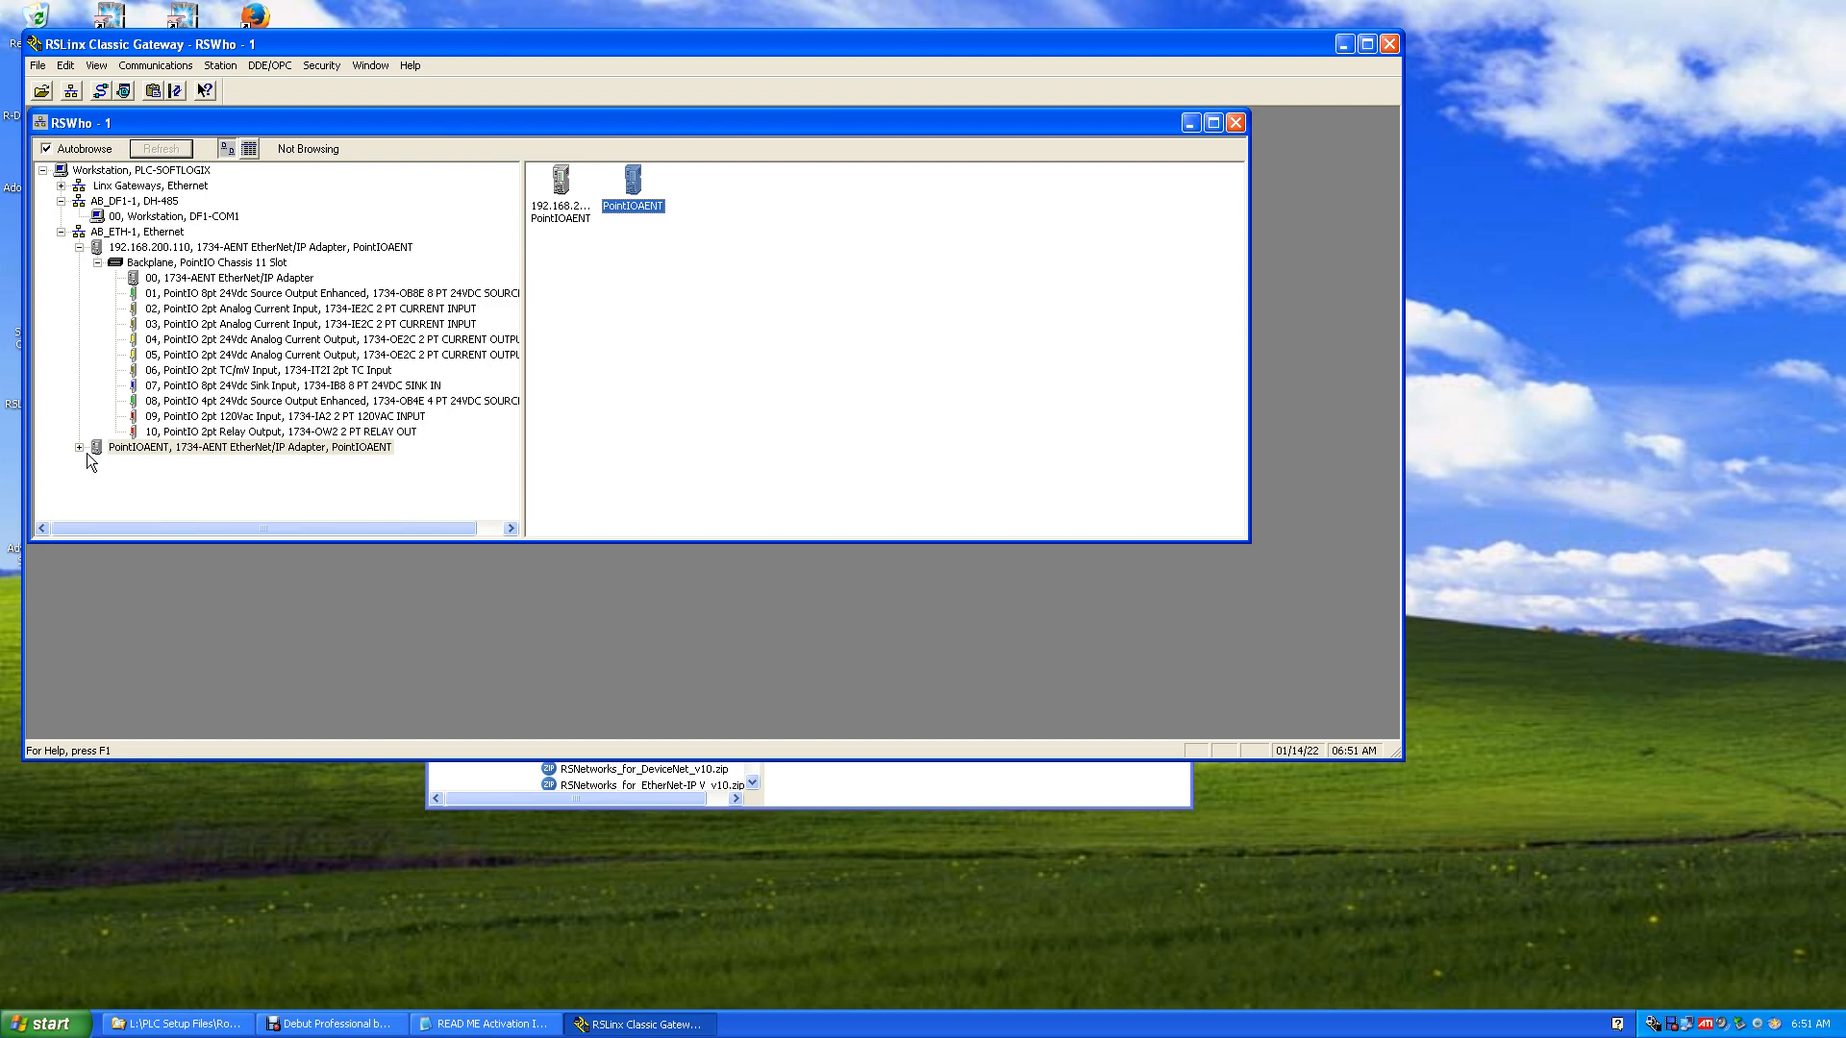
click(78, 447)
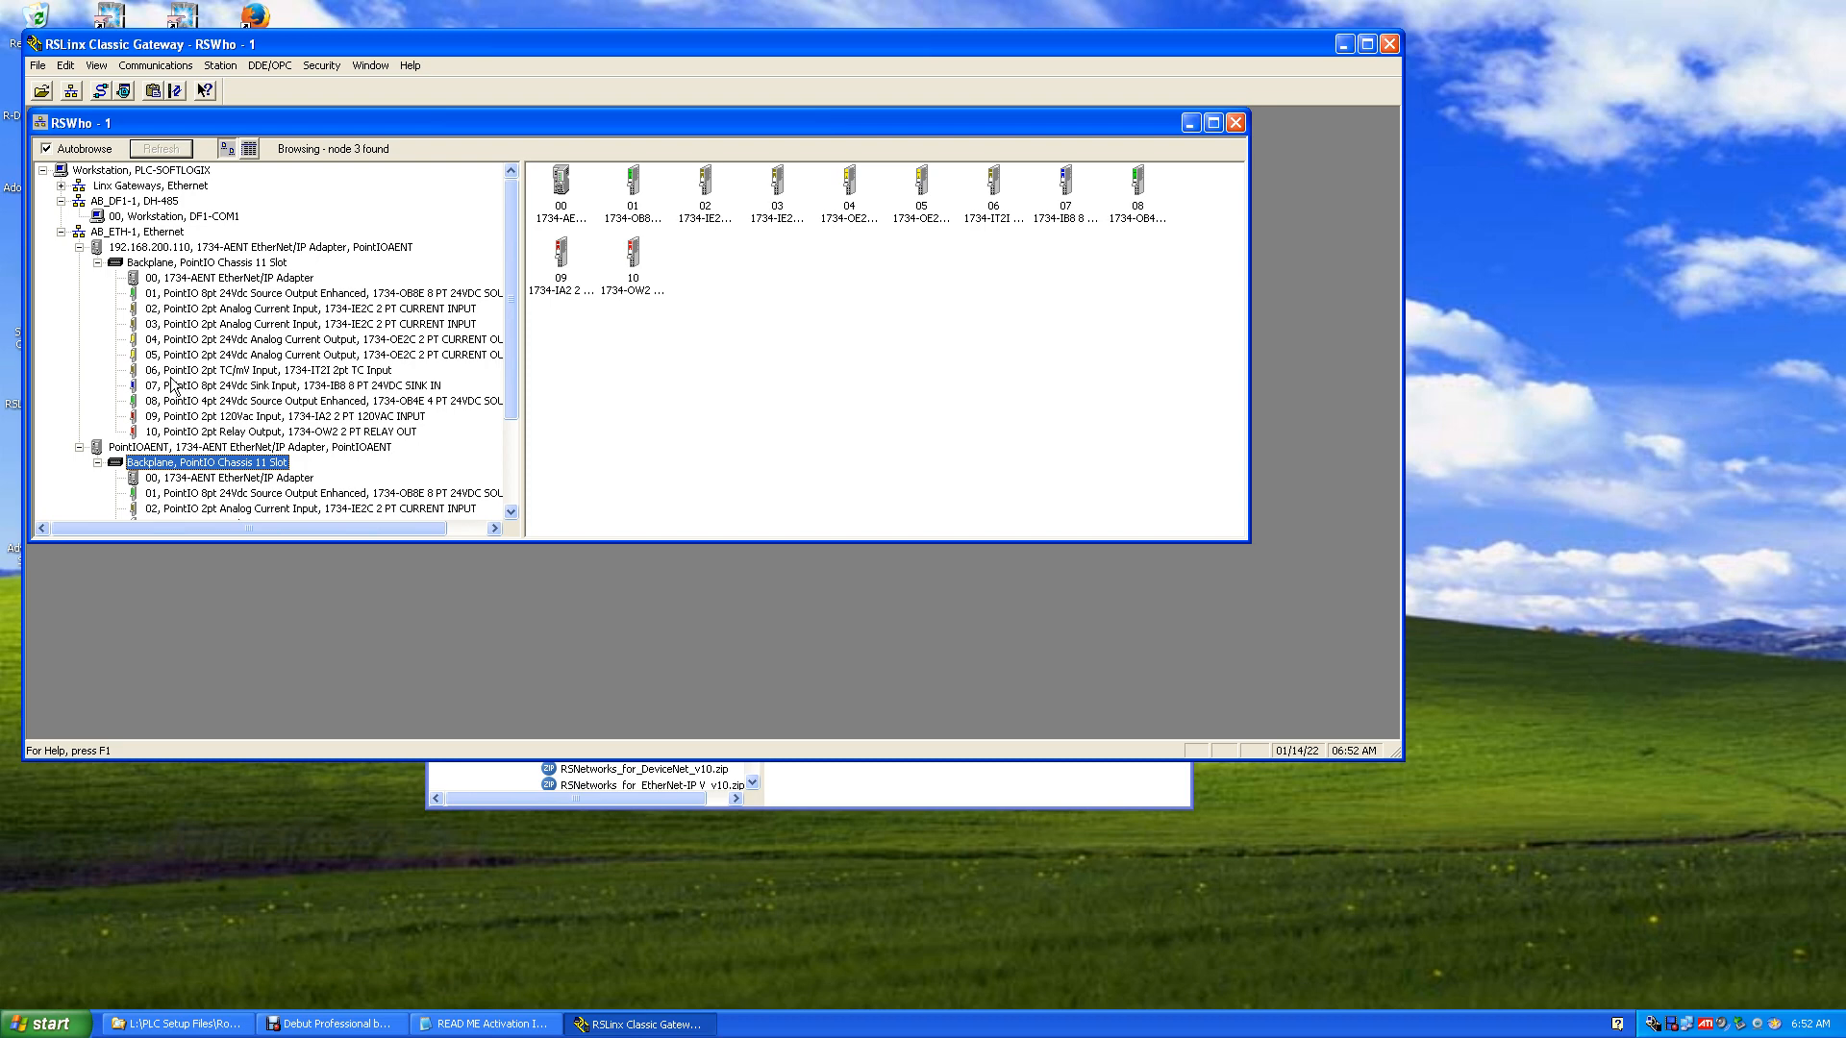
click(79, 447)
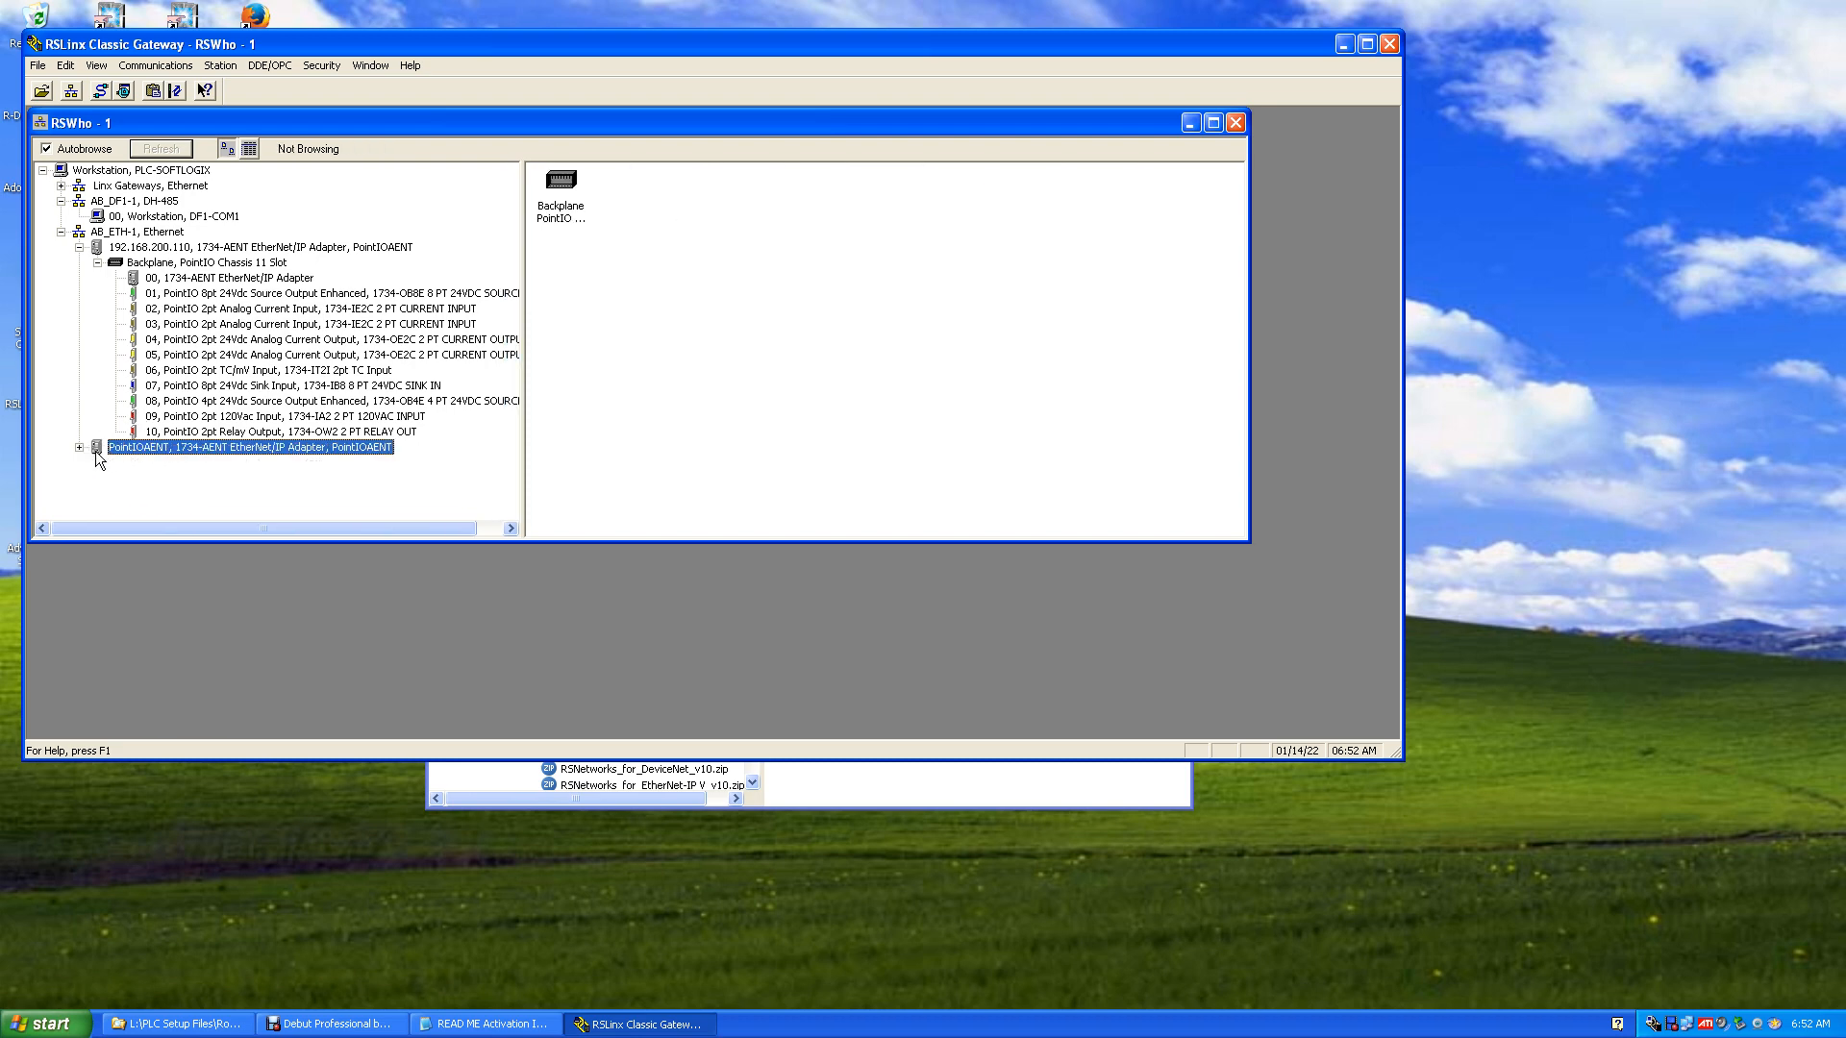
click(79, 247)
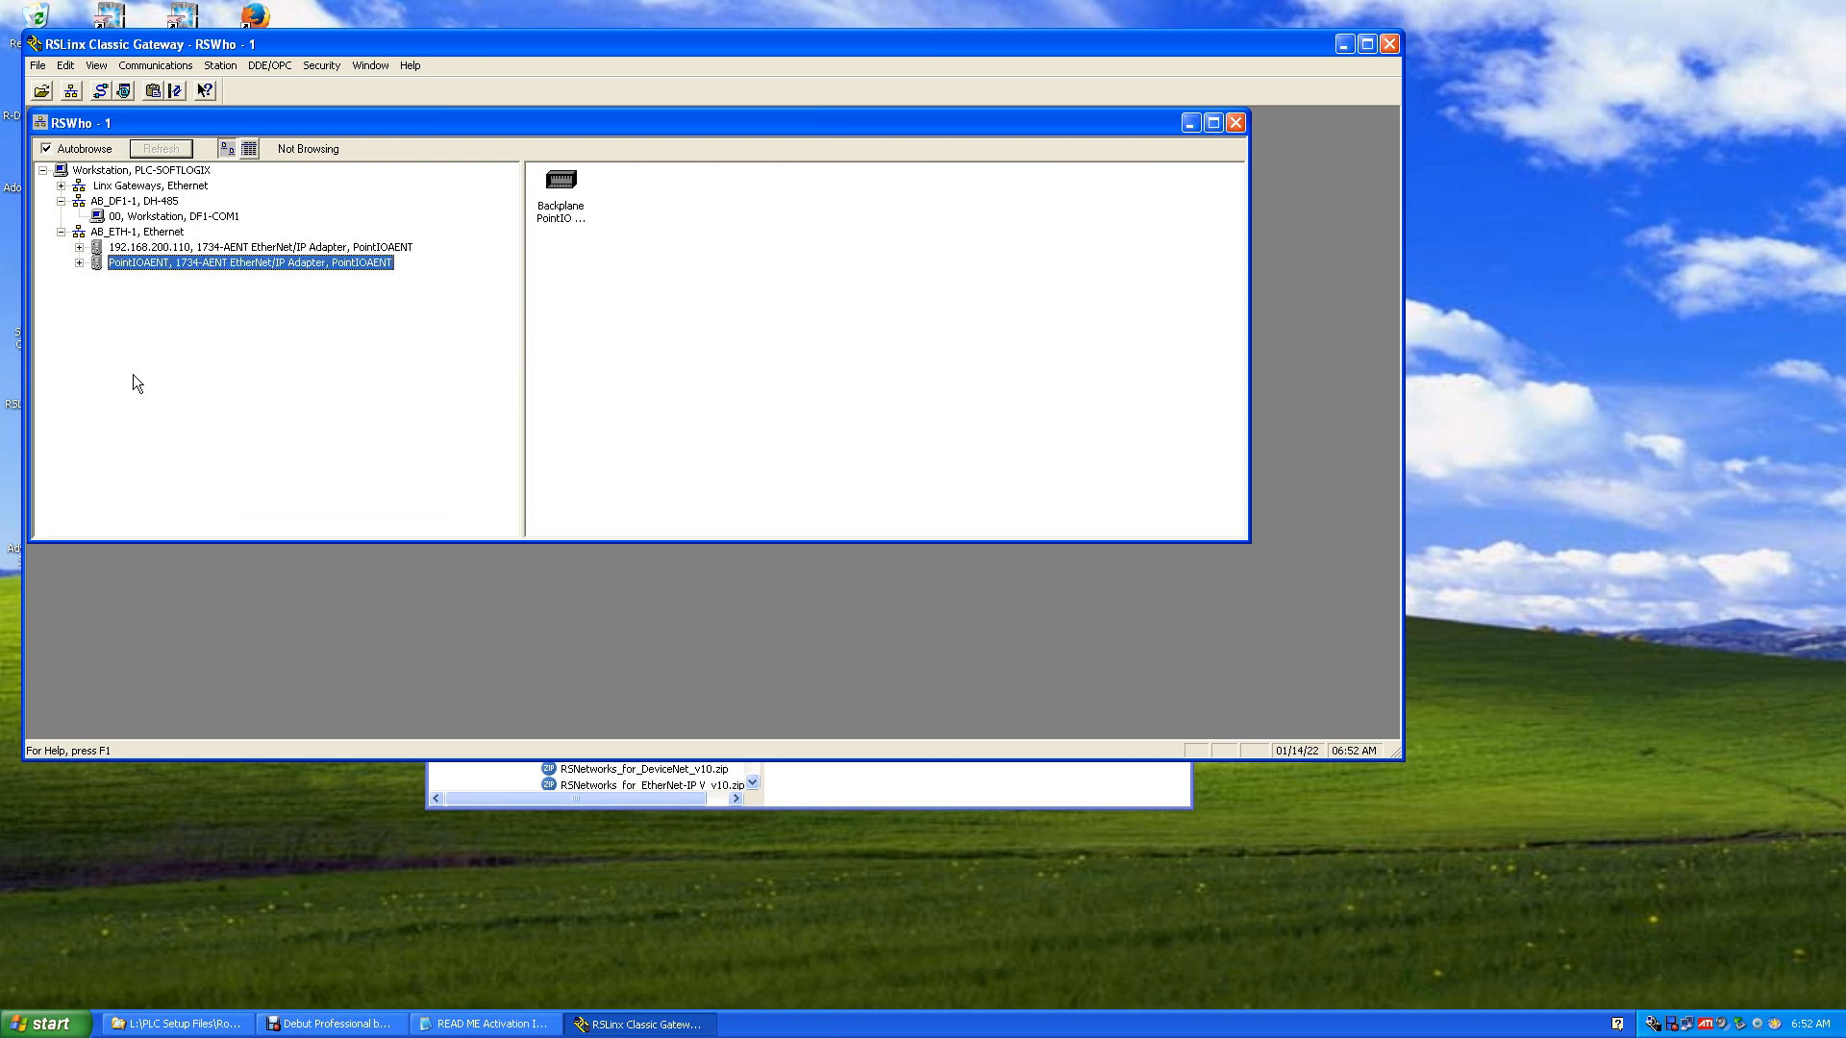
Add an EtherNet/IP driver named AB_ETHIP-1 that browses the local subnet through Windows Default, and finish driver configuration
click(158, 69)
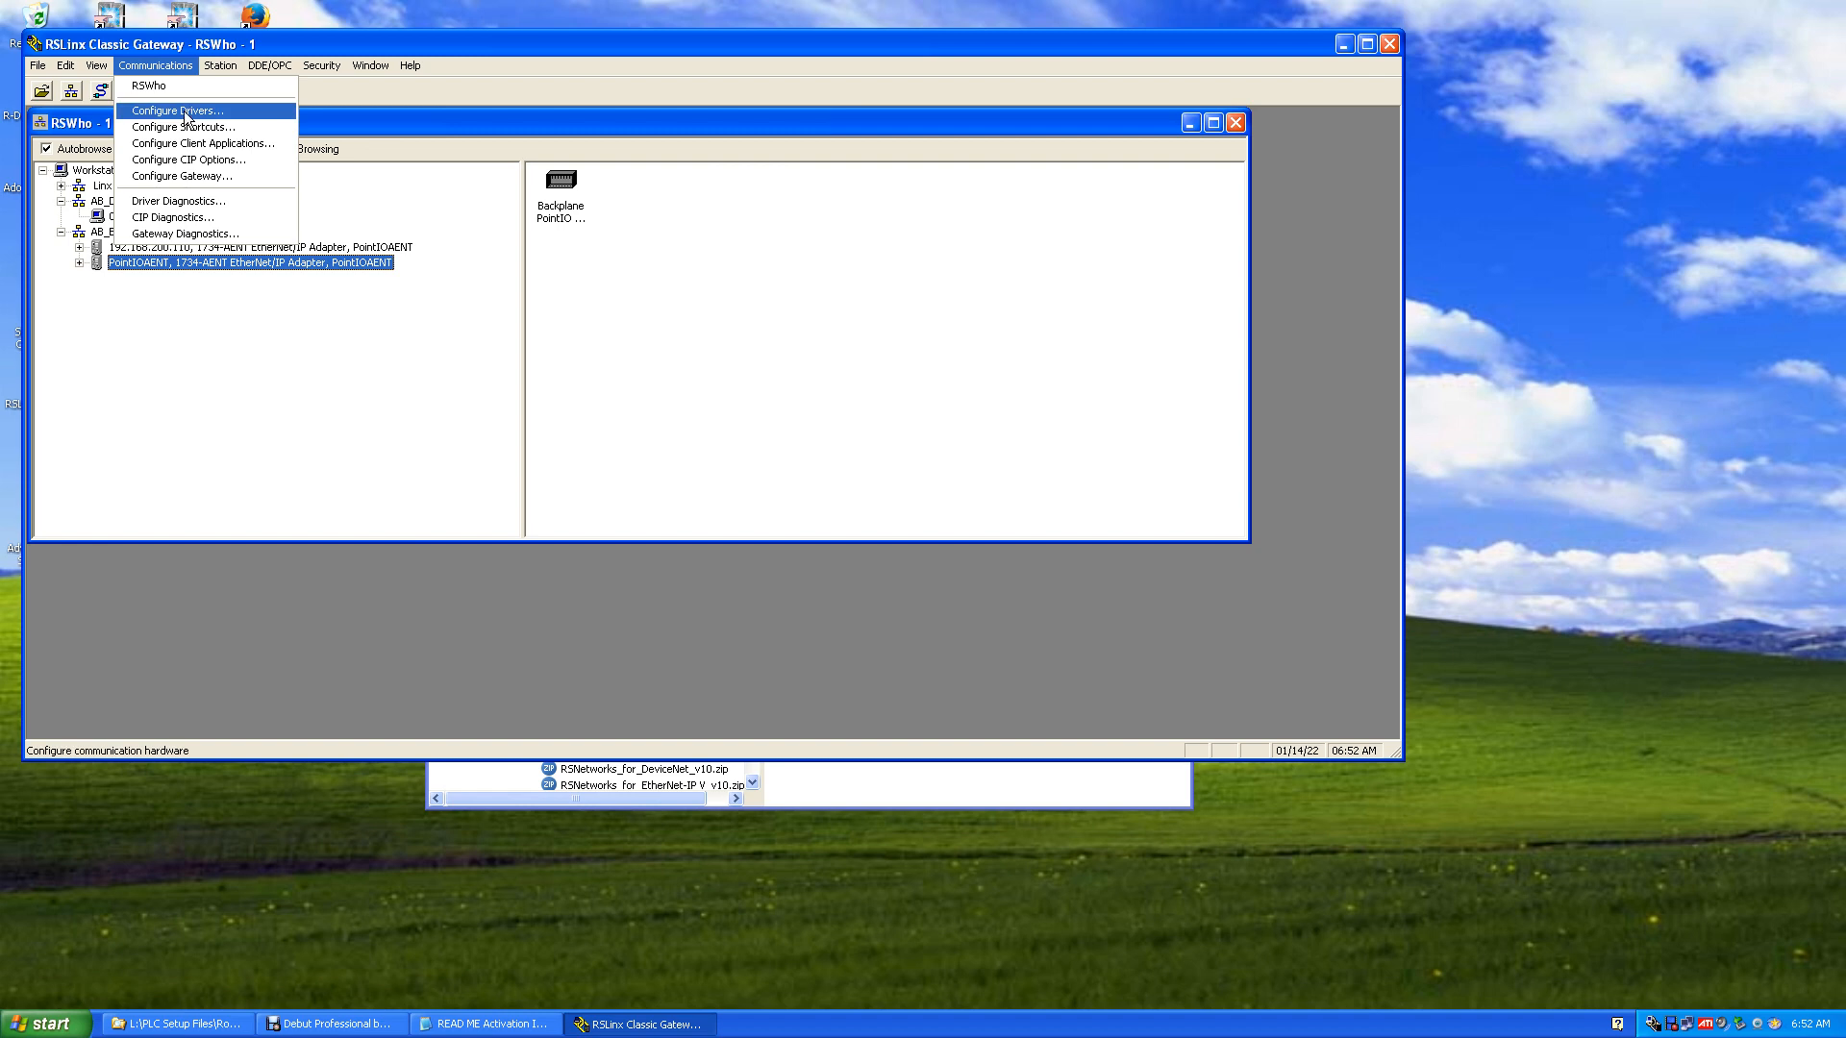
click(186, 112)
click(758, 287)
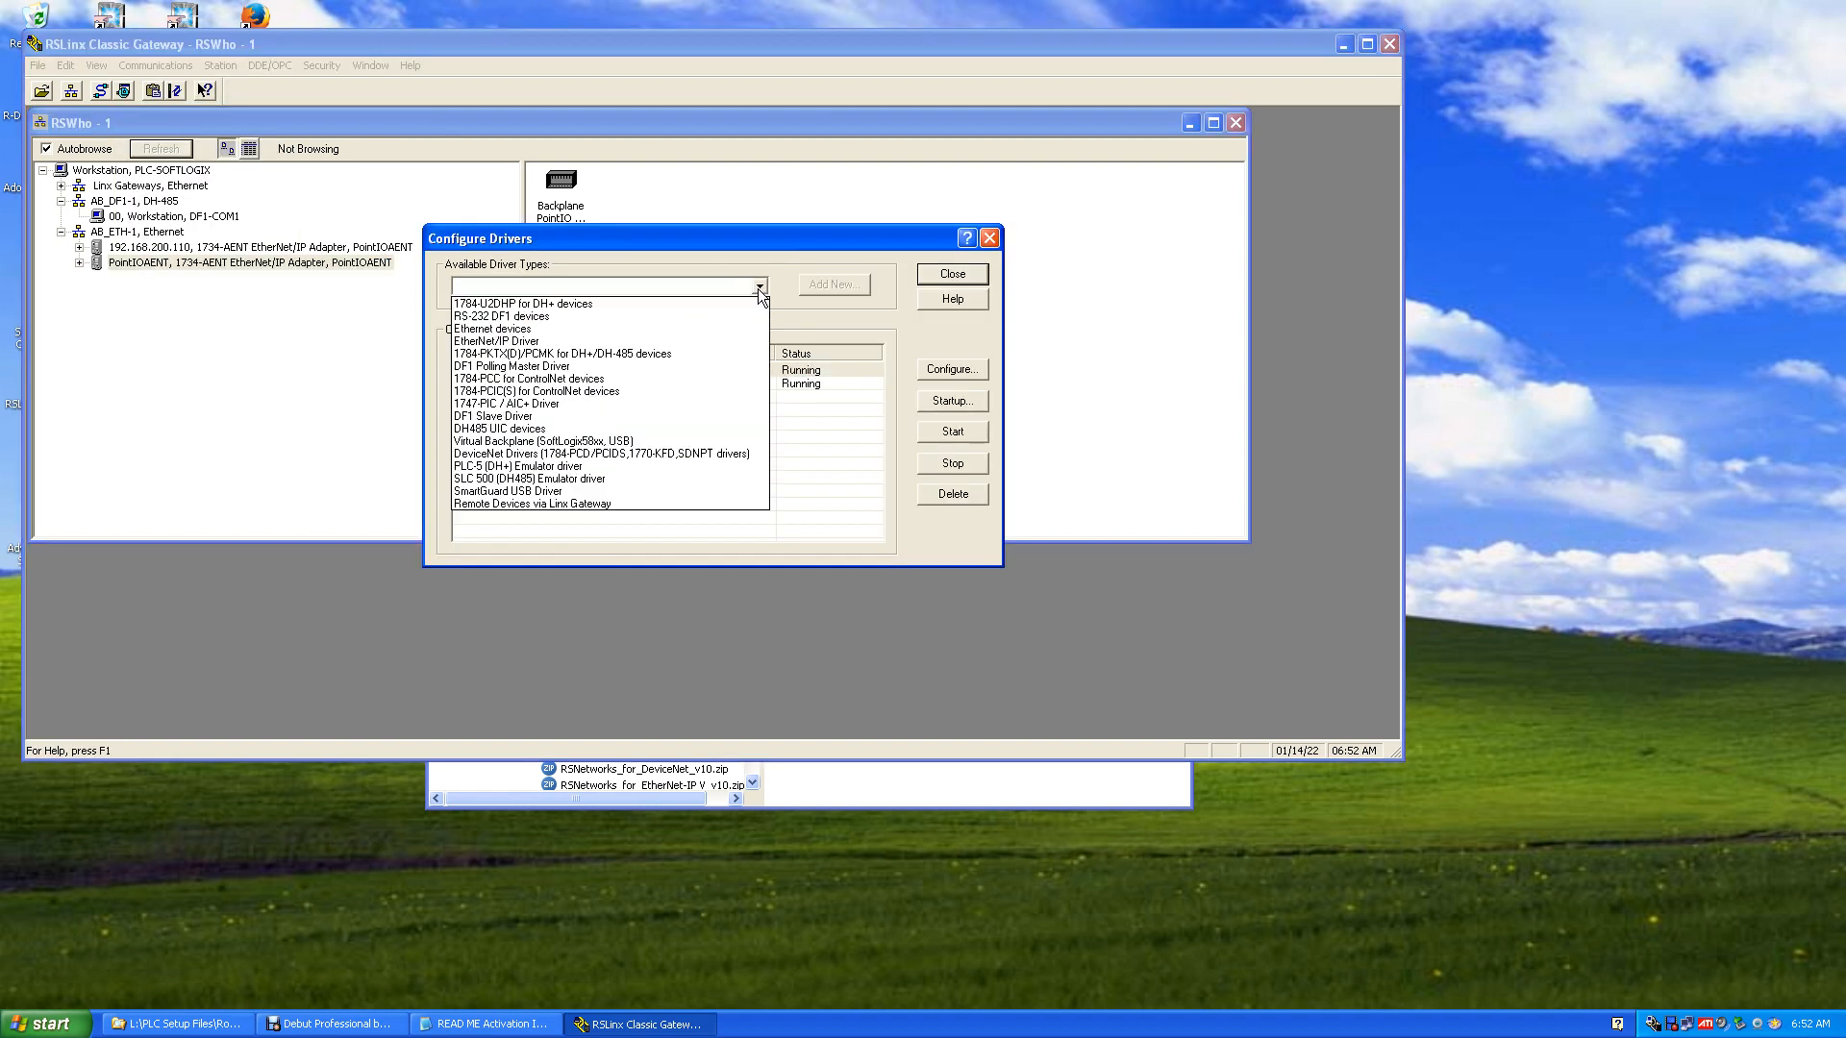
click(515, 342)
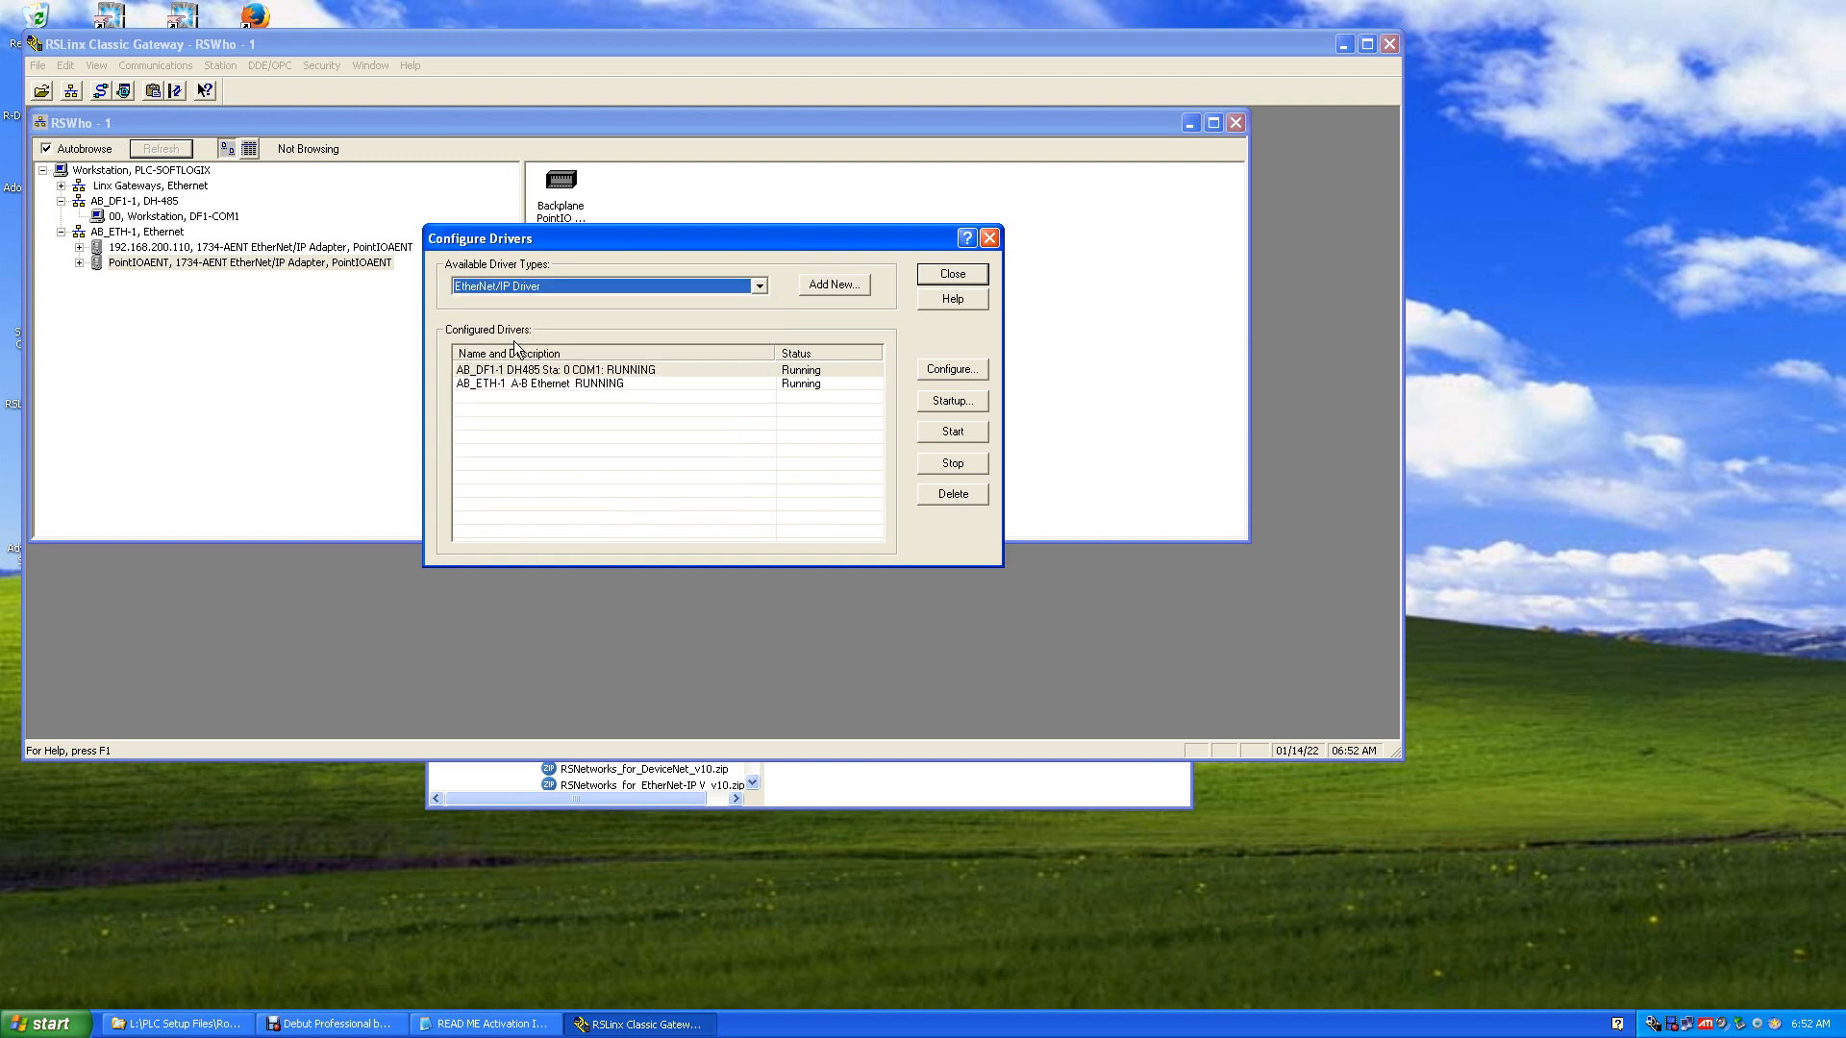
click(844, 287)
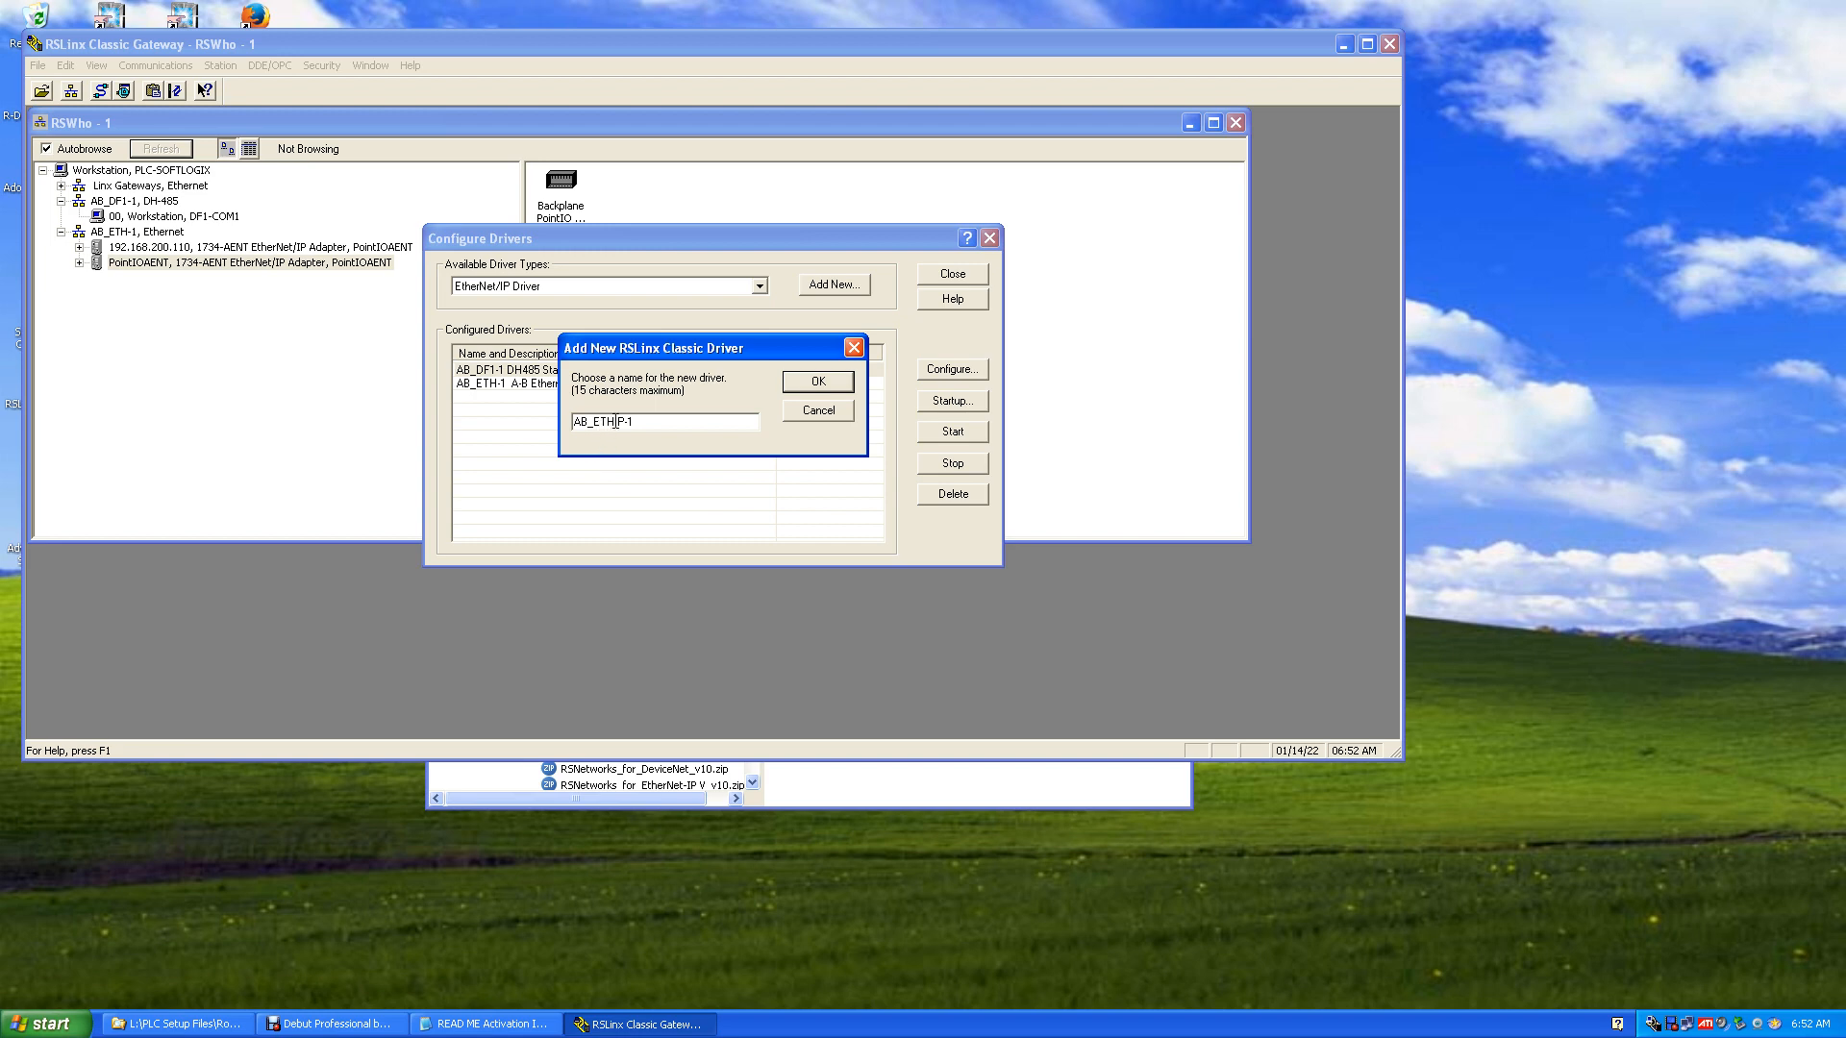
click(818, 382)
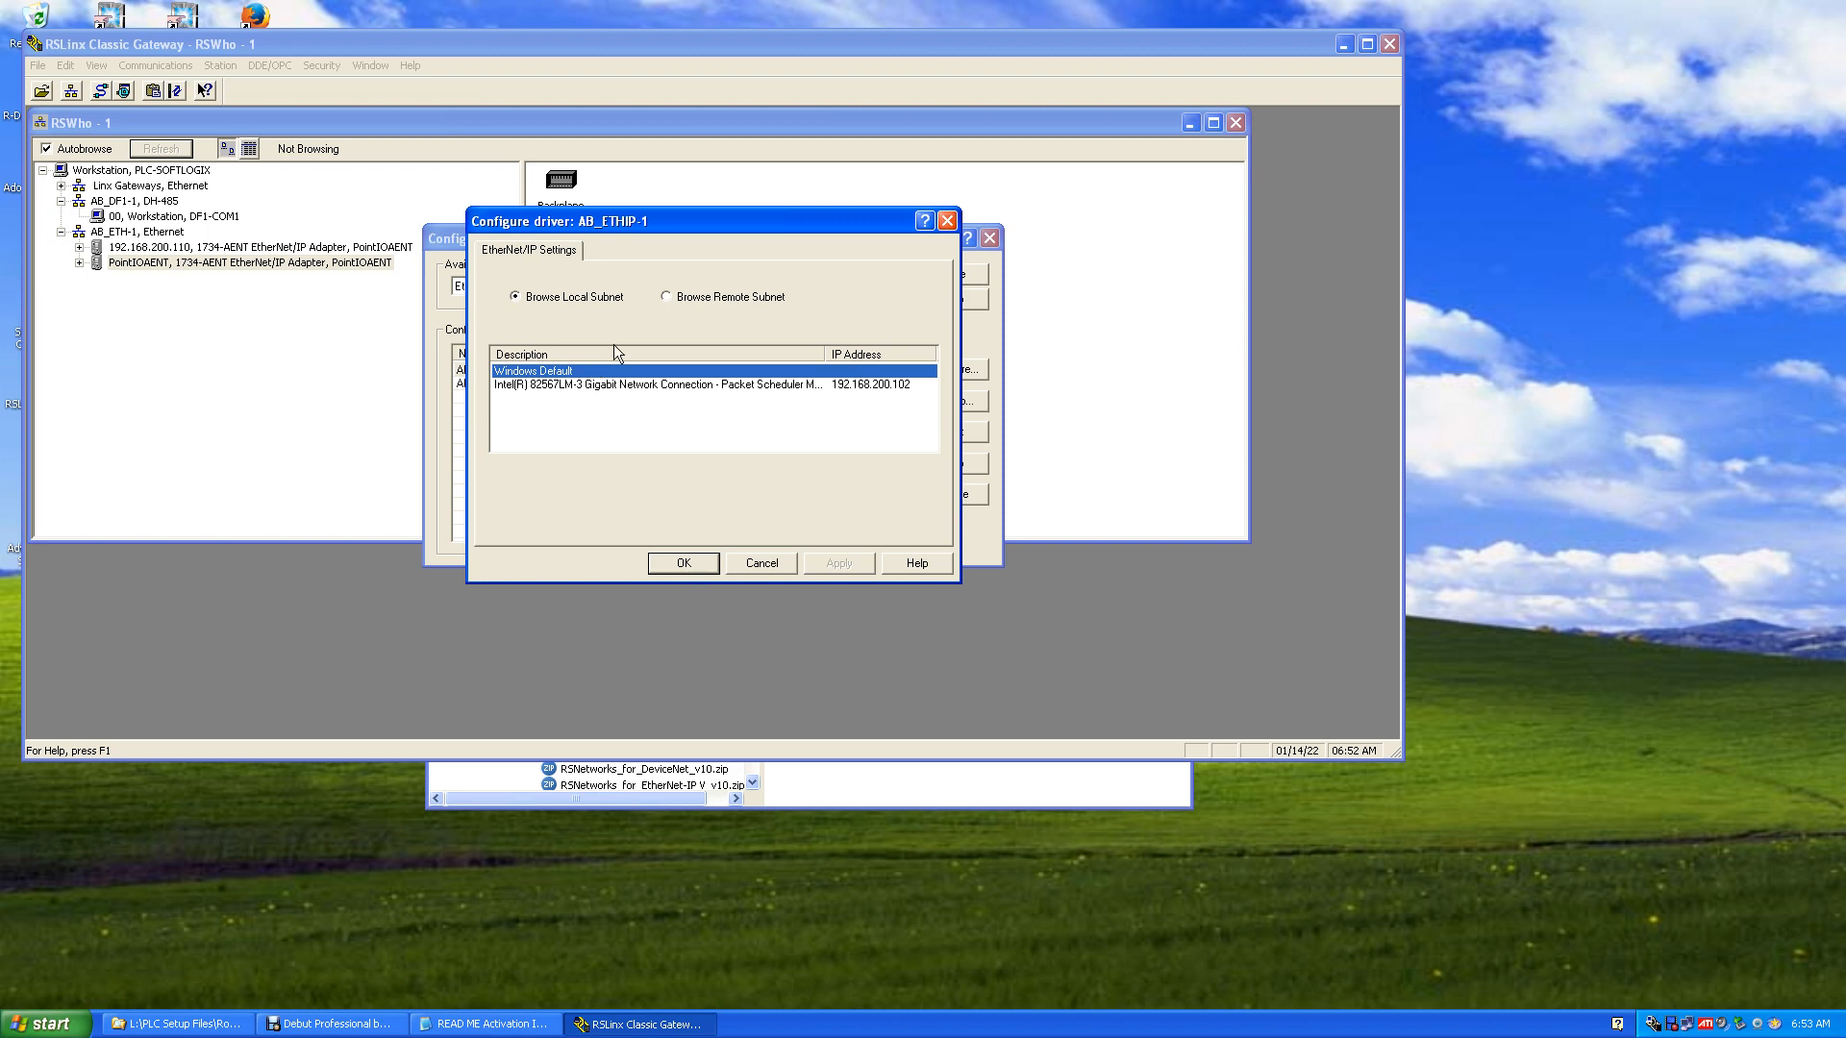
click(711, 557)
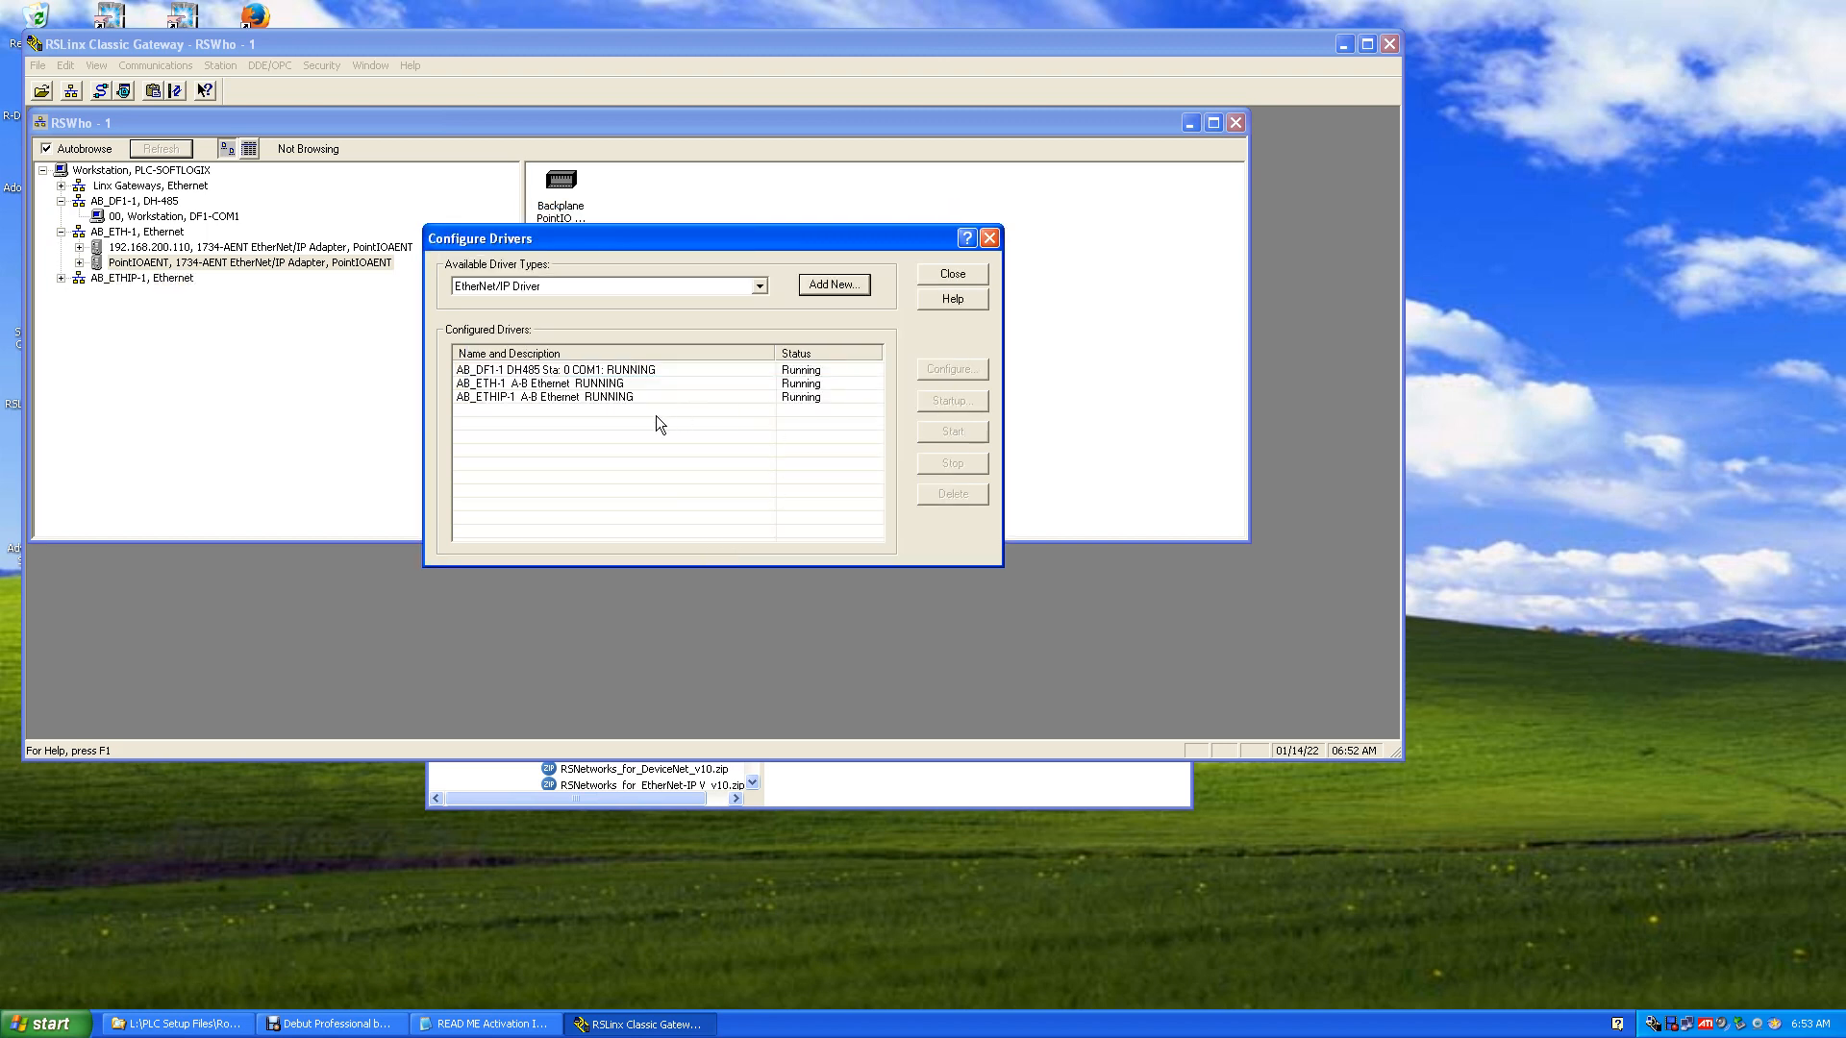
click(956, 274)
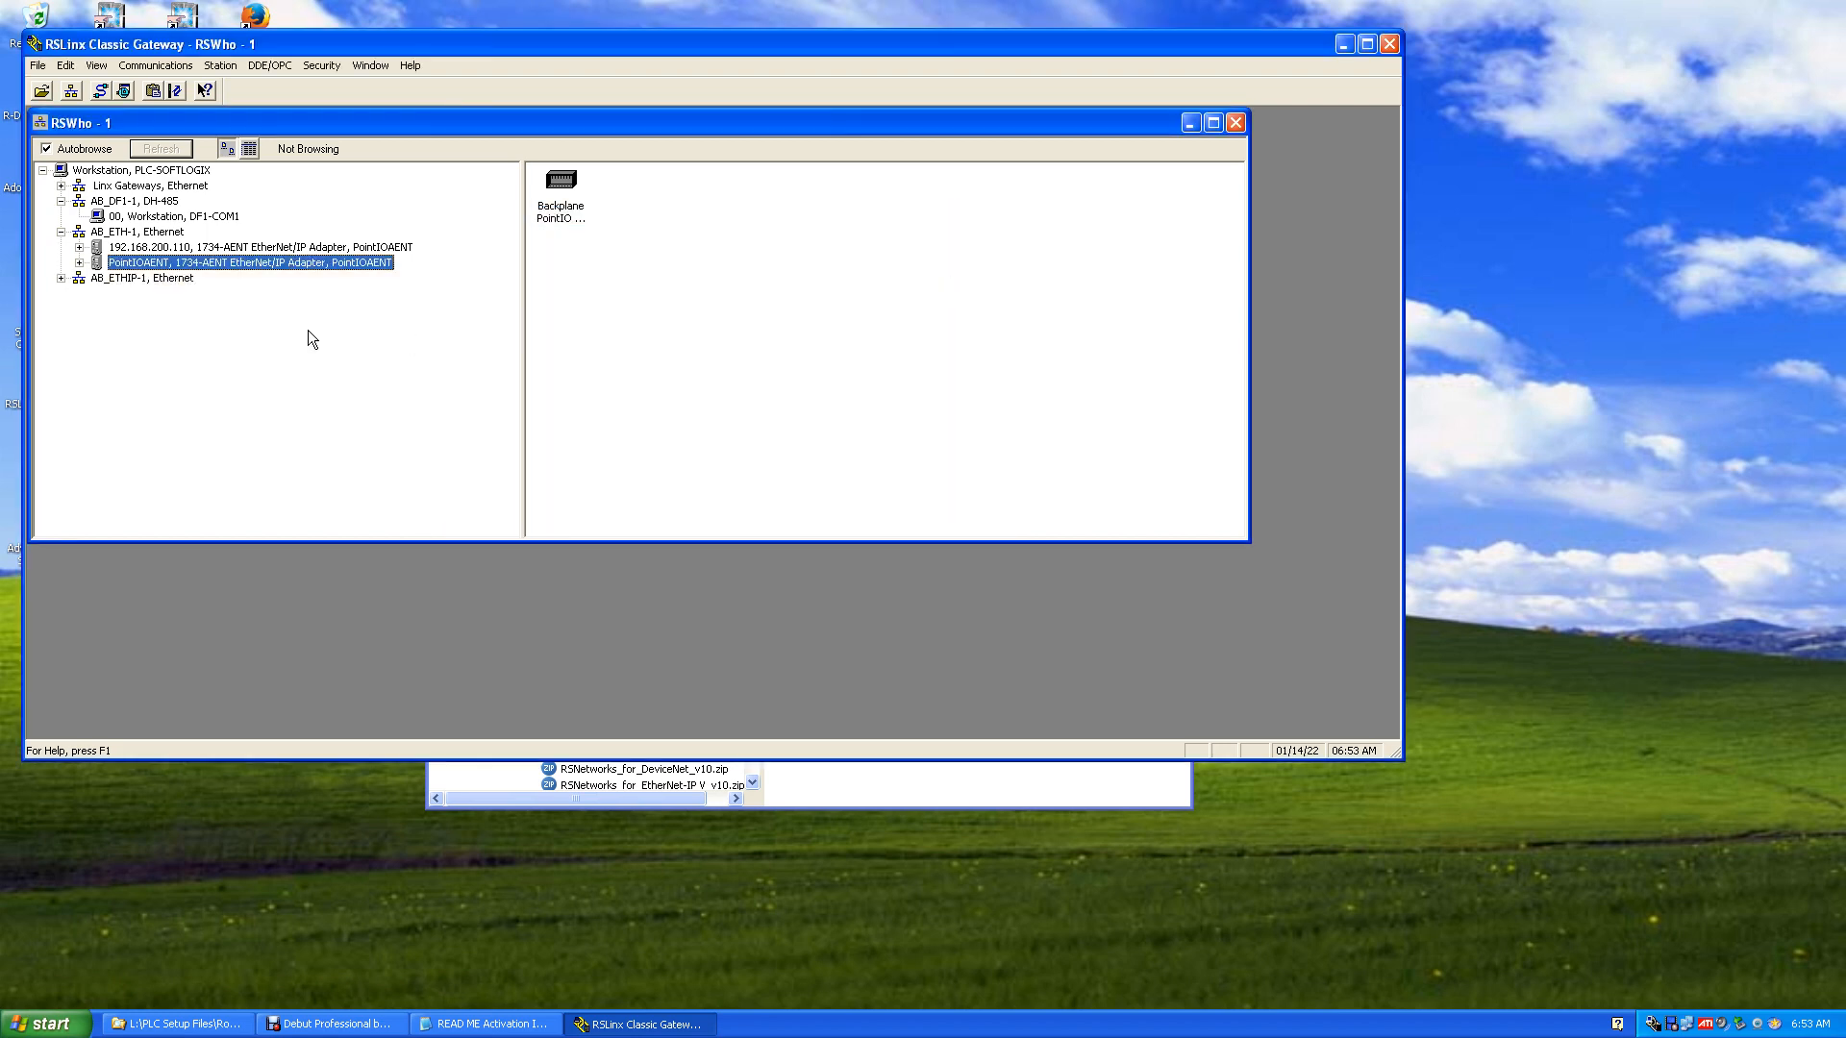
Expand the AB_ETHIP-1 network and the 1794-AENT FLEX I/O adapter down to its Flex 8 slot chassis modules
click(60, 279)
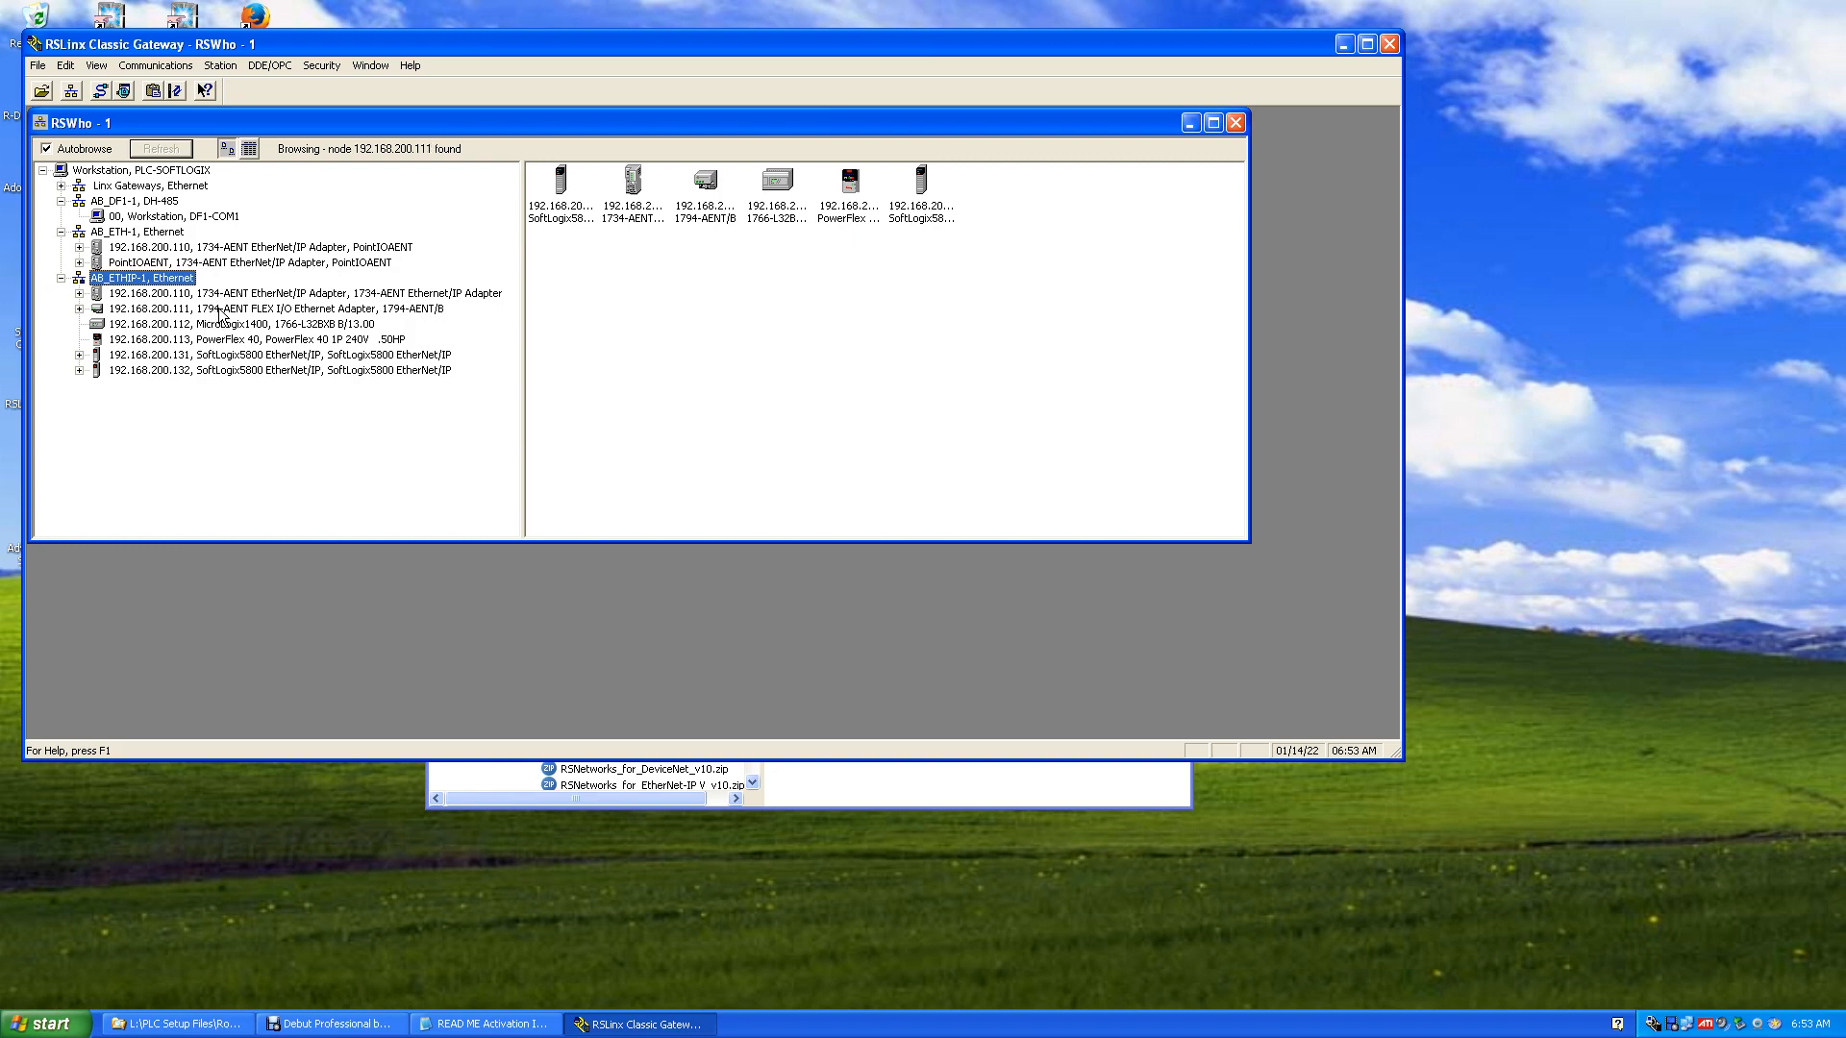
click(78, 309)
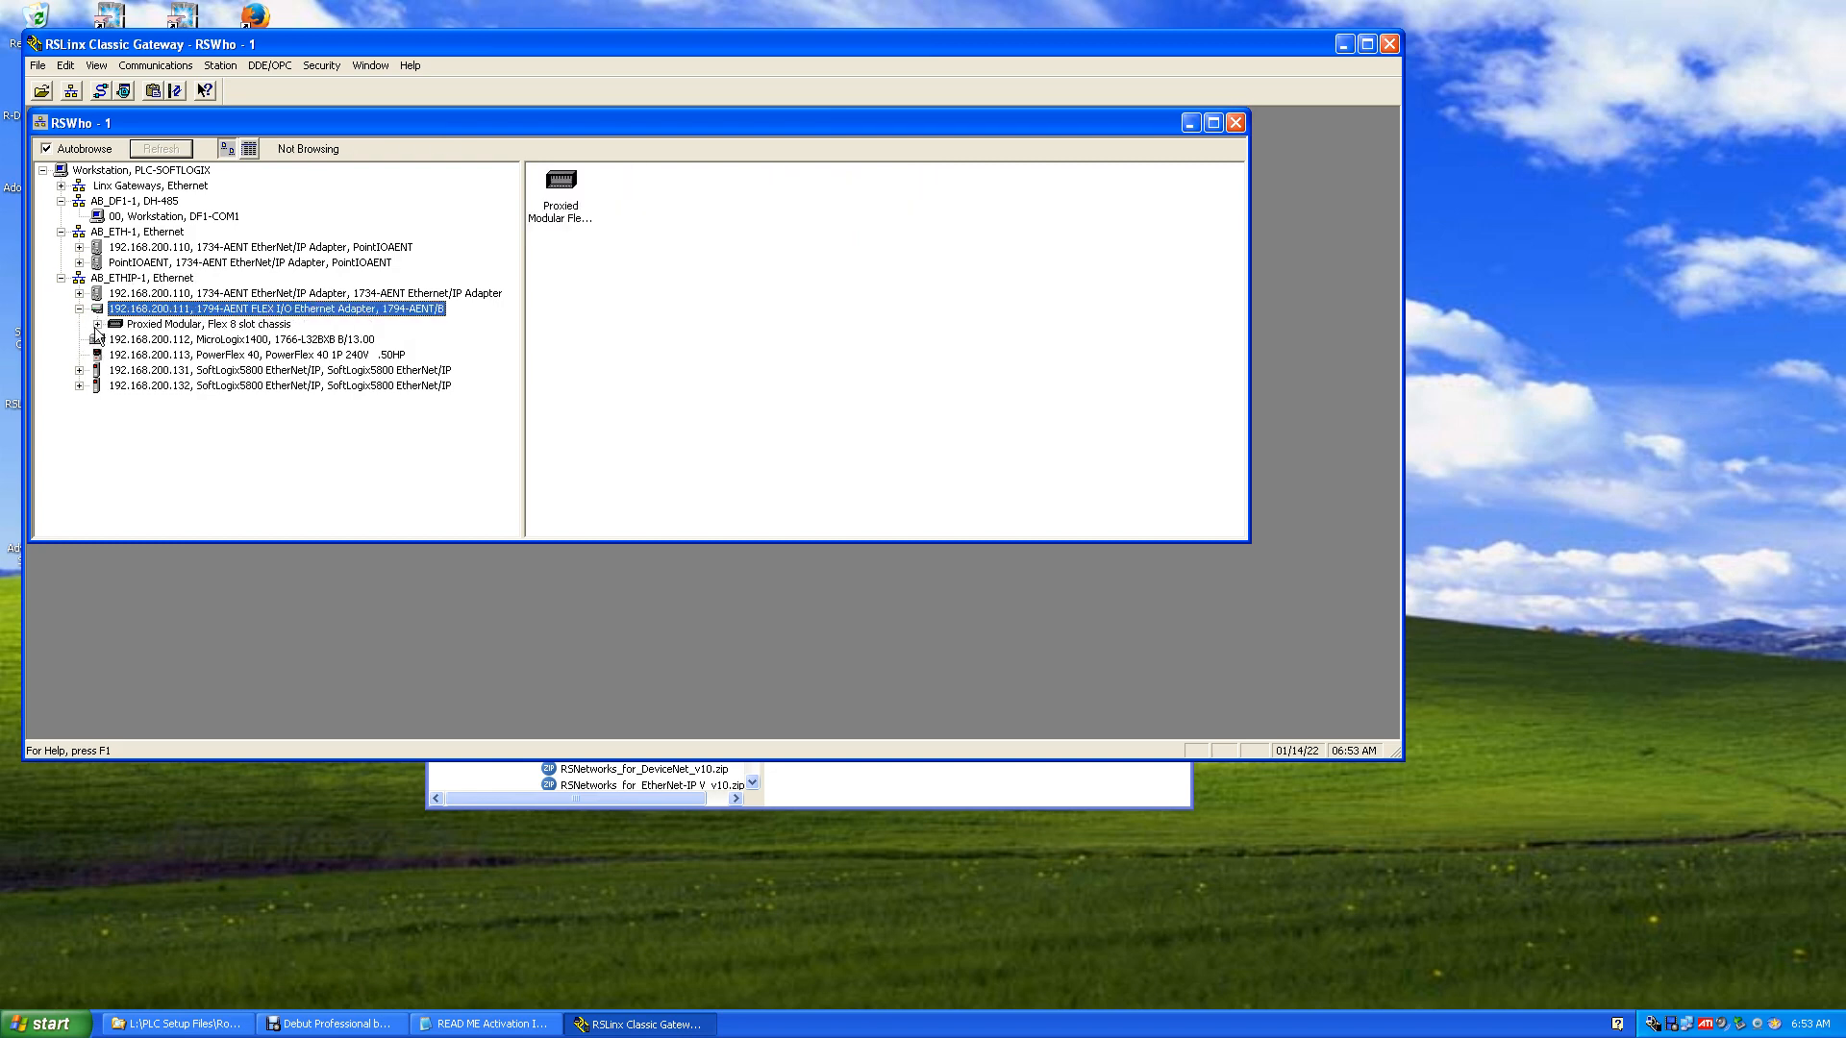
click(97, 325)
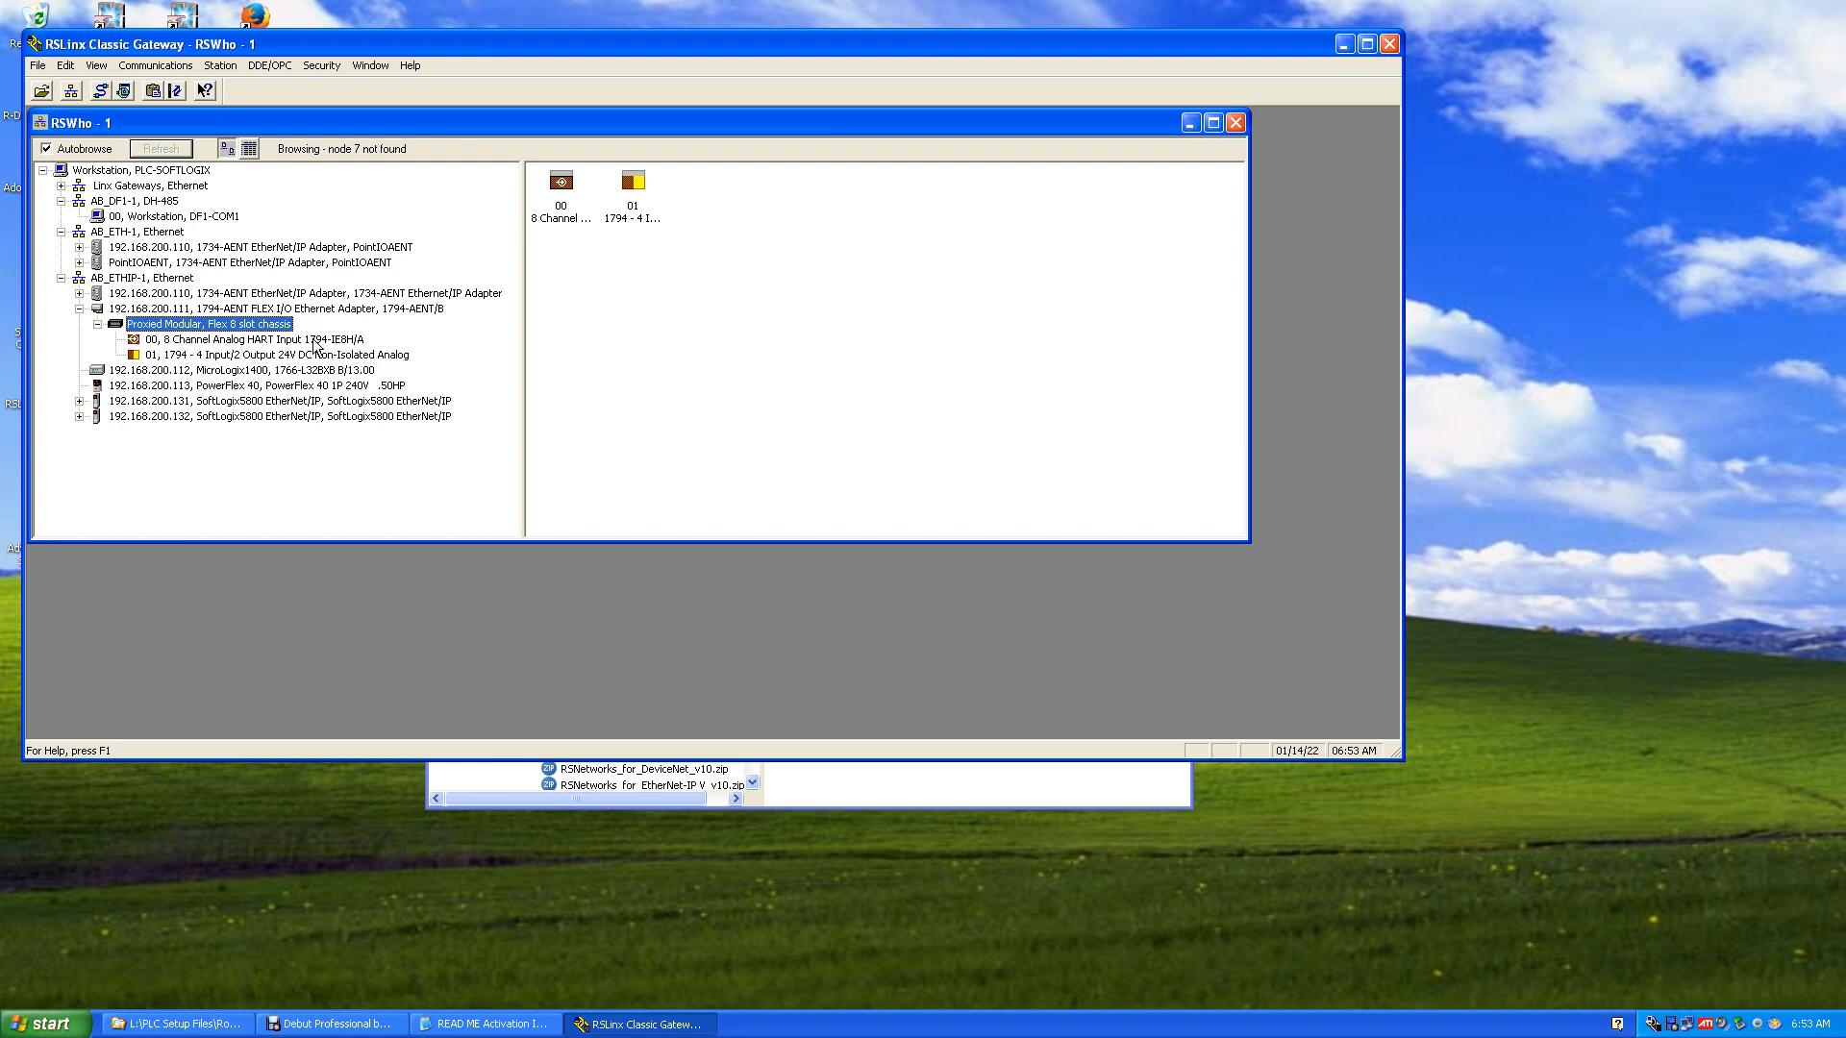
Check the general information and port configuration of the 1794-AENT FLEX I/O adapter at 192.168.200.111
right_click(250, 311)
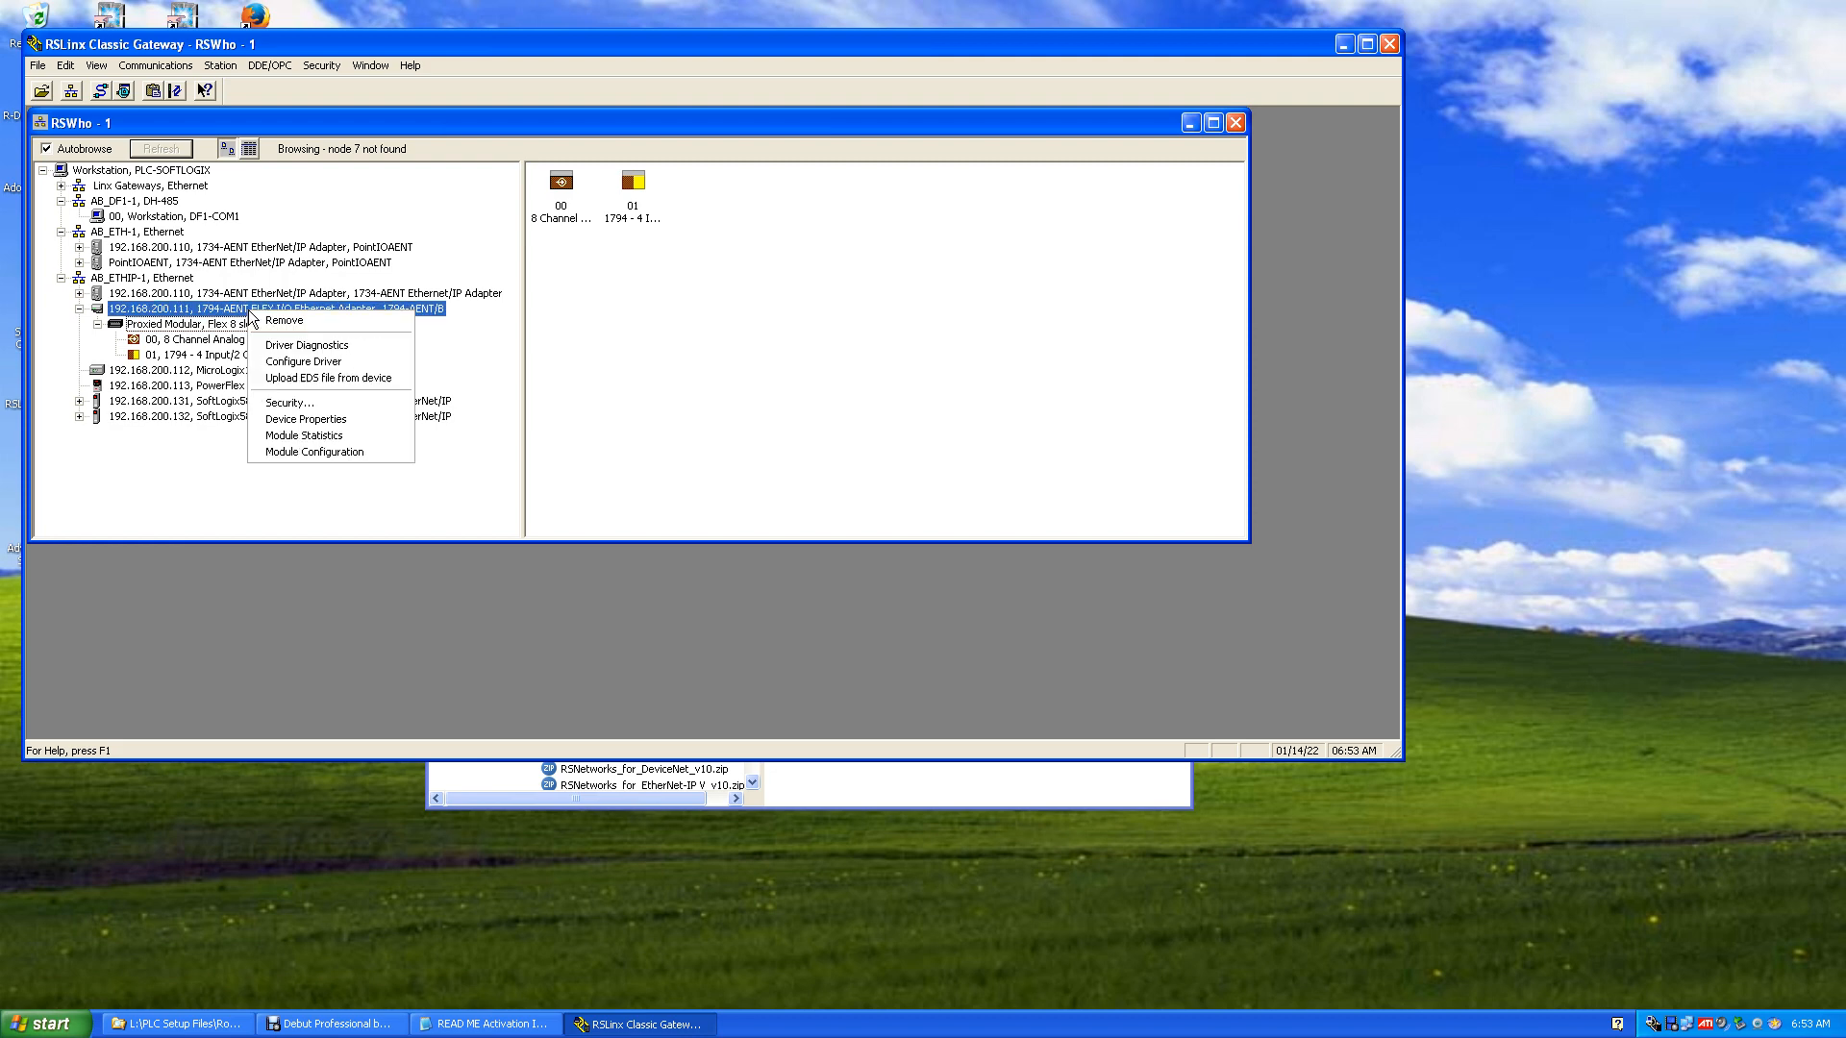
click(321, 449)
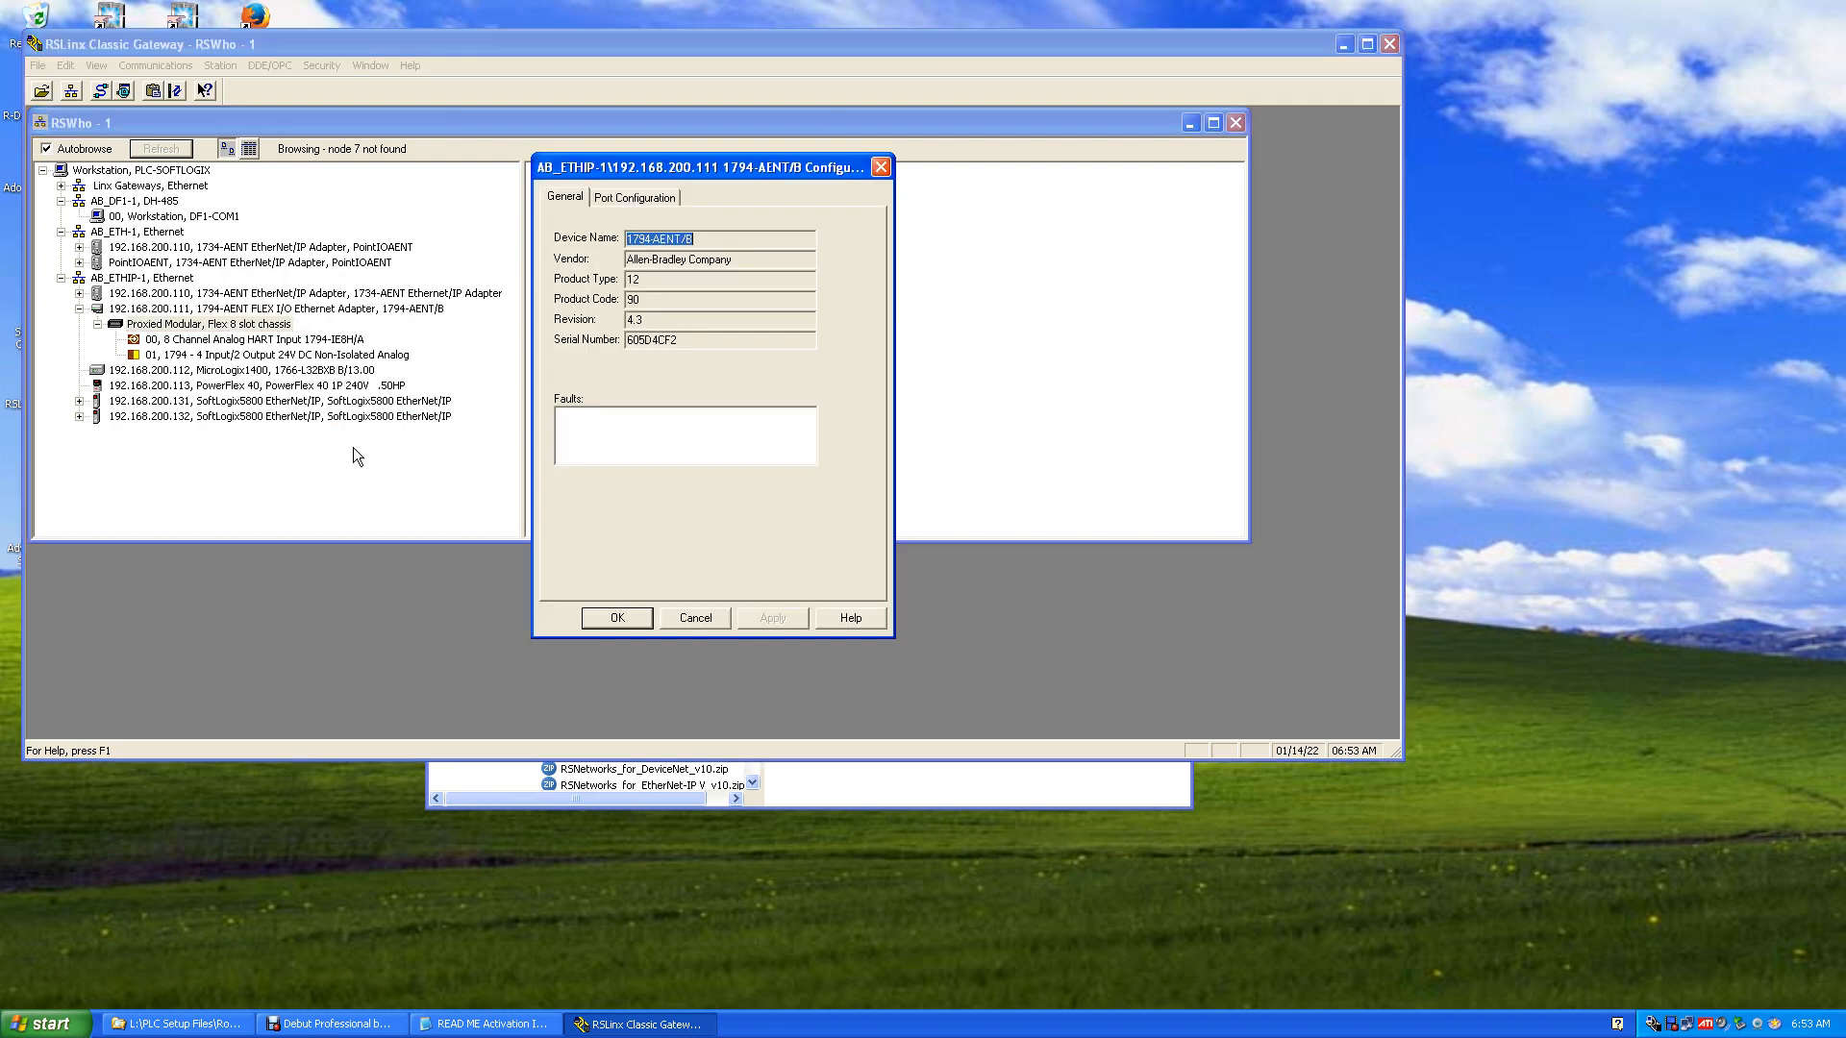
click(627, 197)
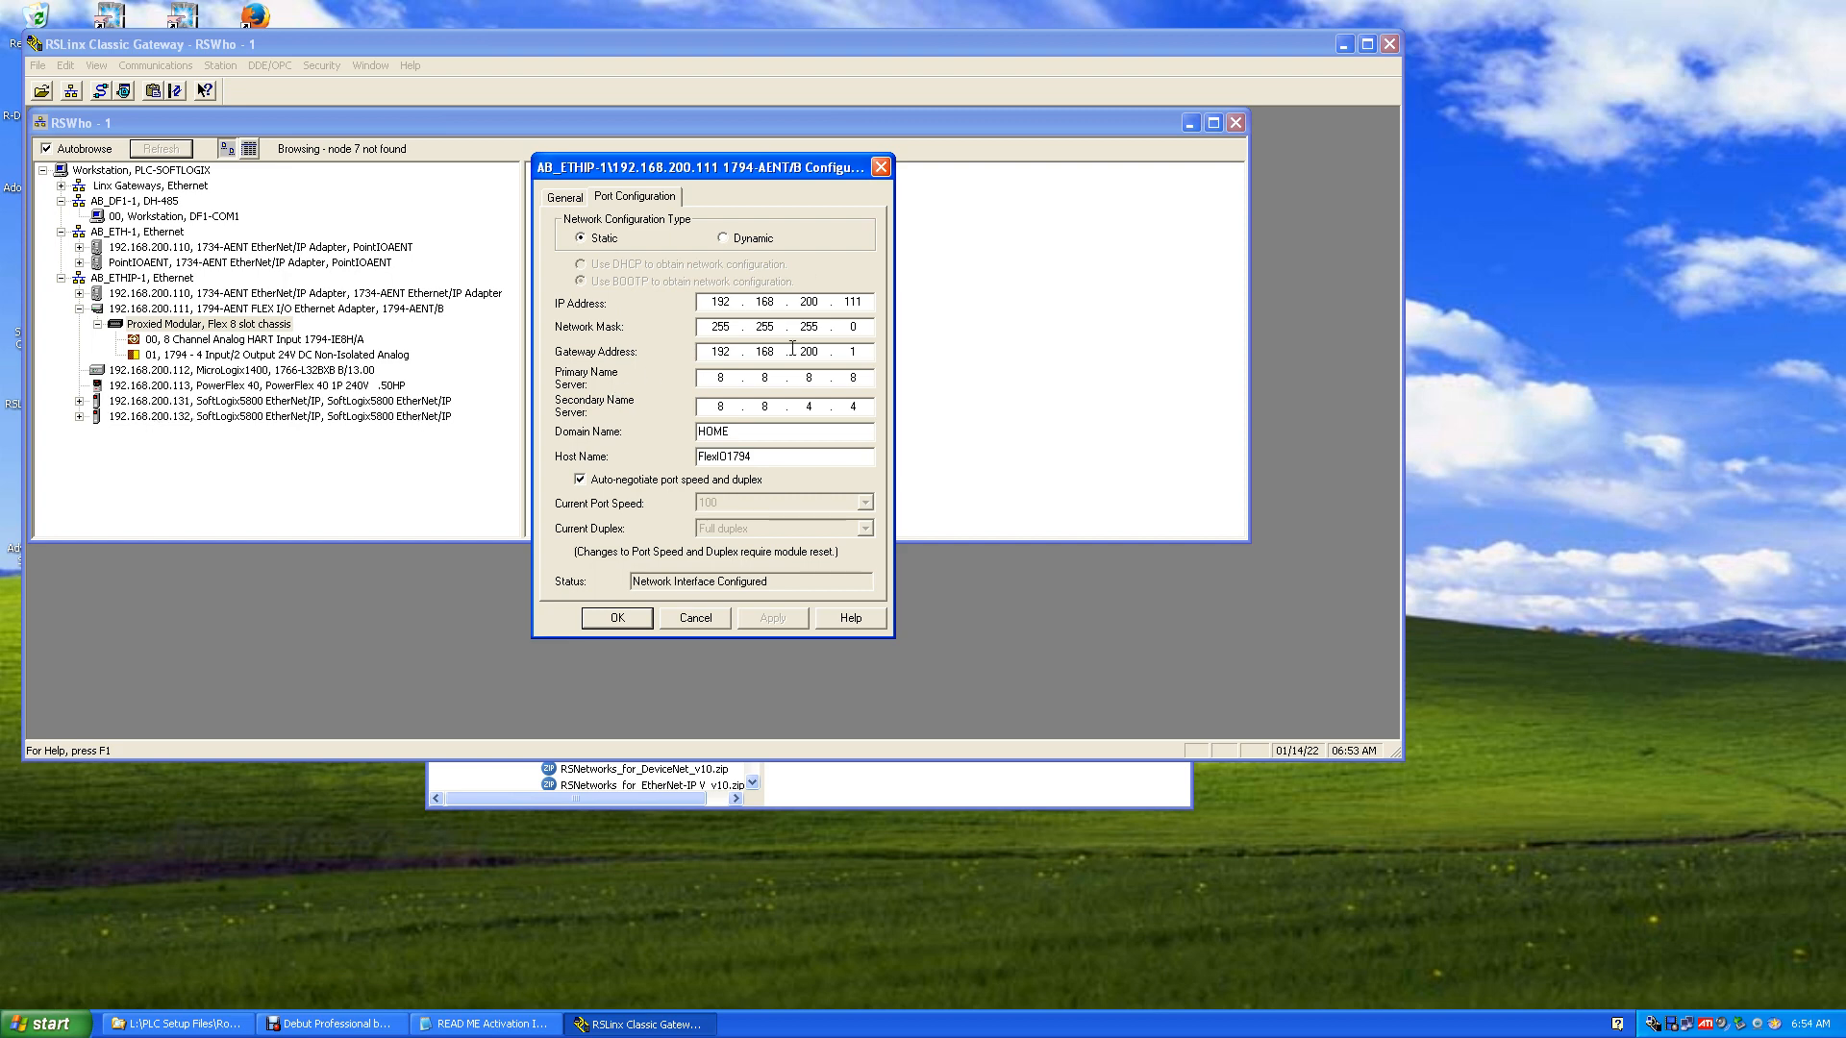
click(632, 620)
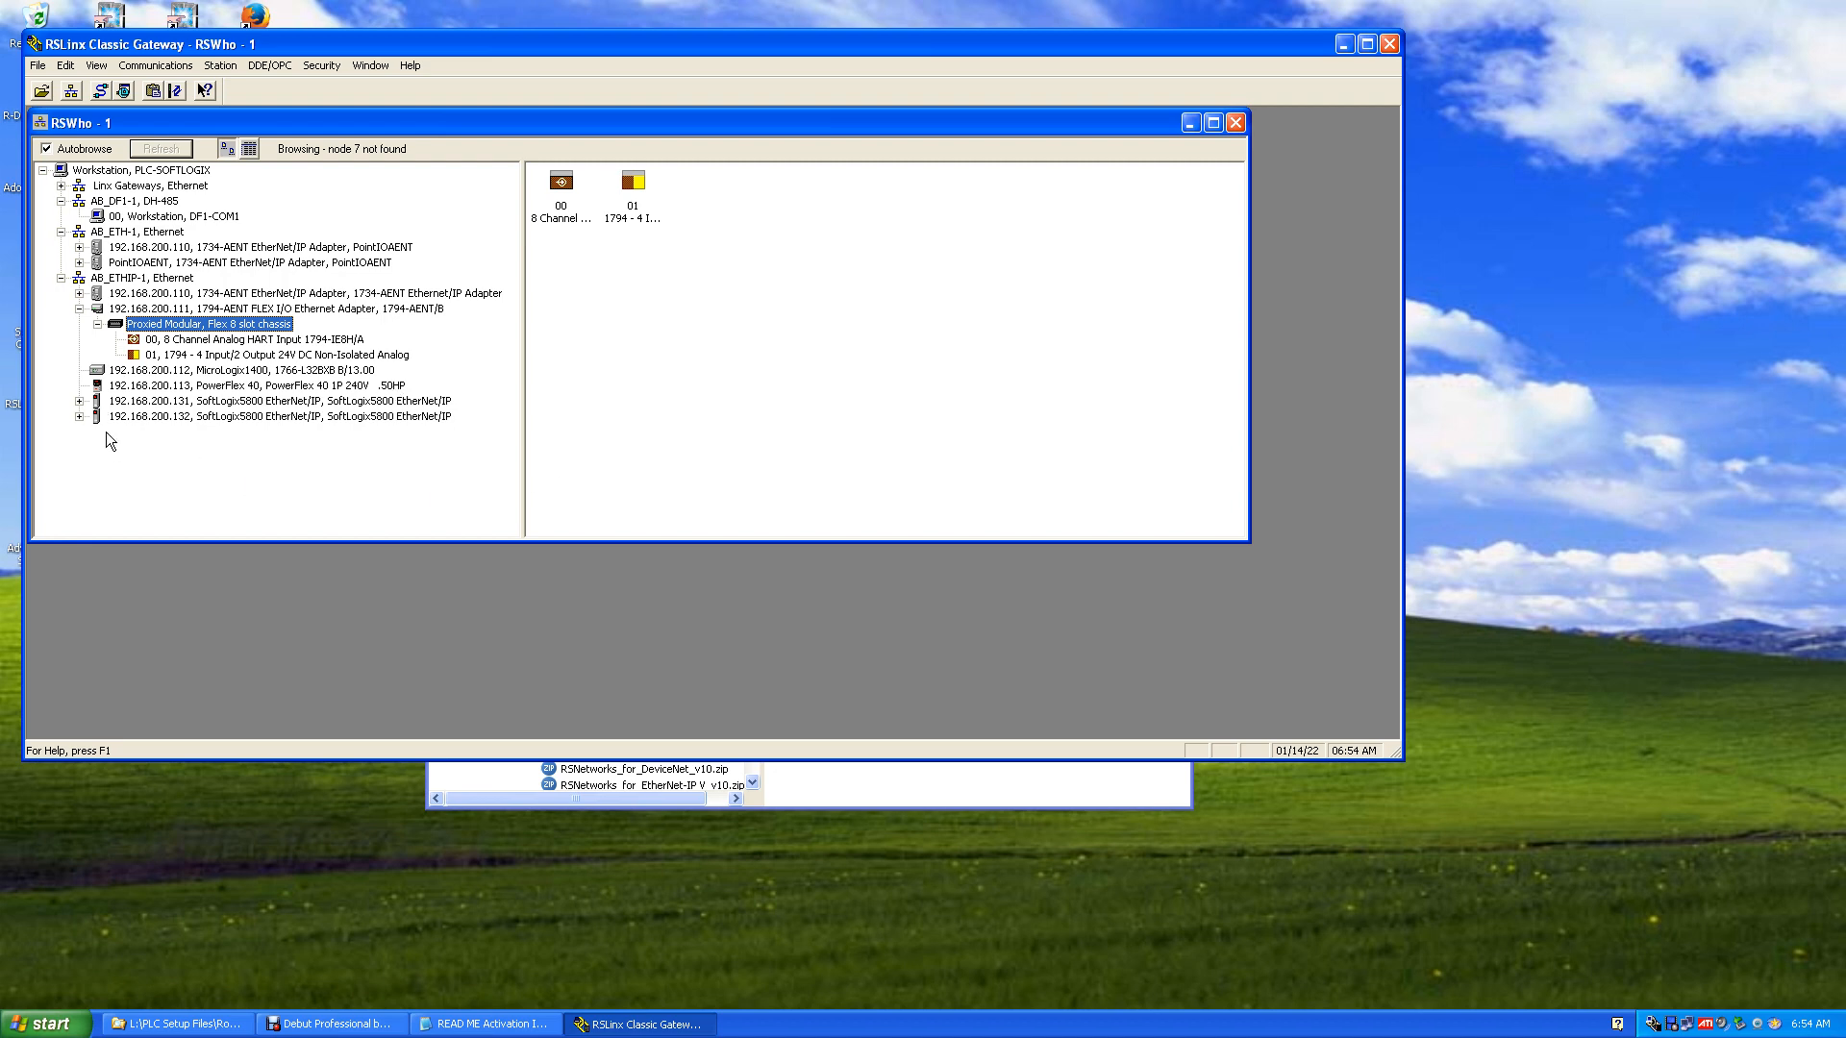
Expand the SoftLogix5800 at 192.168.200.131 down to its virtual chassis modules, enlarge the RSWho window, and expand the L60_Unit_2000 controller
click(78, 402)
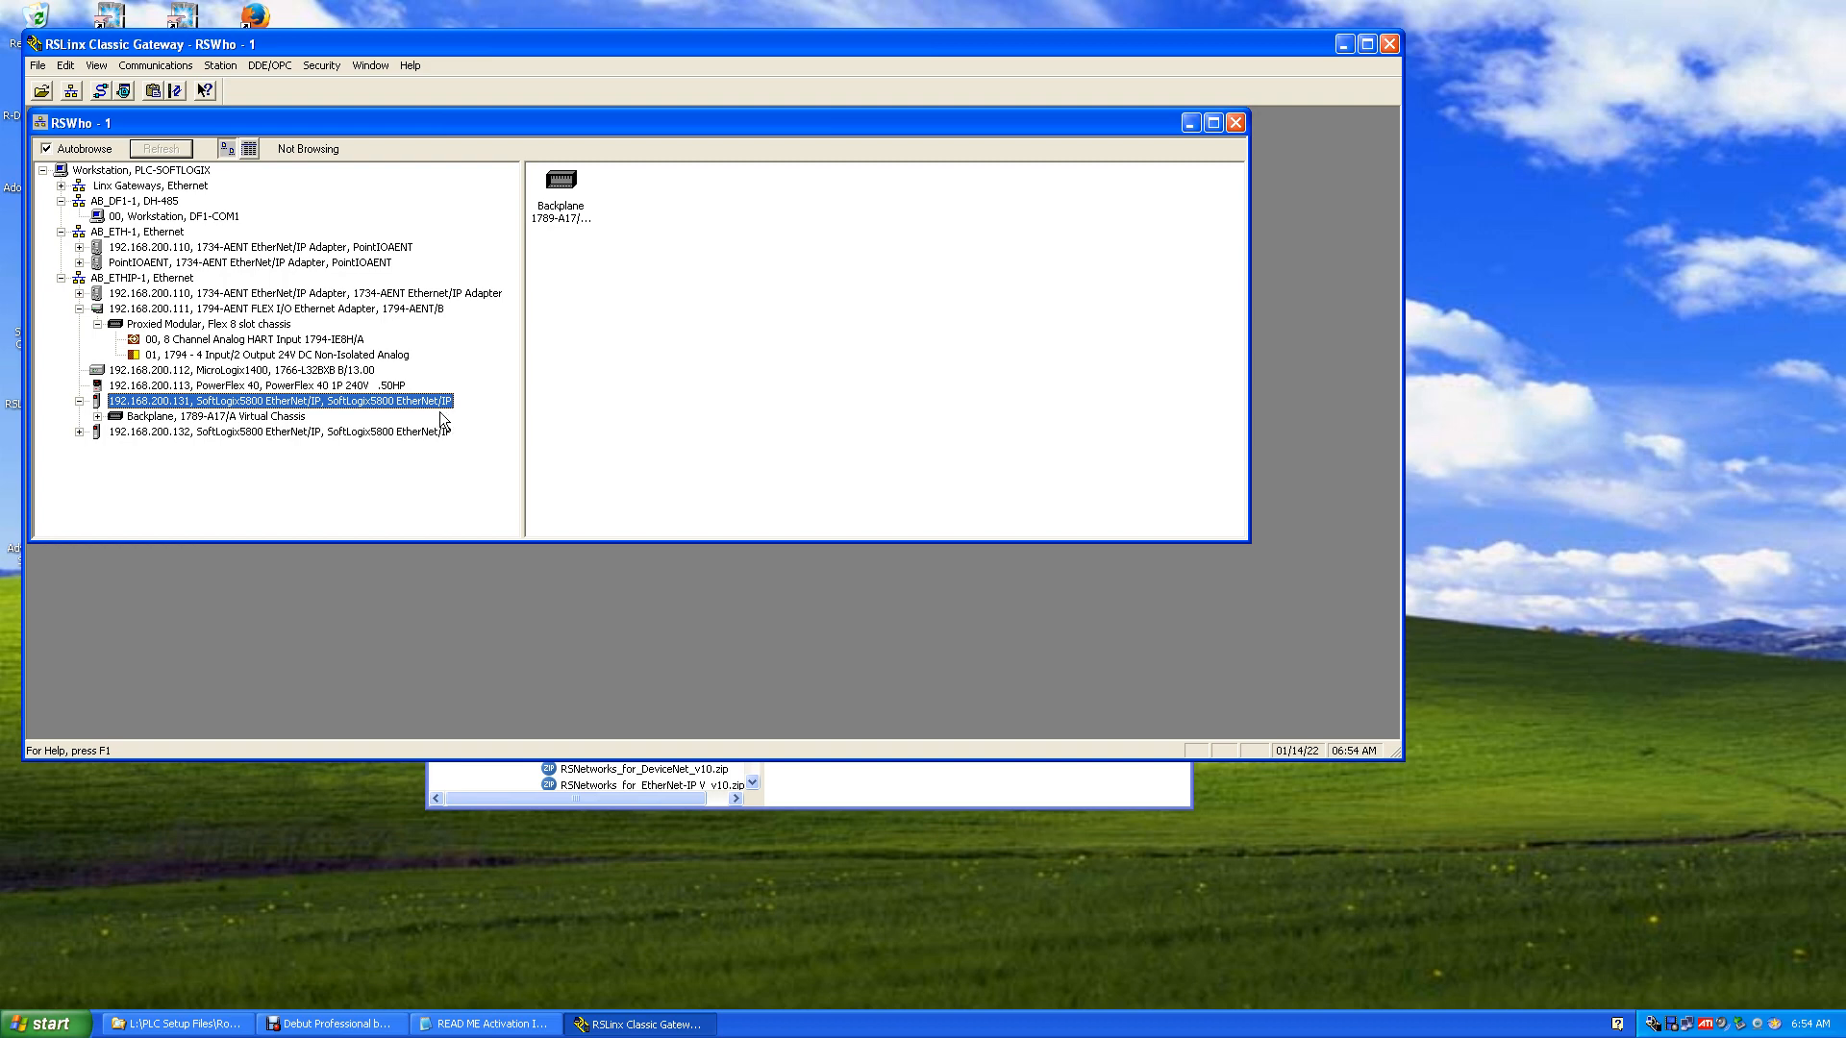
click(111, 419)
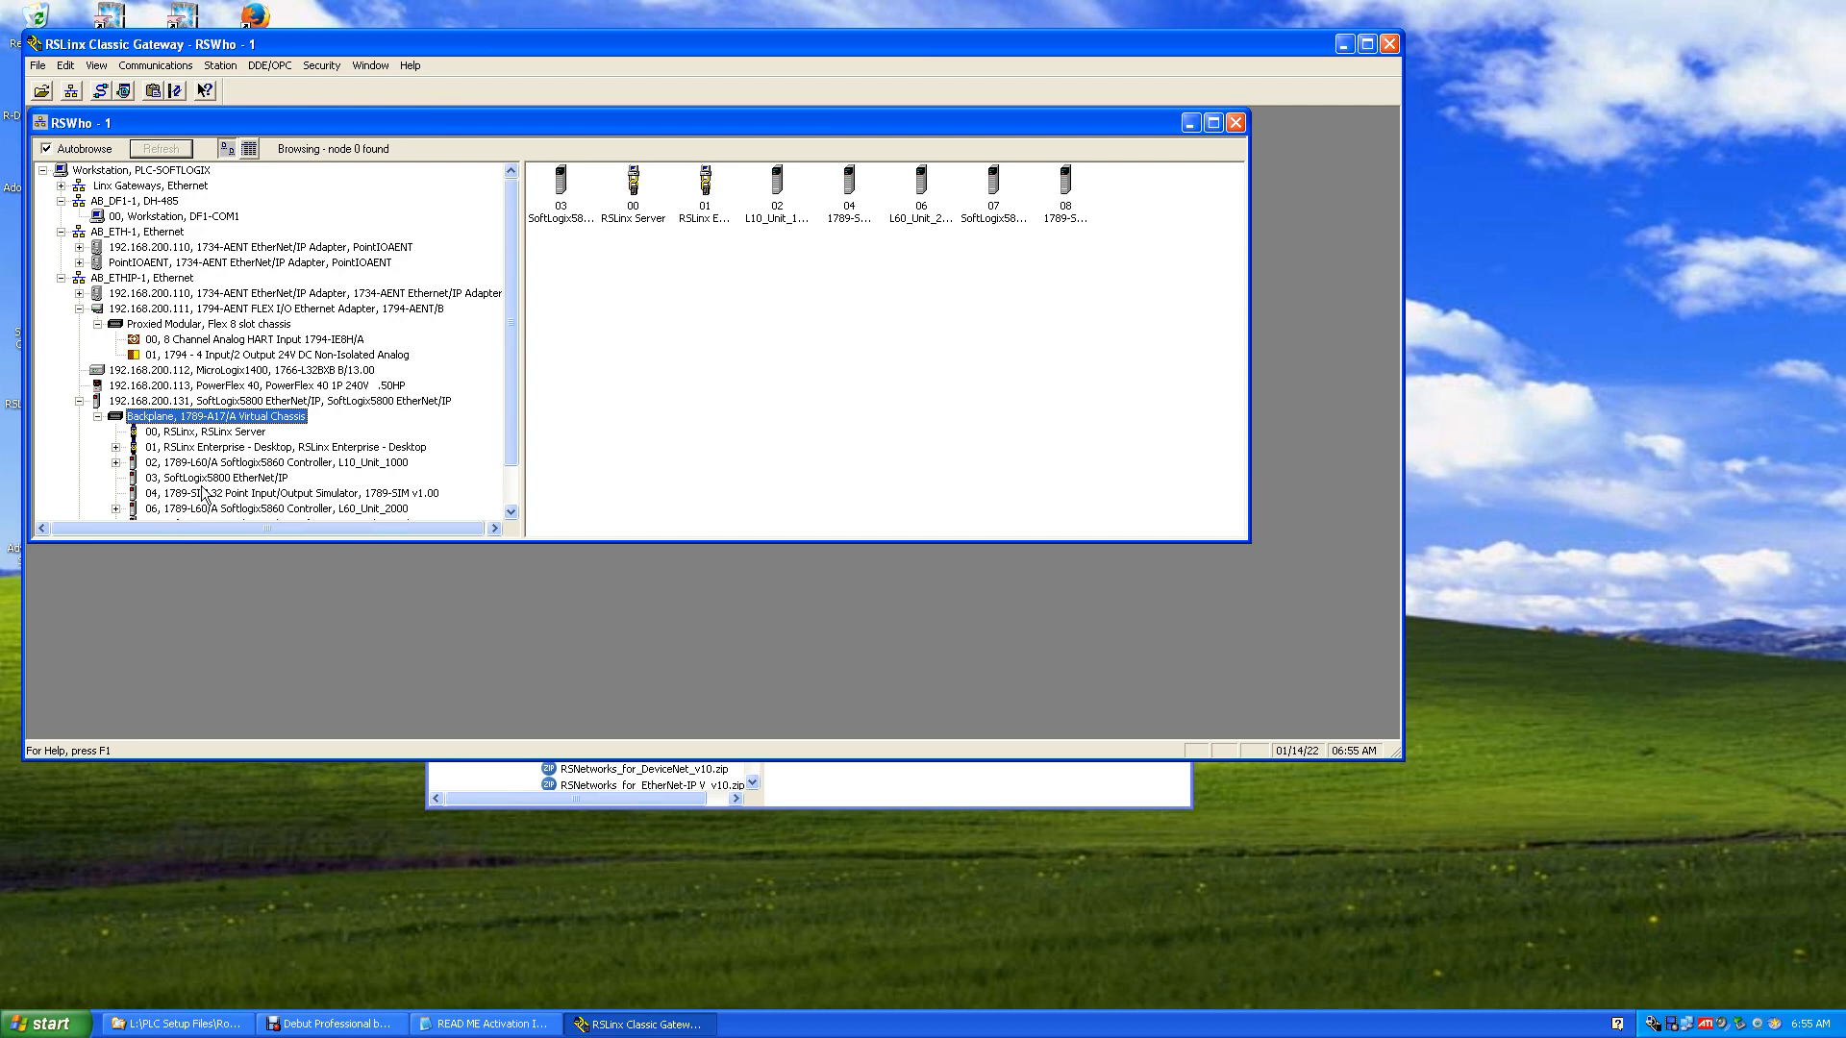
drag(511, 446, 510, 484)
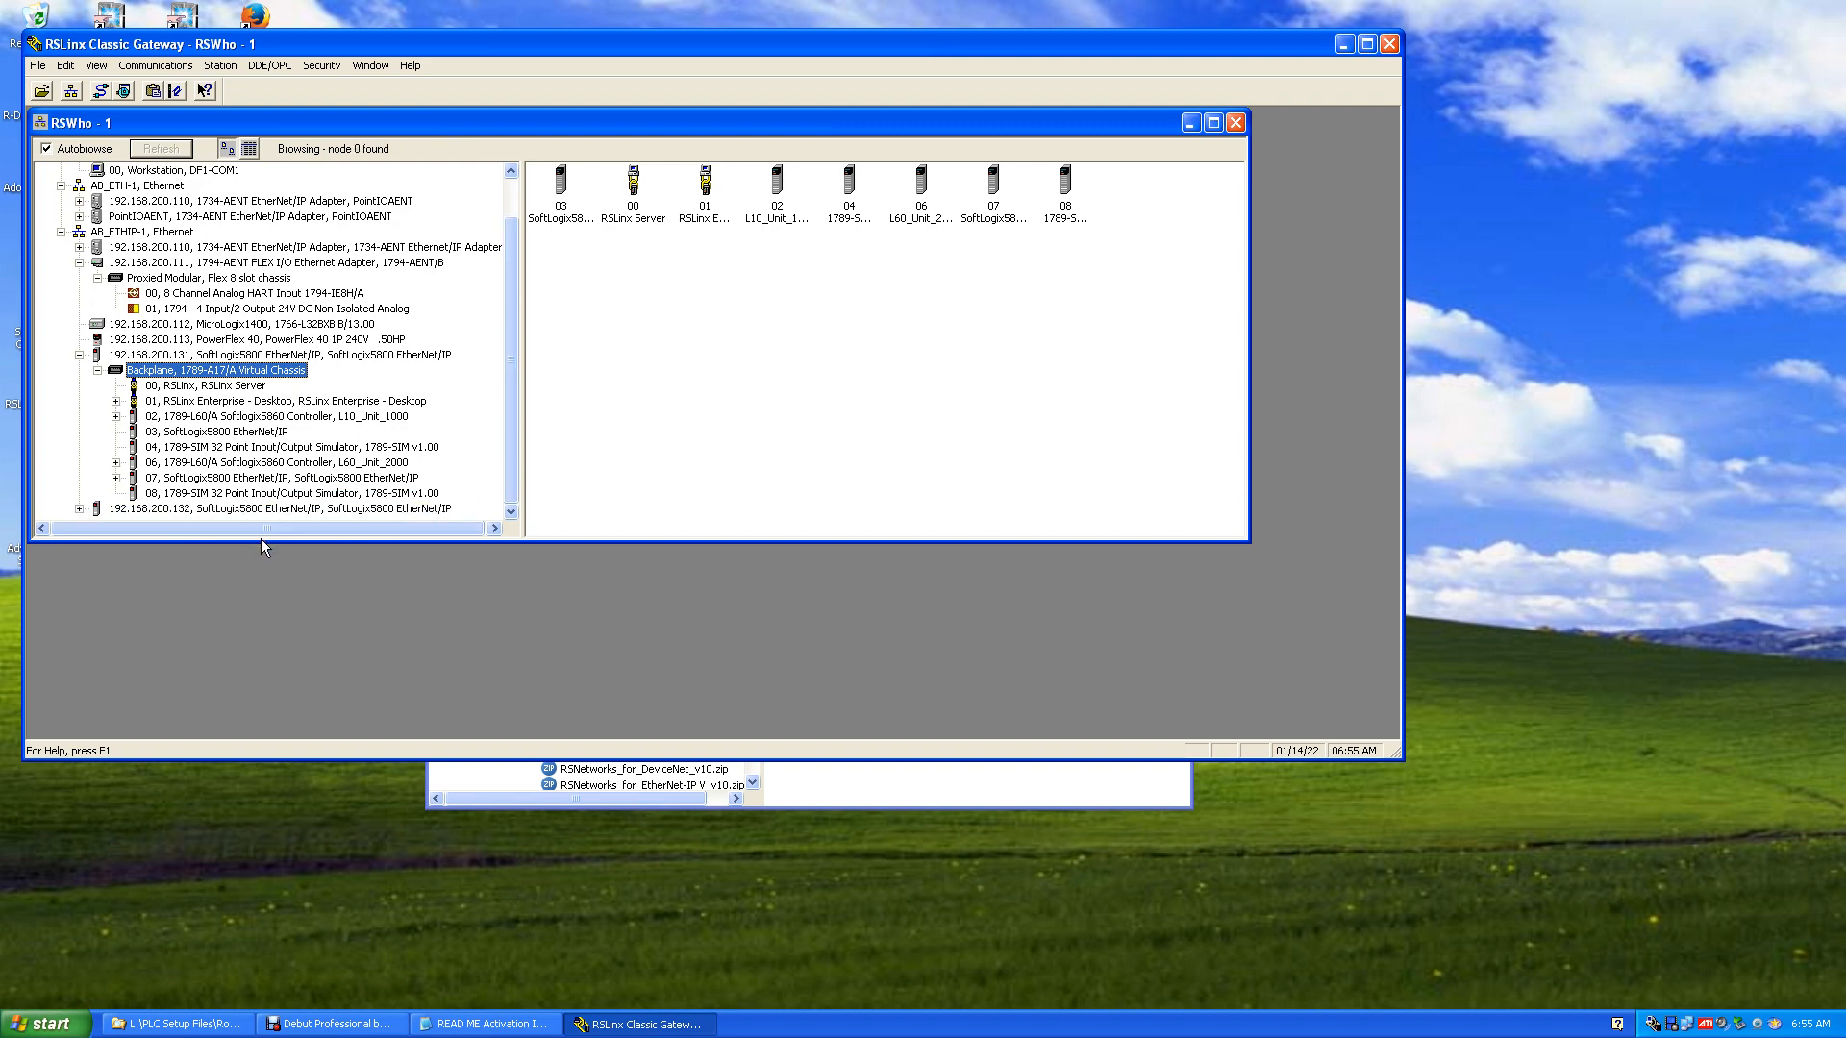
drag(256, 542, 257, 689)
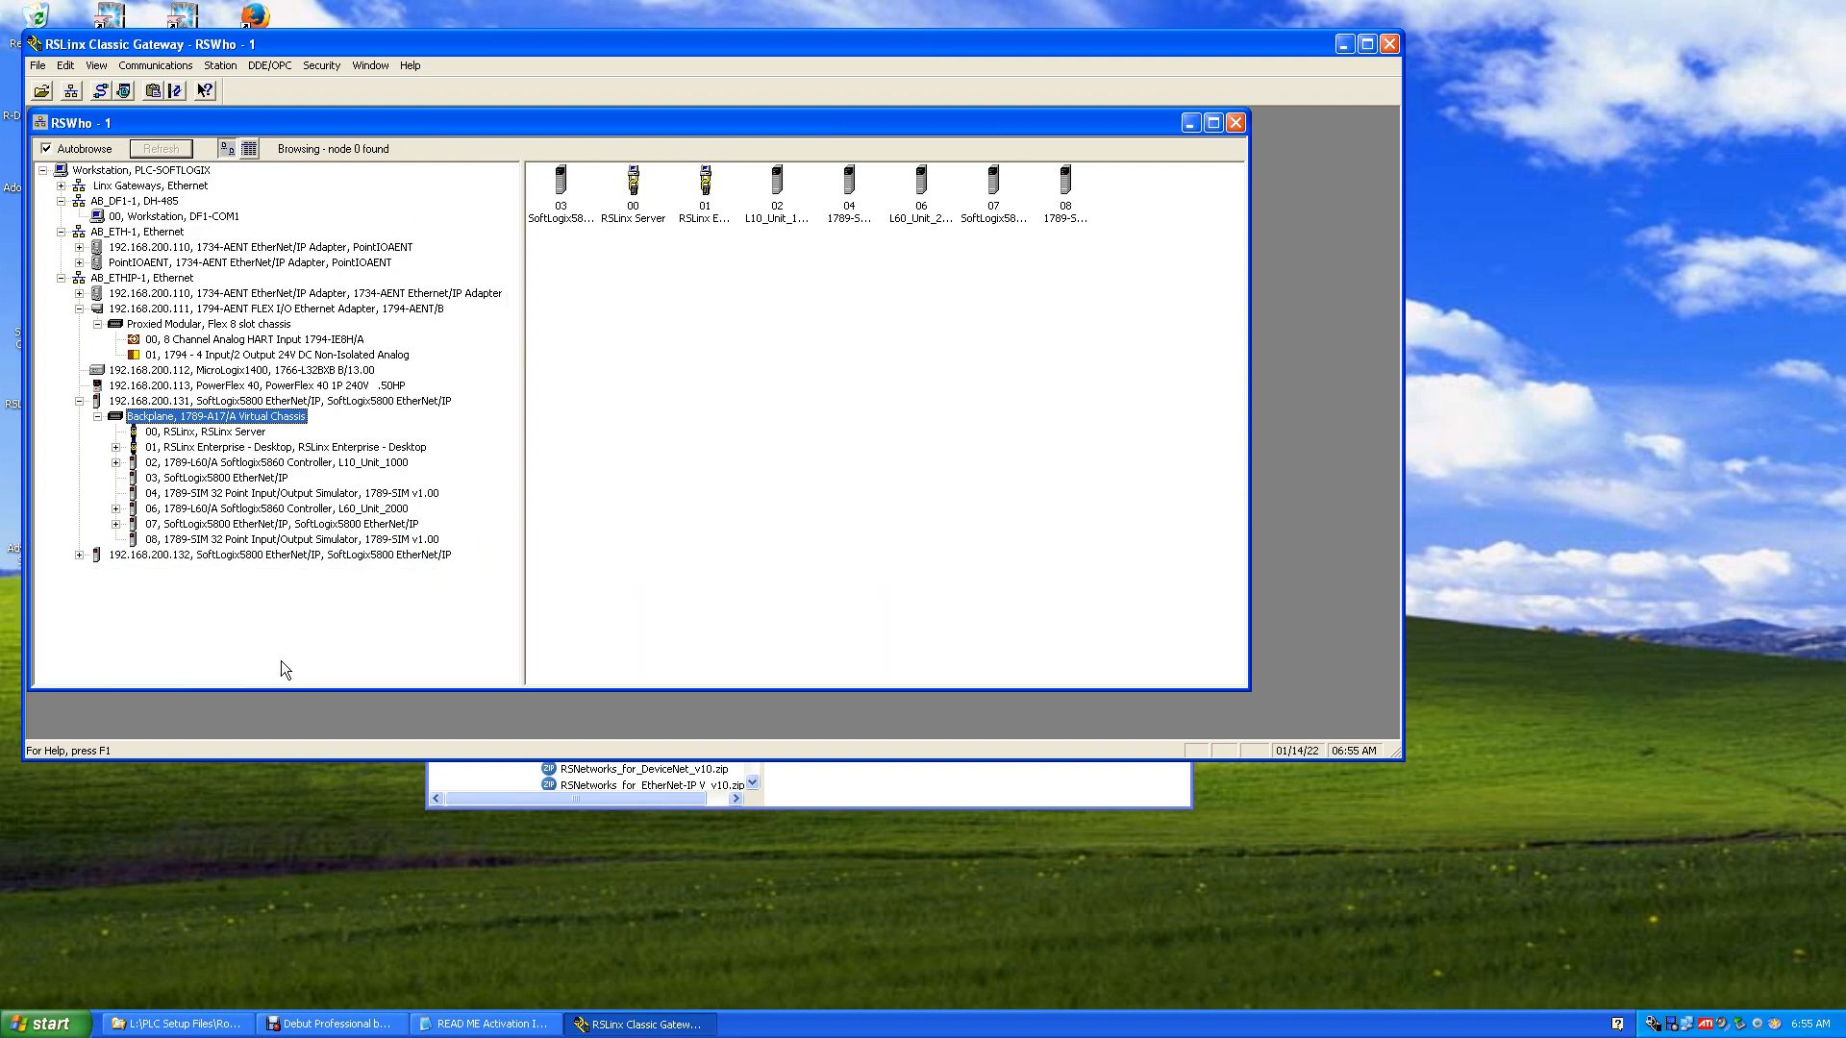
double_click(132, 512)
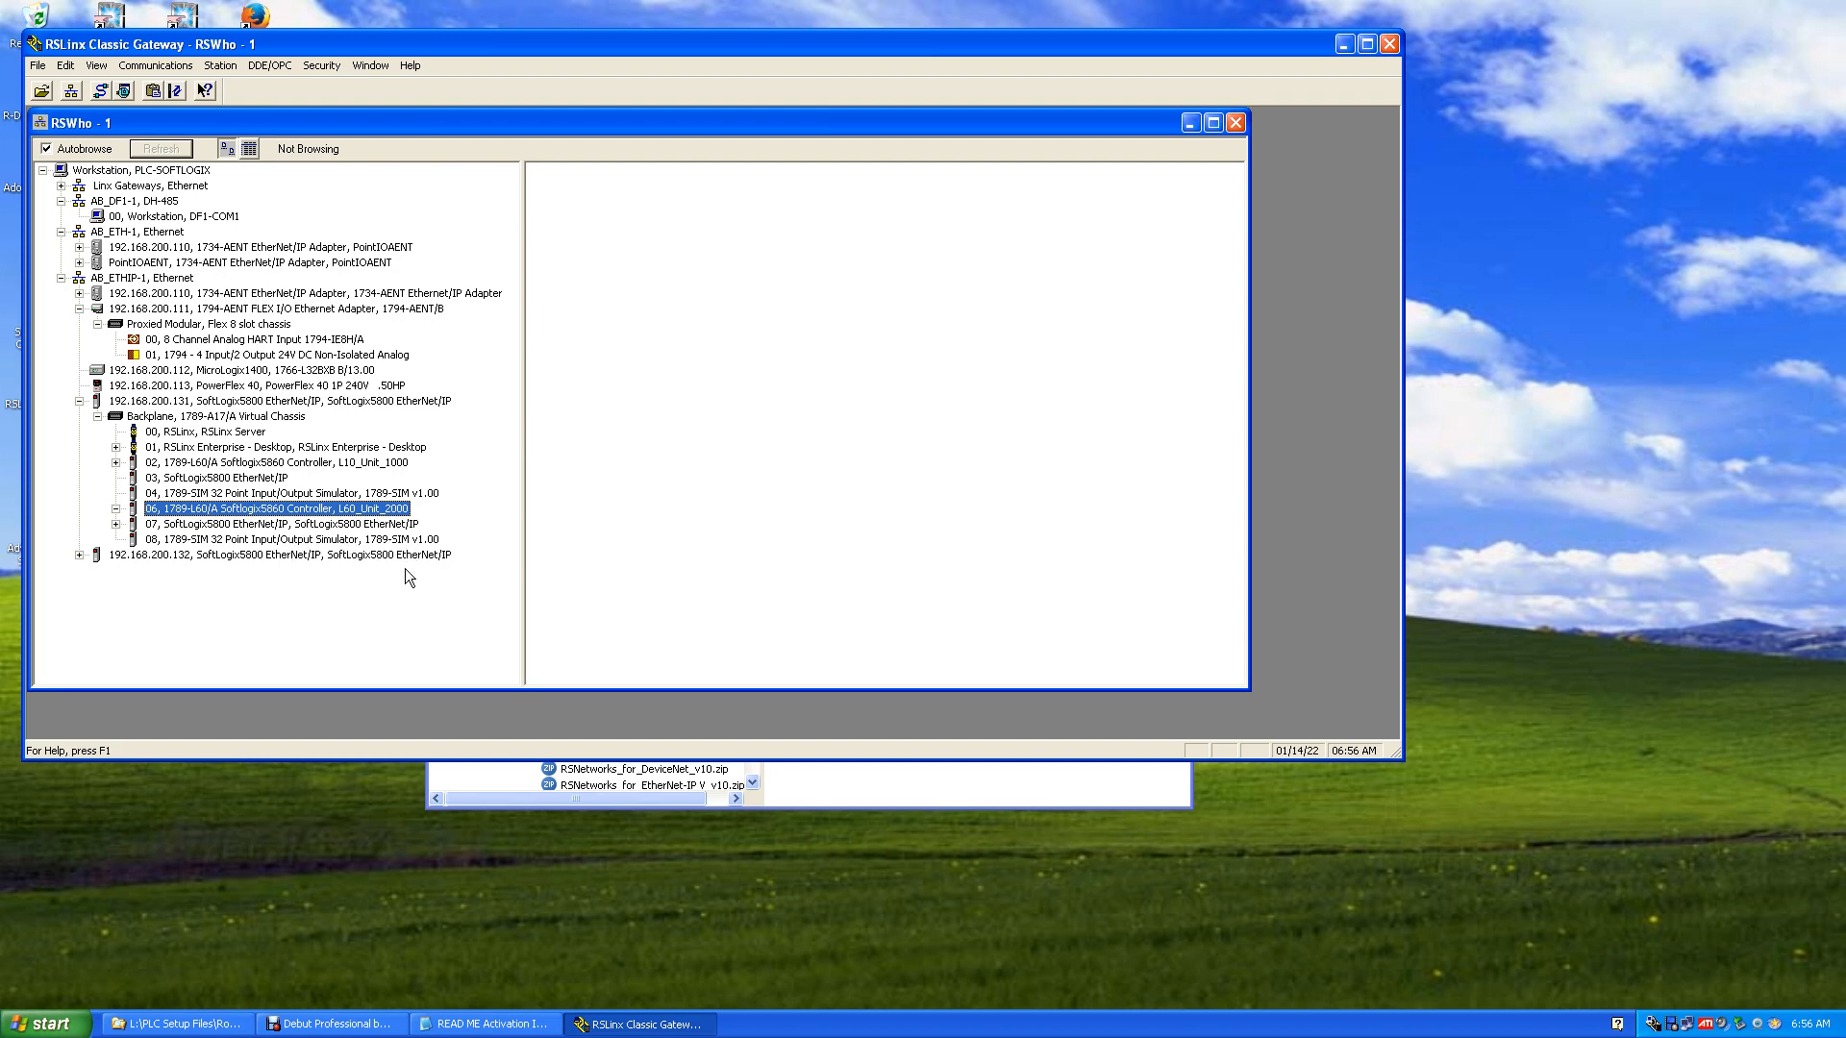
Add a Virtual Backplane (SoftLogix58xx, USB) driver named AB_VBP-1
click(171, 72)
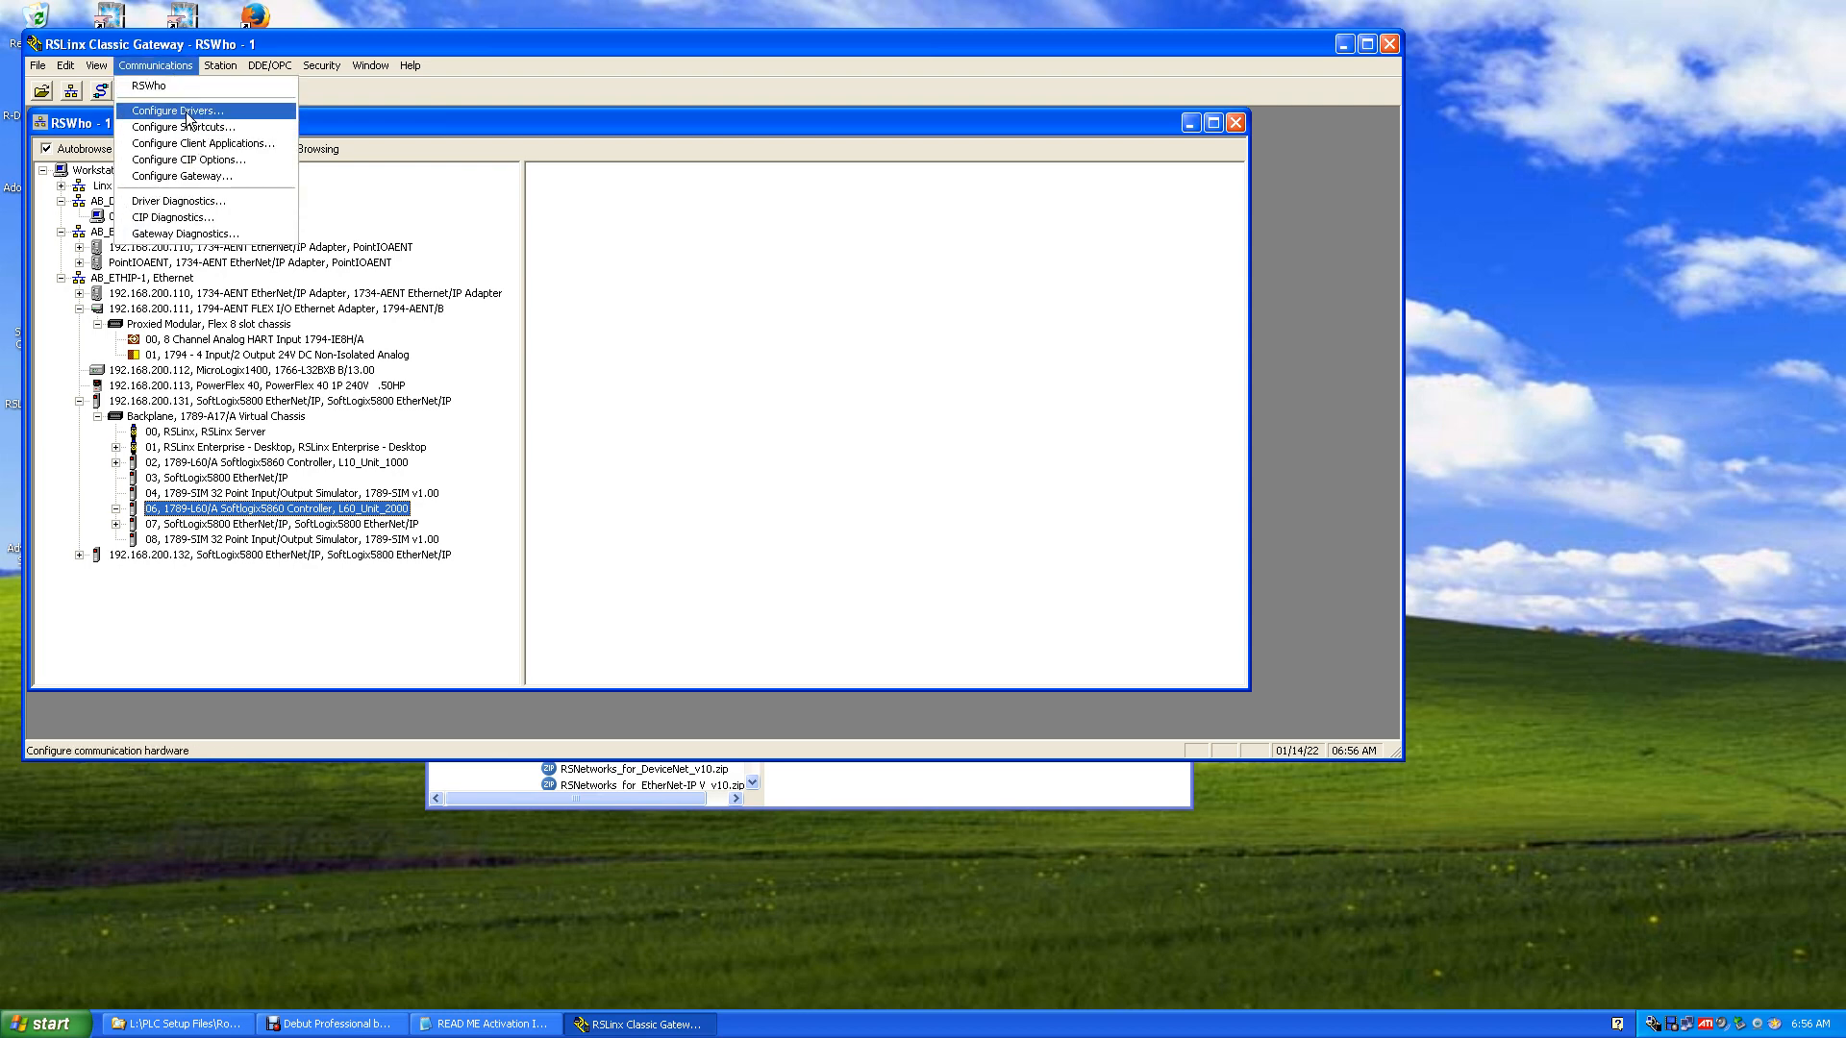
click(187, 113)
click(759, 286)
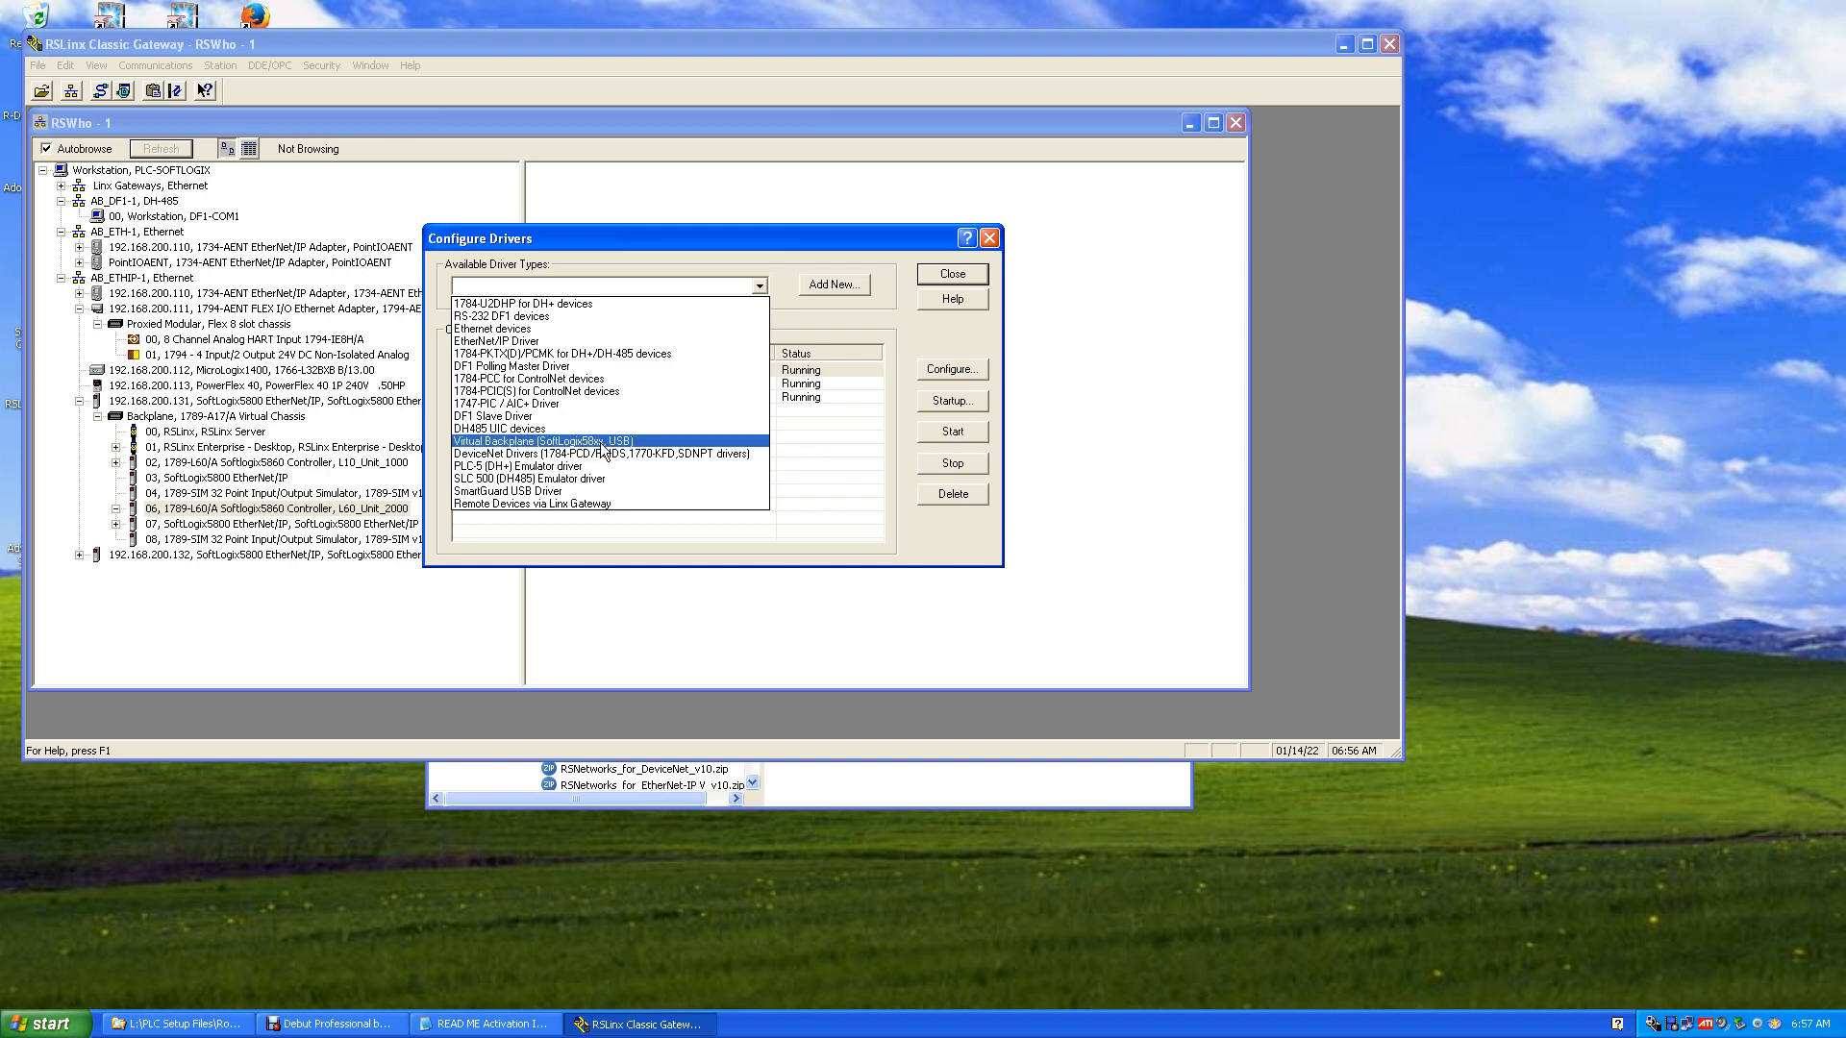
click(603, 443)
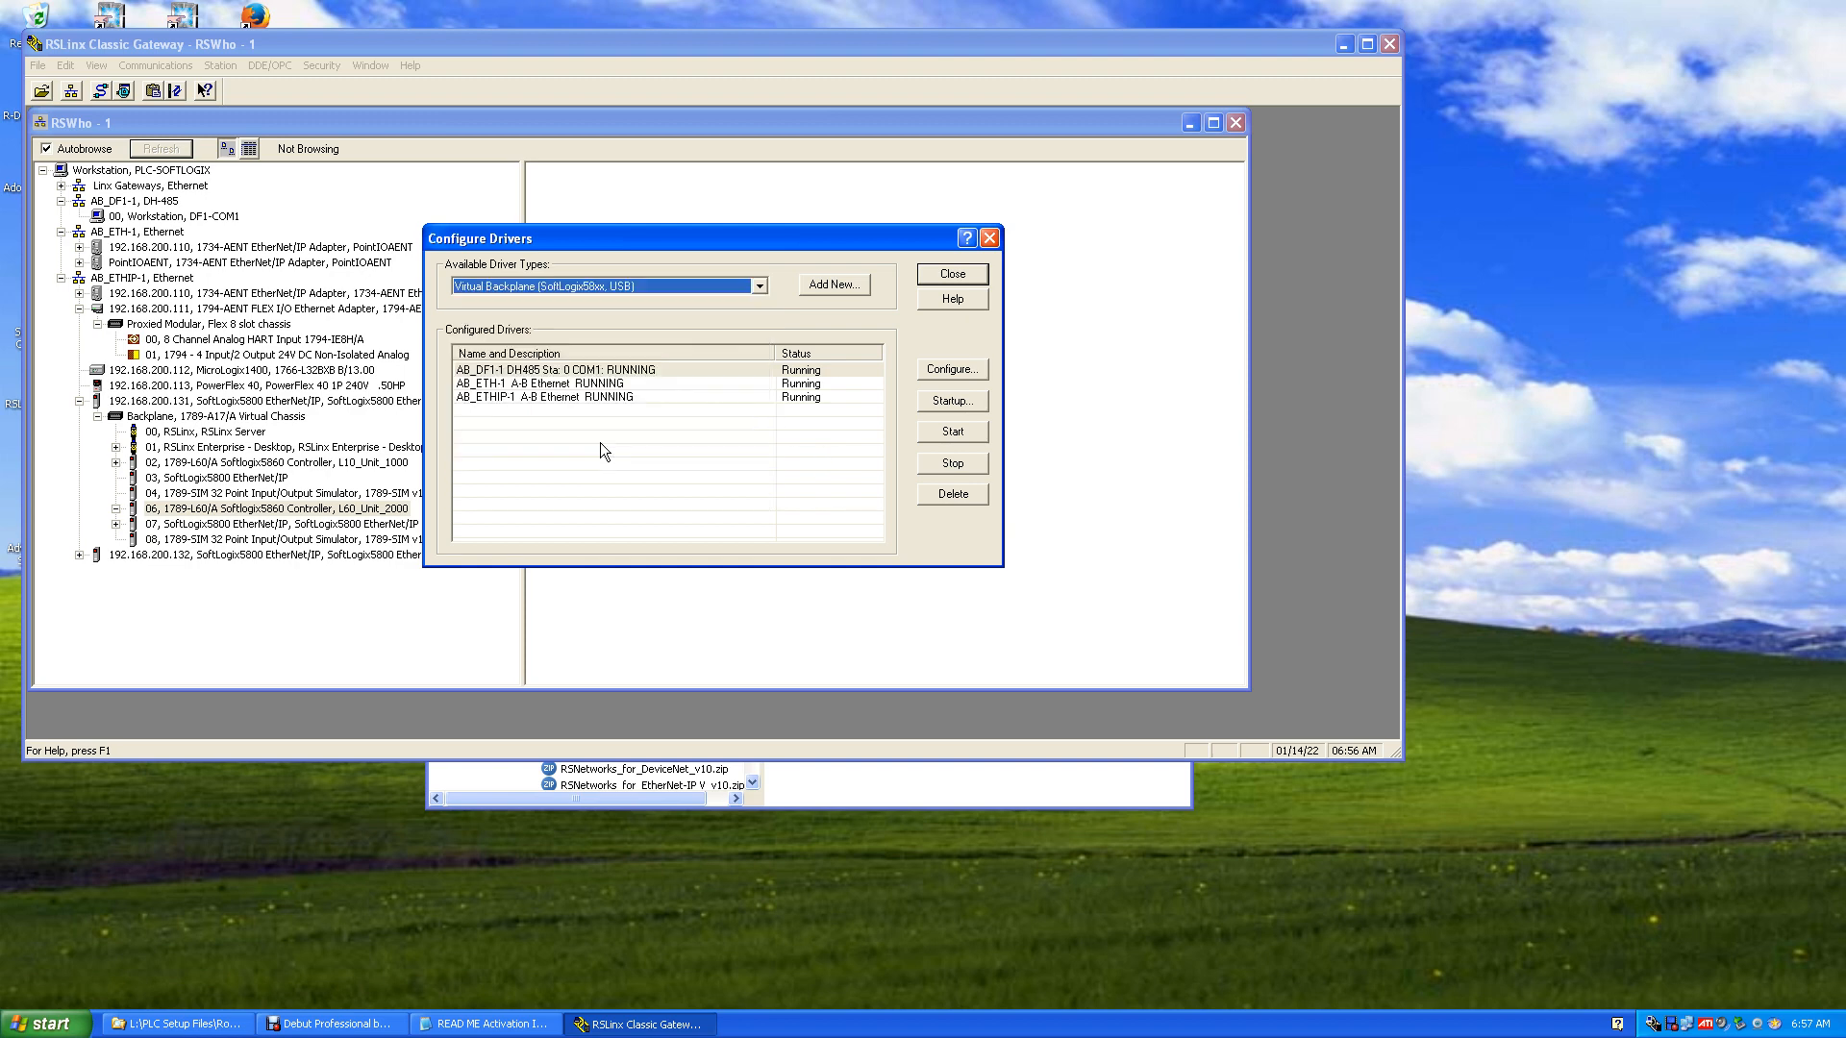
click(846, 287)
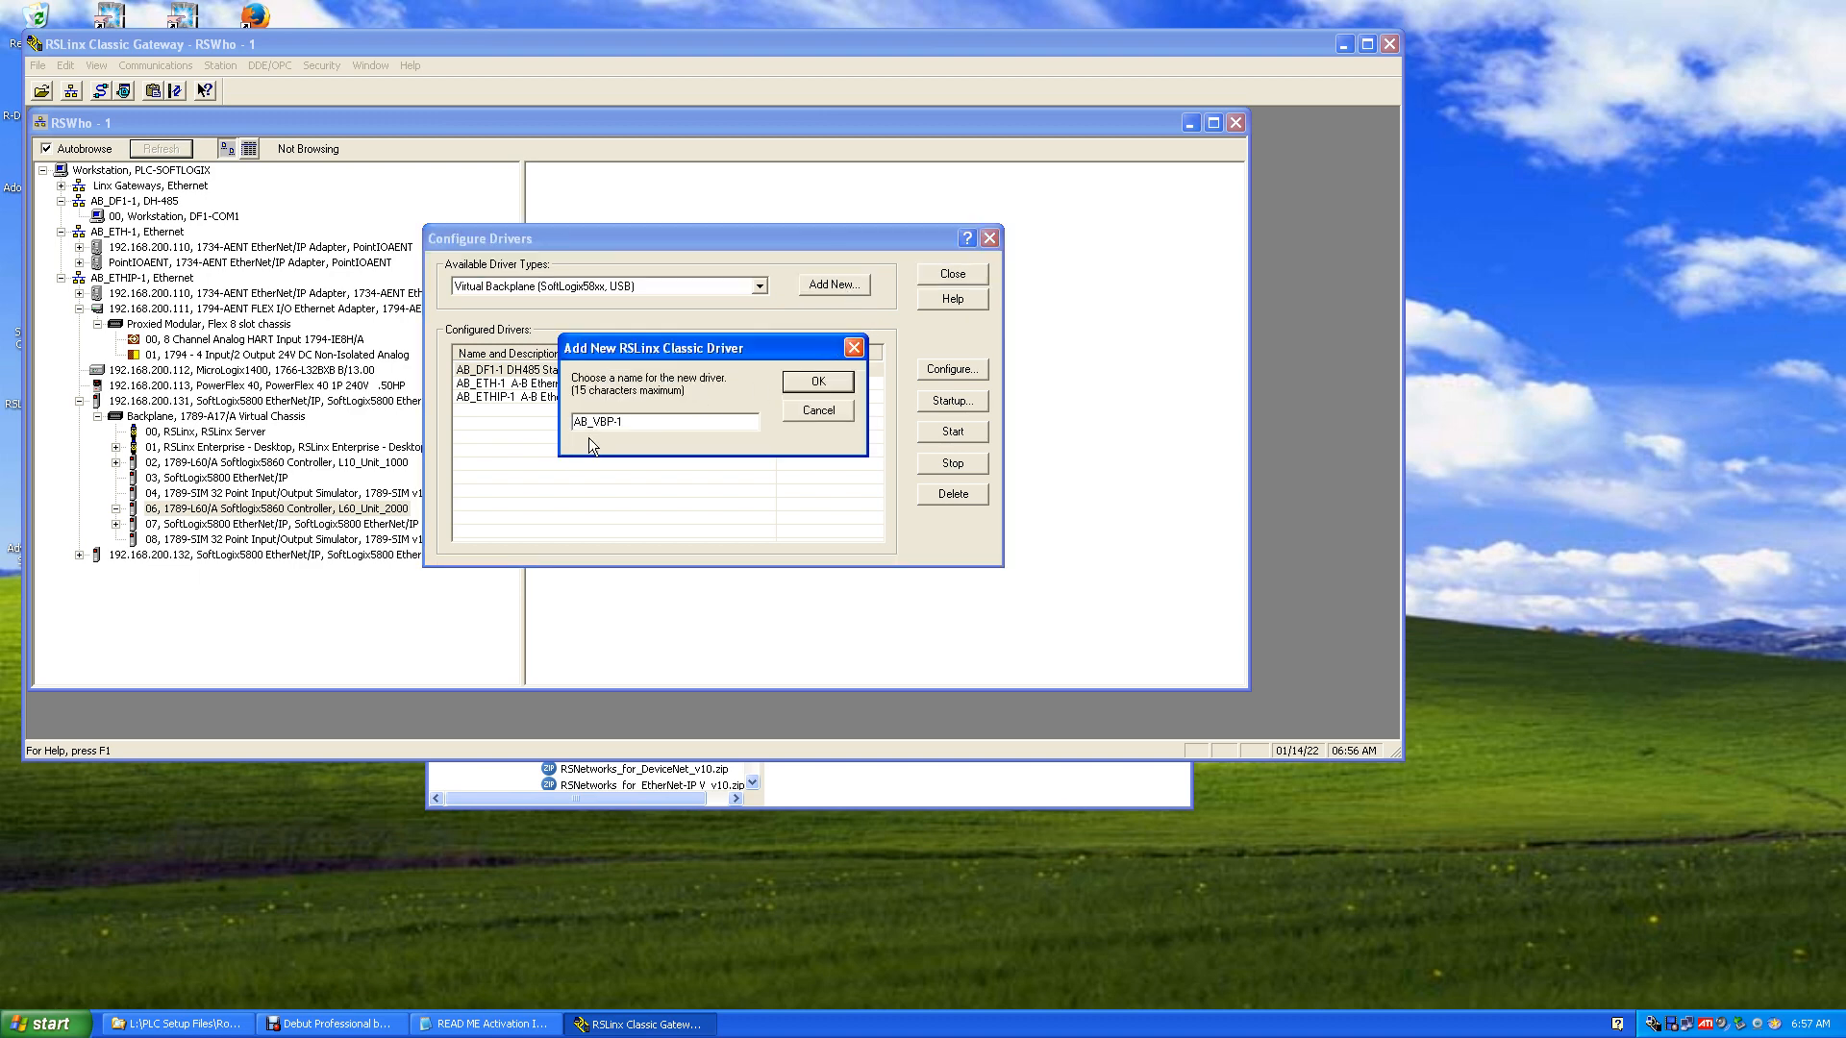
click(834, 385)
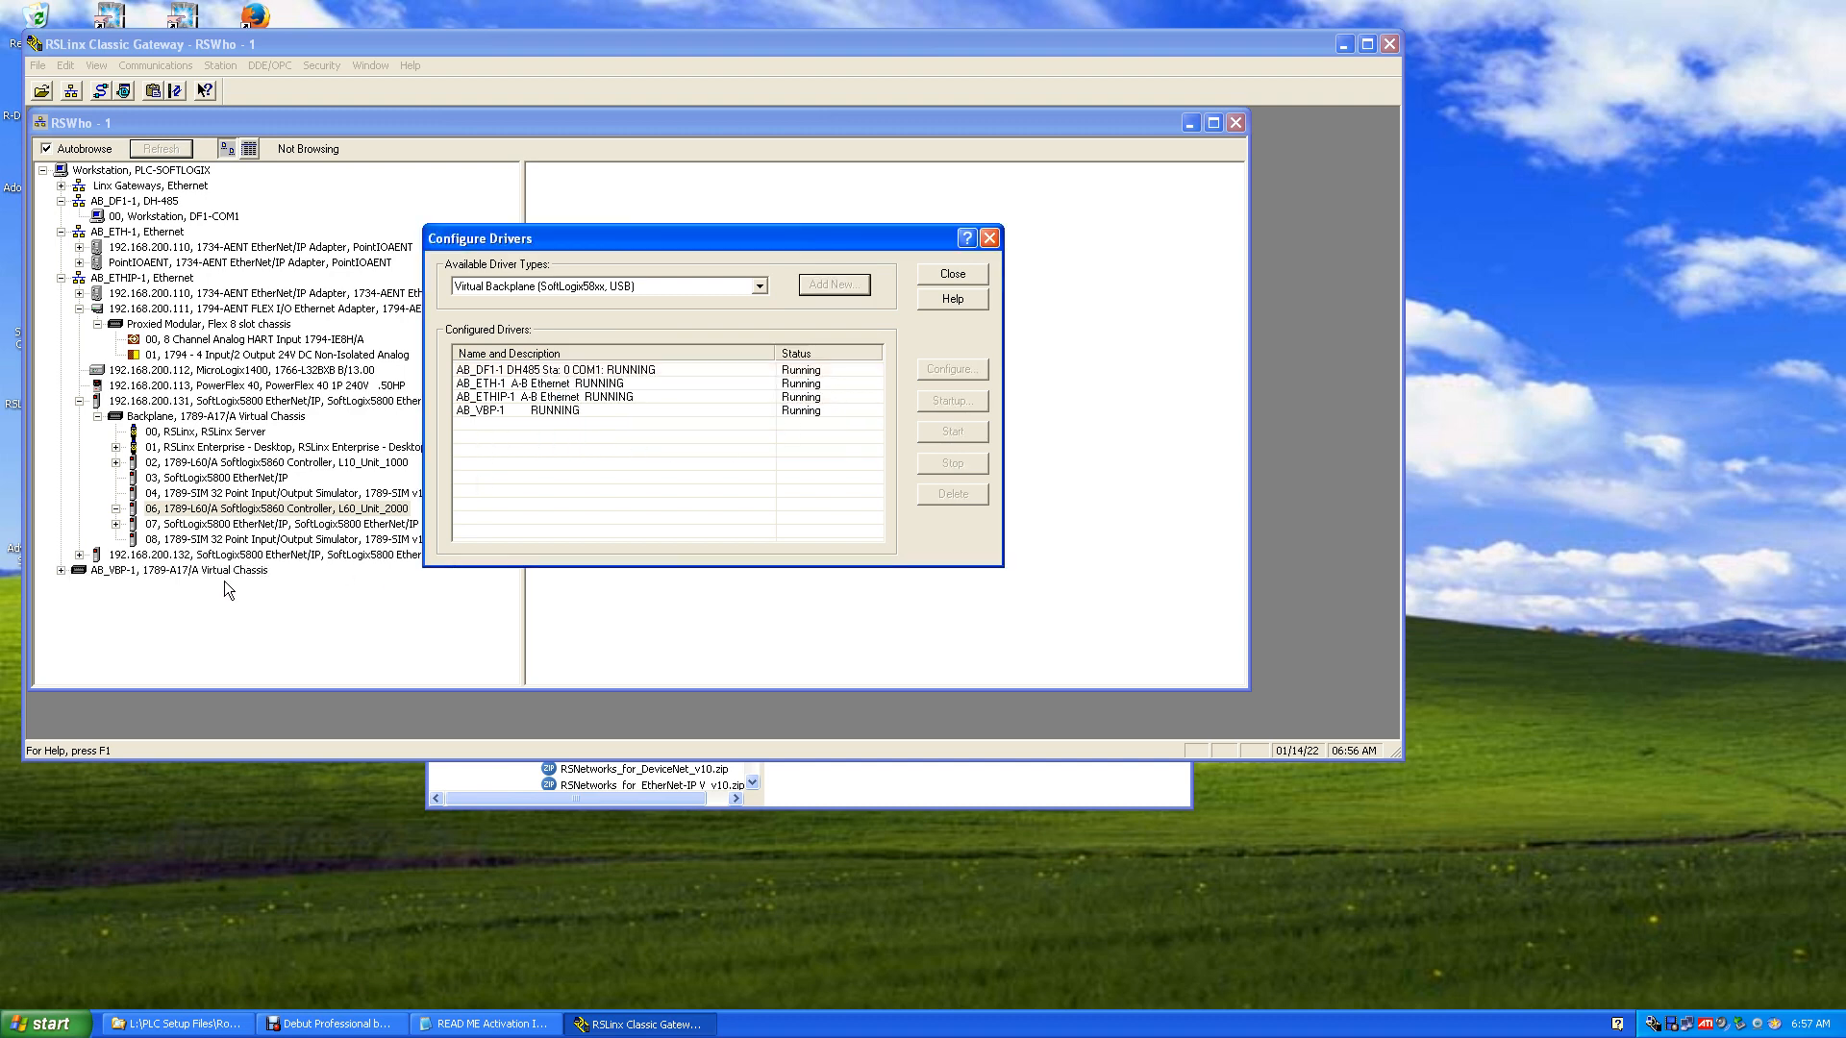
Close the driver configuration and expand the AB_VBP-1 virtual chassis in the RSWho tree
click(59, 577)
click(953, 277)
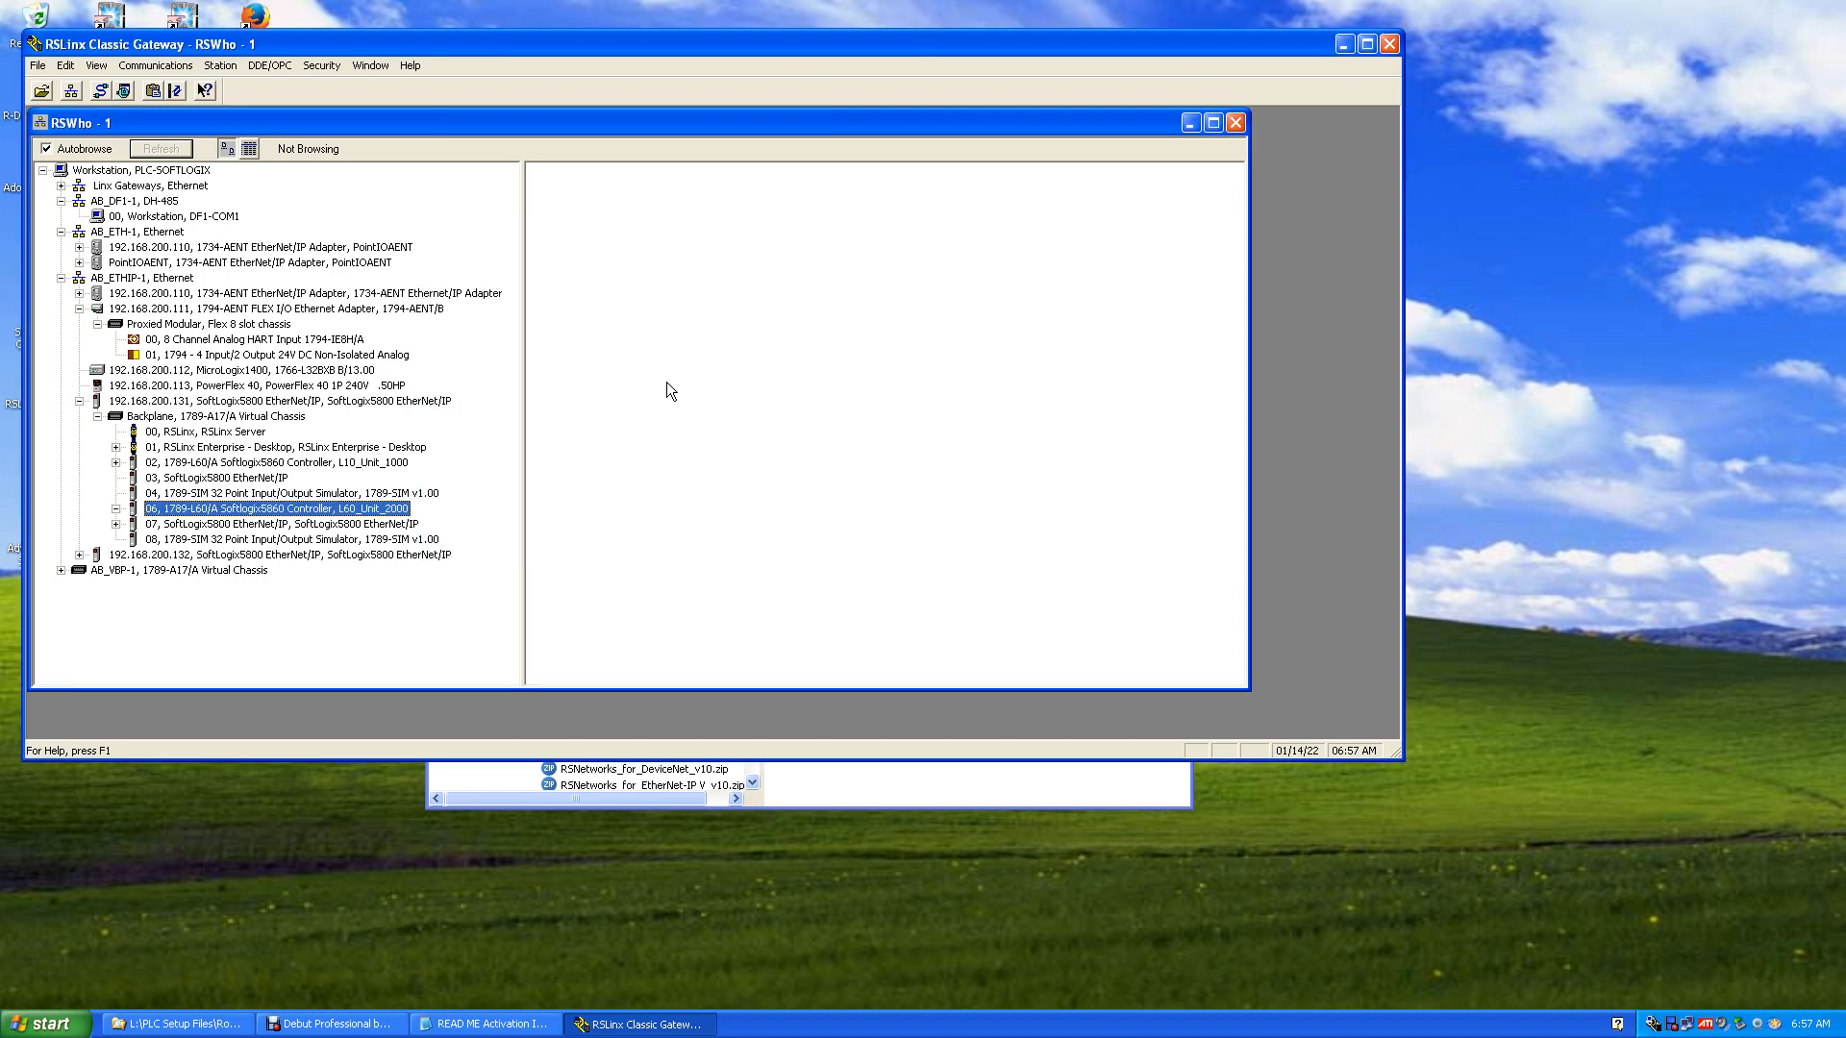
click(58, 569)
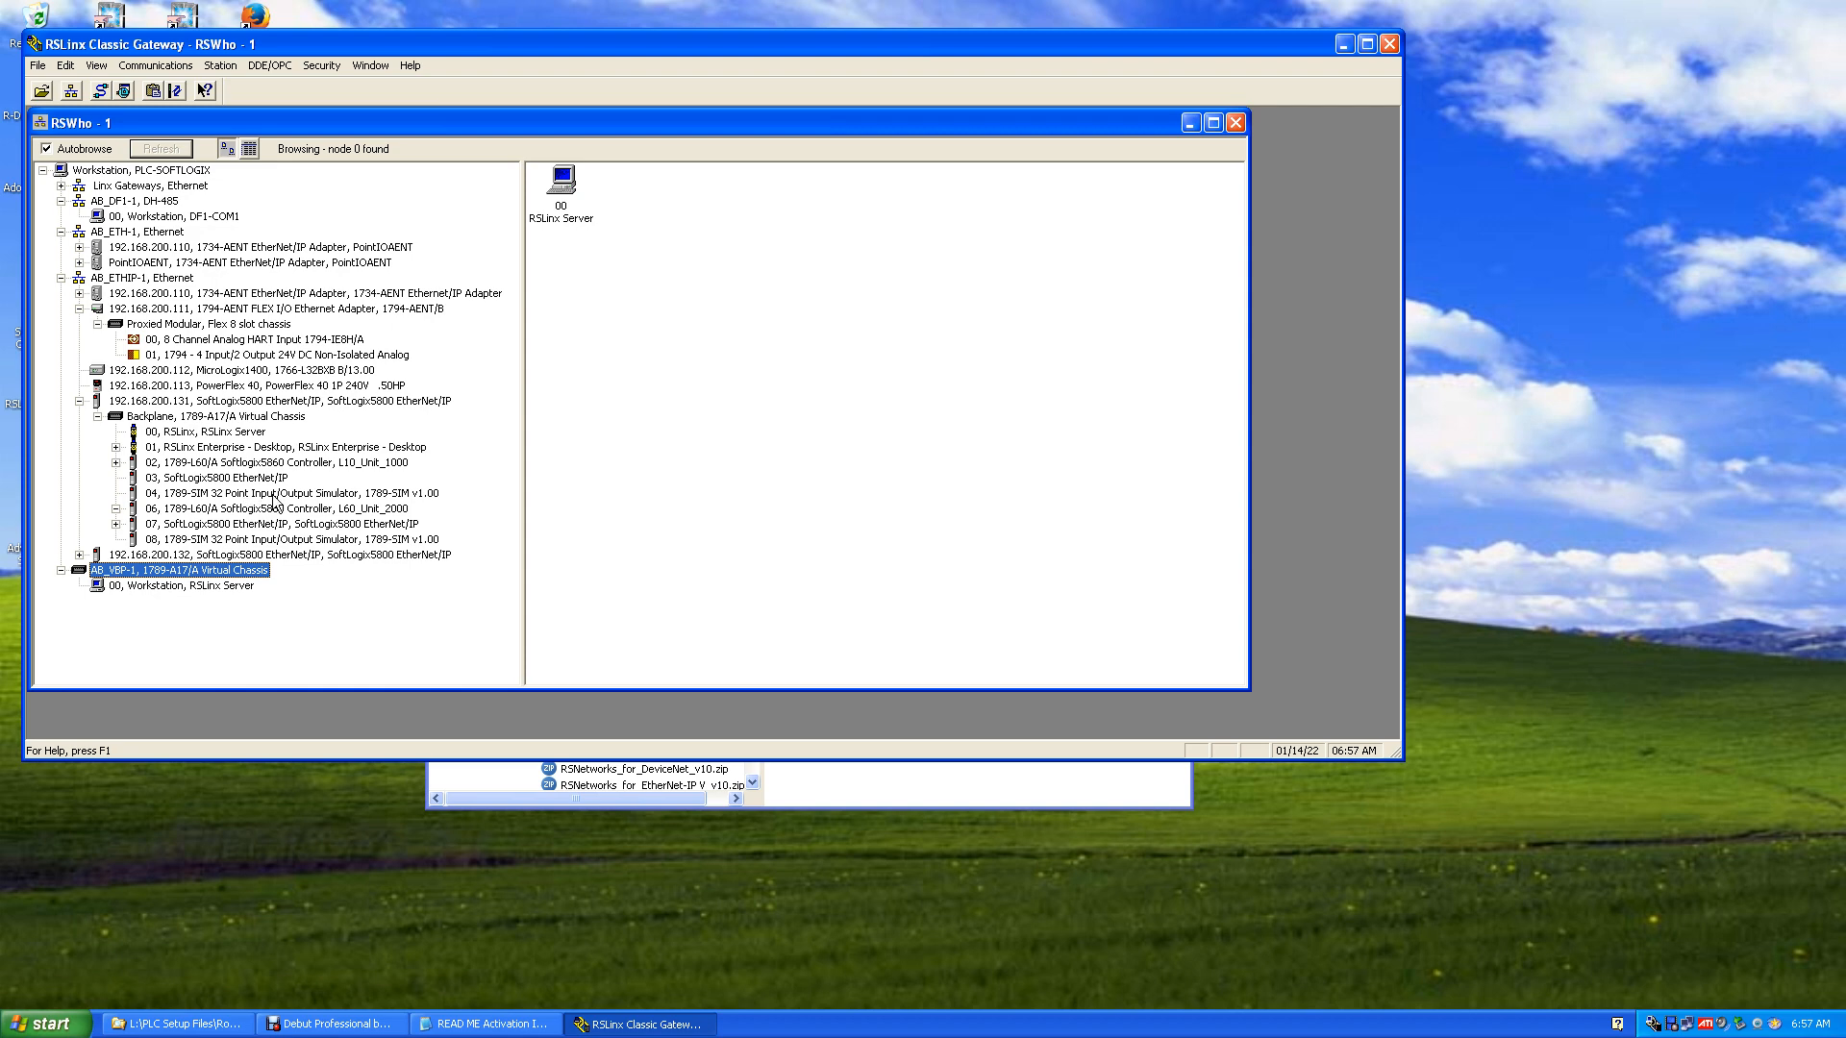
Add an SLC 500 (DH485) Emulator driver with the default name and station number 00, then close the driver configuration
click(181, 69)
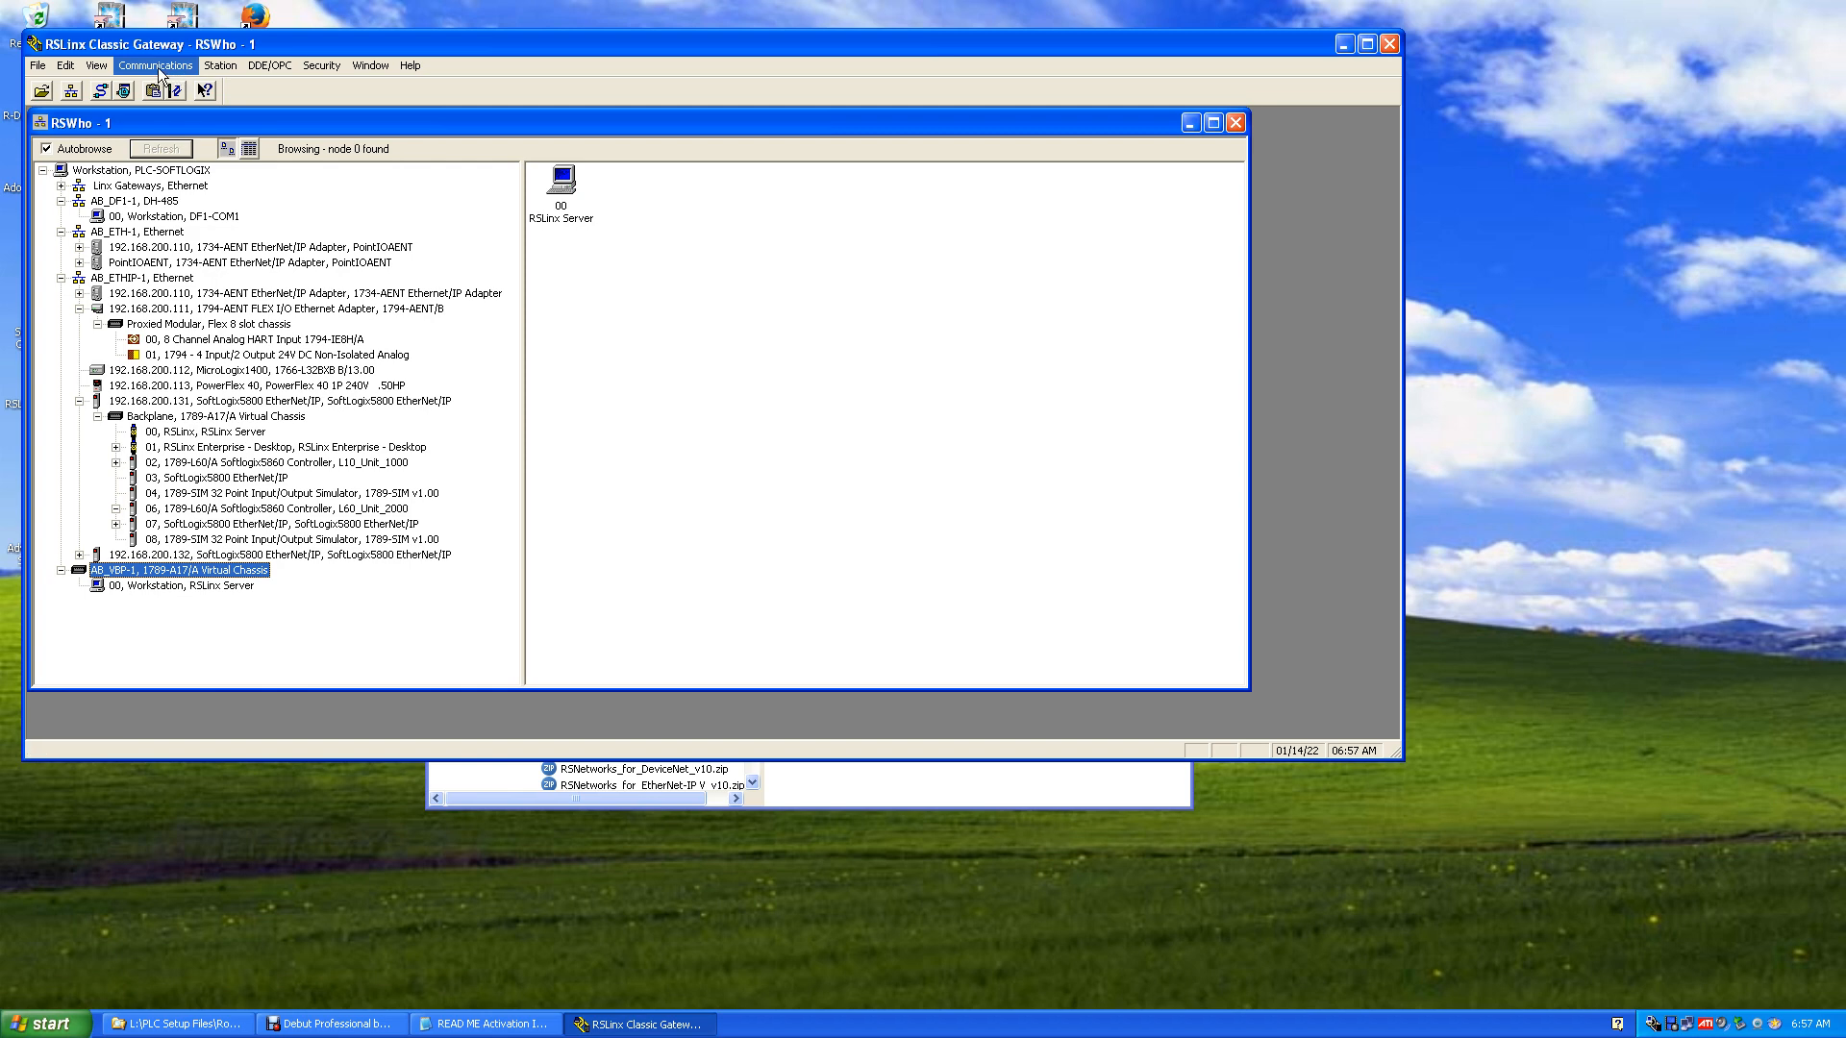
click(156, 65)
click(163, 111)
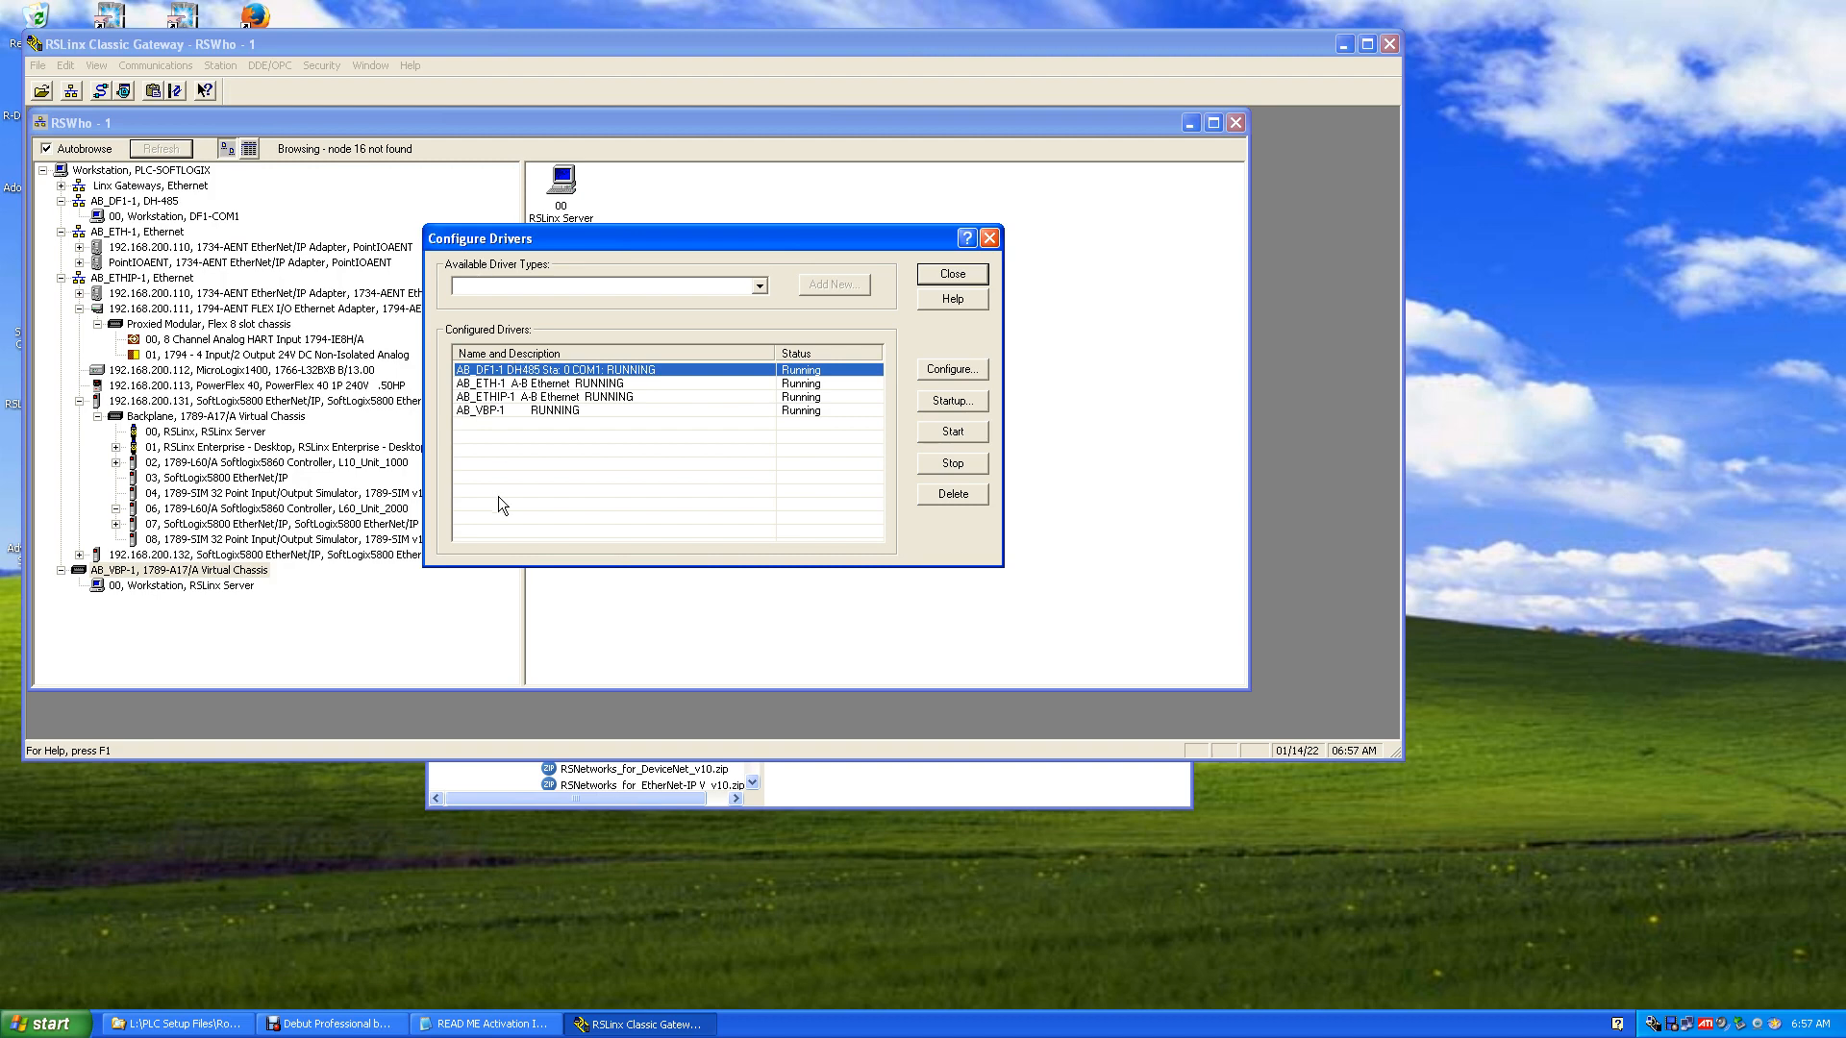
click(760, 286)
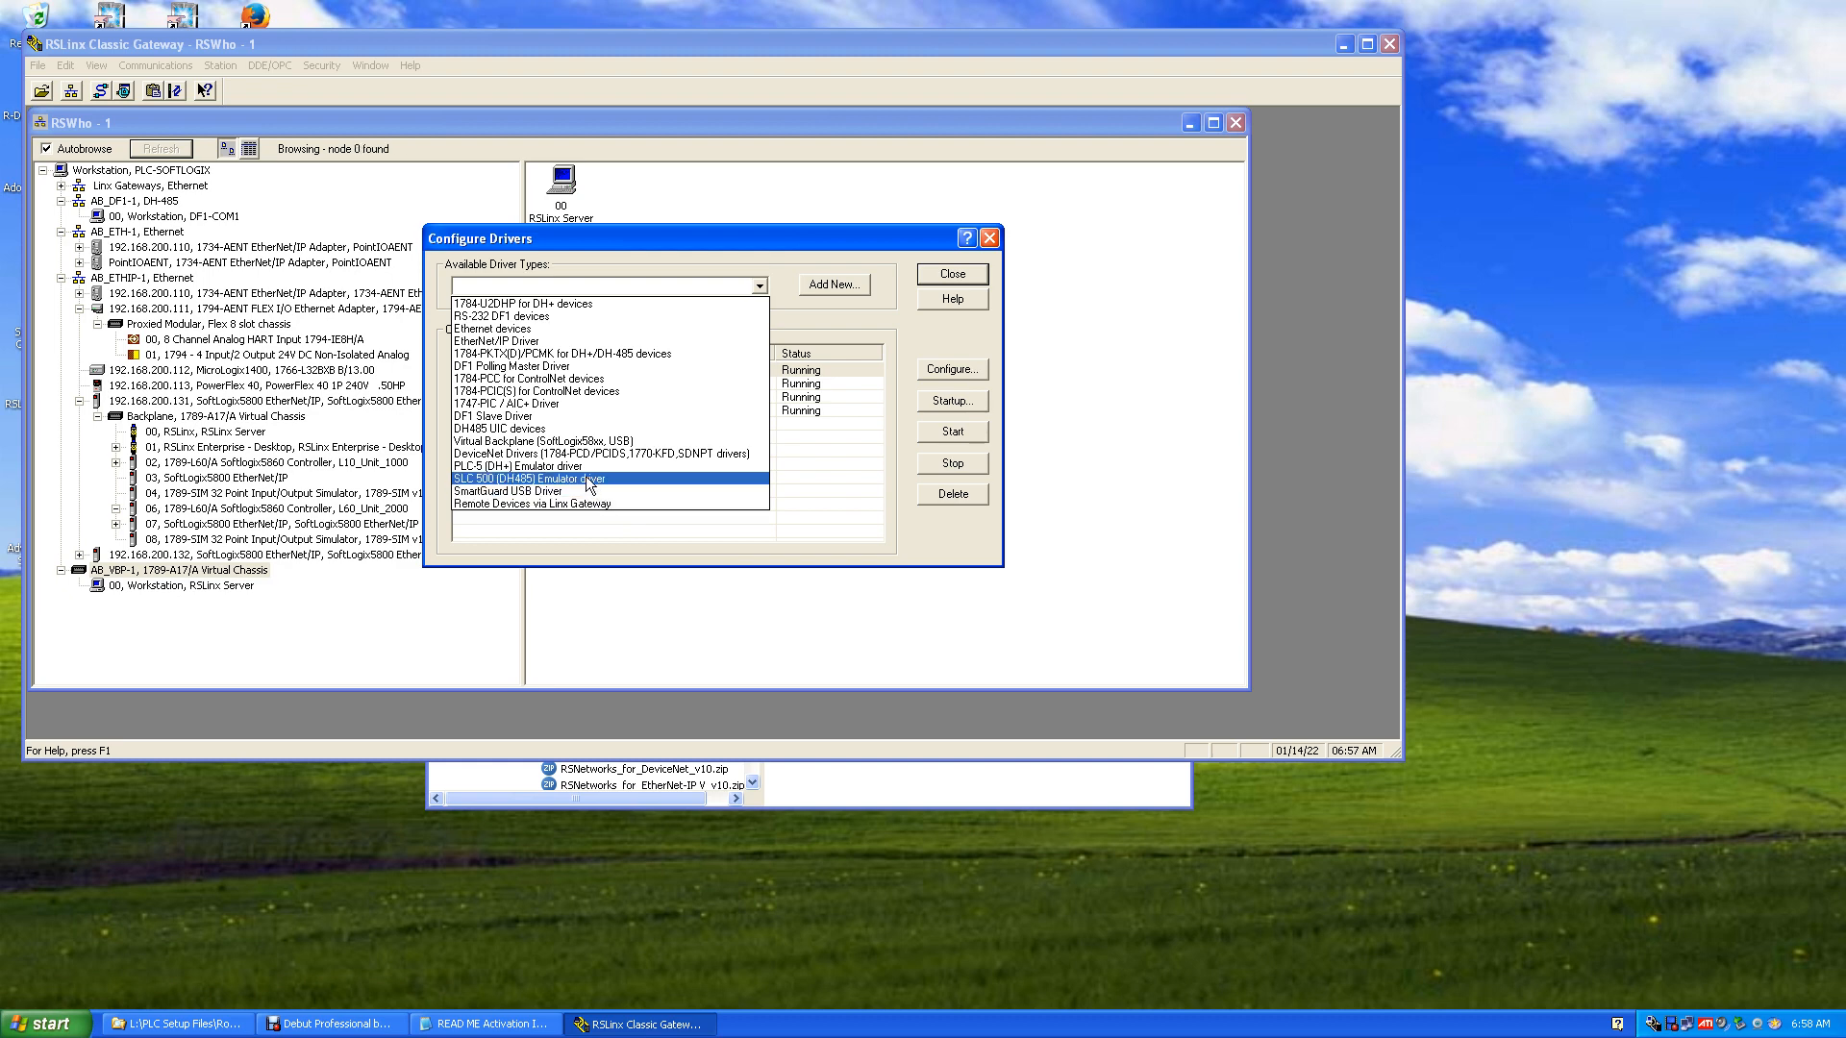
click(588, 480)
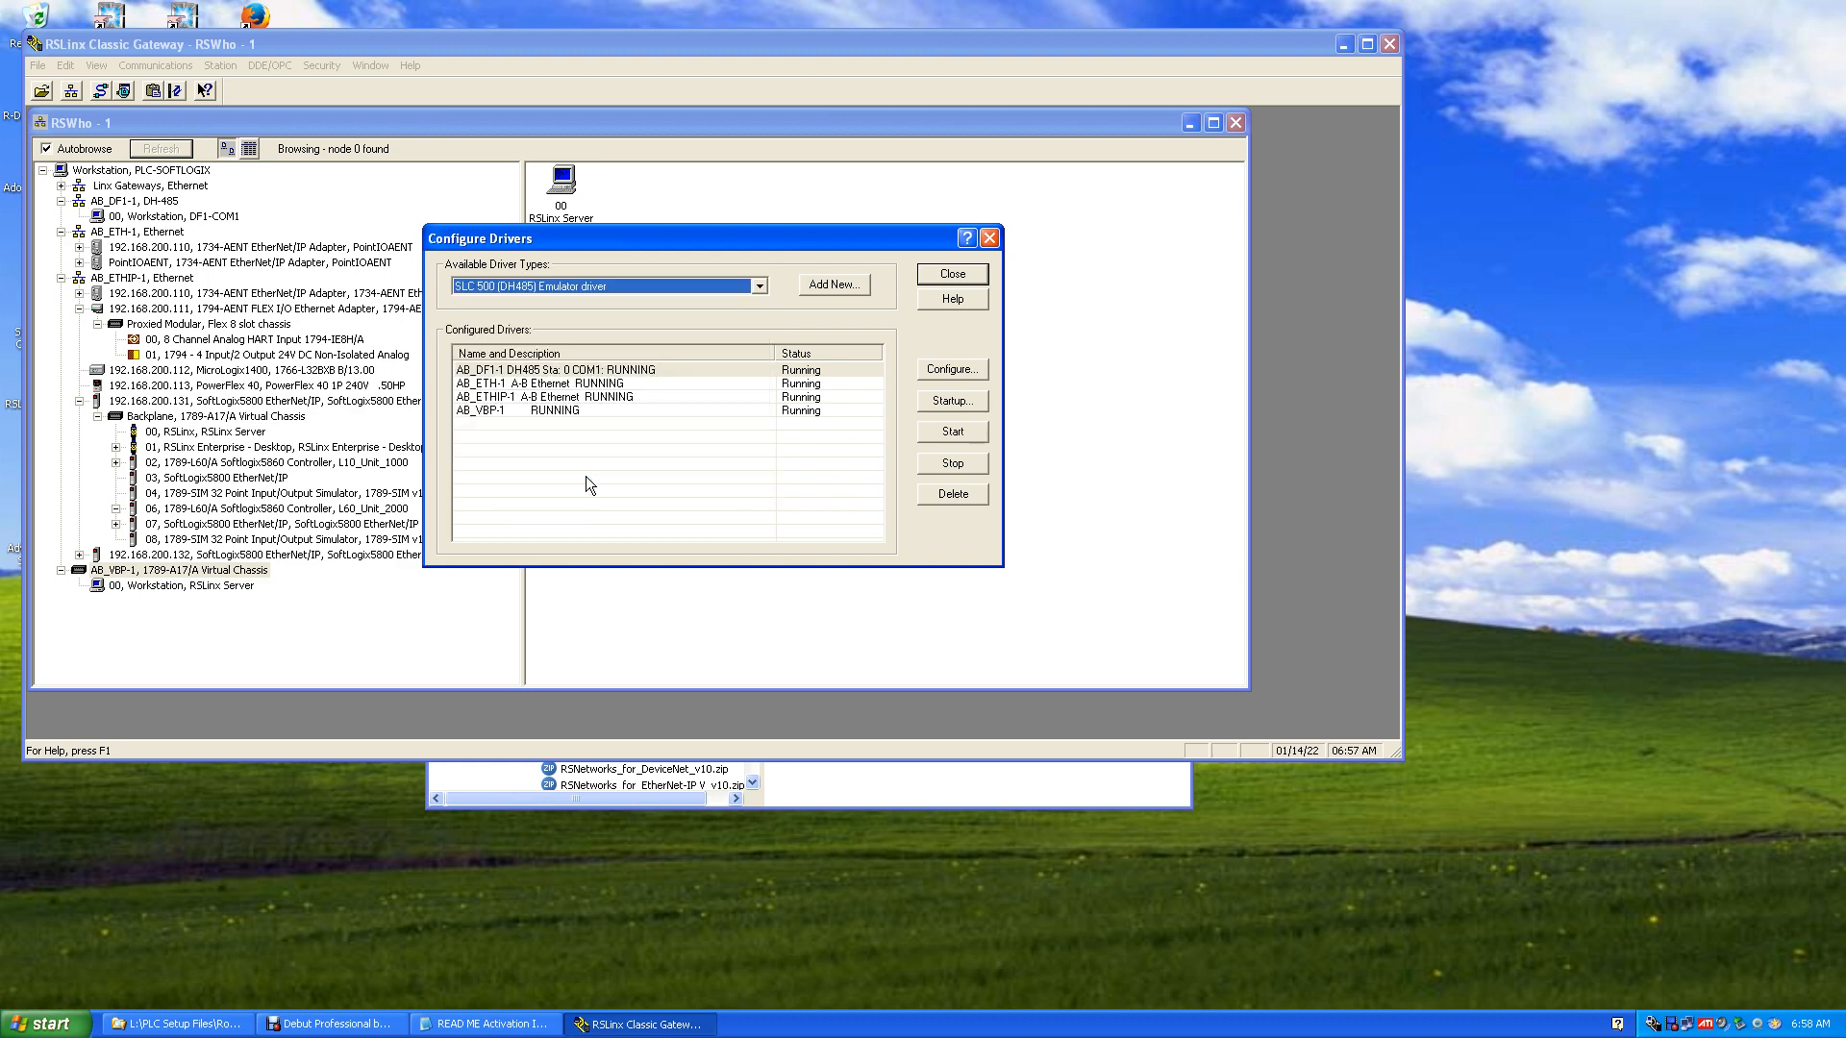
click(809, 289)
click(819, 381)
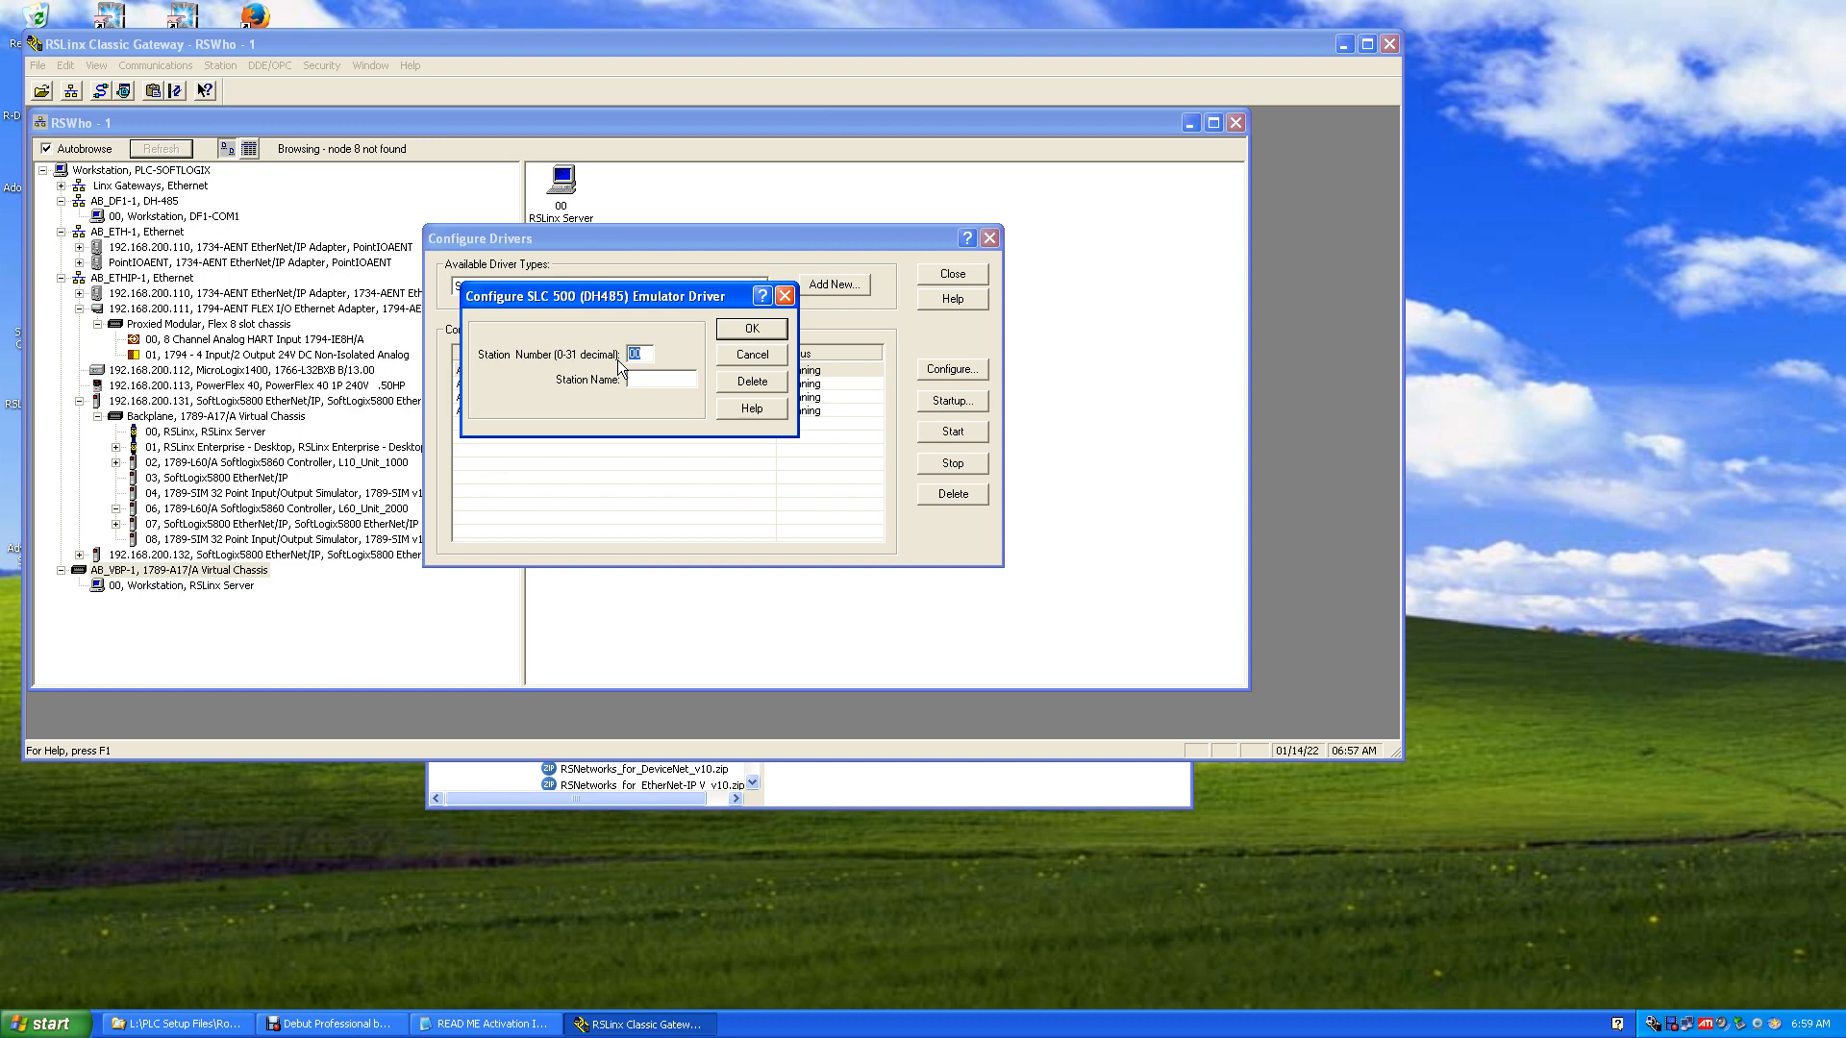
click(753, 329)
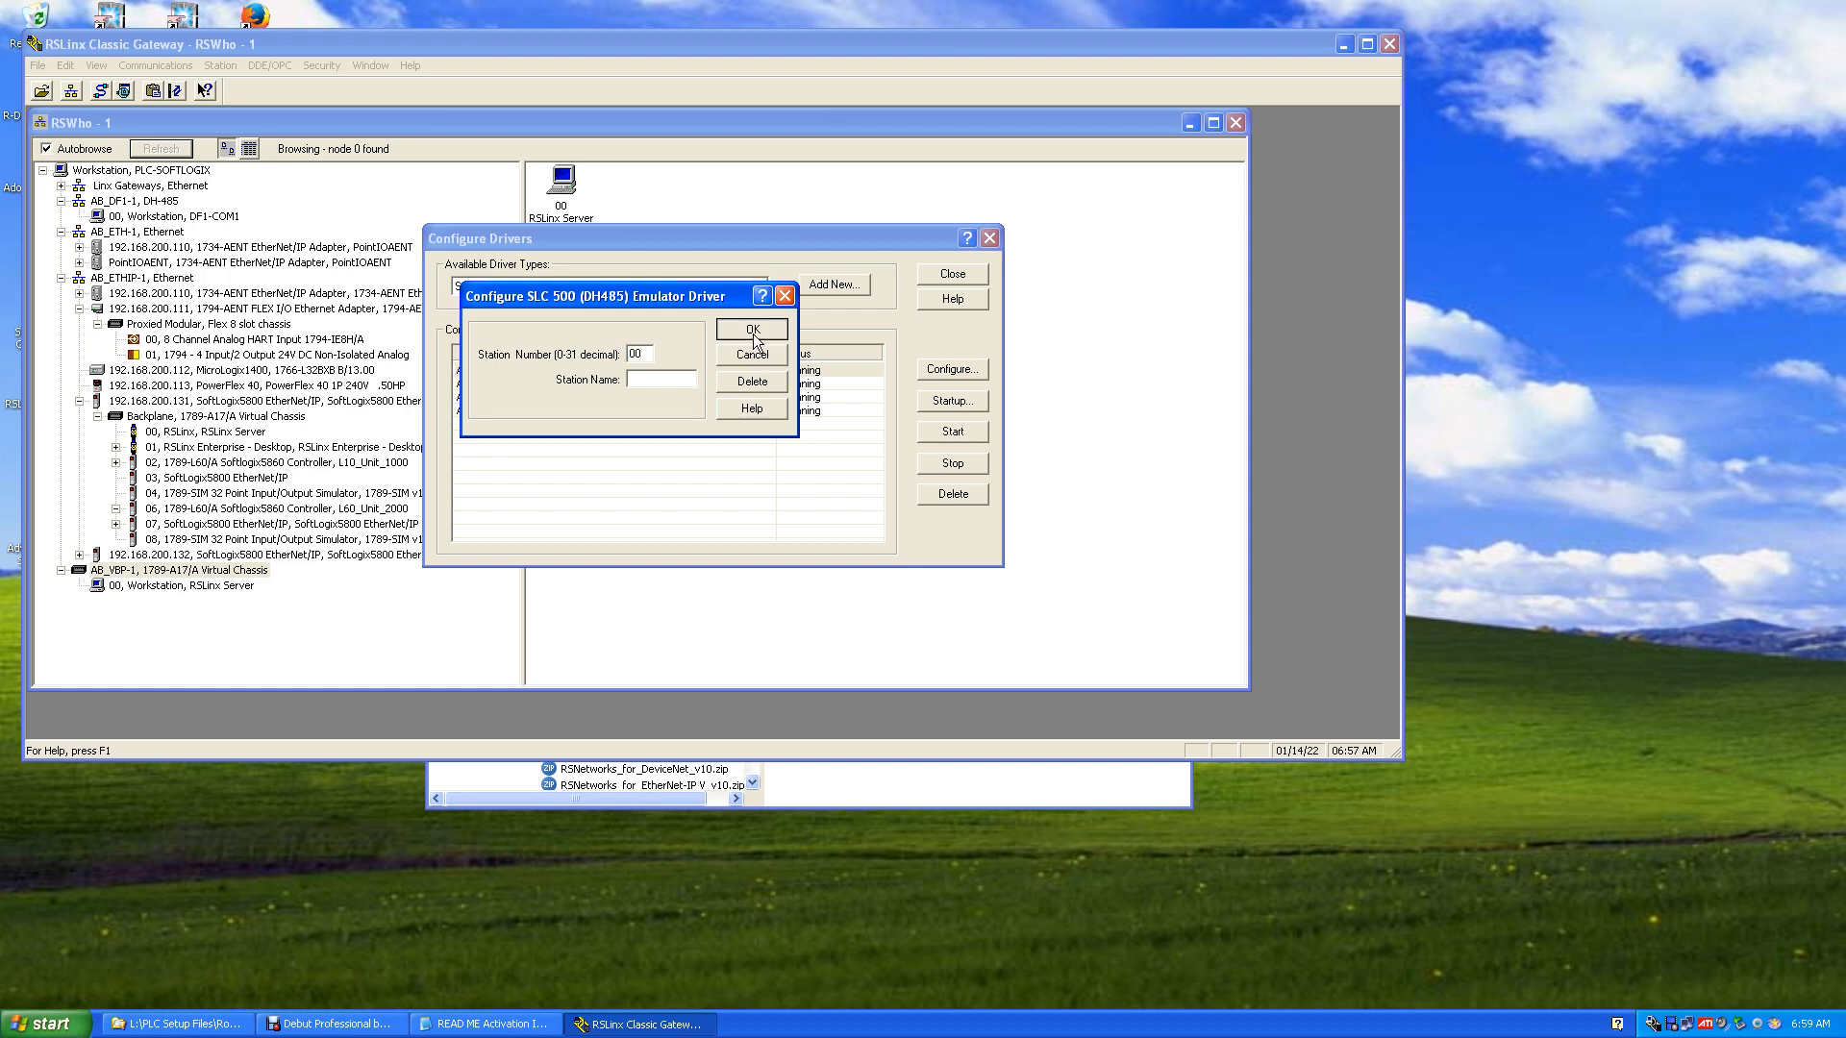
click(959, 275)
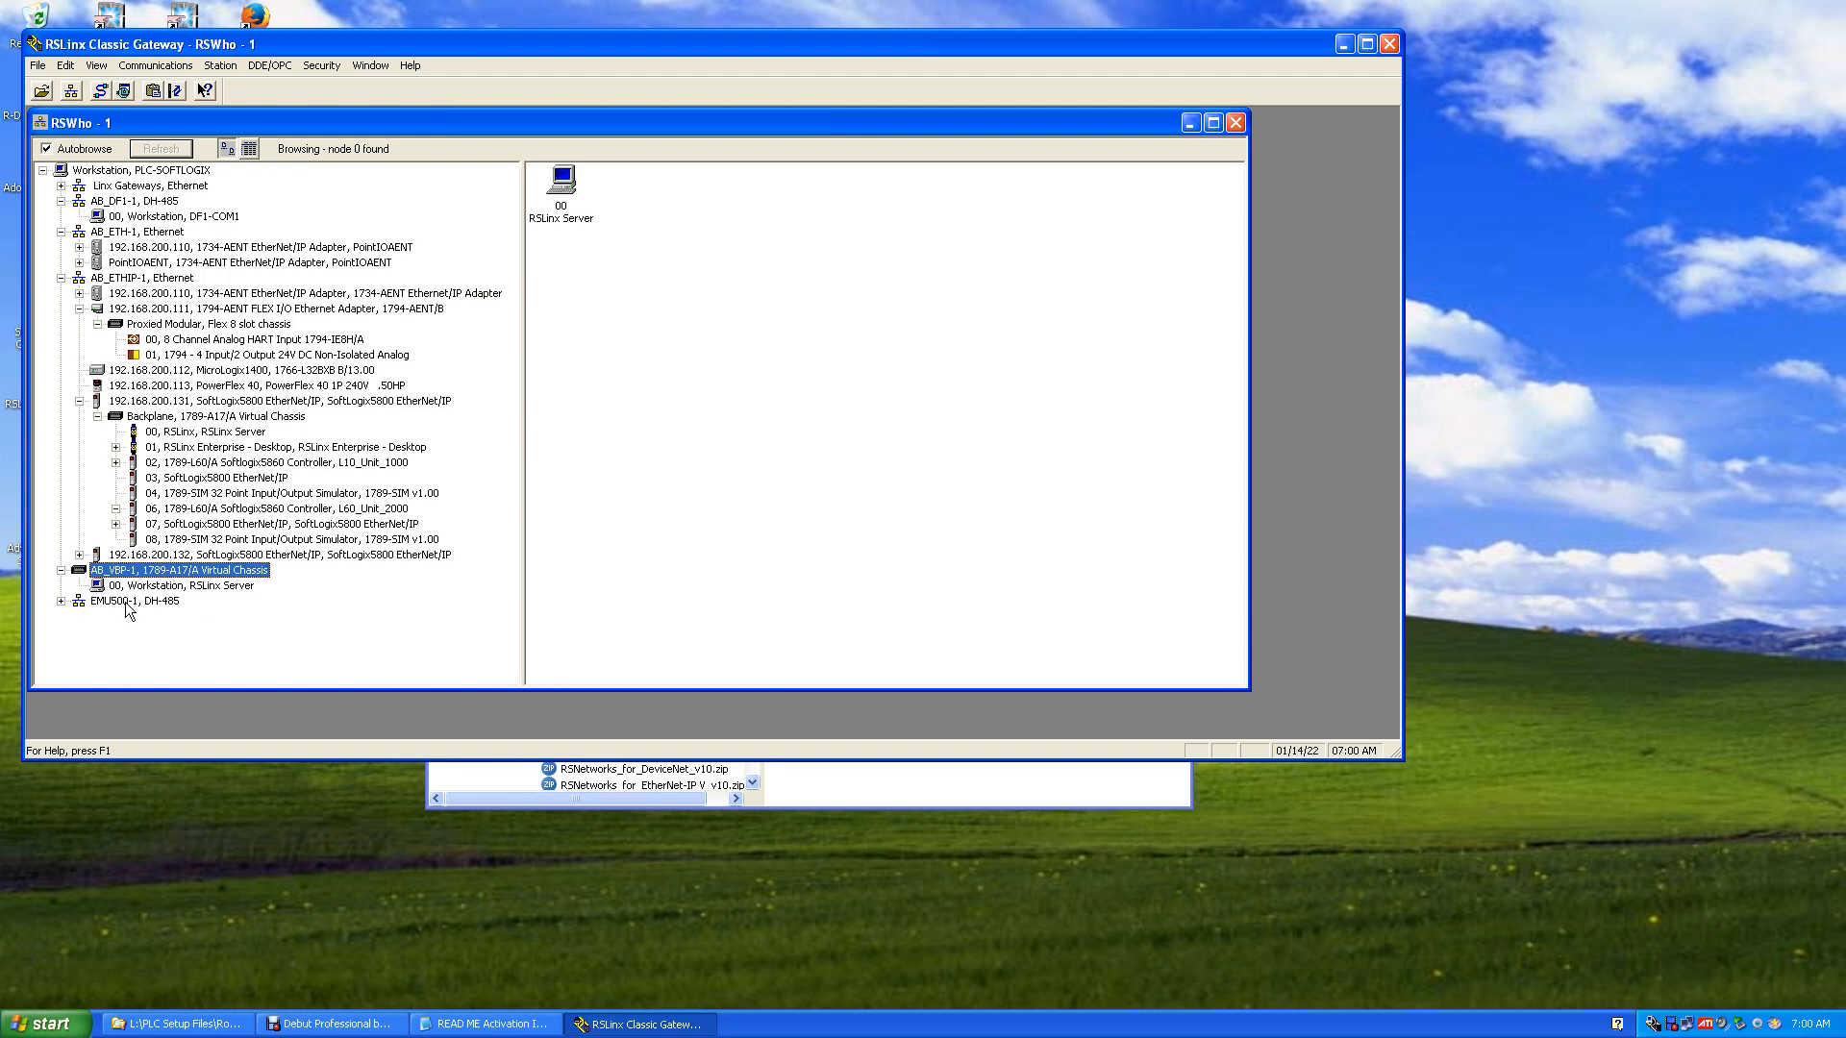
Expand the EMU500-1 DH-485 network in the RSWho tree, then collapse and re-expand the AB_VBP-1 virtual chassis
click(60, 601)
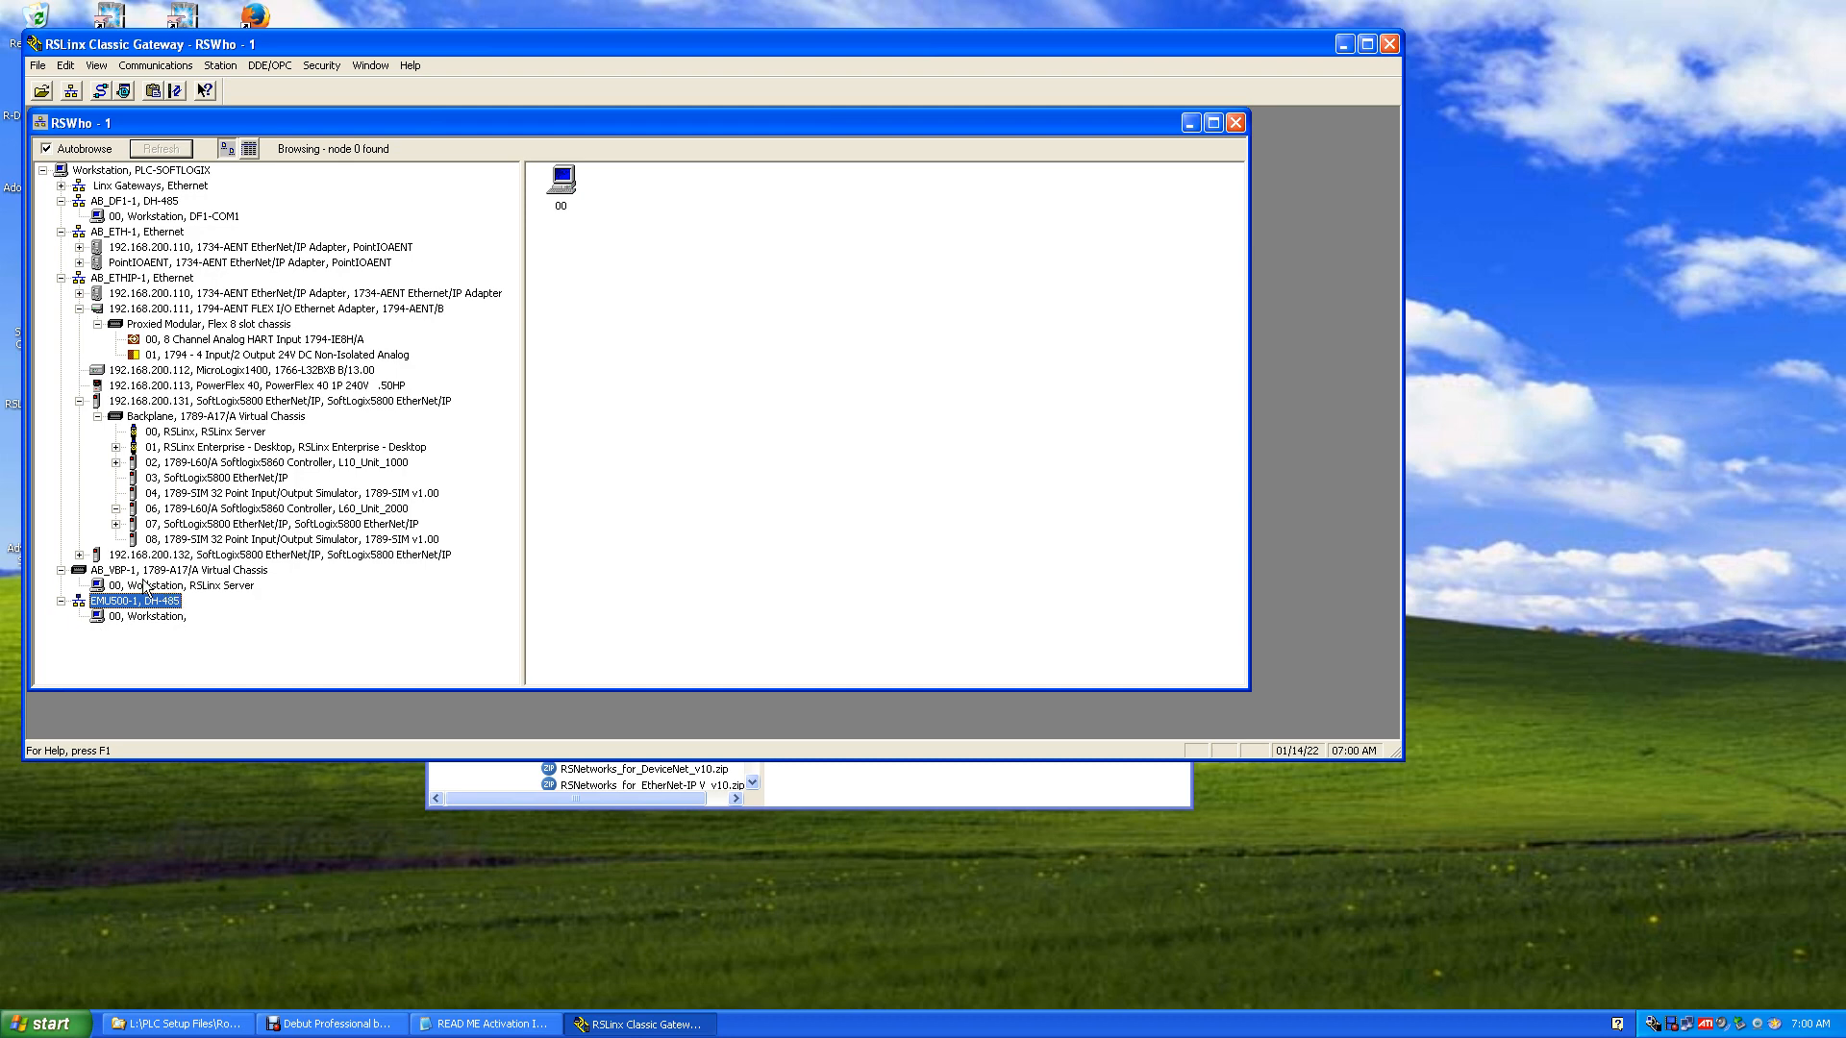
click(61, 570)
click(61, 570)
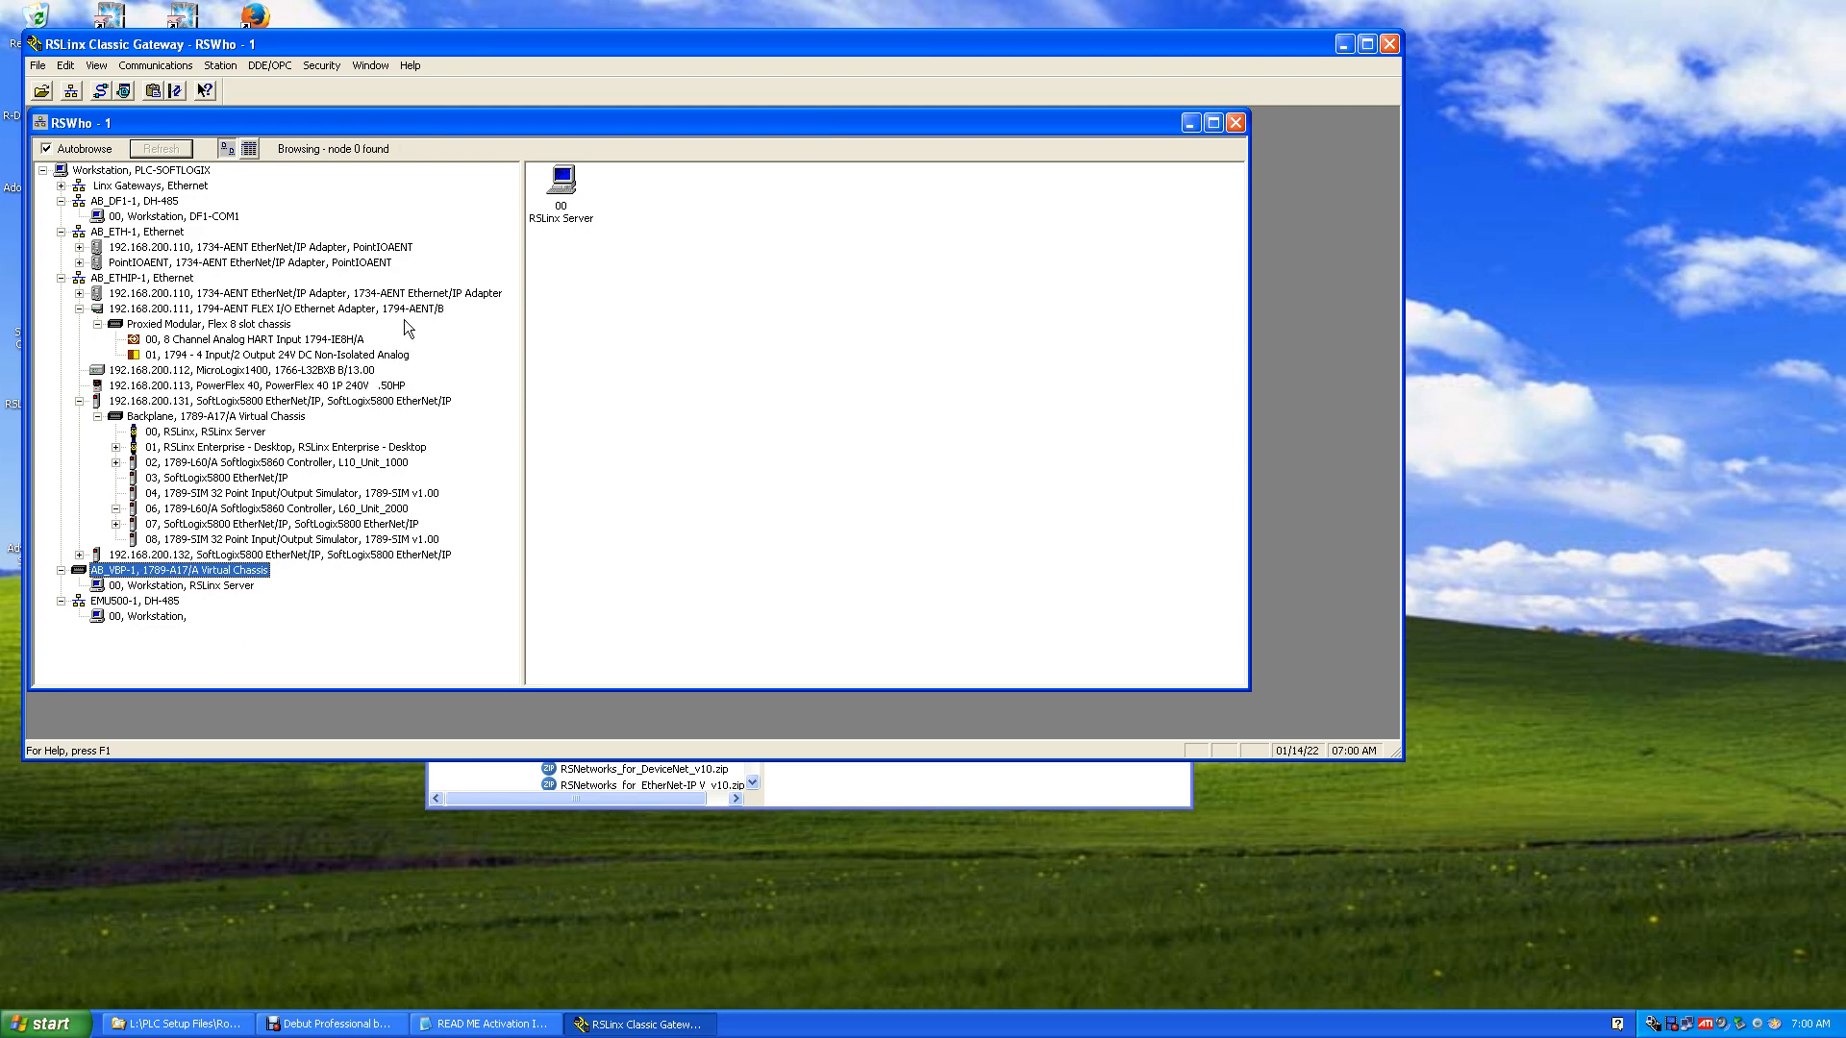
Disable Accept UDP Messages on Ethernet Port in the general options and apply the change
click(95, 66)
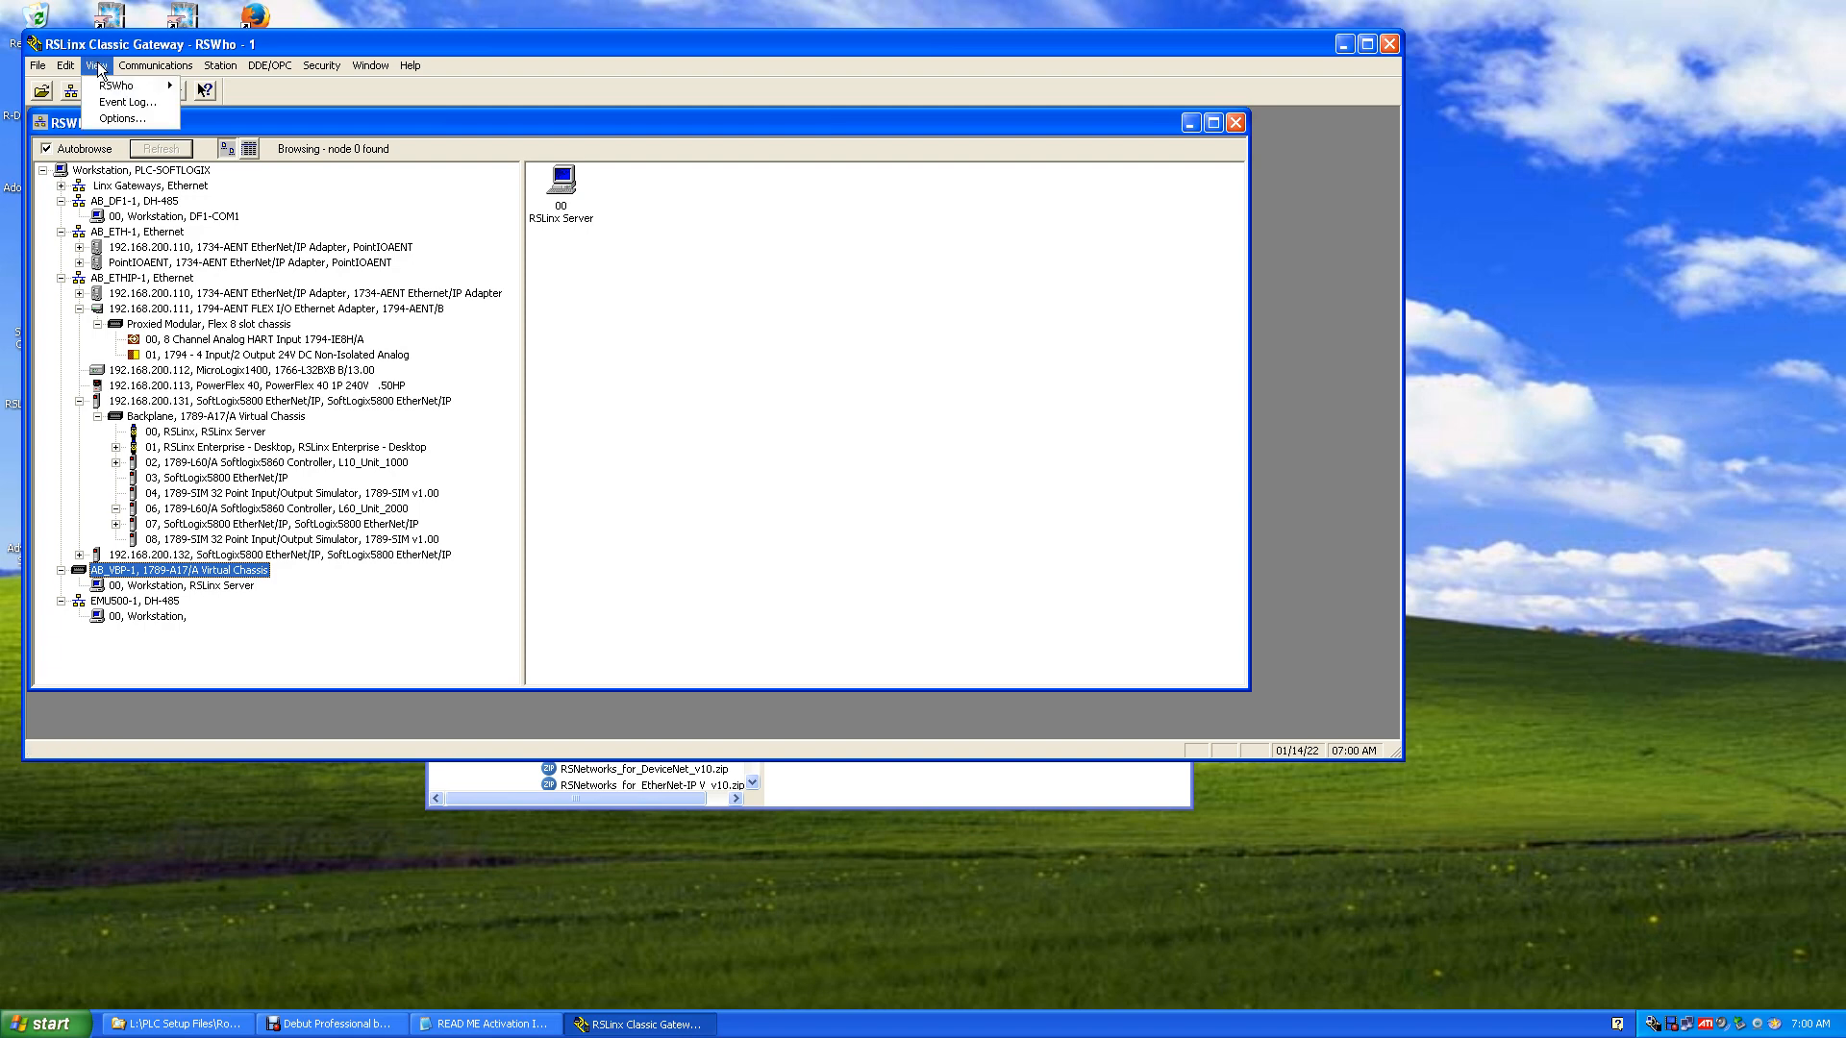
click(133, 120)
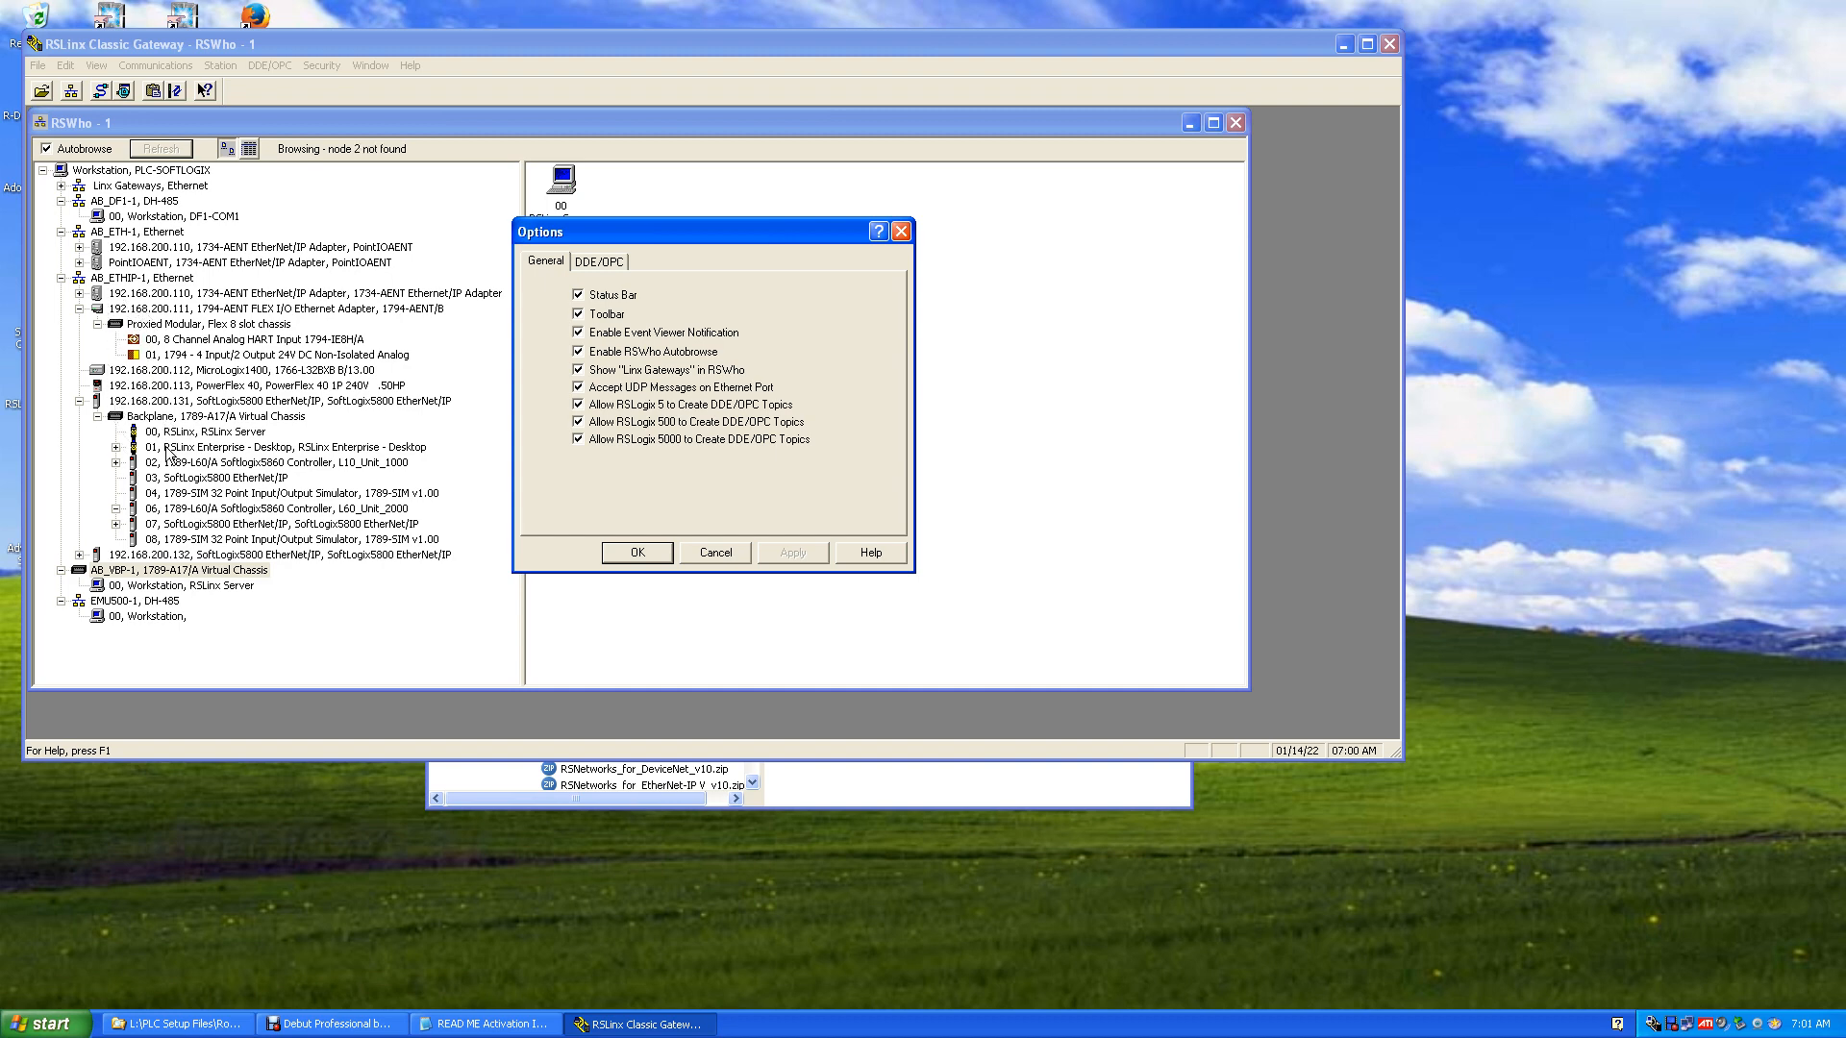
click(578, 388)
click(785, 554)
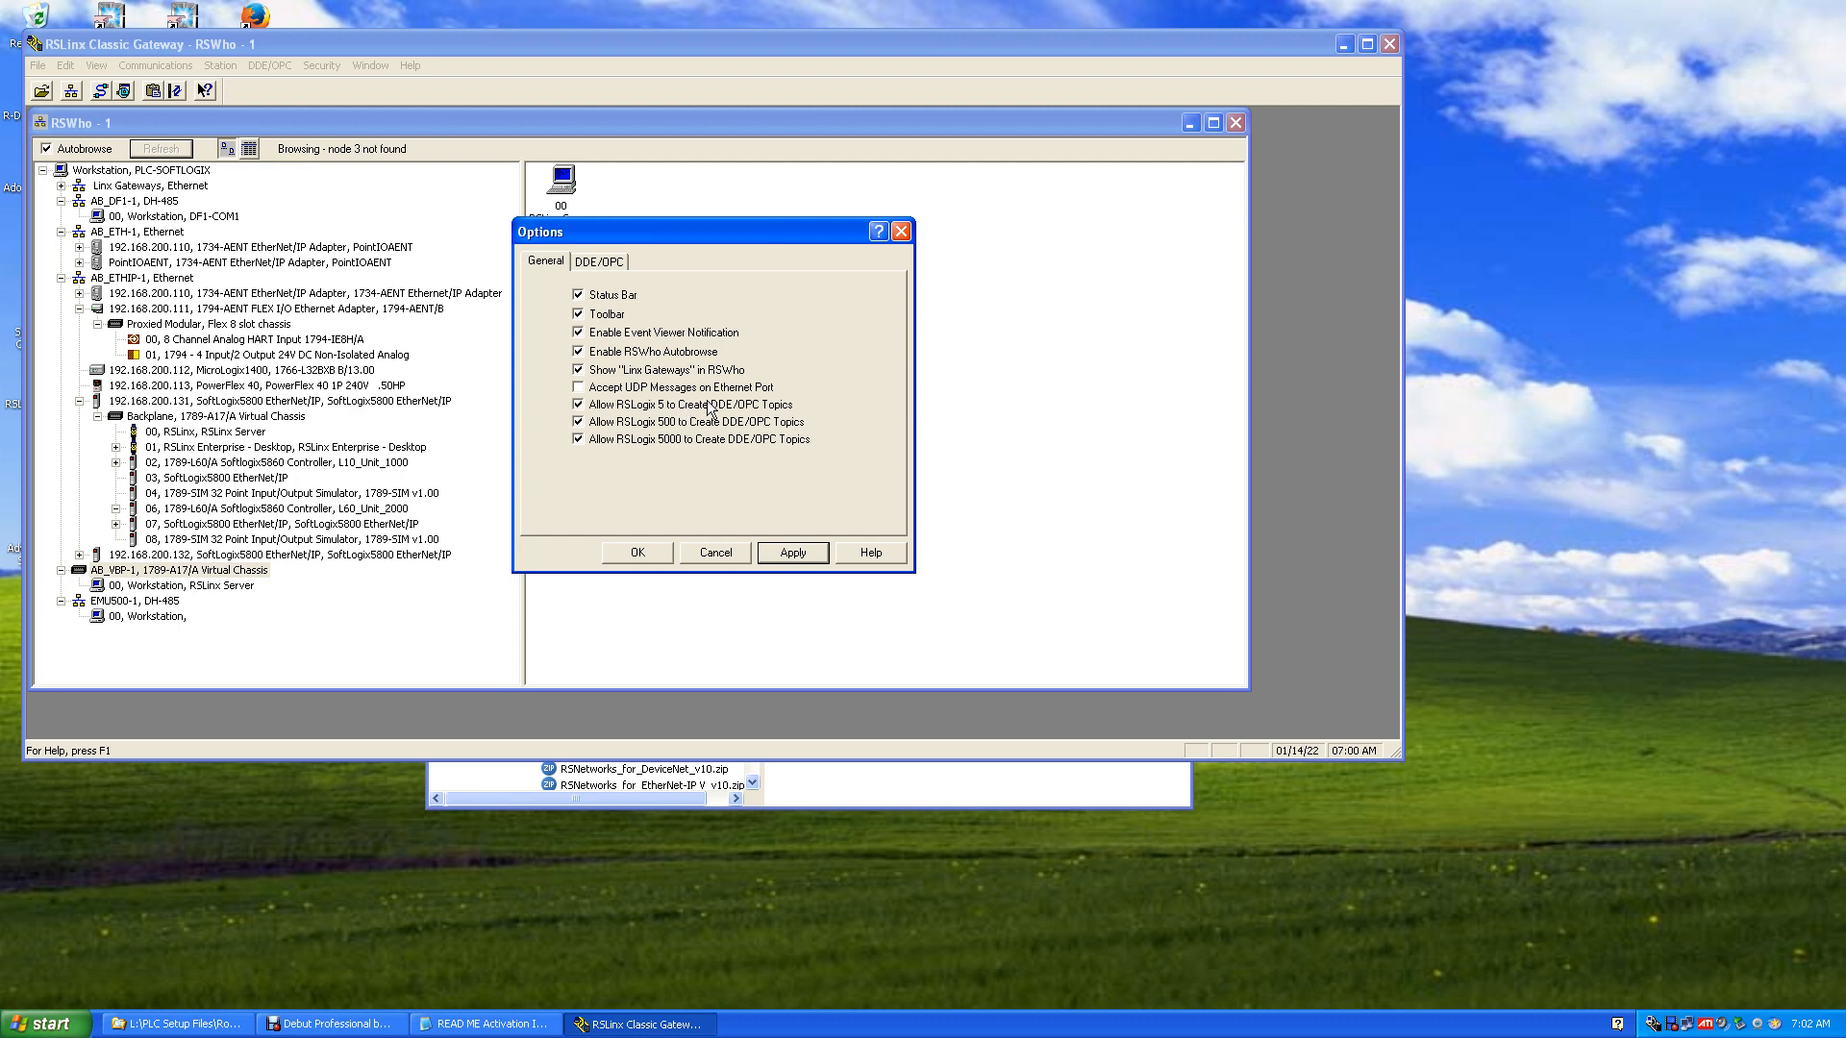
click(794, 553)
click(639, 553)
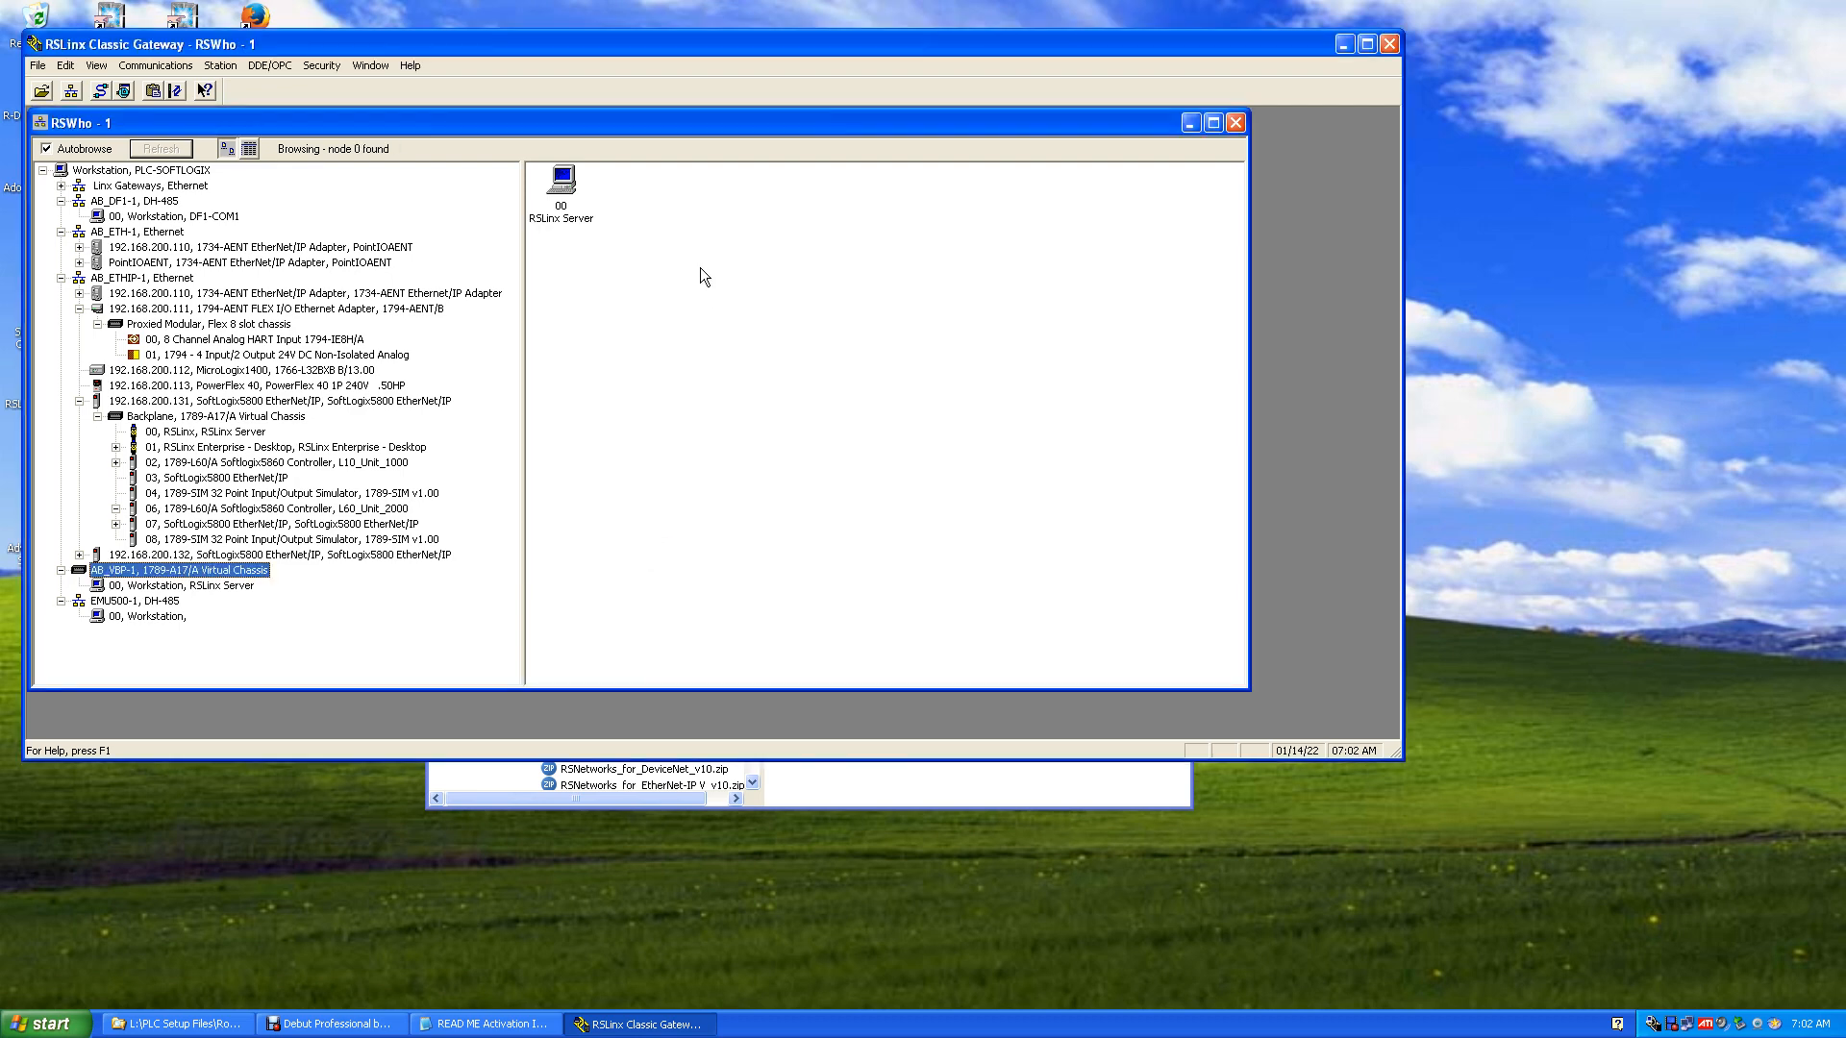